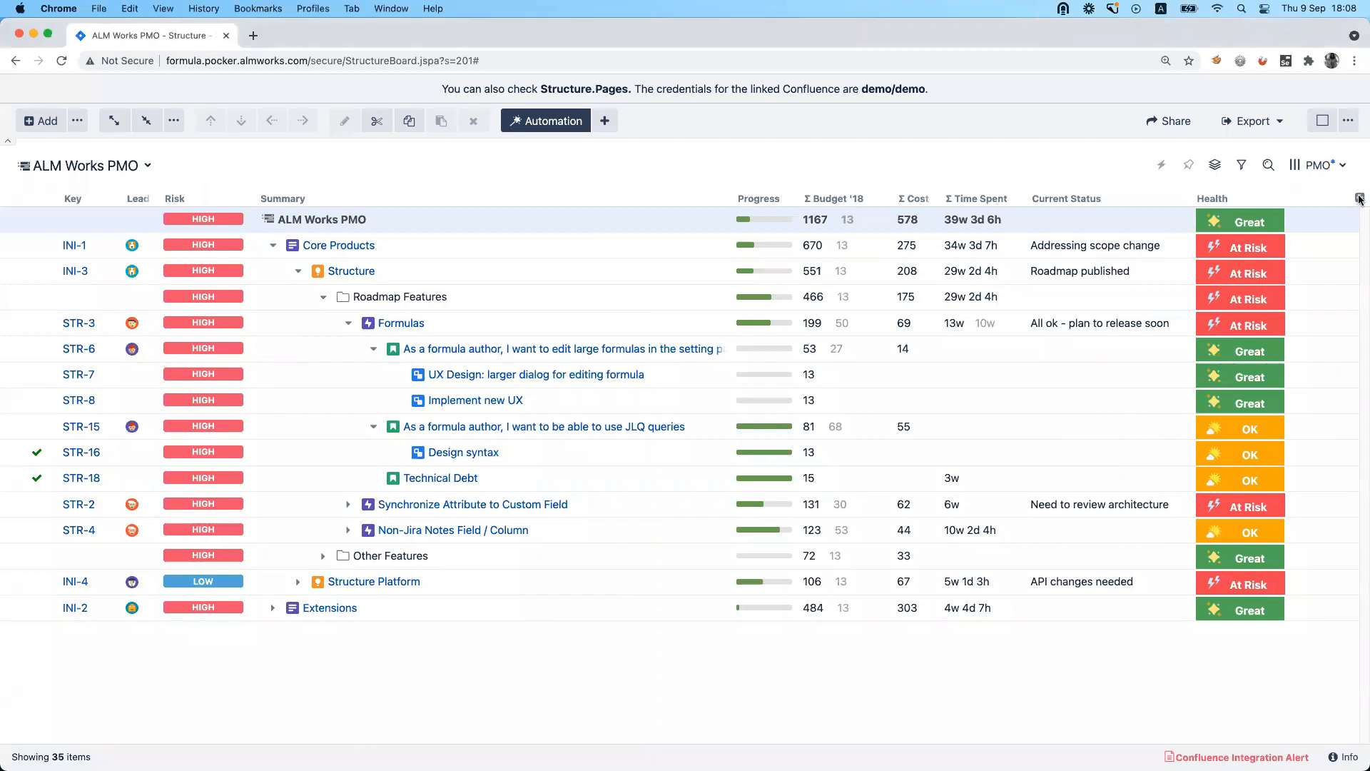
Add a Formula column to the structure and enlarge its formula editing area.
{"action": "left_click", "coordinate": [1361, 199]}
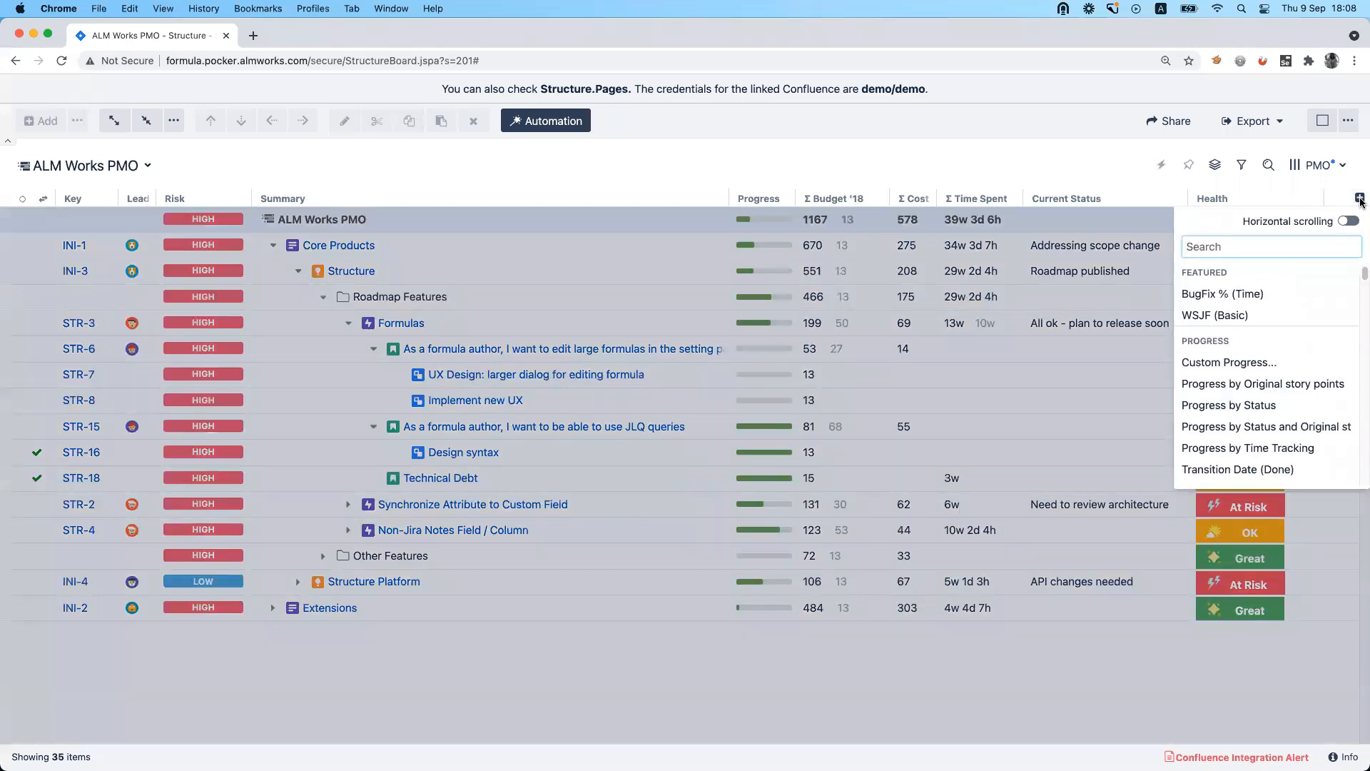
{"action": "type", "text": "for"}
{"action": "key", "text": "Return"}
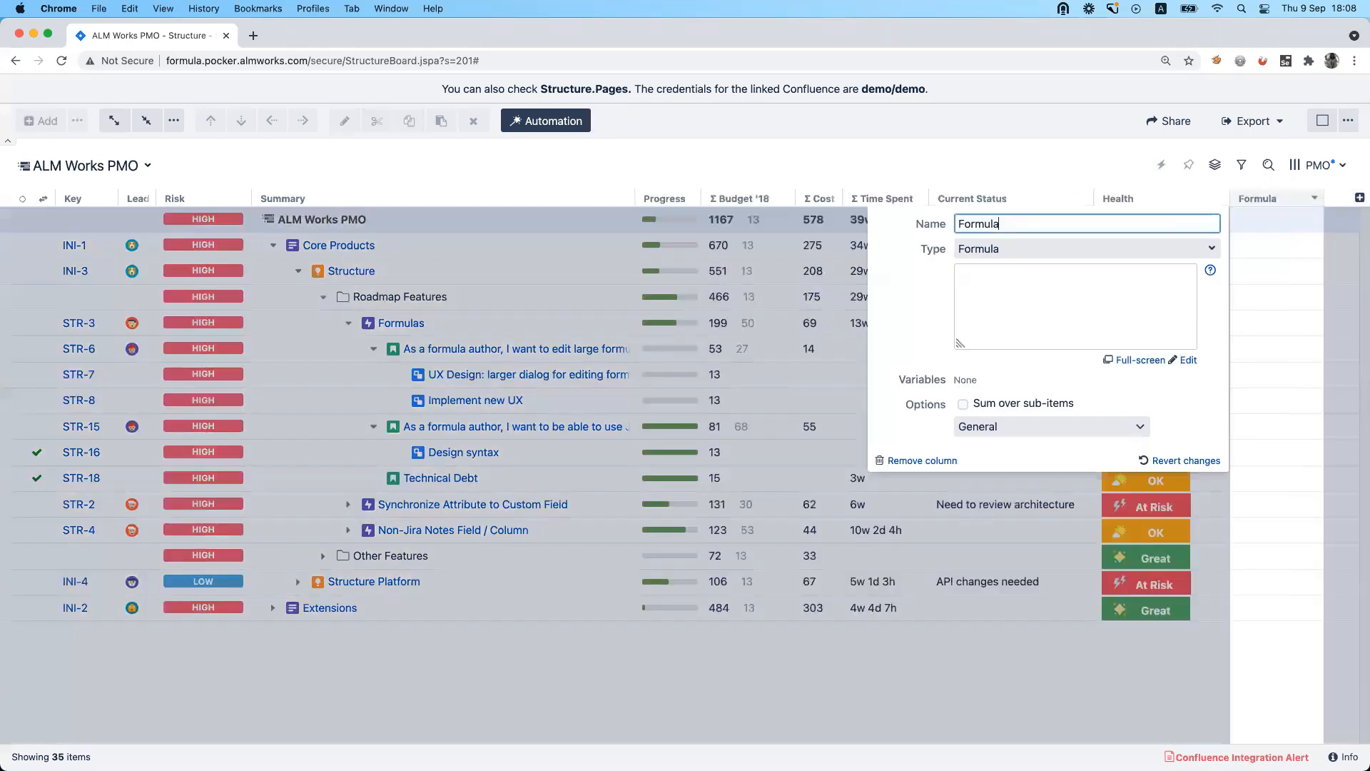
{"action": "left_click", "coordinate": [961, 343]}
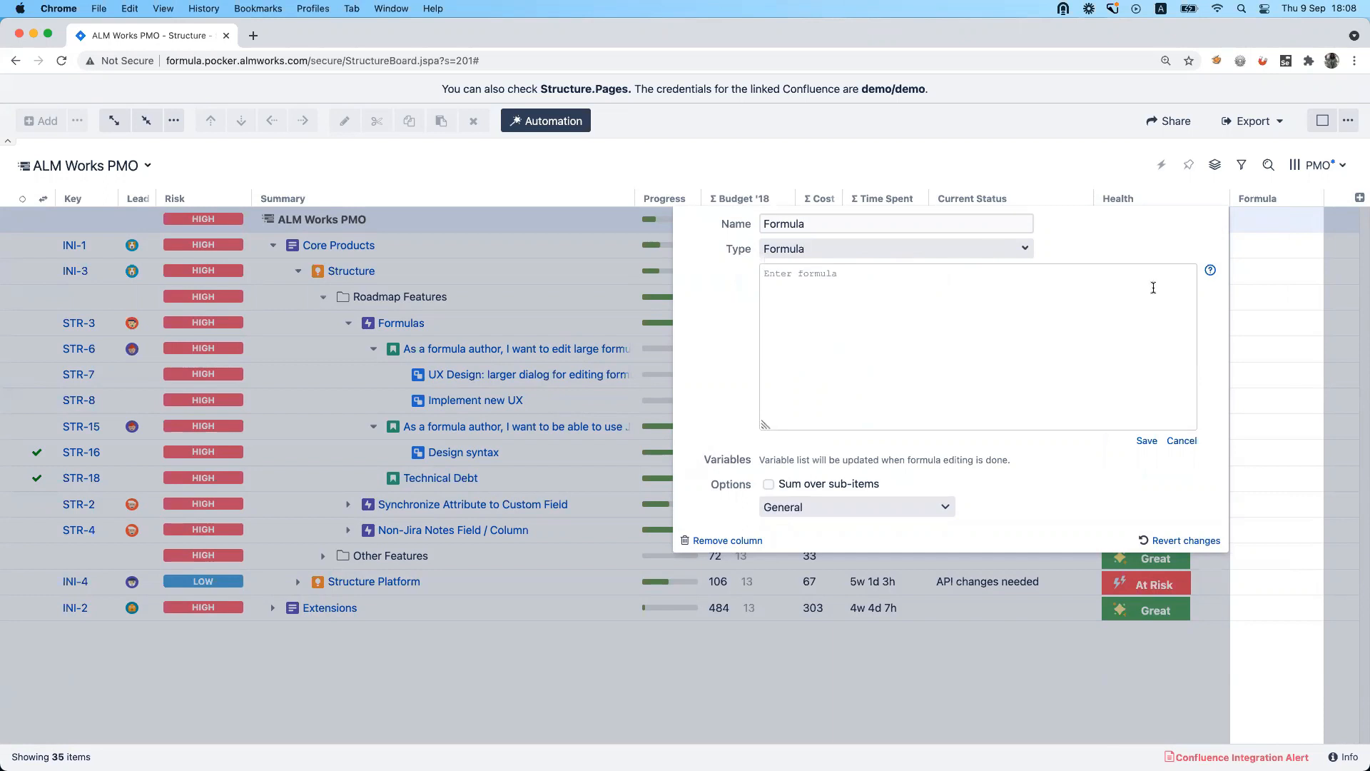
Look through the formula help pages Sample Formulas, Formulas Basics and Changes to Expr in Structure 7, and return to the structure.
{"action": "right_click", "coordinate": [1211, 277]}
{"action": "left_click", "coordinate": [1190, 280]}
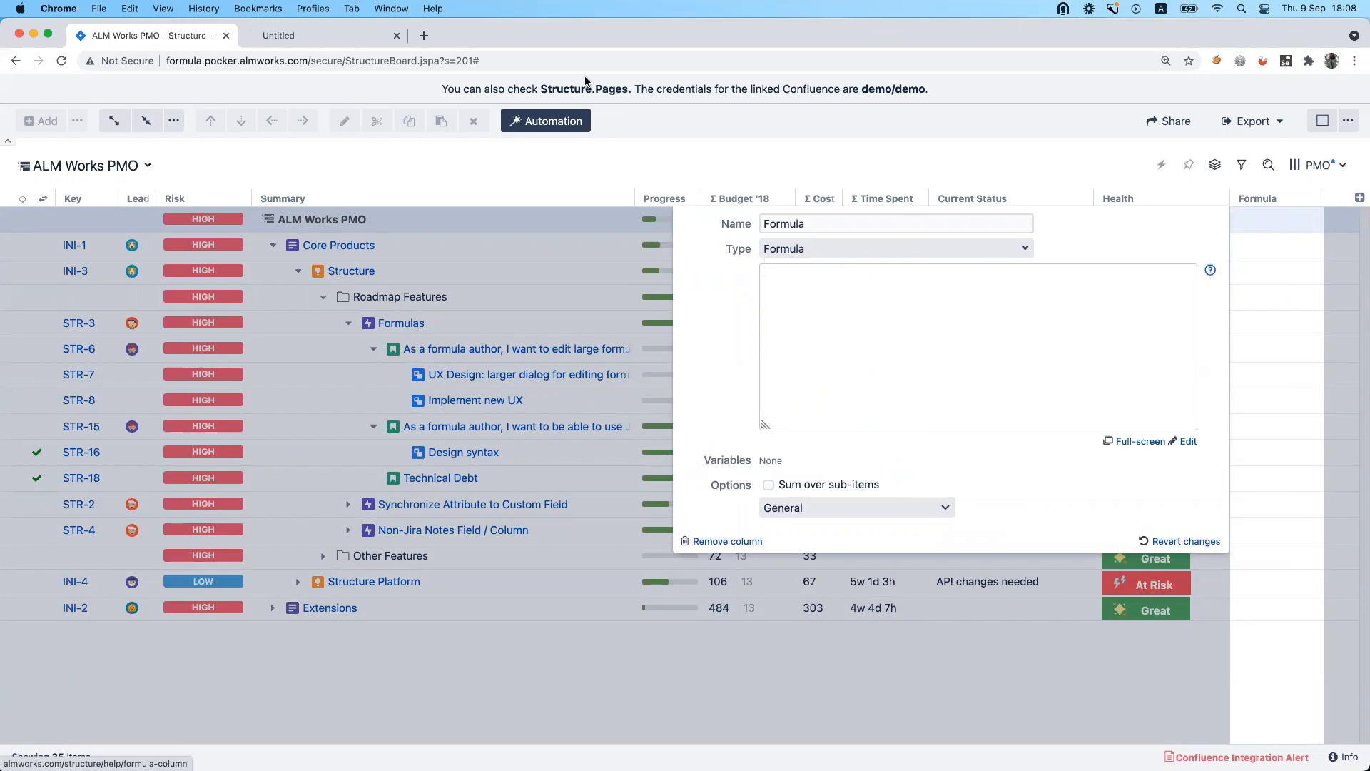
{"action": "left_click", "coordinate": [333, 36]}
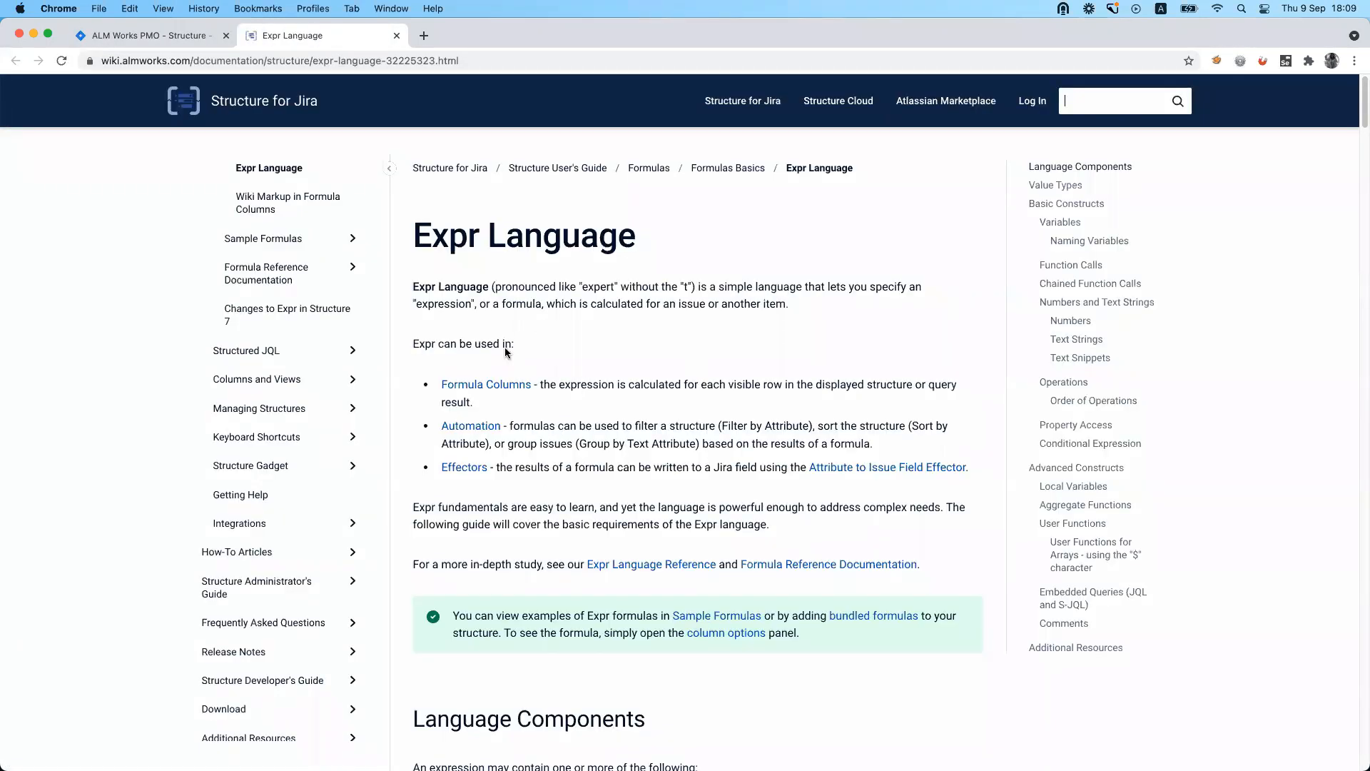
{"action": "left_click", "coordinate": [274, 245]}
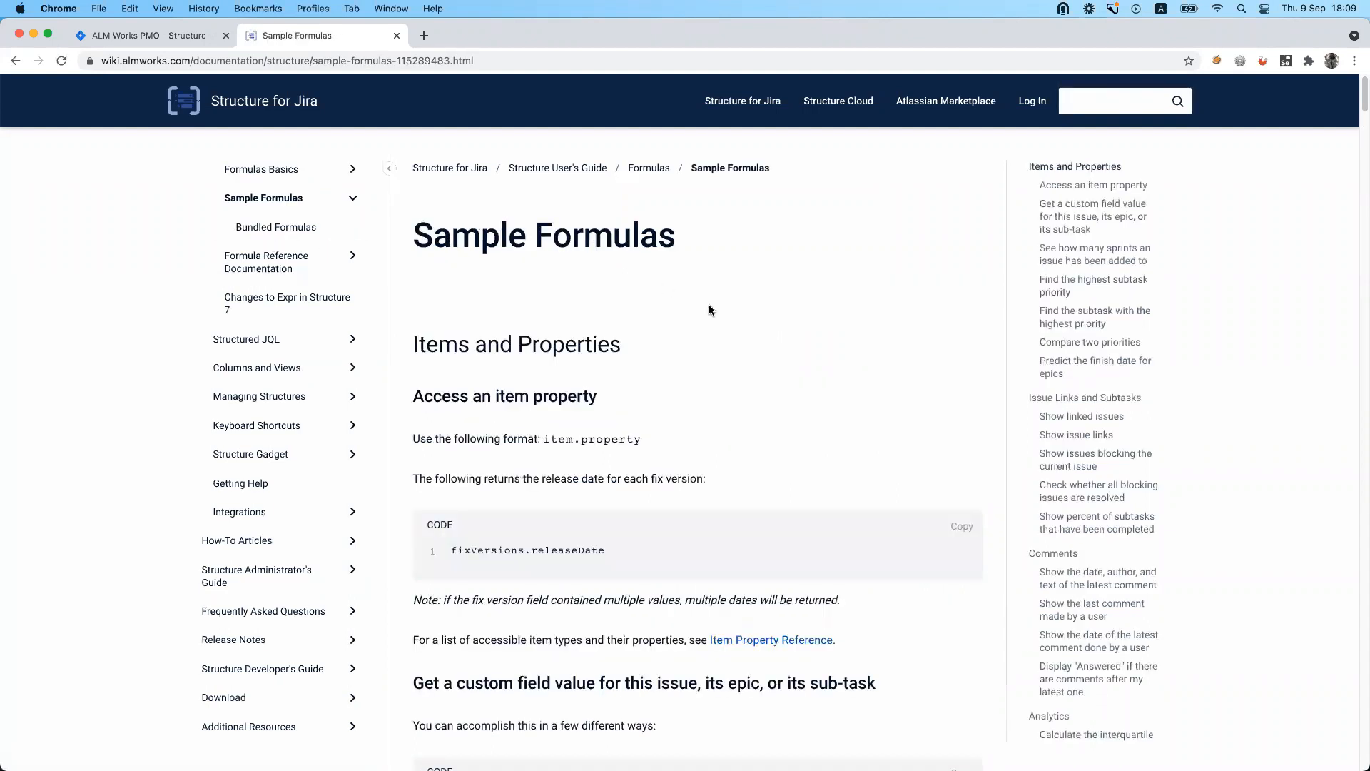
{"action": "scroll", "coordinate": [708, 422], "scroll_direction": "down", "scroll_amount": 5}
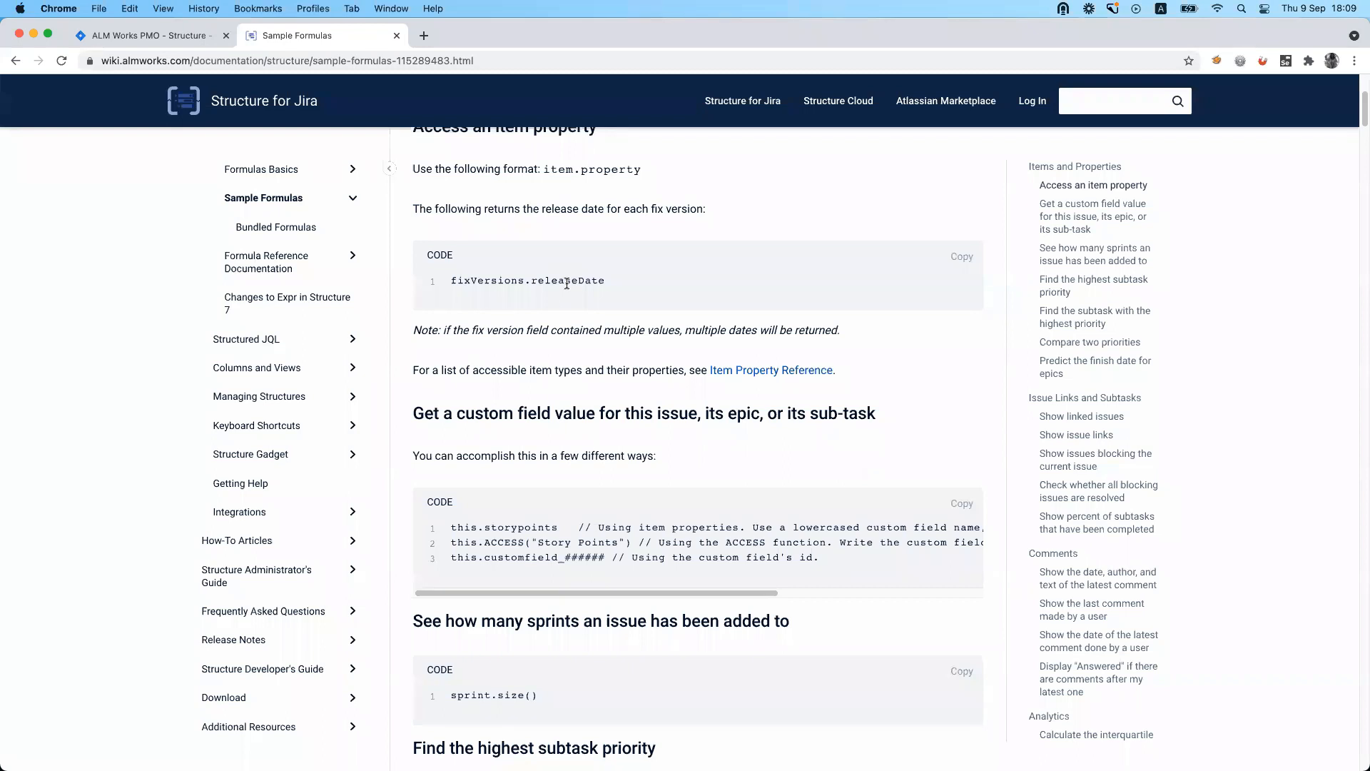
{"action": "left_click", "coordinate": [269, 168]}
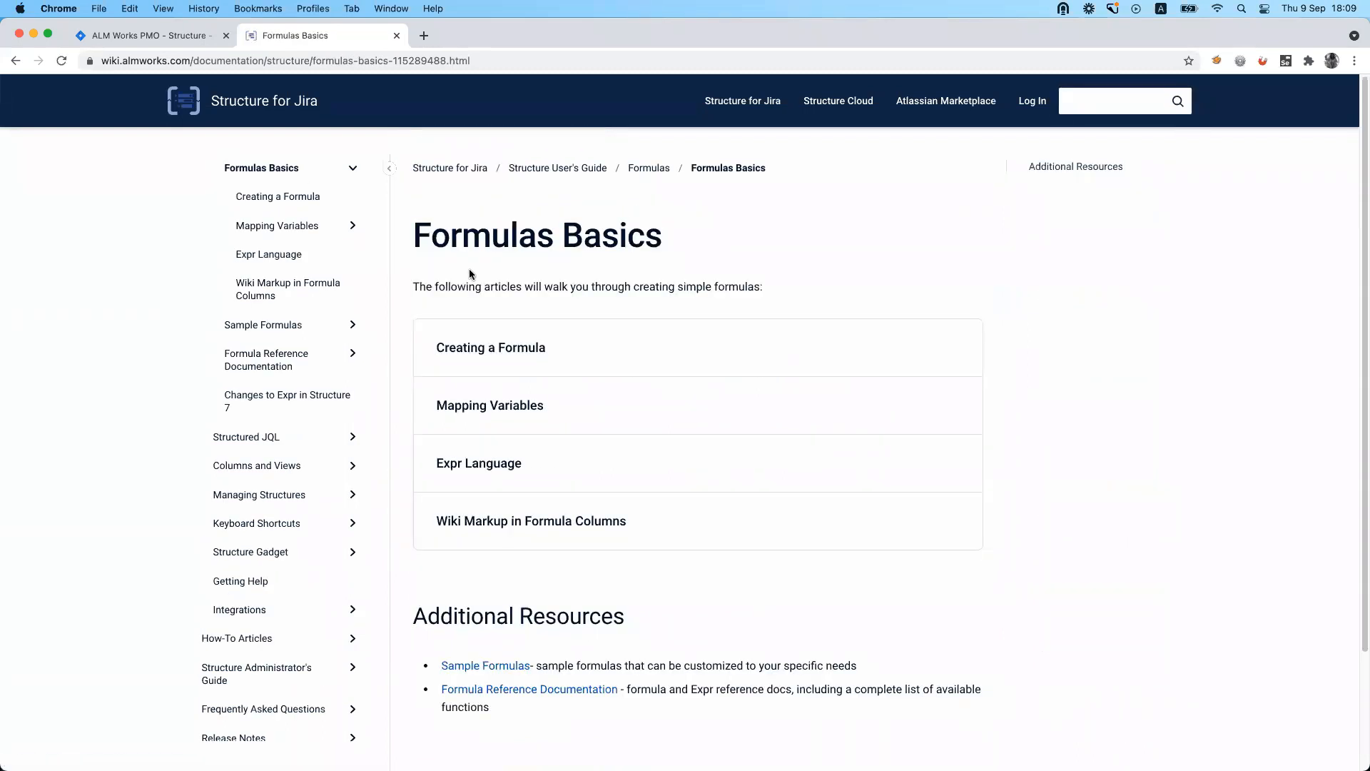
{"action": "left_click", "coordinate": [289, 402]}
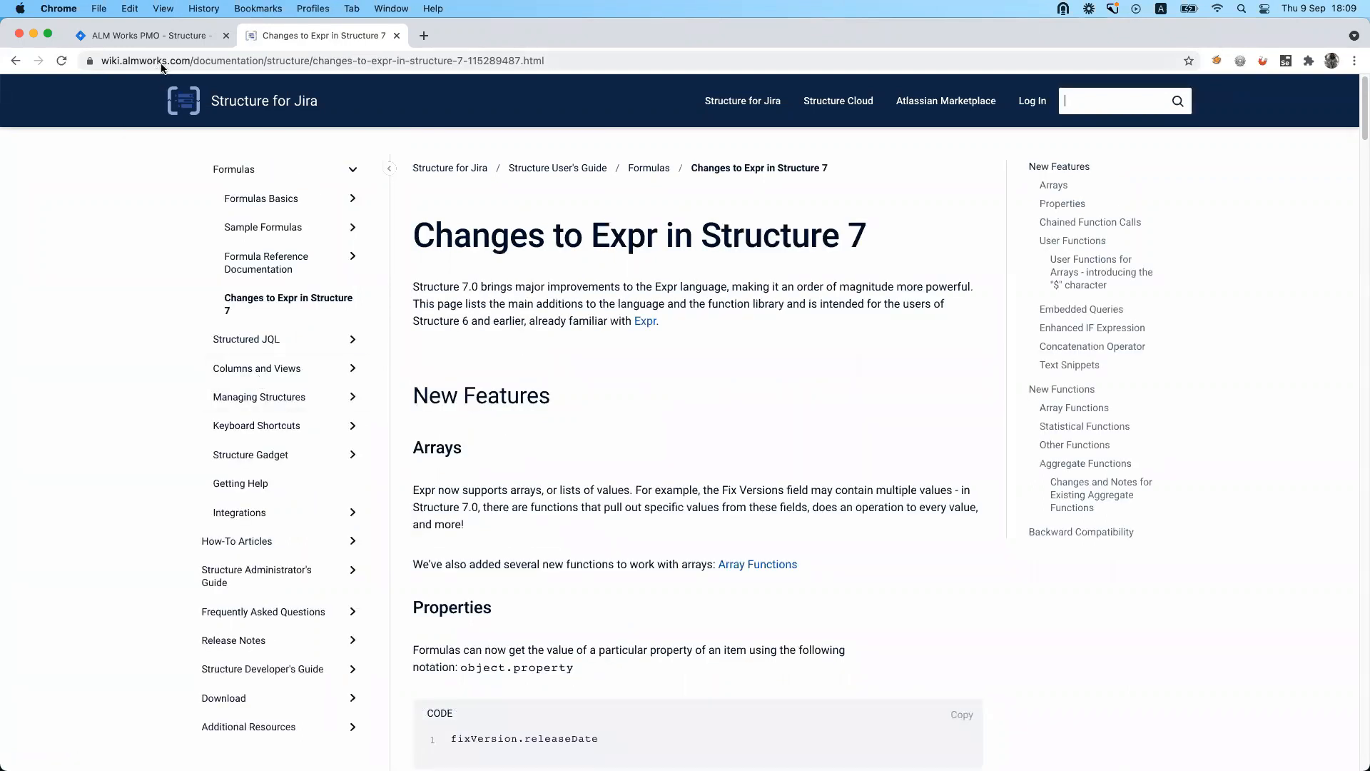
{"action": "left_click", "coordinate": [182, 41]}
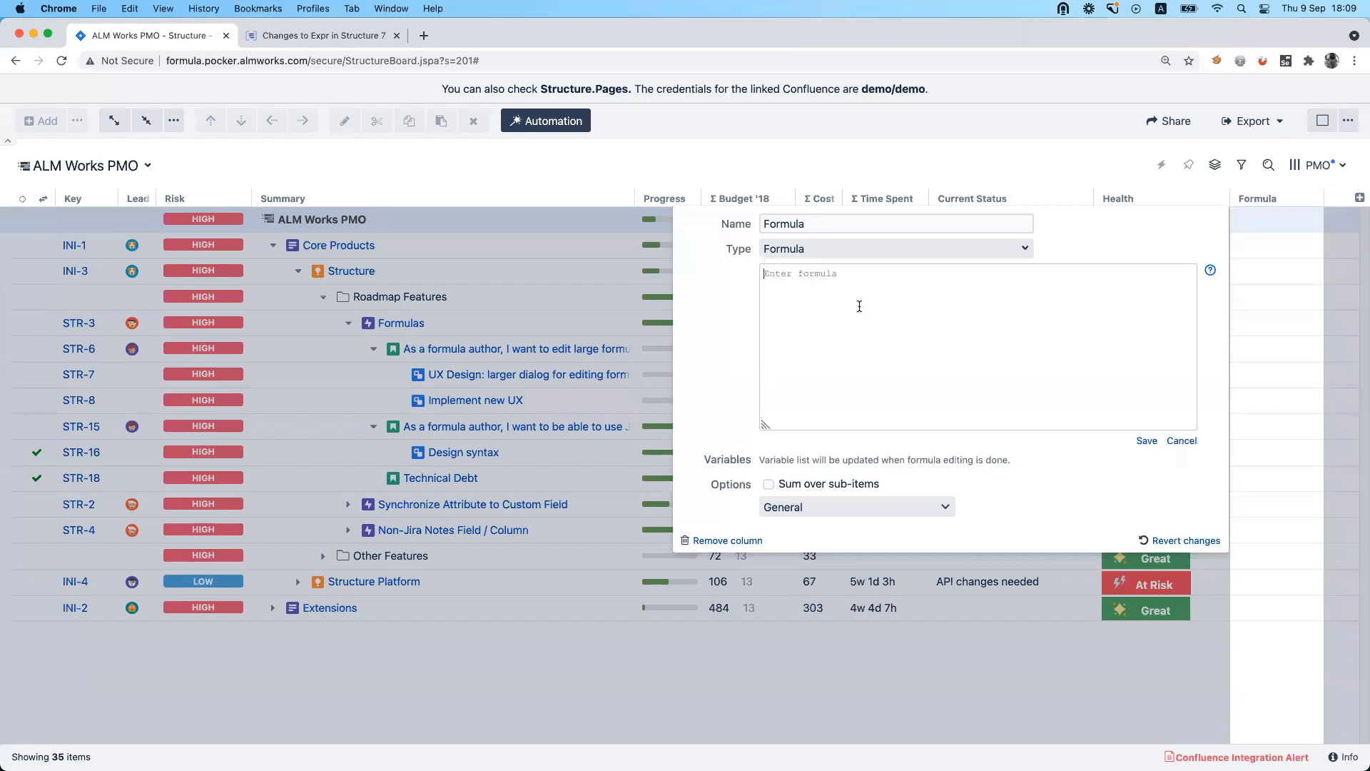
Enter the formula today()-created in the new column and save it.
{"action": "type", "text": "today()-created"}
{"action": "left_click_drag", "start_coordinate": [808, 274], "coordinate": [803, 273]}
{"action": "left_click", "coordinate": [861, 281]}
{"action": "left_click_drag", "start_coordinate": [803, 274], "coordinate": [761, 274]}
{"action": "left_click", "coordinate": [870, 274]}
{"action": "left_click", "coordinate": [1146, 441]}
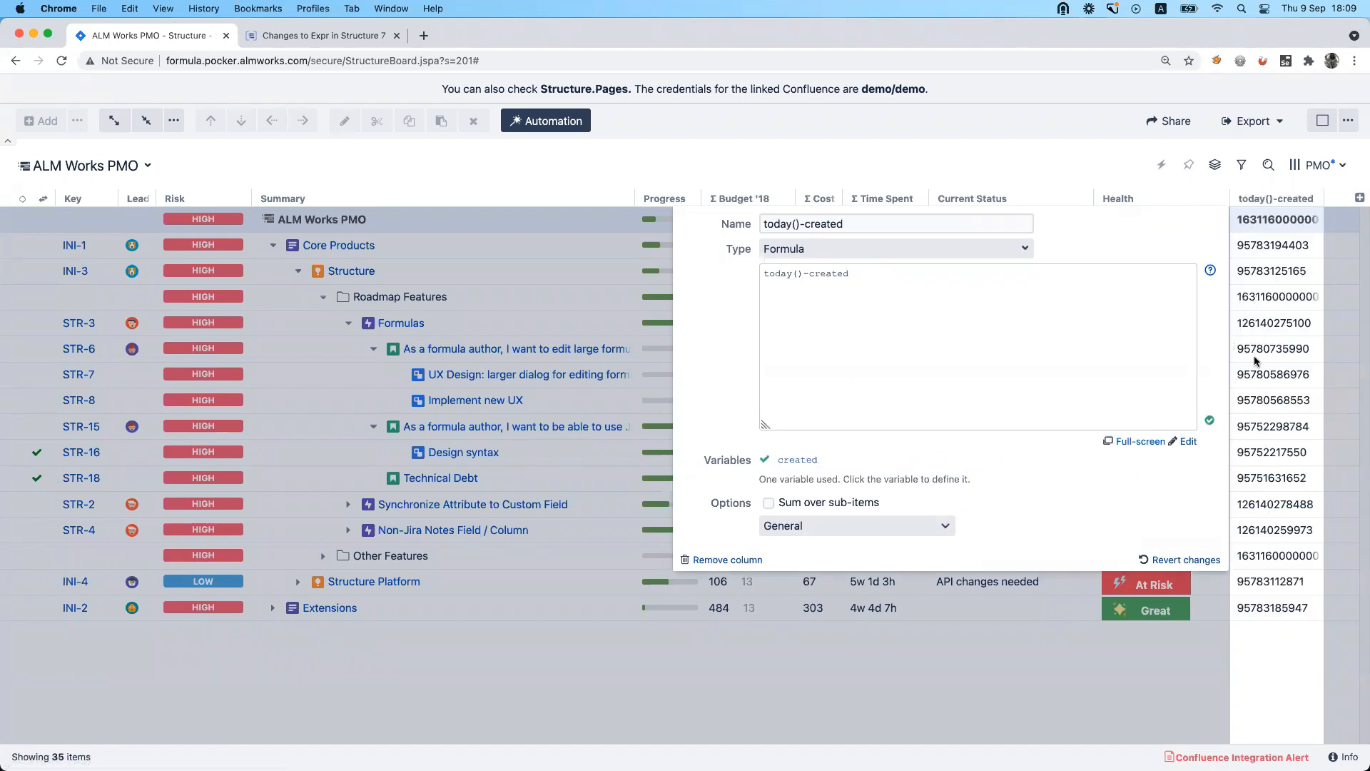
Close the column settings and move the today()-created column between Summary and Progress.
{"action": "left_click", "coordinate": [1073, 166]}
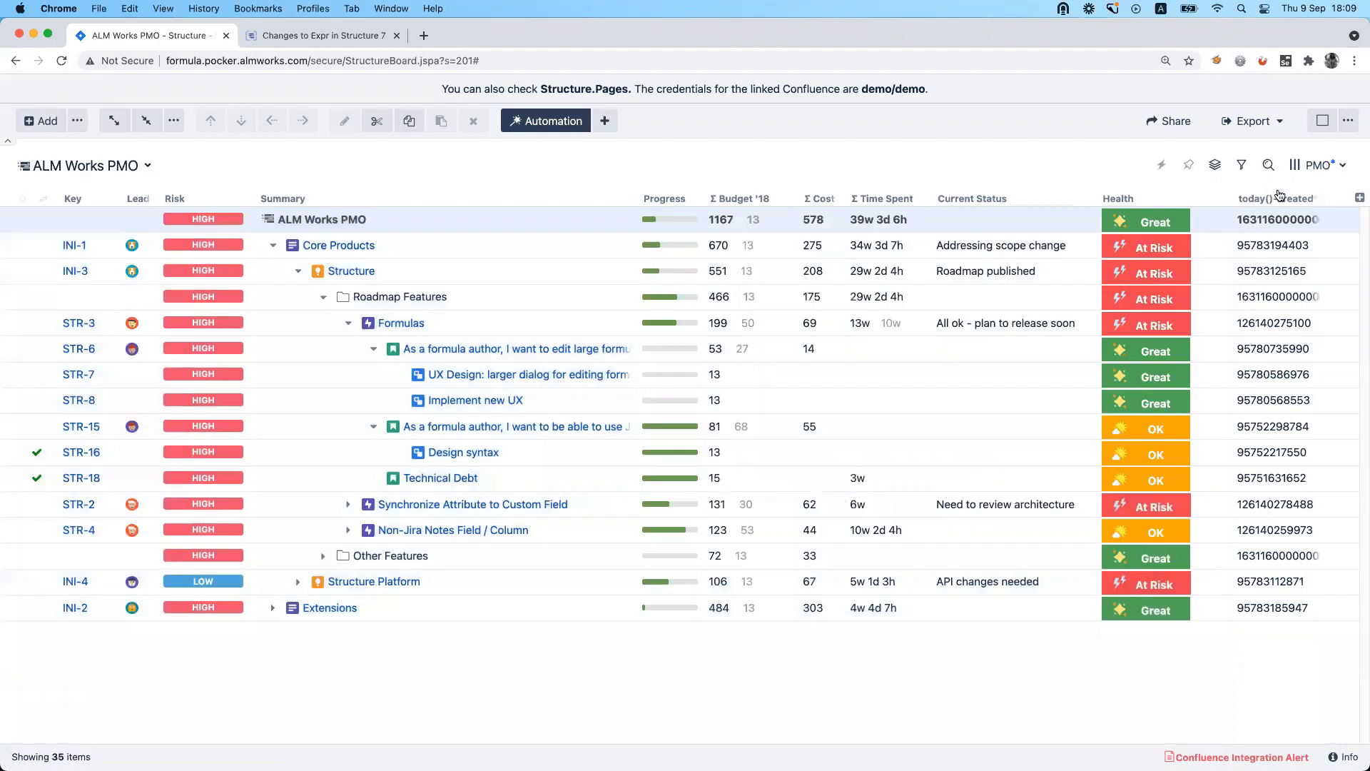
{"action": "left_click_drag", "start_coordinate": [1267, 198], "coordinate": [619, 210]}
Replace the created variable with x so the column's formula reads today()-x, and save it.
{"action": "left_click", "coordinate": [720, 195]}
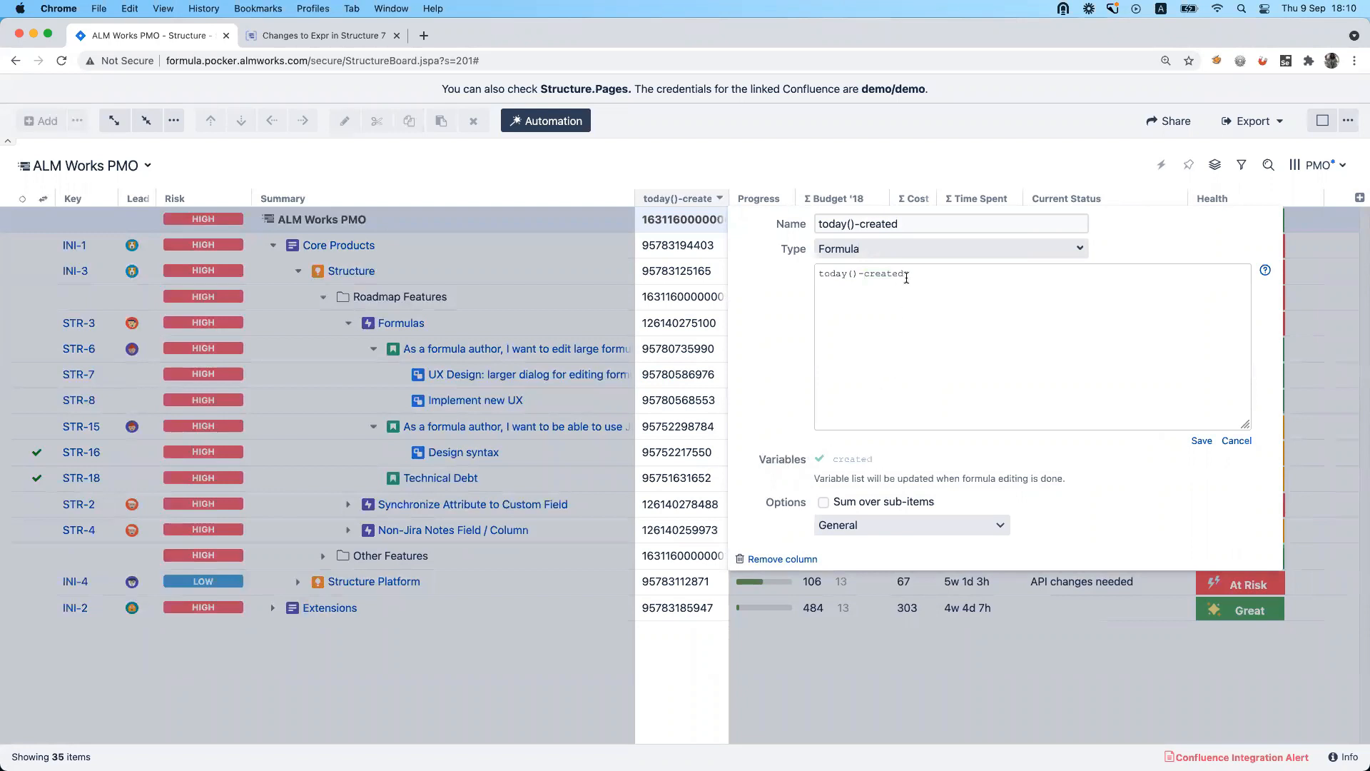
{"action": "left_click_drag", "start_coordinate": [905, 274], "coordinate": [865, 267]}
{"action": "left_click", "coordinate": [928, 314]}
{"action": "left_click_drag", "start_coordinate": [904, 274], "coordinate": [861, 274]}
{"action": "type", "text": "x"}
{"action": "left_click", "coordinate": [1203, 441]}
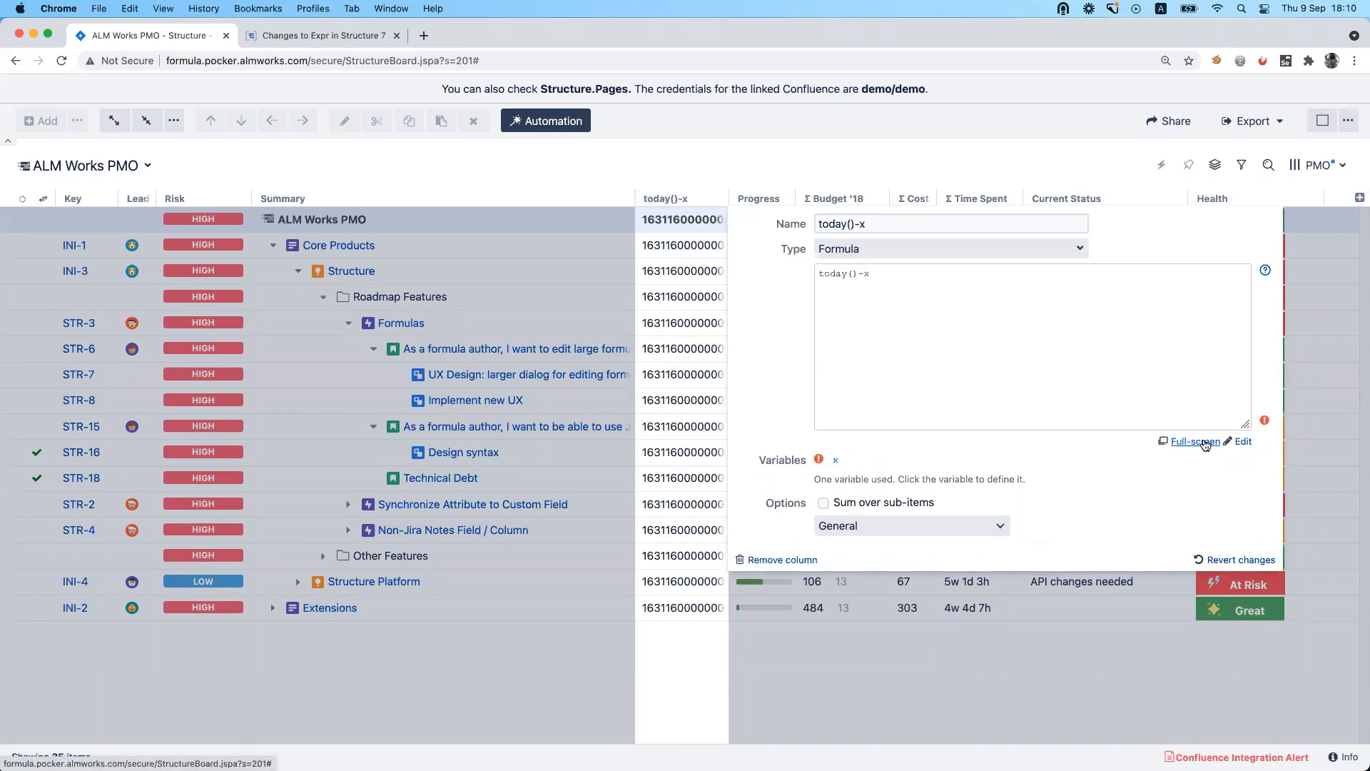
Map the formula variable x to the Created attribute.
{"action": "left_click", "coordinate": [837, 461]}
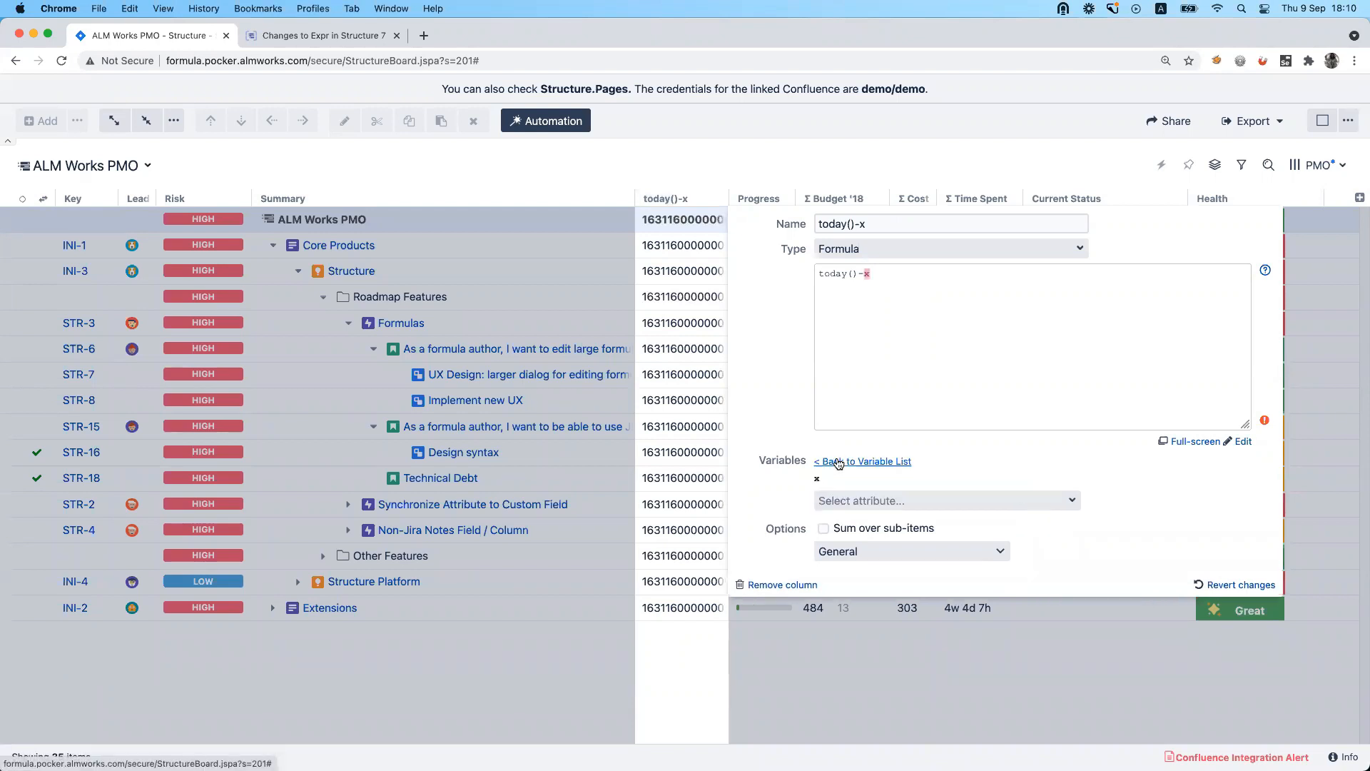
{"action": "left_click", "coordinate": [861, 500]}
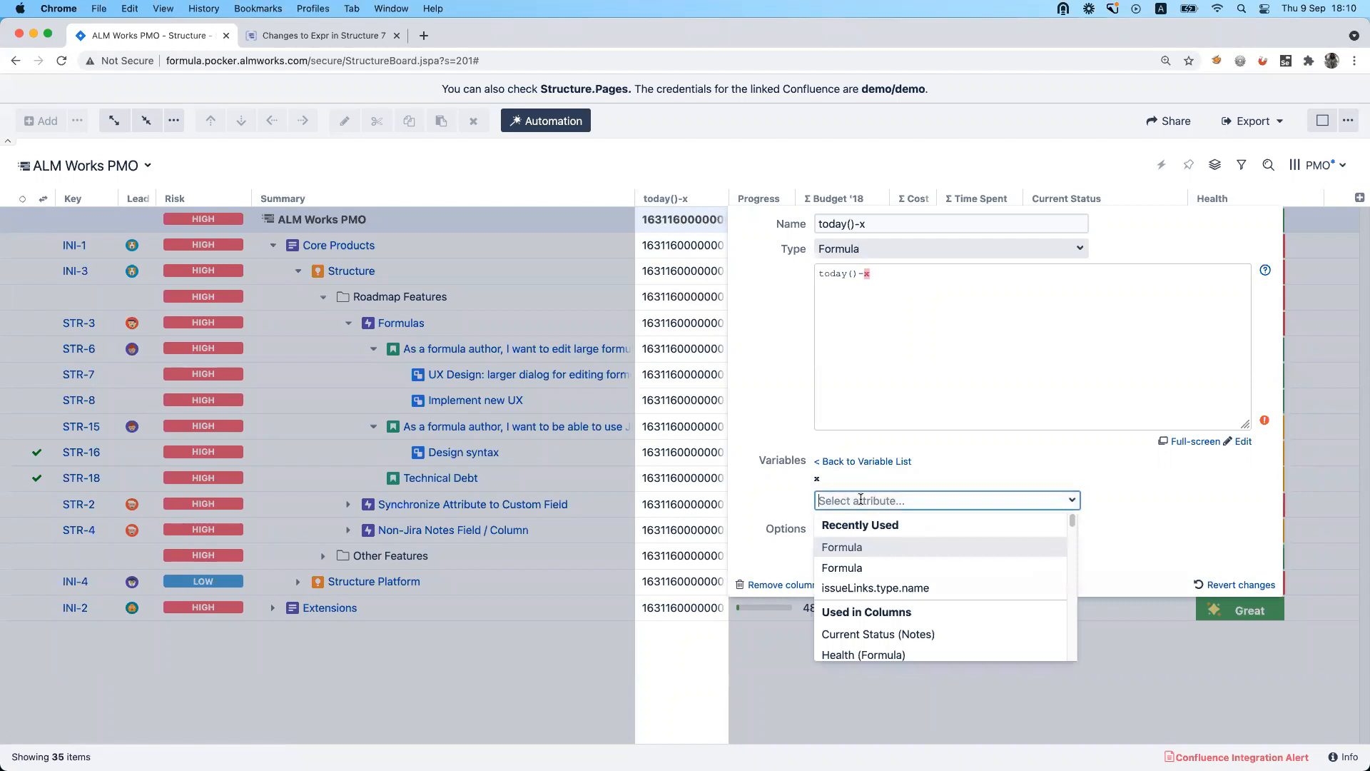
{"action": "type", "text": "cre"}
{"action": "left_click", "coordinate": [872, 550]}
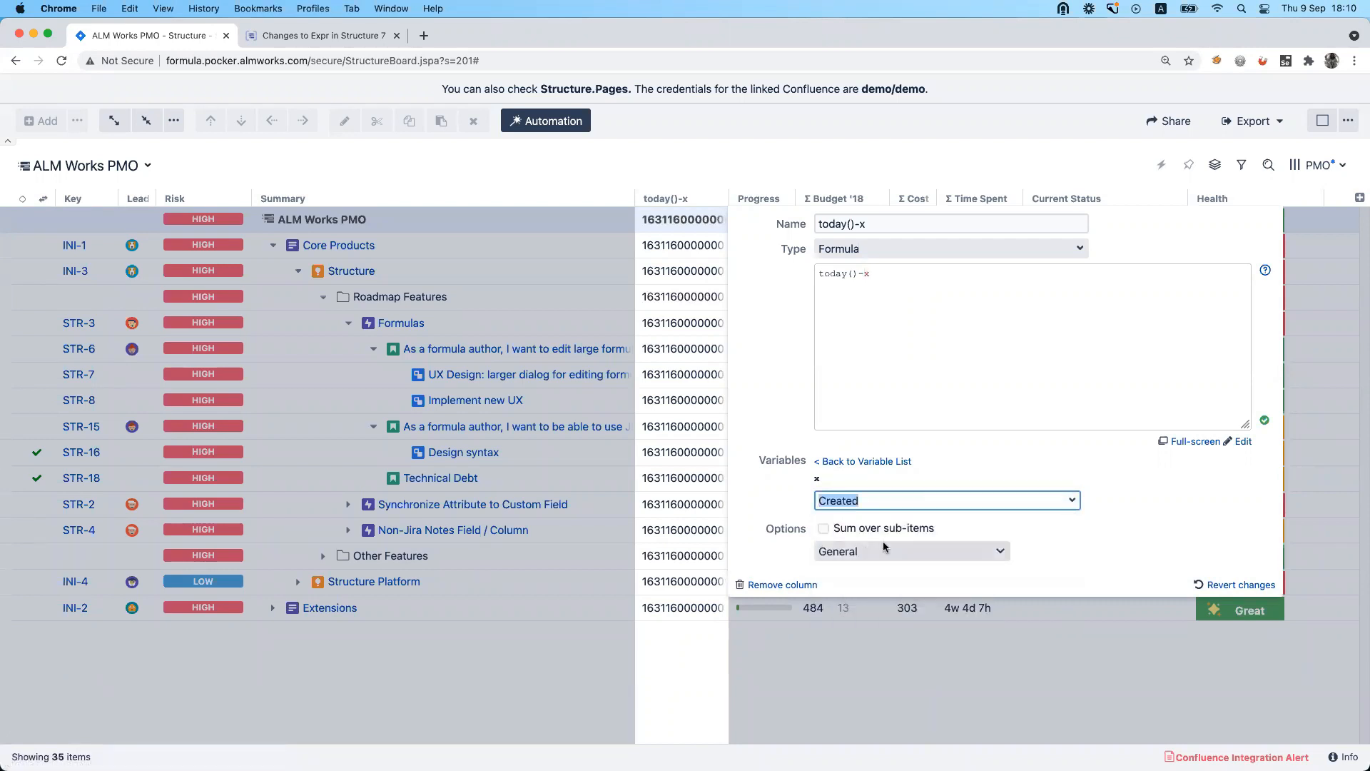
{"action": "left_click", "coordinate": [973, 387]}
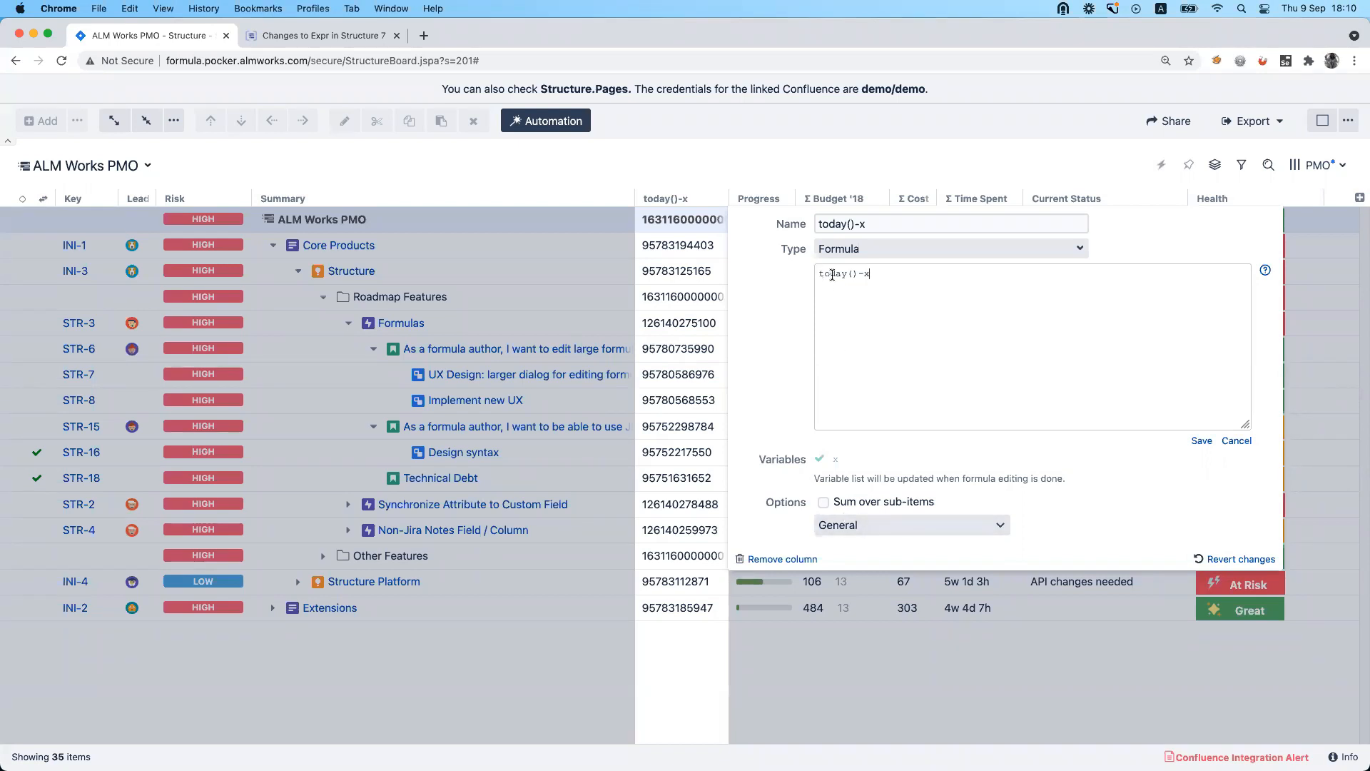
Set the display format of the today()-x column to Duration.
{"action": "left_click", "coordinate": [872, 274]}
{"action": "left_click", "coordinate": [945, 524]}
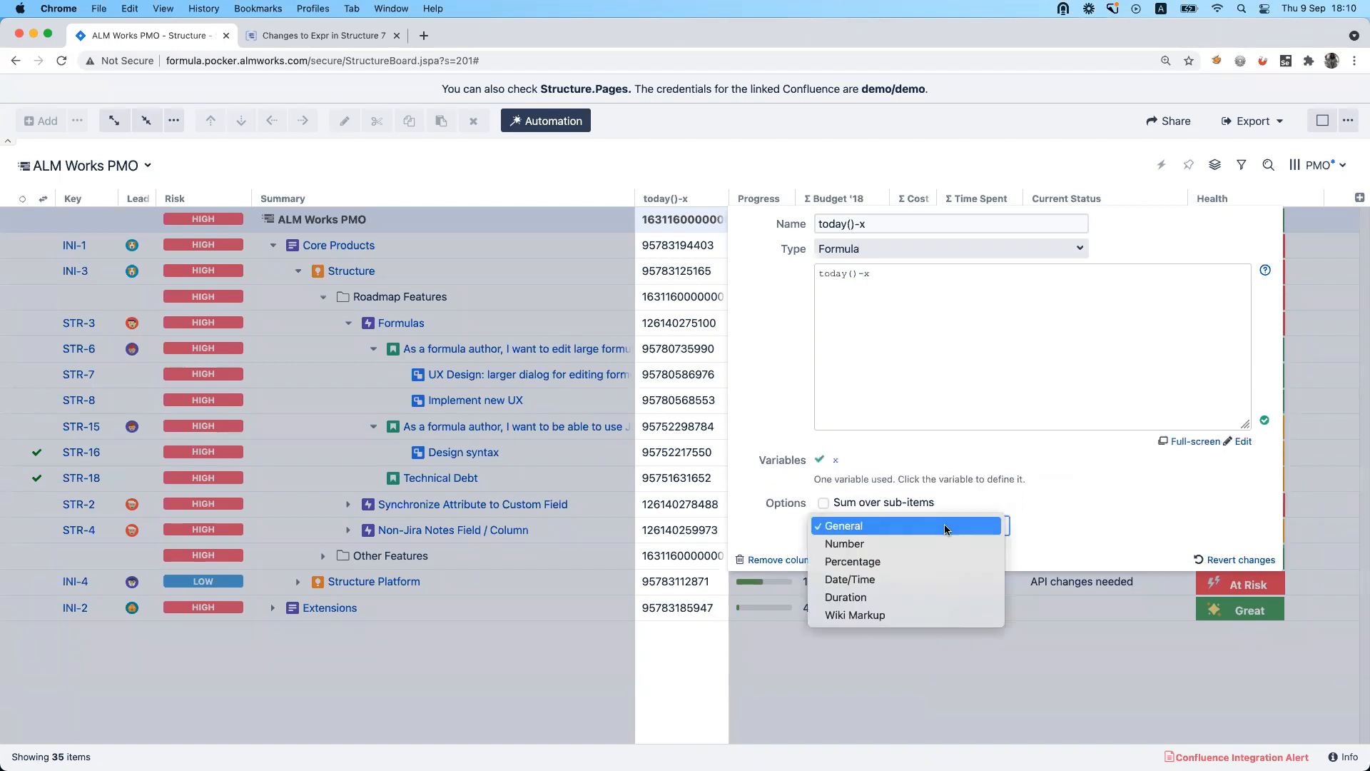
{"action": "left_click", "coordinate": [947, 595]}
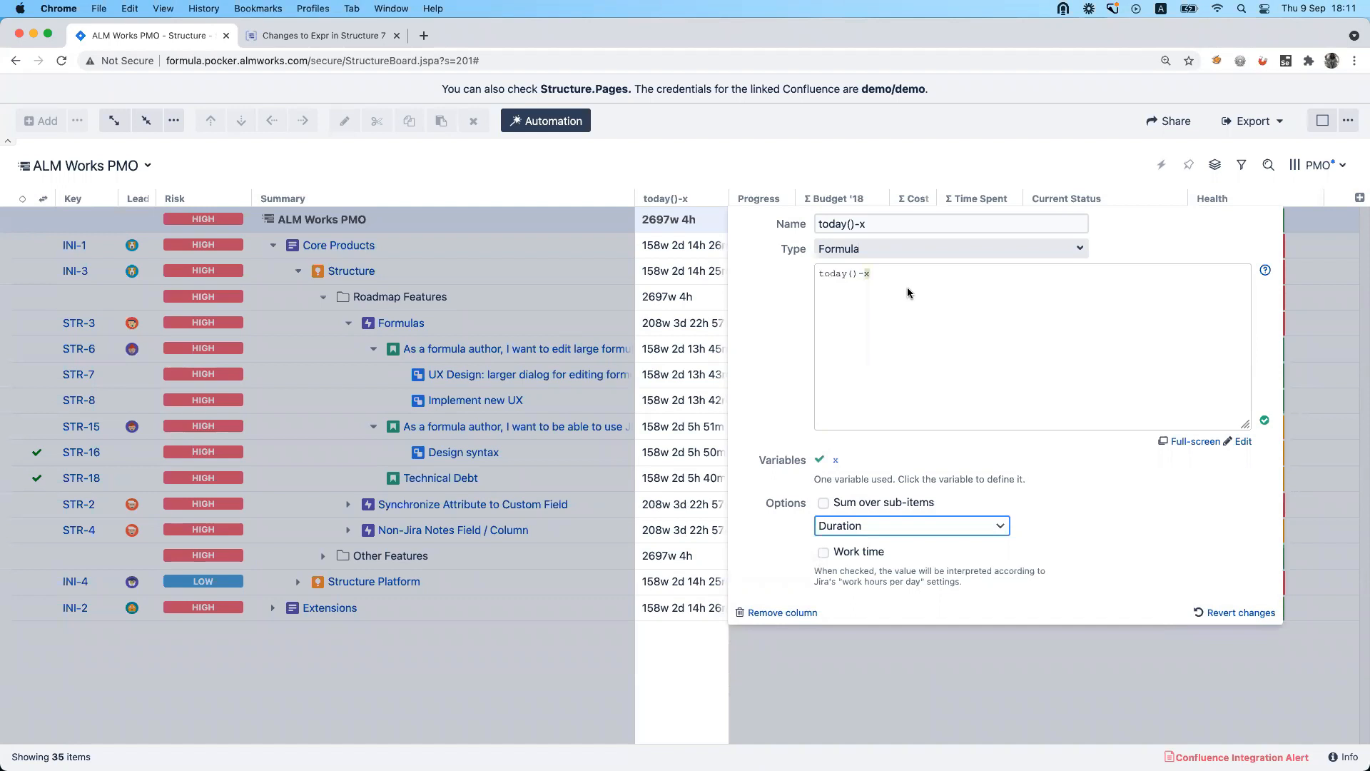
Set the column's format to General and wrap the formula as format_duration(today()-x), saving it.
{"action": "left_click", "coordinate": [886, 278]}
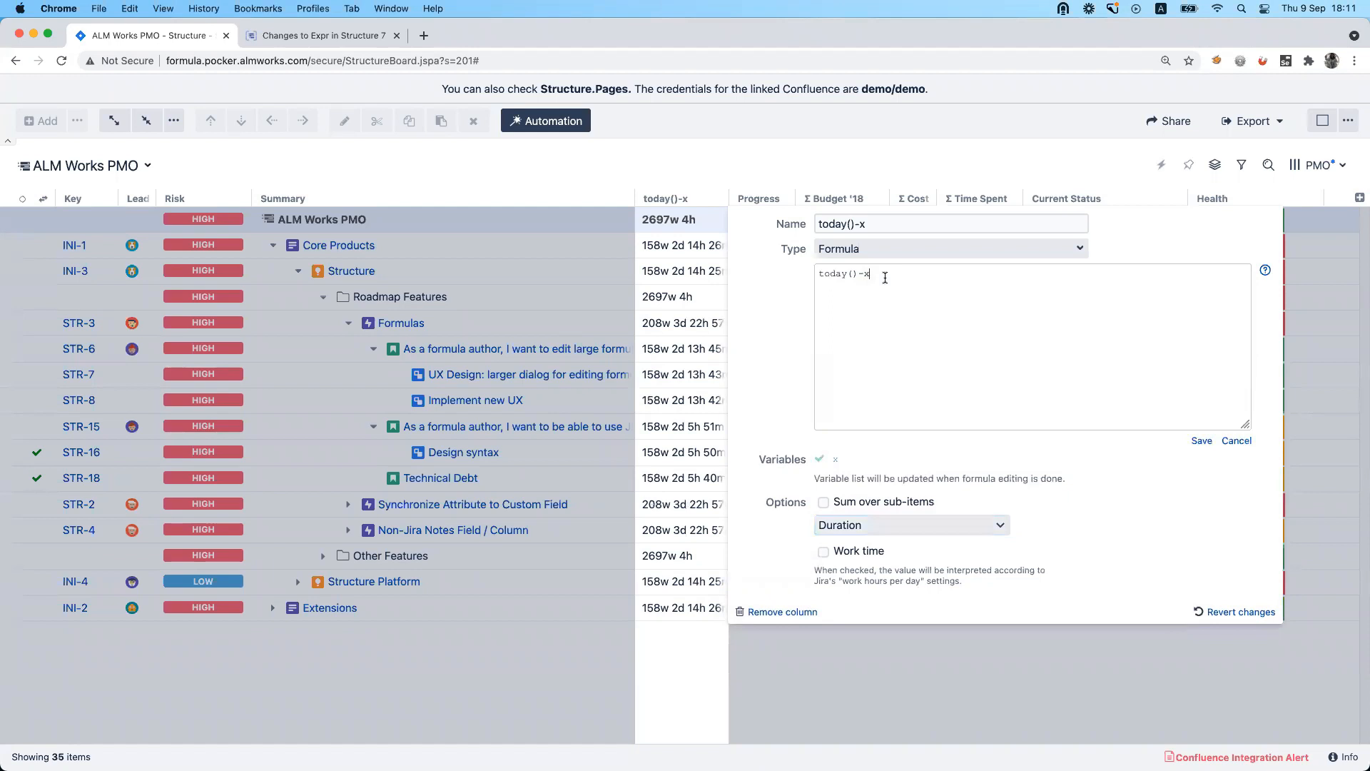
{"action": "left_click", "coordinate": [843, 526]}
{"action": "left_click", "coordinate": [846, 455]}
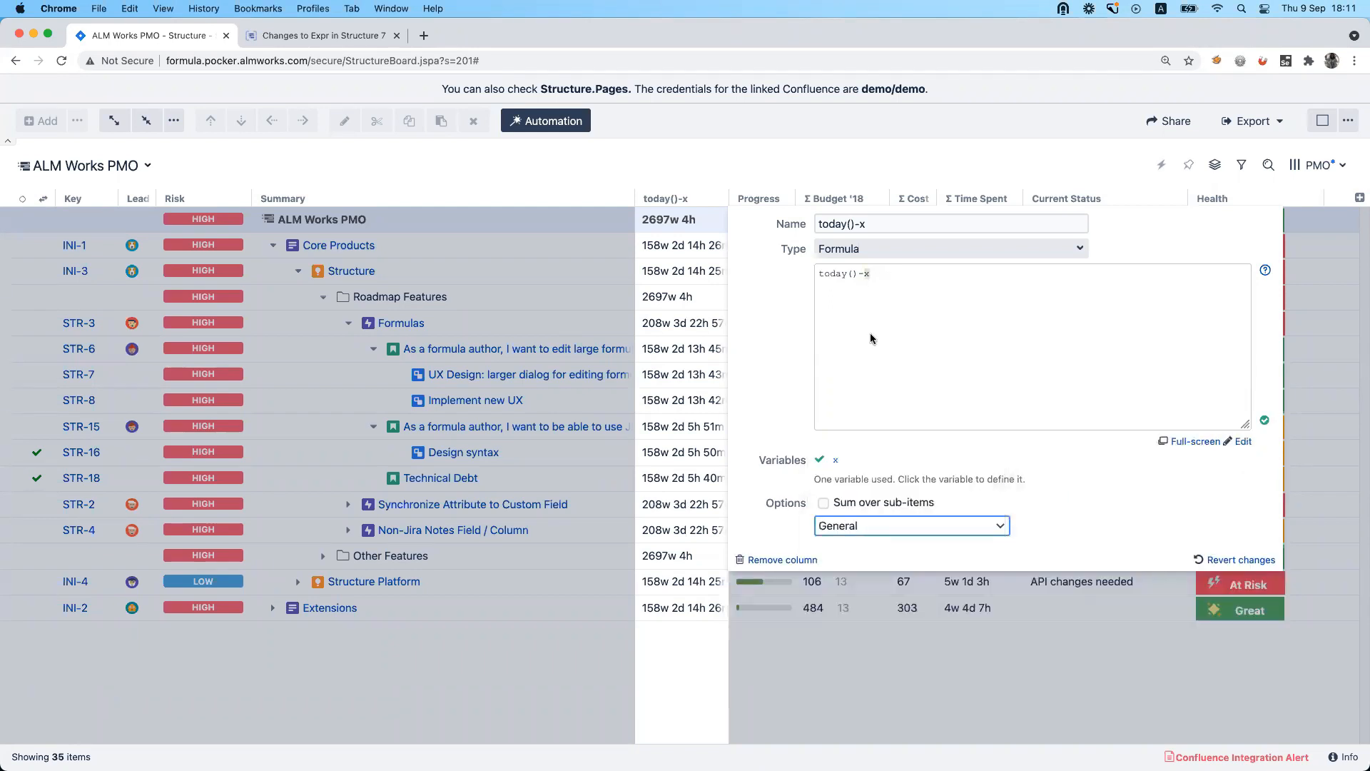
{"action": "left_click", "coordinate": [863, 327]}
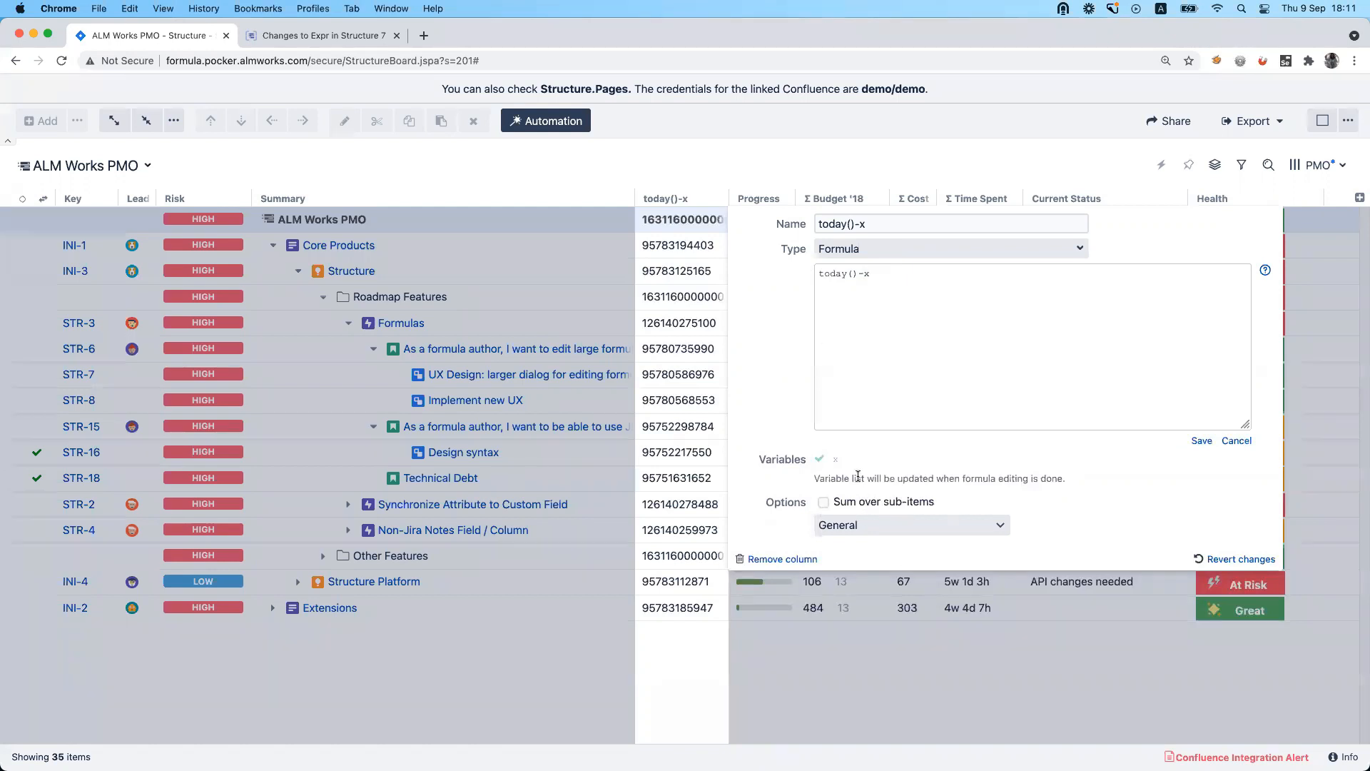
{"action": "key", "text": "Left"}
{"action": "key", "text": "Left"}
{"action": "type", "text": "format_duration("}
{"action": "key", "text": "End"}
{"action": "type", "text": ")"}
{"action": "left_click", "coordinate": [1202, 440]}
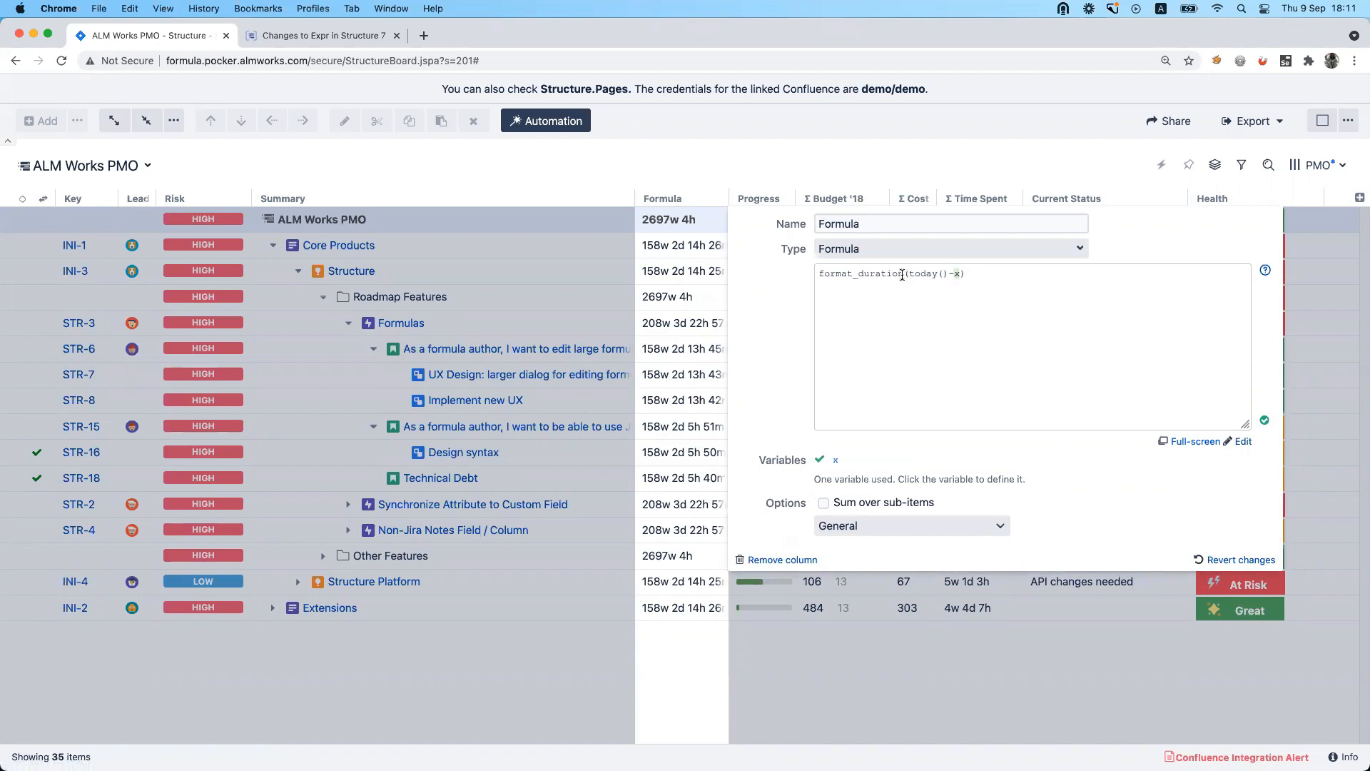
Try summing the format_duration formula column over sub-items.
{"action": "left_click_drag", "start_coordinate": [903, 273], "coordinate": [819, 274]}
{"action": "left_click", "coordinate": [836, 530]}
{"action": "left_click", "coordinate": [1088, 530]}
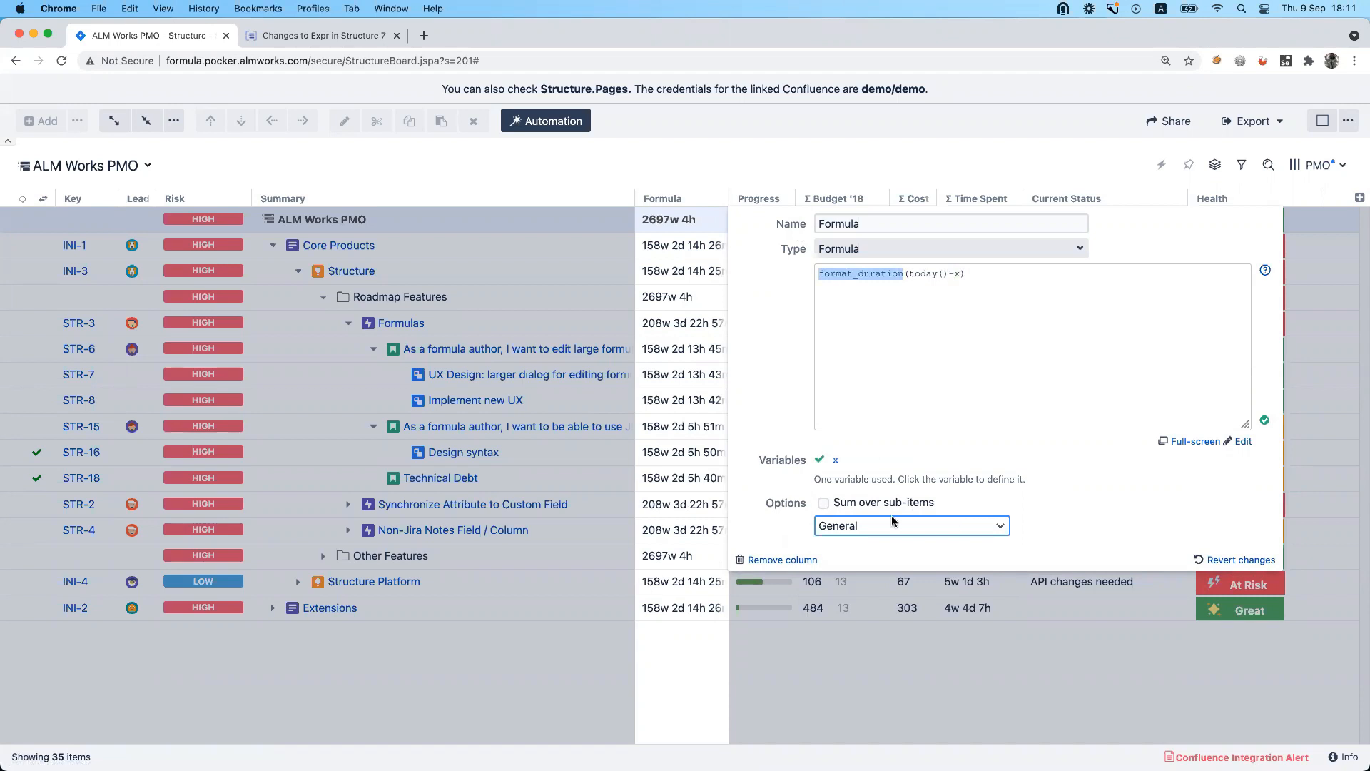
{"action": "left_click", "coordinate": [841, 505]}
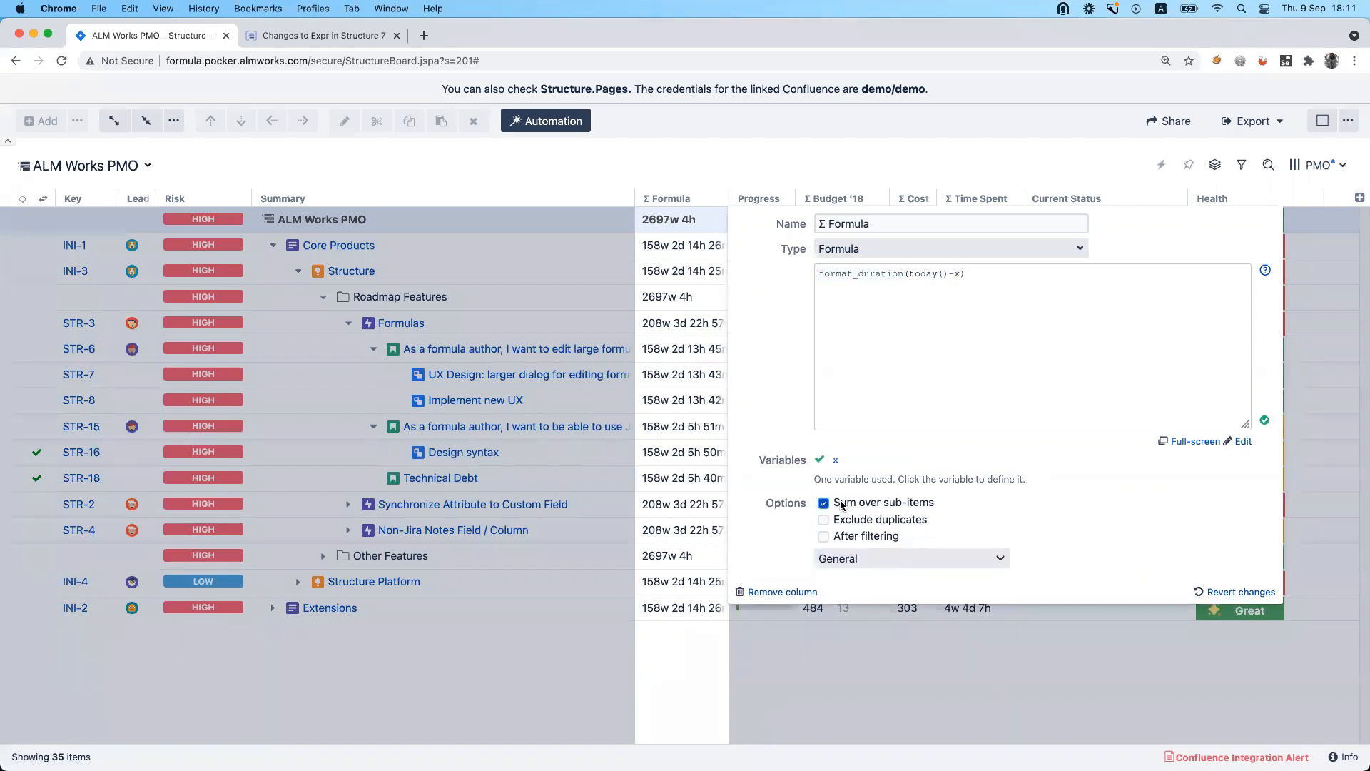
{"action": "left_click", "coordinate": [842, 504]}
Replace the column's formula with timespent + remaining, save it, and set the display format to Duration.
{"action": "left_click", "coordinate": [950, 364]}
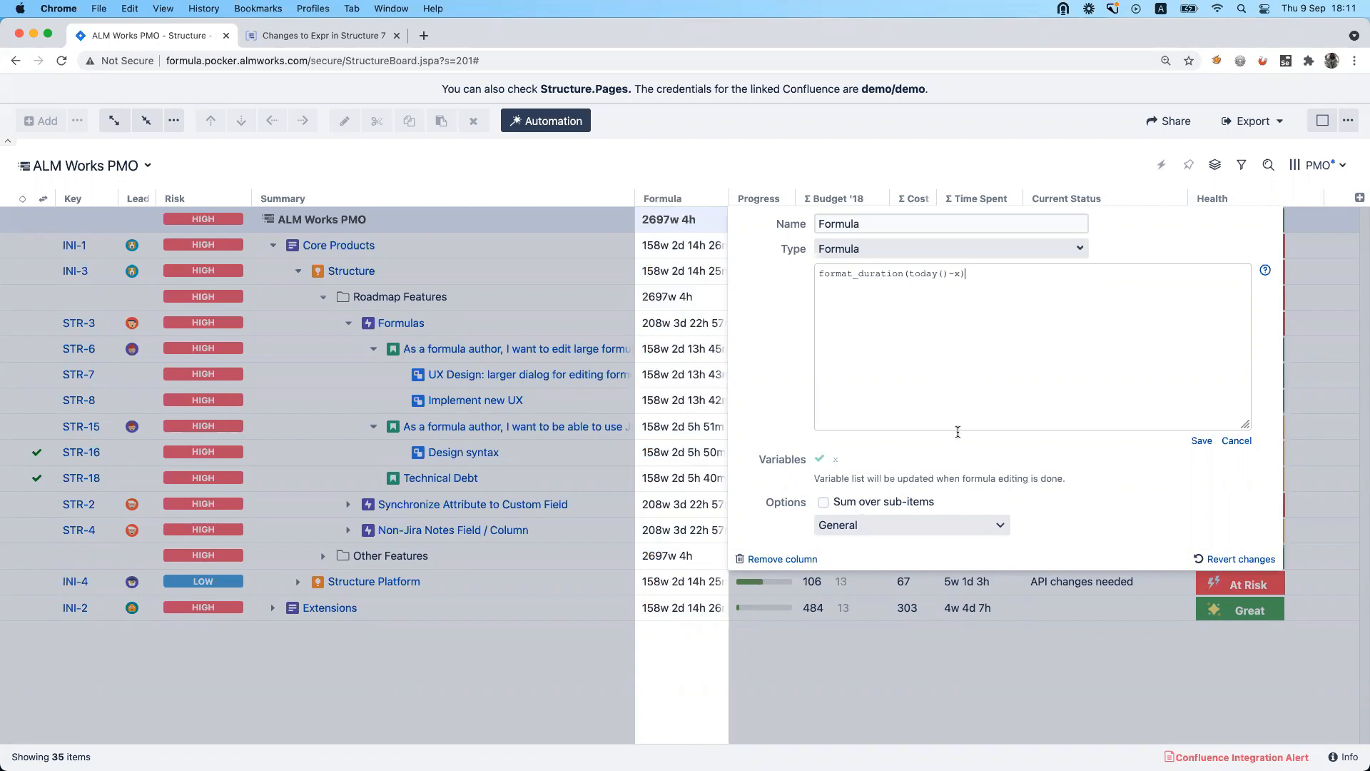
{"action": "left_click_drag", "start_coordinate": [963, 274], "coordinate": [811, 277]}
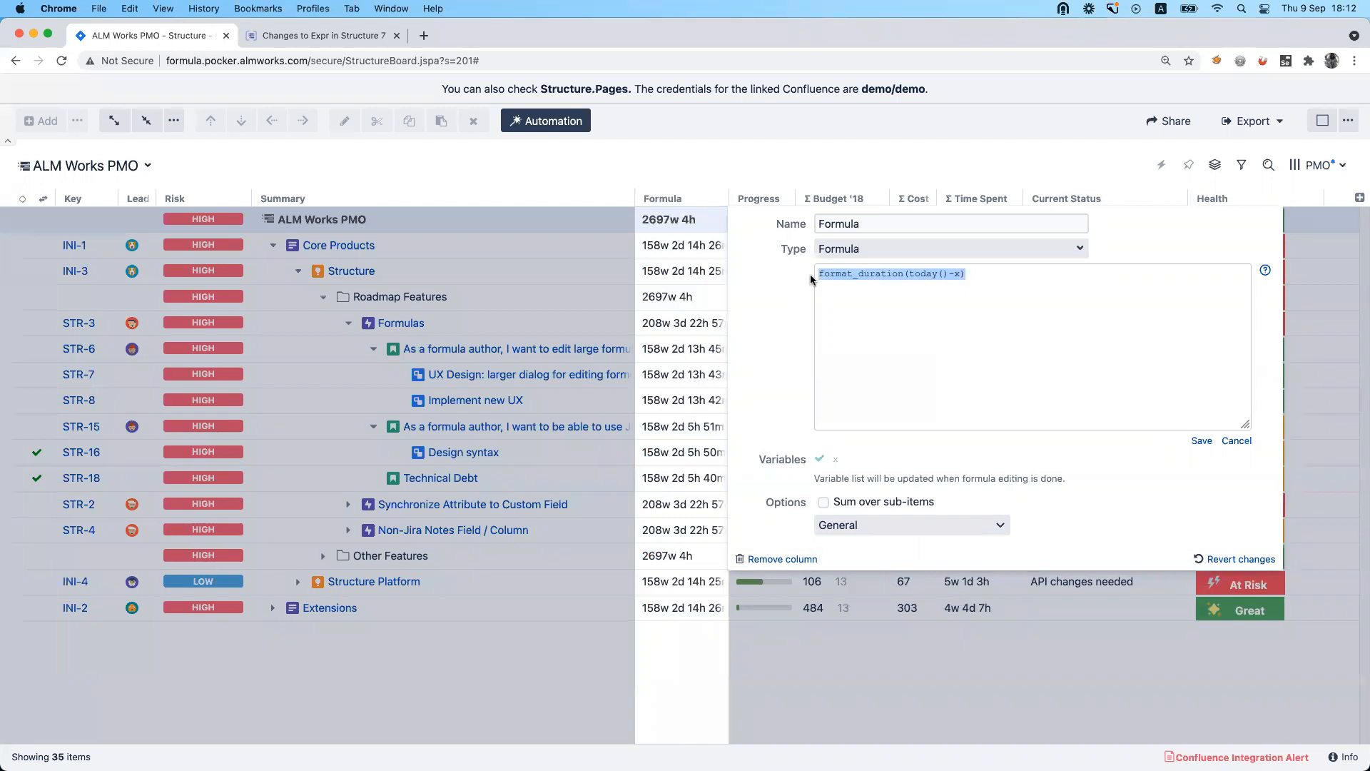
{"action": "type", "text": "timesp"}
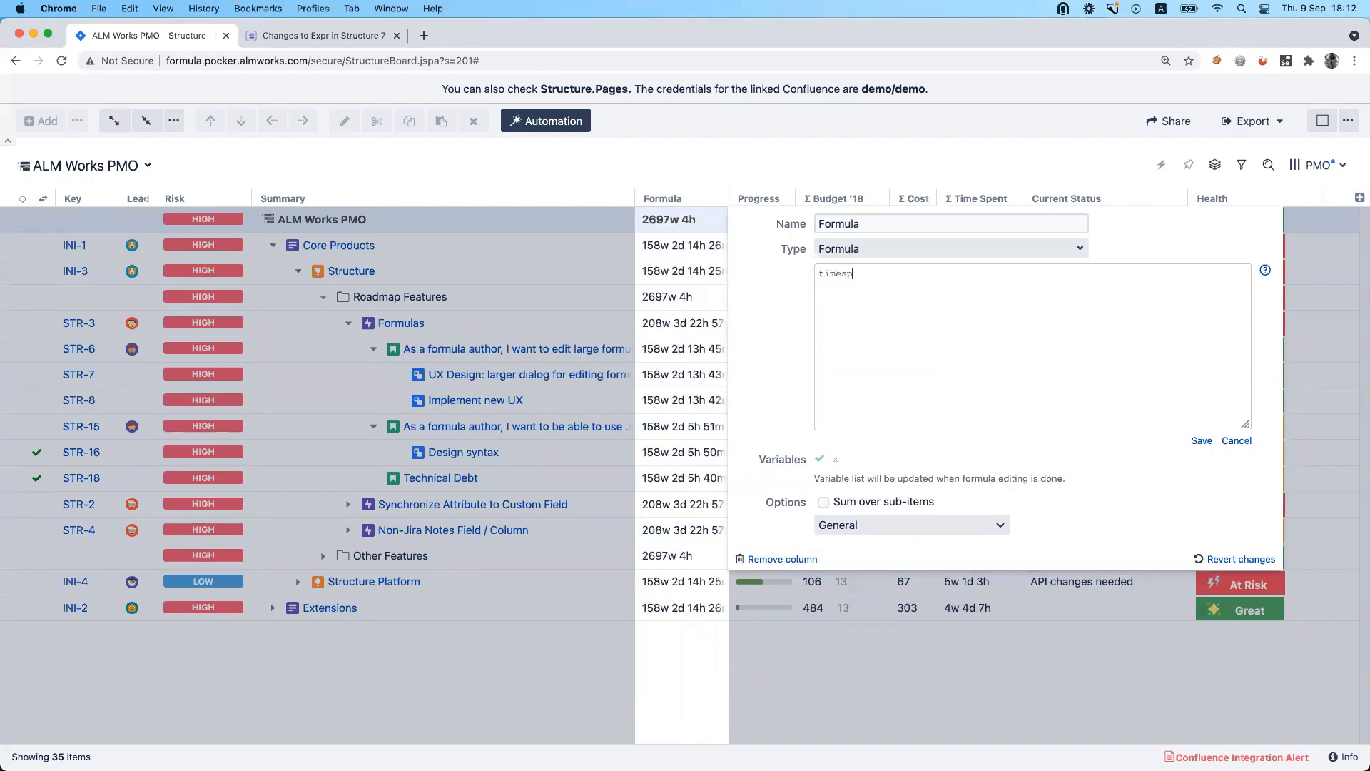
{"action": "type", "text": "ent + remaining"}
{"action": "left_click", "coordinate": [1201, 441]}
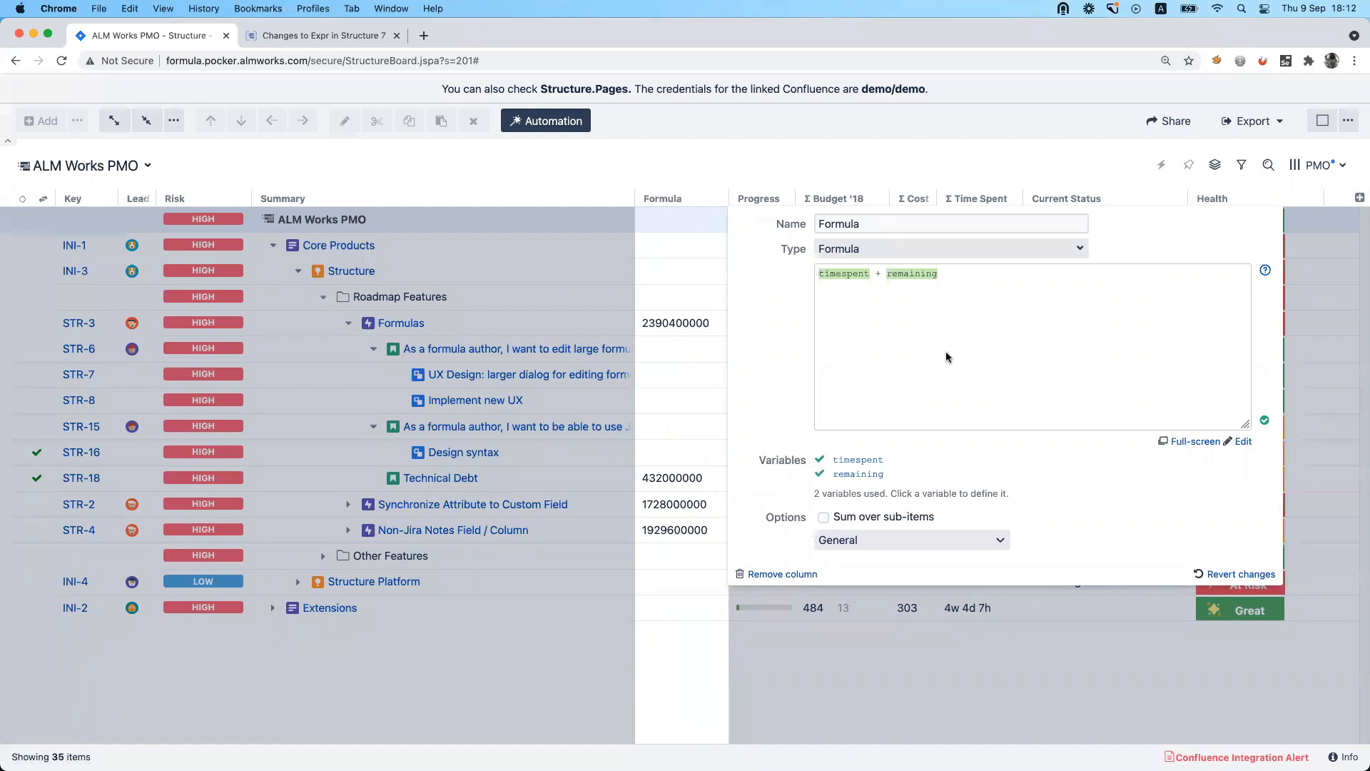
{"action": "left_click", "coordinate": [889, 540]}
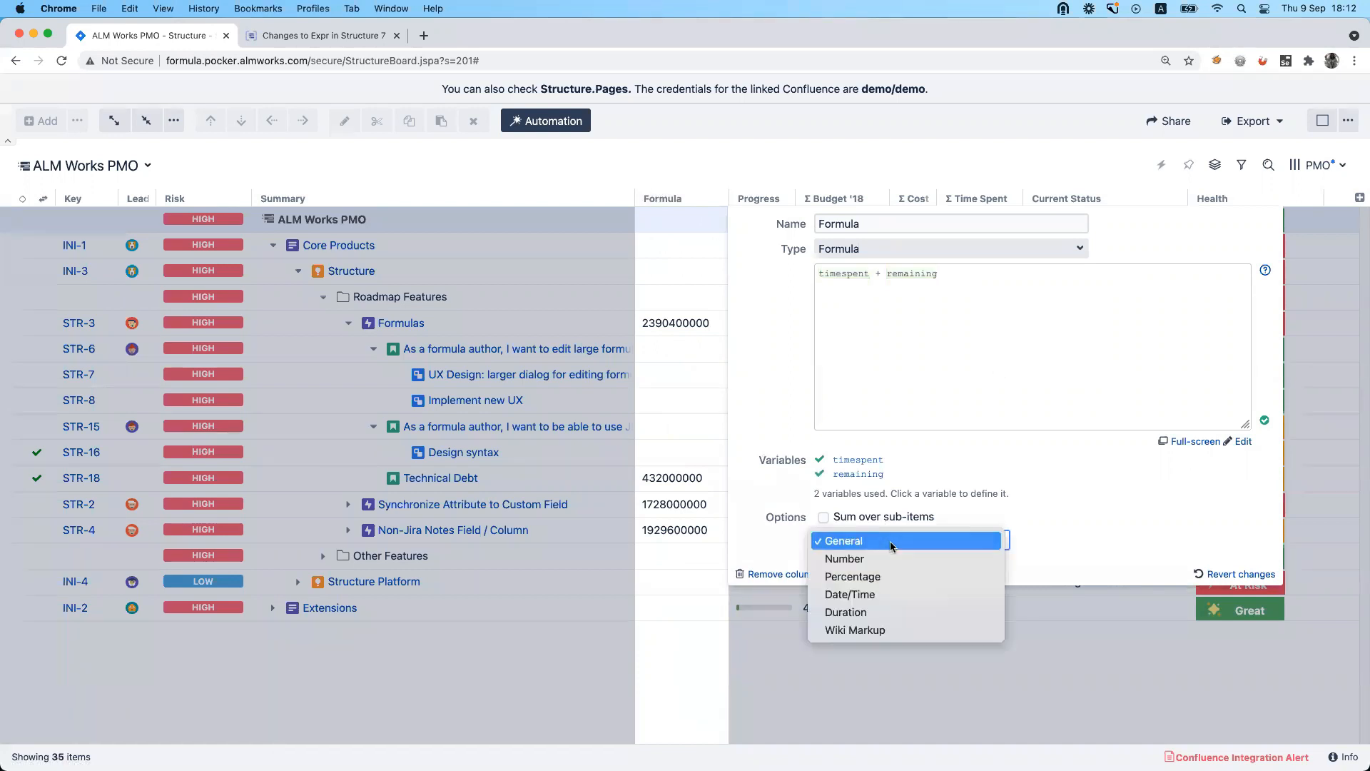
{"action": "left_click", "coordinate": [892, 611]}
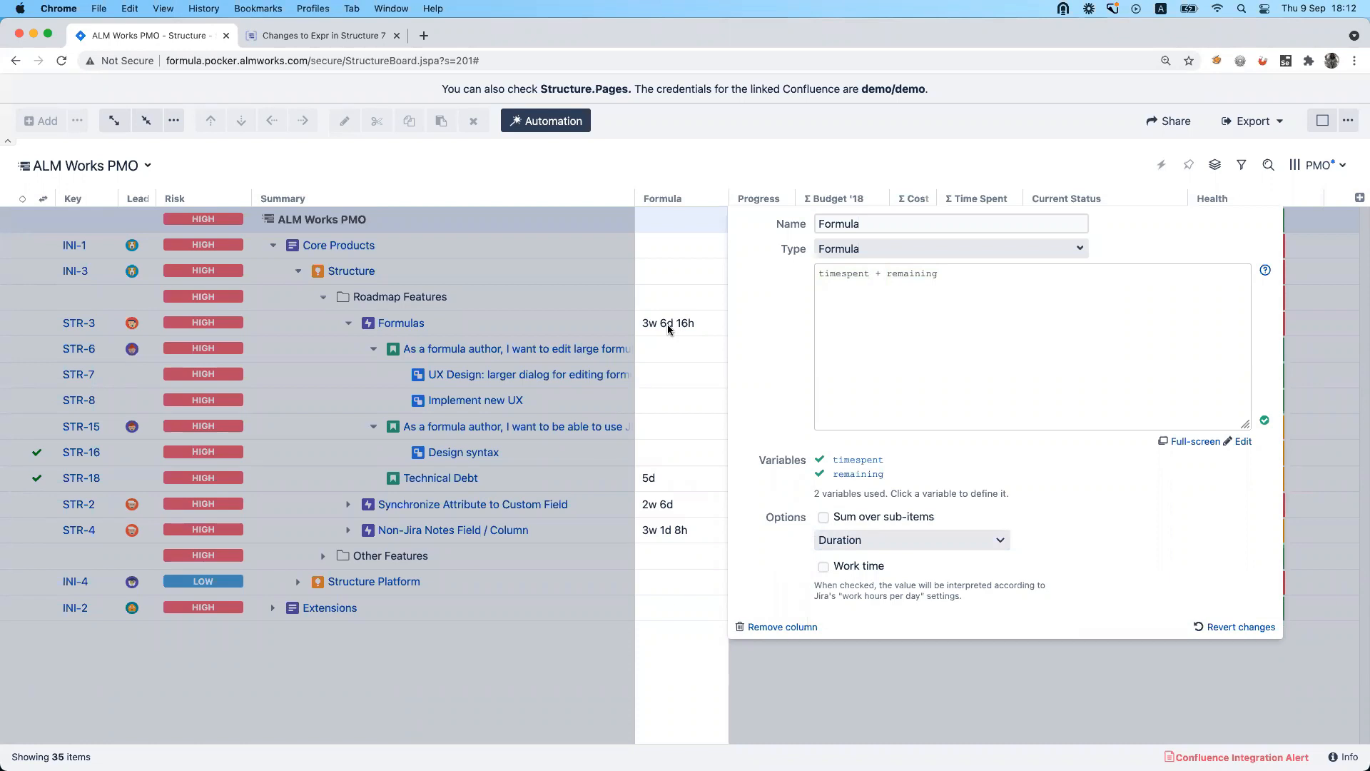
Check which attribute the timespent variable is mapped to, leaving the mapping as it is.
{"action": "left_click", "coordinate": [859, 461]}
{"action": "left_click", "coordinate": [898, 500]}
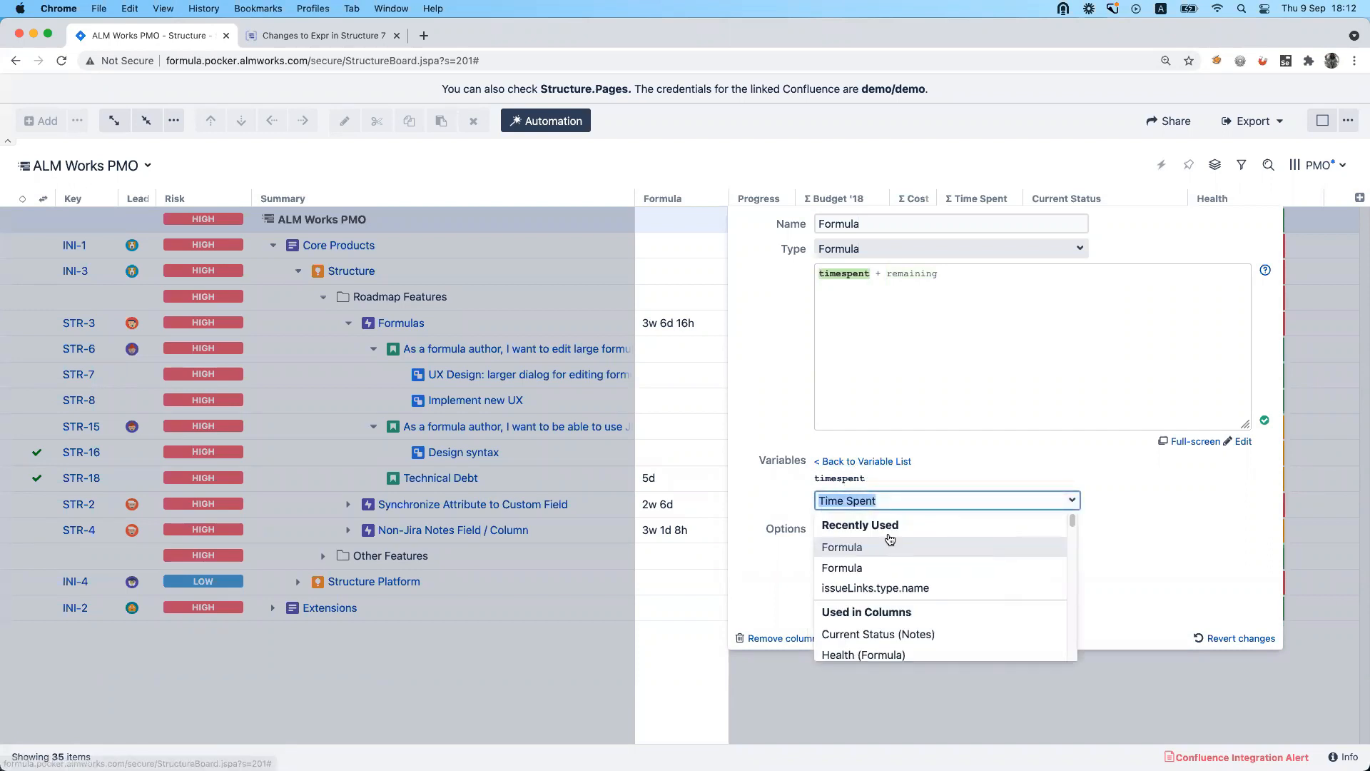
{"action": "left_click", "coordinate": [1218, 520]}
{"action": "left_click", "coordinate": [961, 362]}
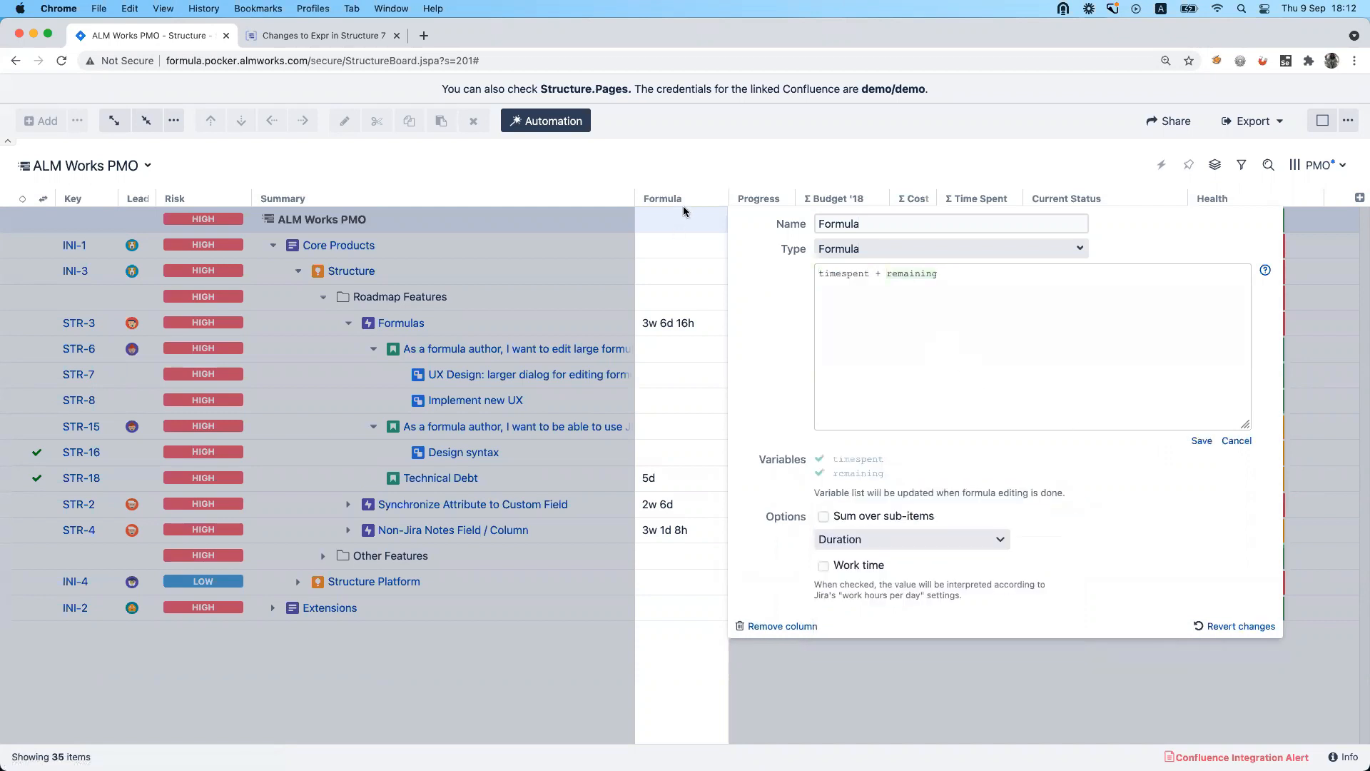
Remove the timespent + remaining column and add a new Formula column with the formula today(), saving it.
{"action": "left_click", "coordinate": [871, 225]}
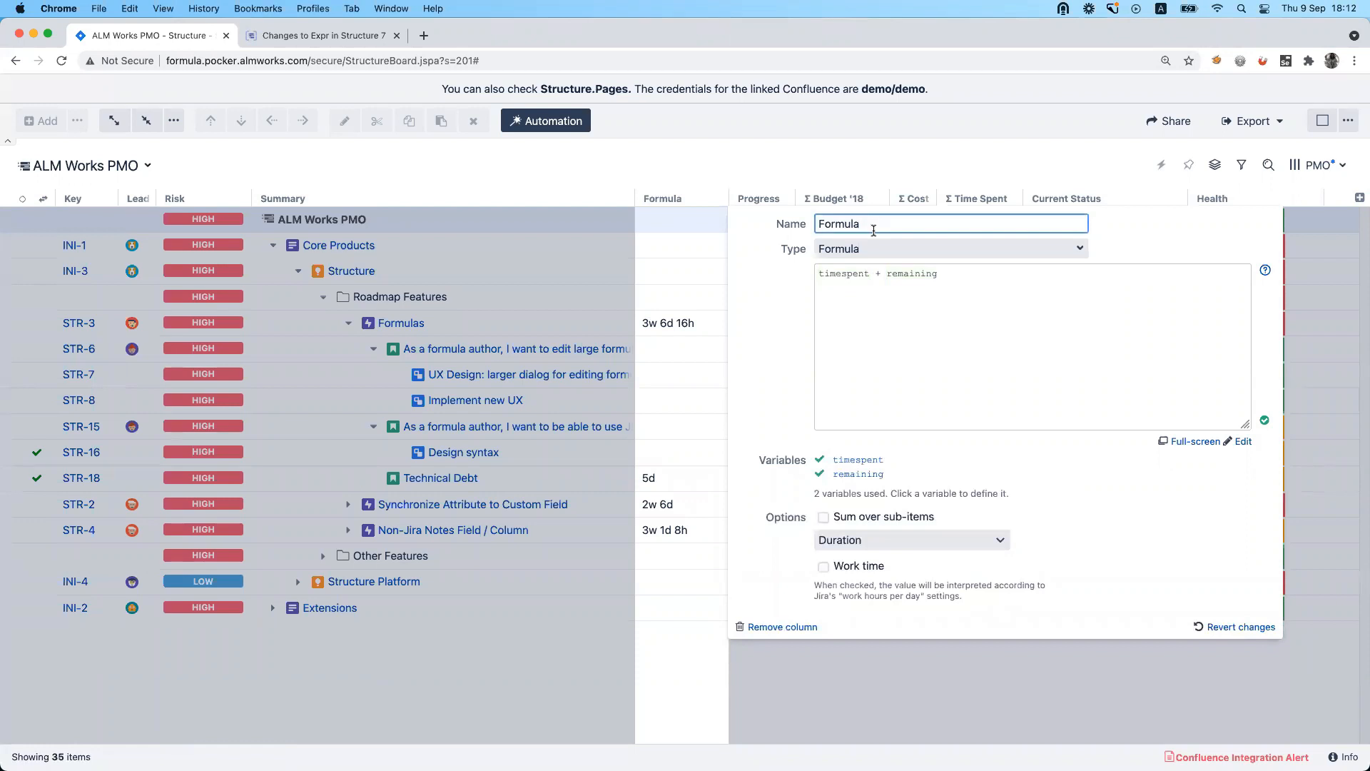
{"action": "left_click", "coordinate": [783, 626]}
{"action": "left_click", "coordinate": [1360, 197]}
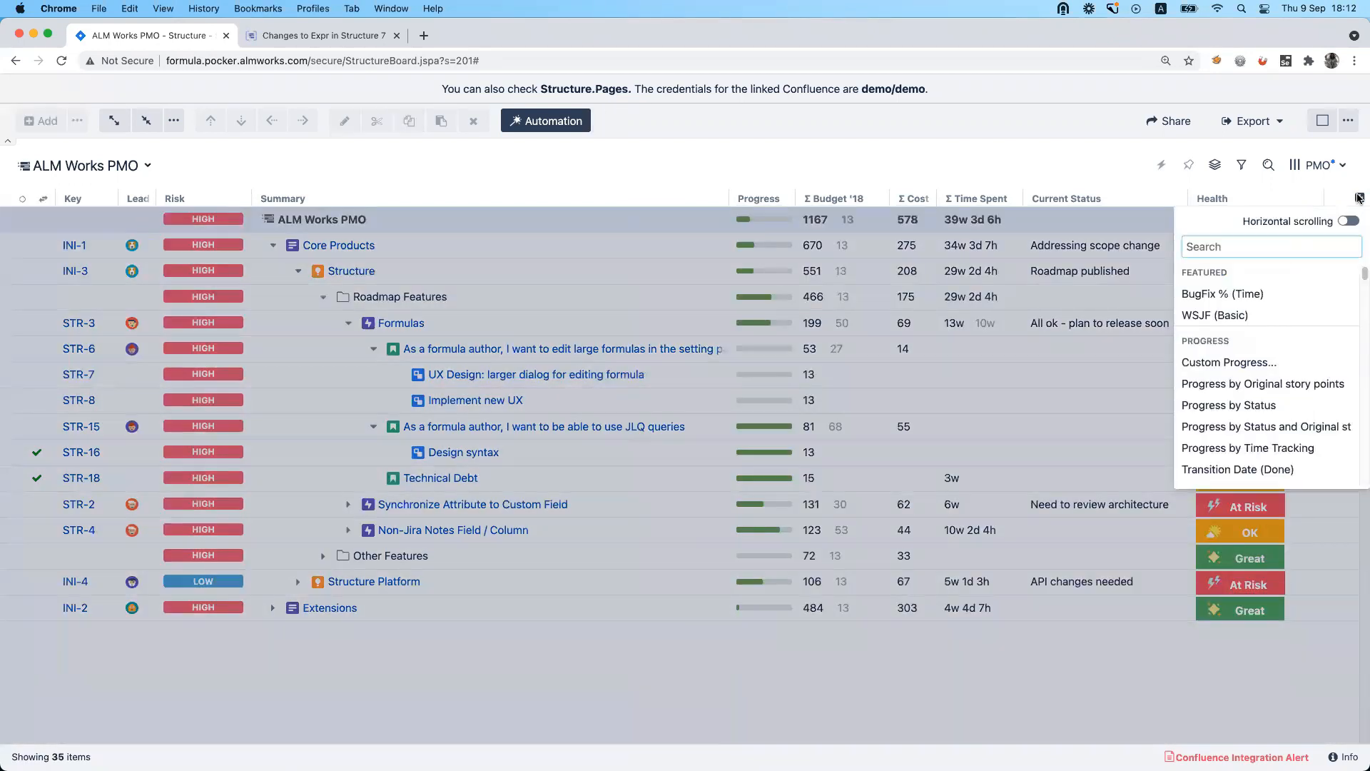
{"action": "type", "text": "form"}
{"action": "key", "text": "Return"}
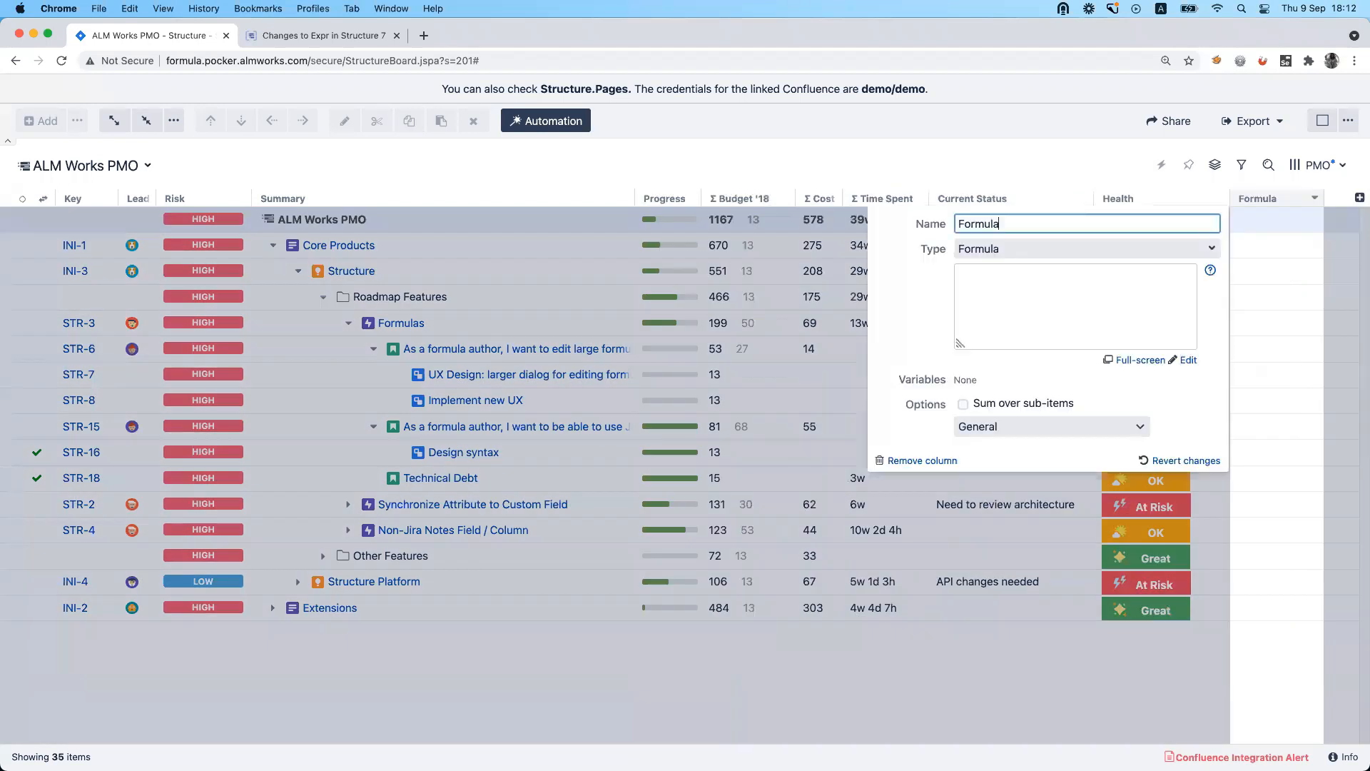
{"action": "type", "text": "today("}
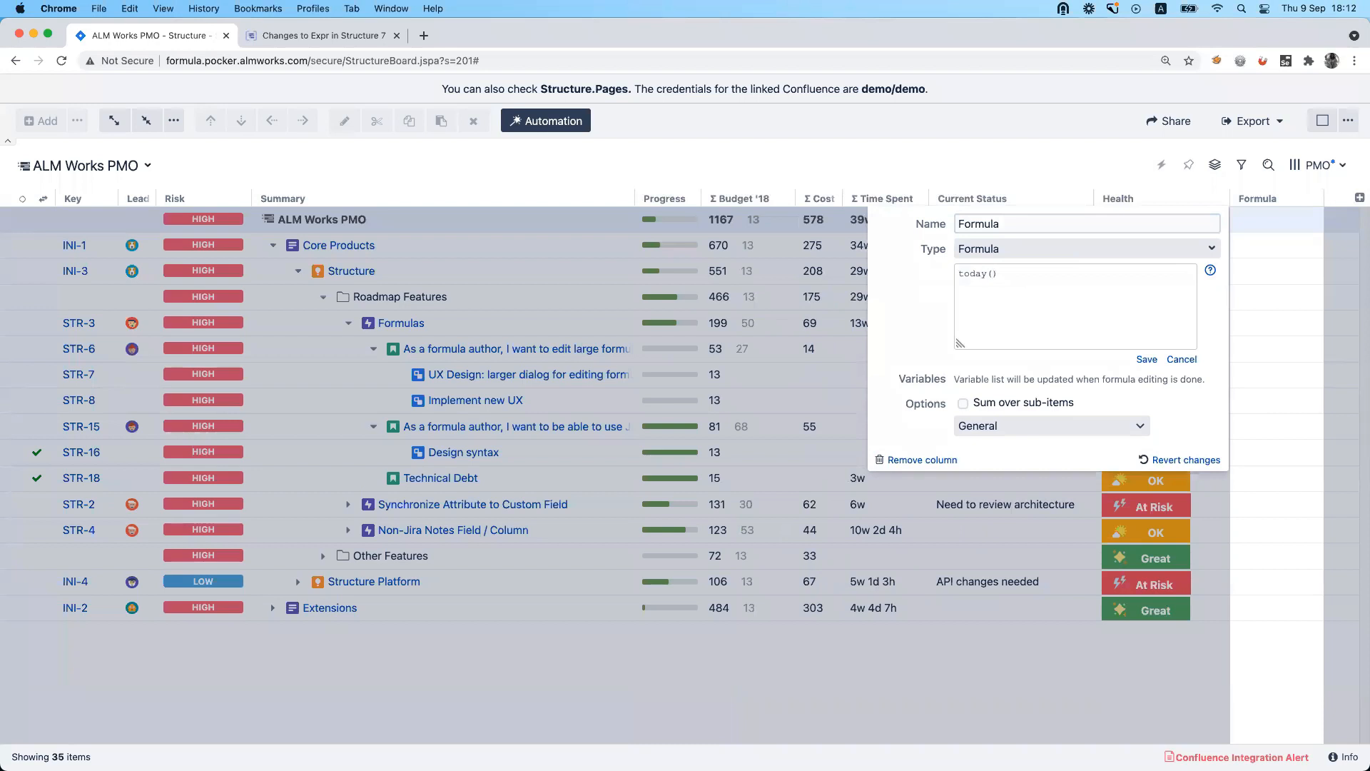
{"action": "left_click", "coordinate": [1147, 359]}
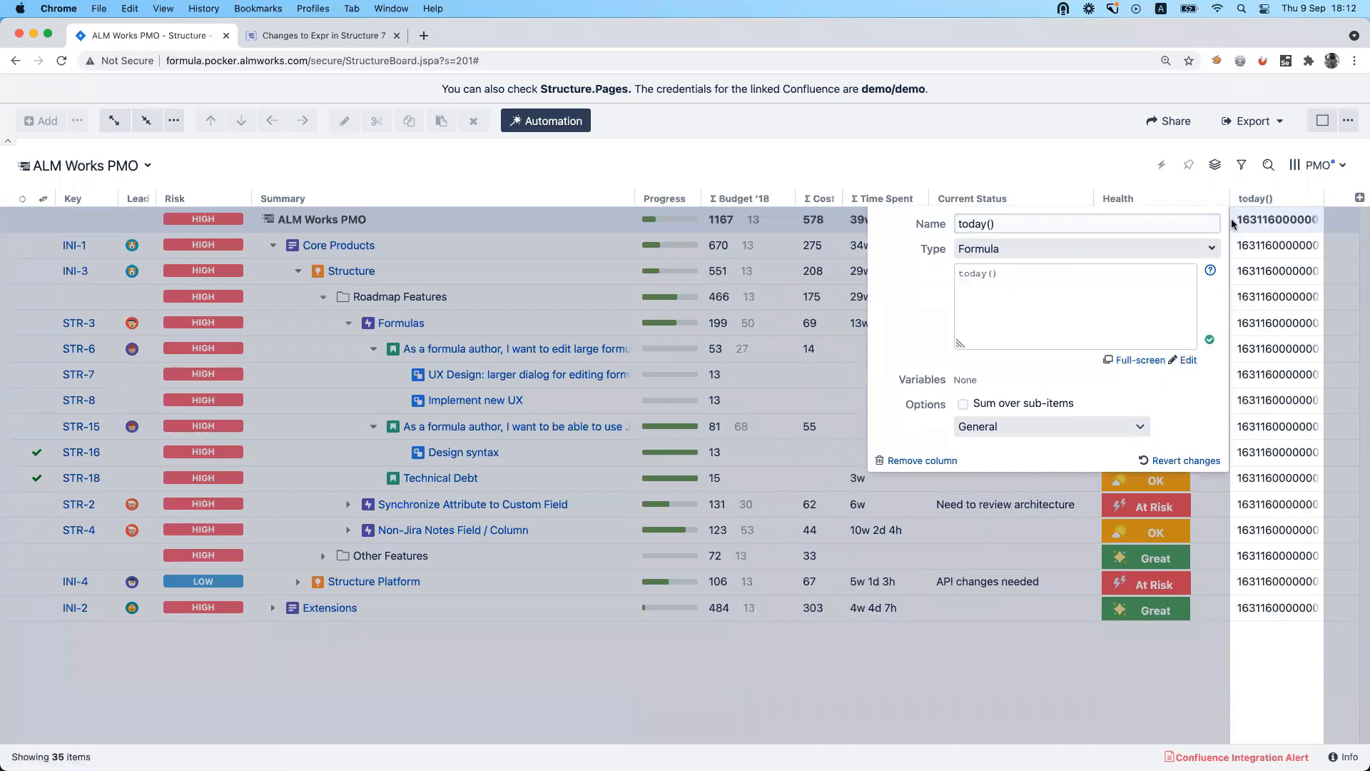
Set the today() column's display format to Date/Time and move the column directly after Summary.
{"action": "left_click", "coordinate": [999, 426]}
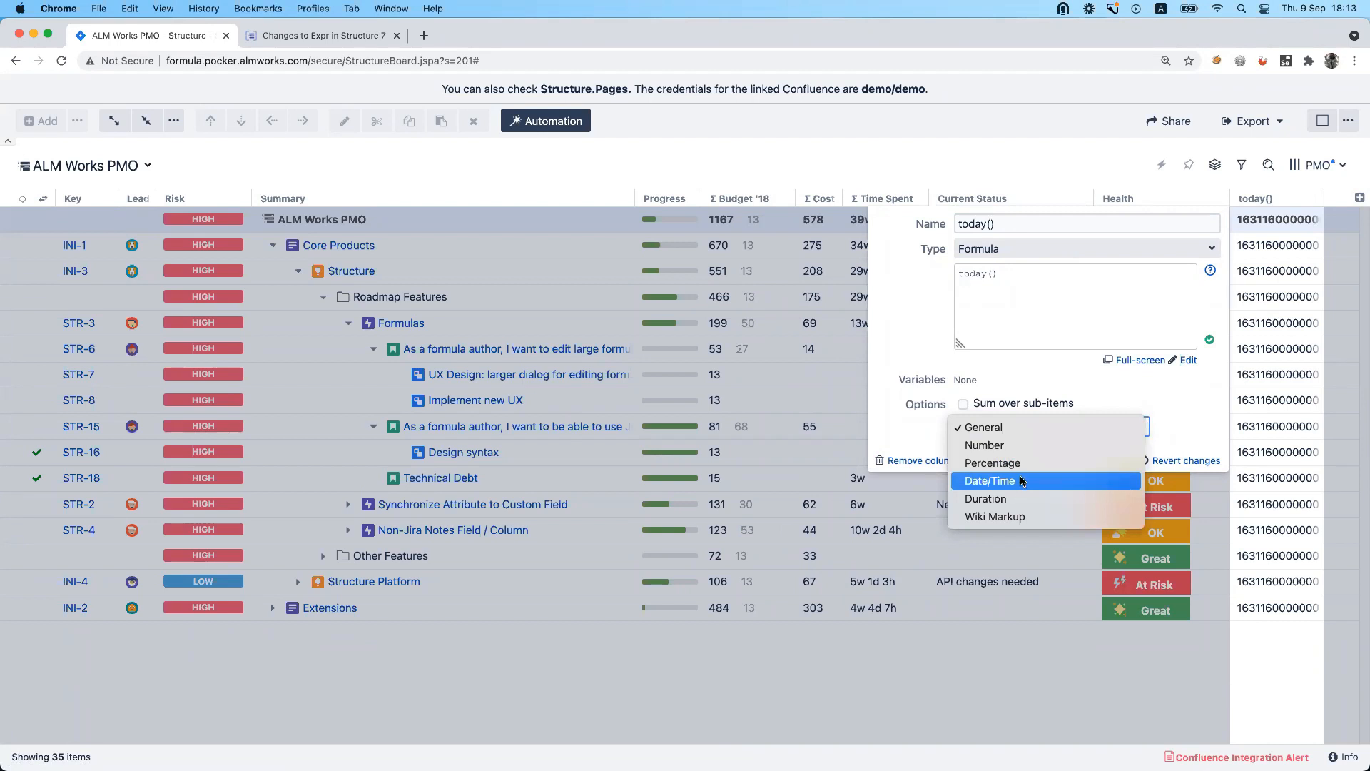
{"action": "left_click", "coordinate": [1022, 484]}
{"action": "left_click_drag", "start_coordinate": [1255, 198], "coordinate": [1039, 208]}
{"action": "left_click", "coordinate": [1008, 149]}
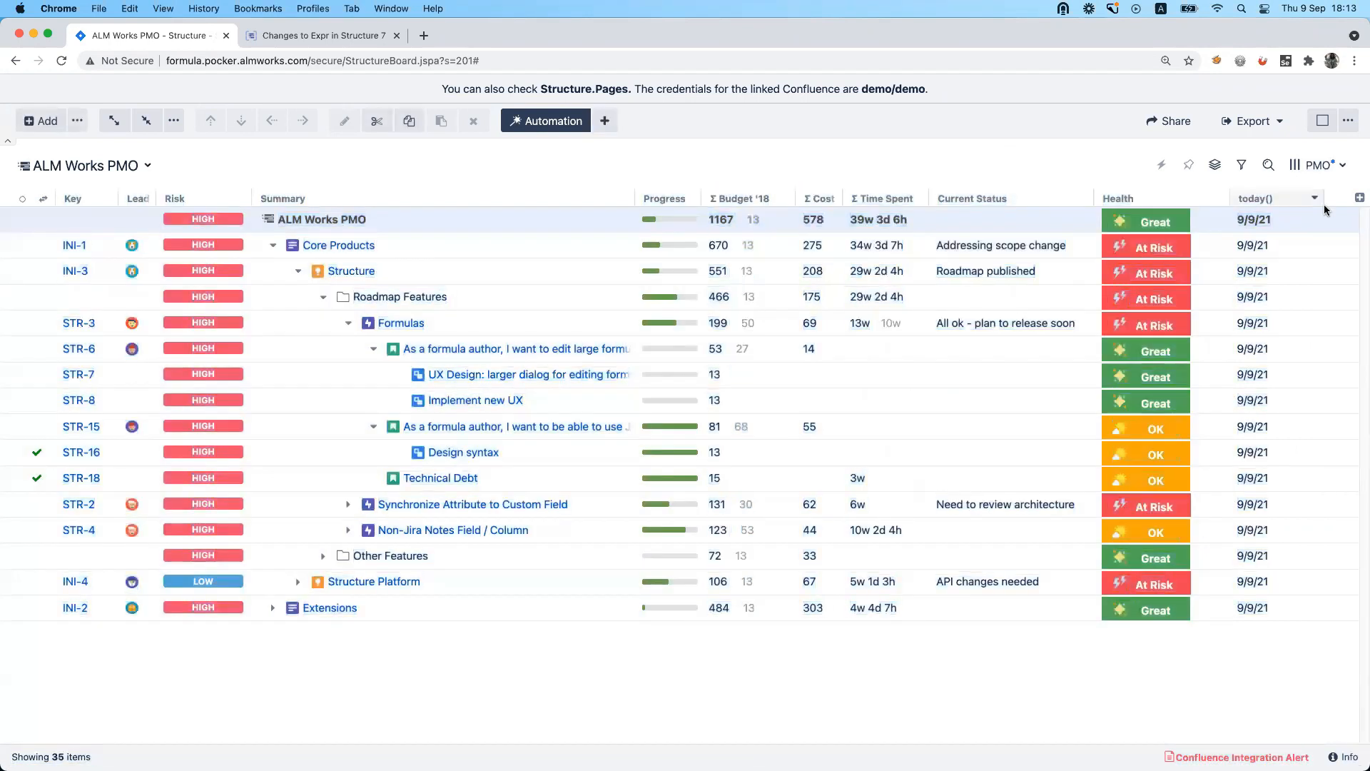
{"action": "left_click_drag", "start_coordinate": [1263, 203], "coordinate": [639, 207]}
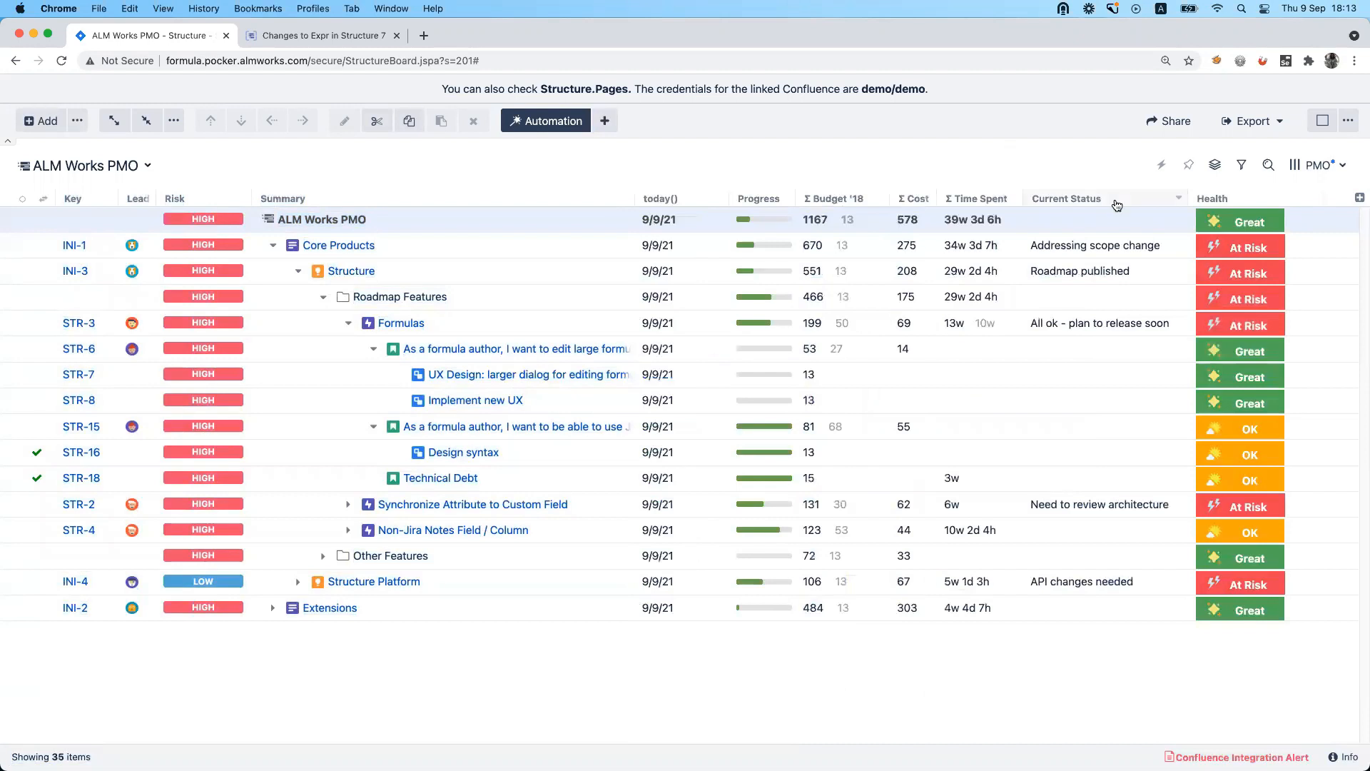
Add another Formula column with the formula today-created and save it.
{"action": "left_click", "coordinate": [1360, 198]}
{"action": "type", "text": "form"}
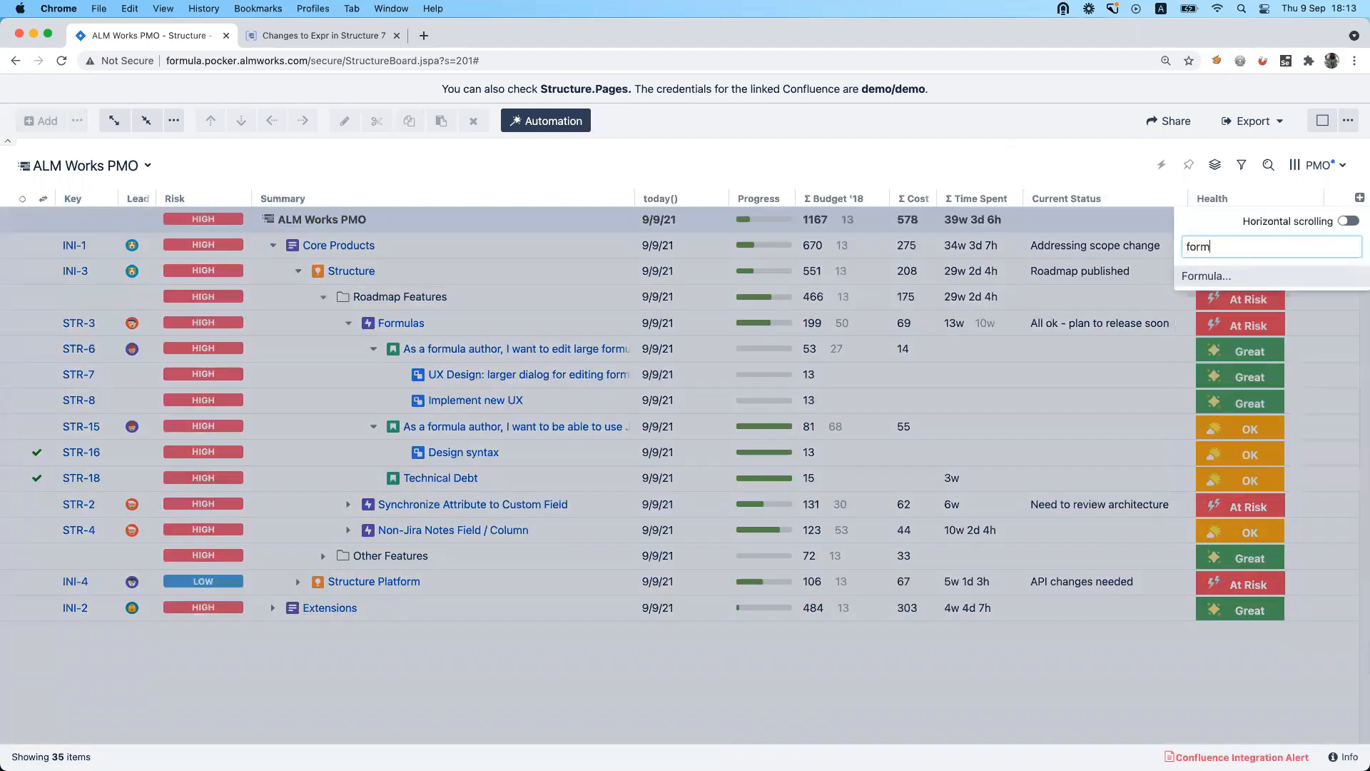
{"action": "left_click", "coordinate": [1285, 275]}
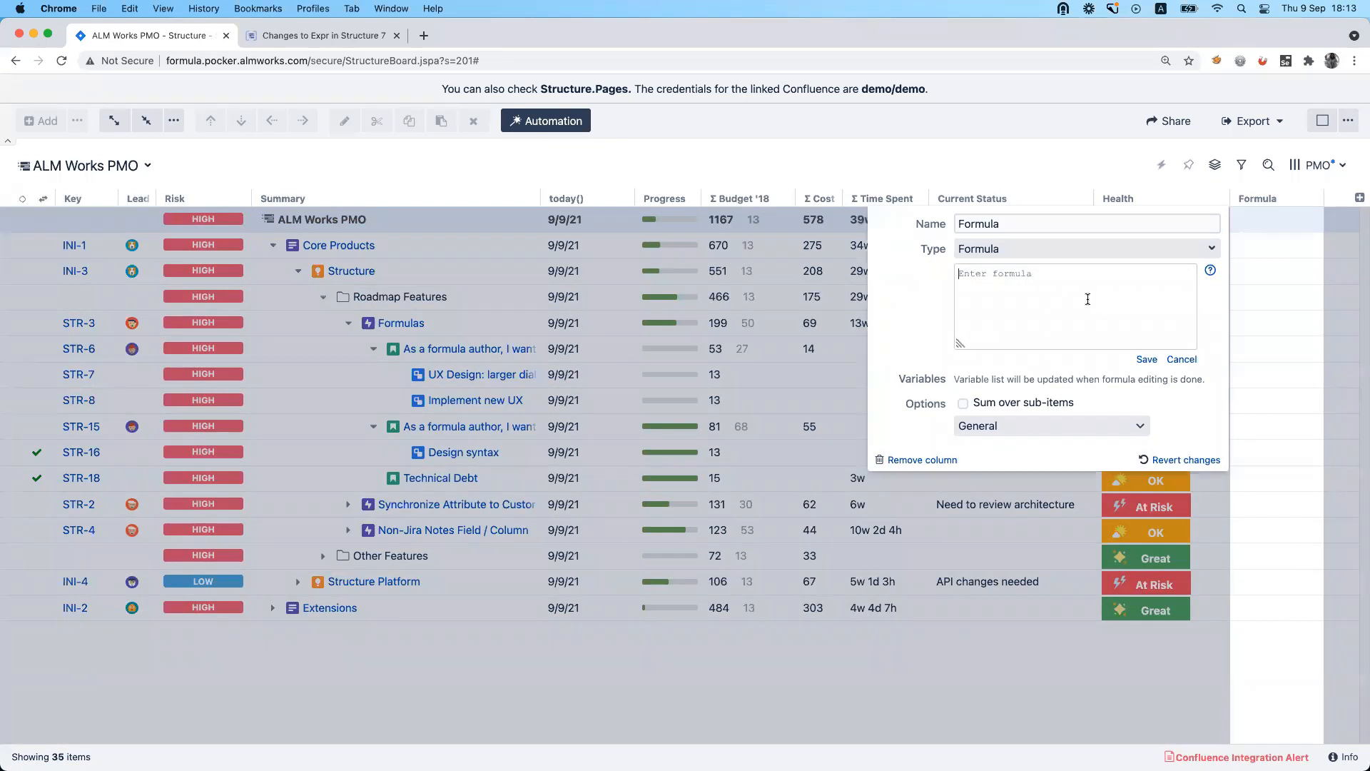
{"action": "type", "text": "today-created"}
{"action": "left_click", "coordinate": [1146, 360]}
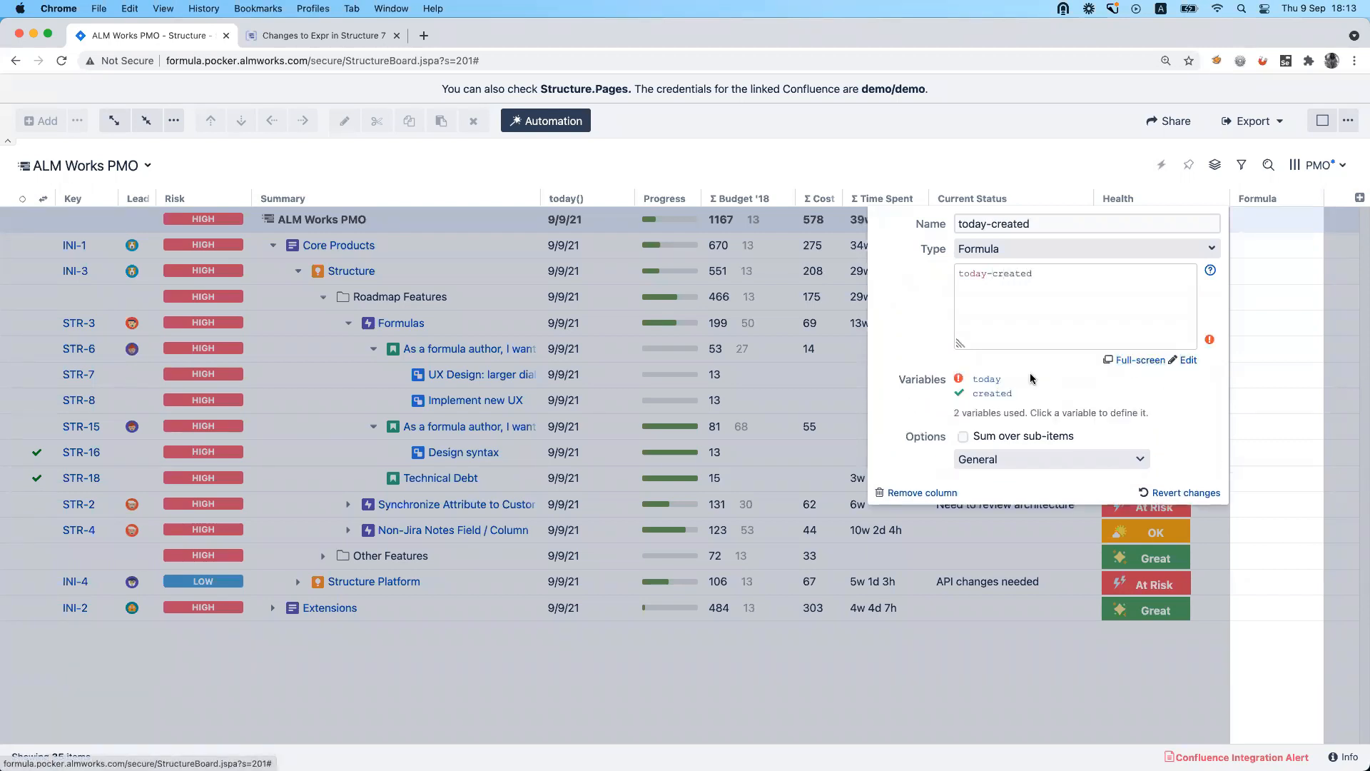
Map the today variable to the today() (Formula) column and set the today-created column's format to Duration.
{"action": "left_click", "coordinate": [982, 379]}
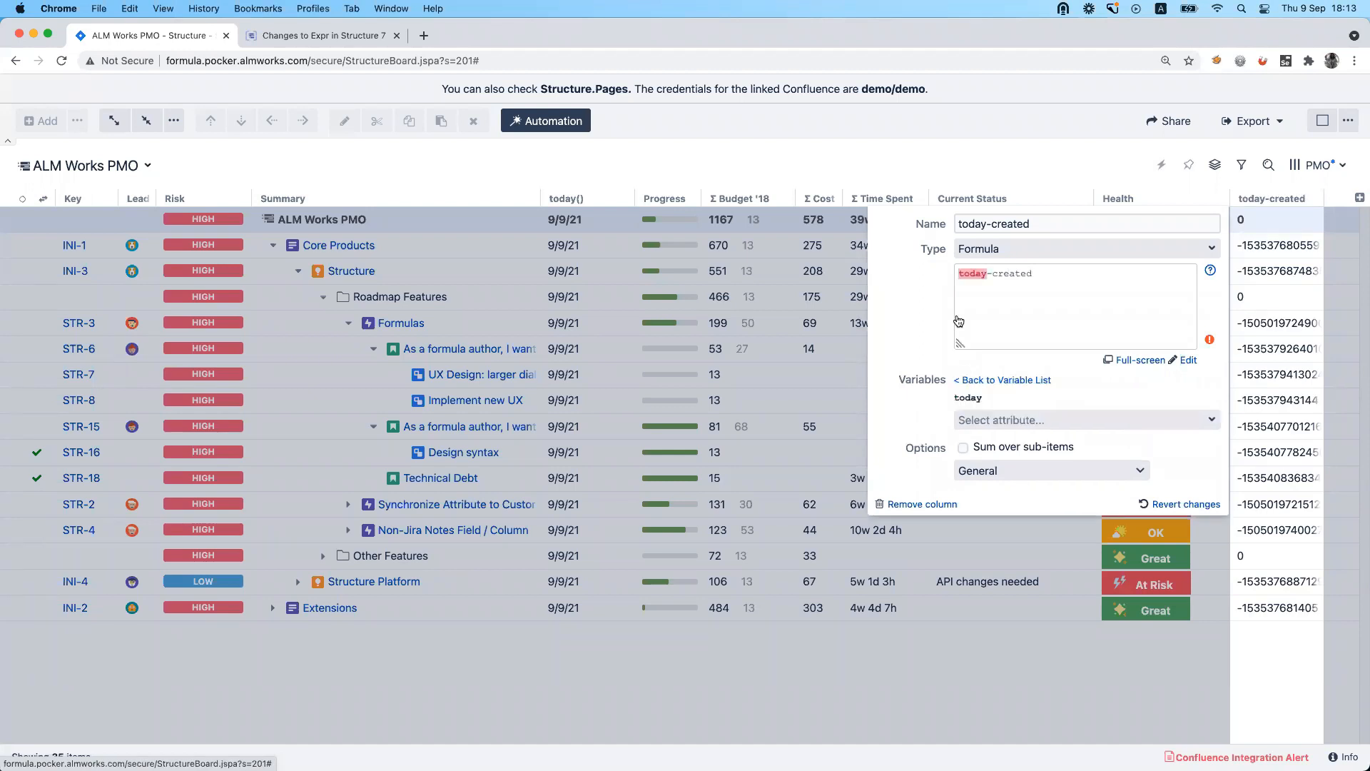
{"action": "left_click", "coordinate": [992, 419]}
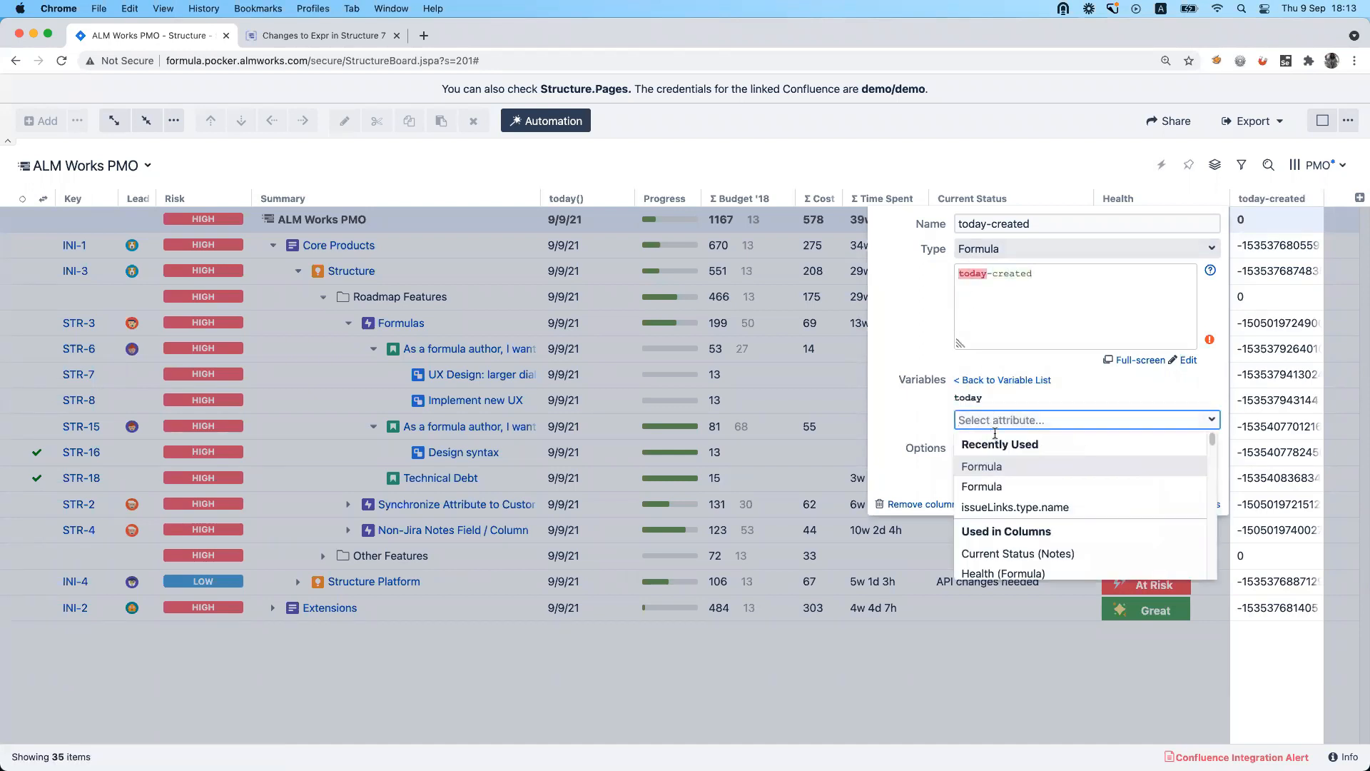
{"action": "scroll", "coordinate": [1014, 512], "scroll_direction": "down", "scroll_amount": 3}
{"action": "scroll", "coordinate": [1014, 513], "scroll_direction": "down", "scroll_amount": 1}
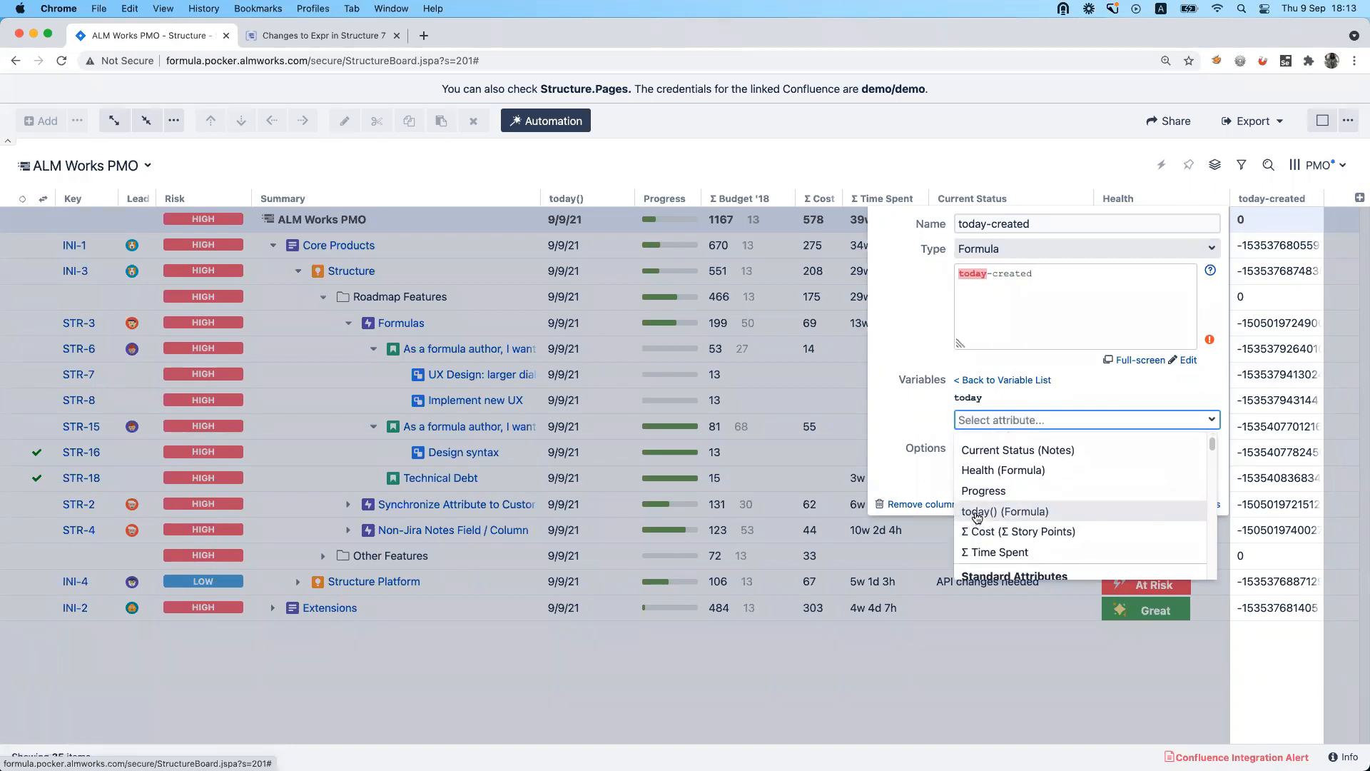
{"action": "scroll", "coordinate": [978, 517], "scroll_direction": "up", "scroll_amount": 1}
{"action": "scroll", "coordinate": [990, 540], "scroll_direction": "down", "scroll_amount": 1}
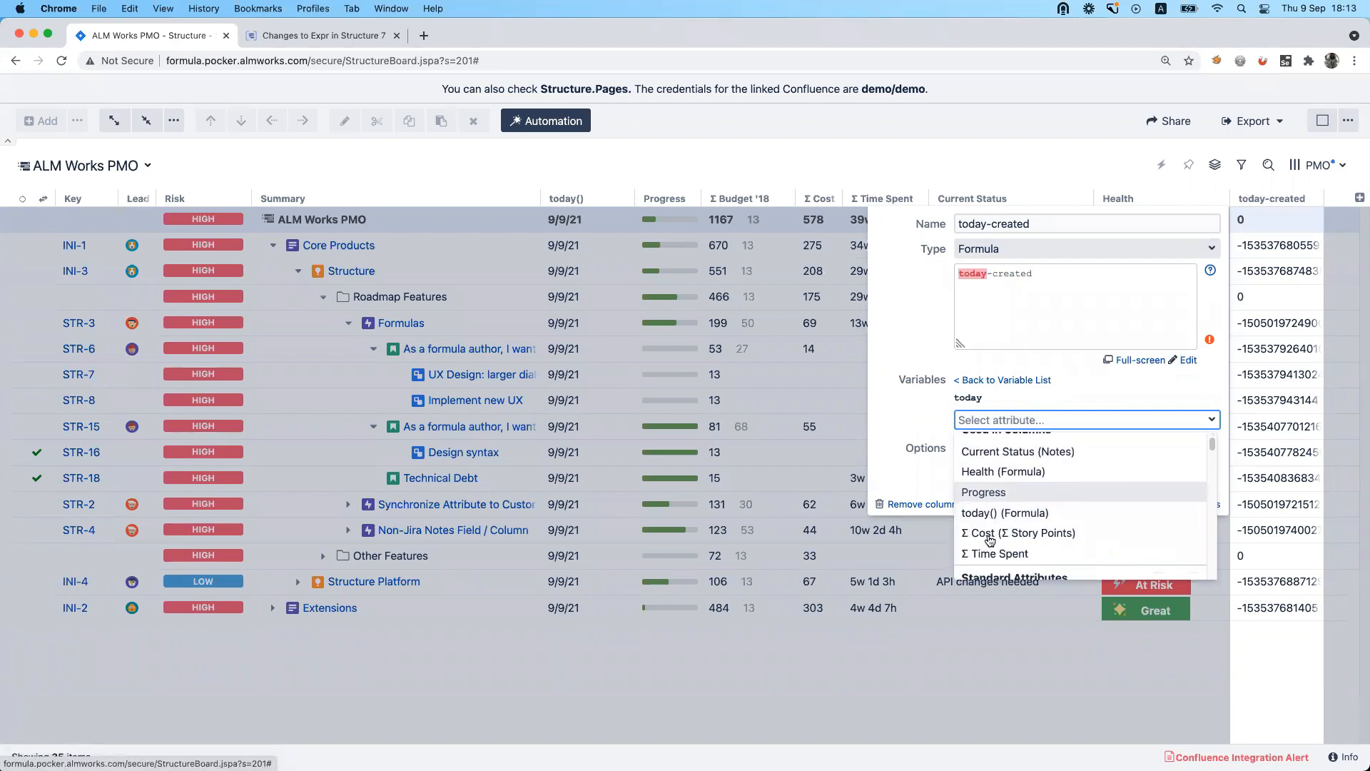
{"action": "left_click", "coordinate": [983, 513]}
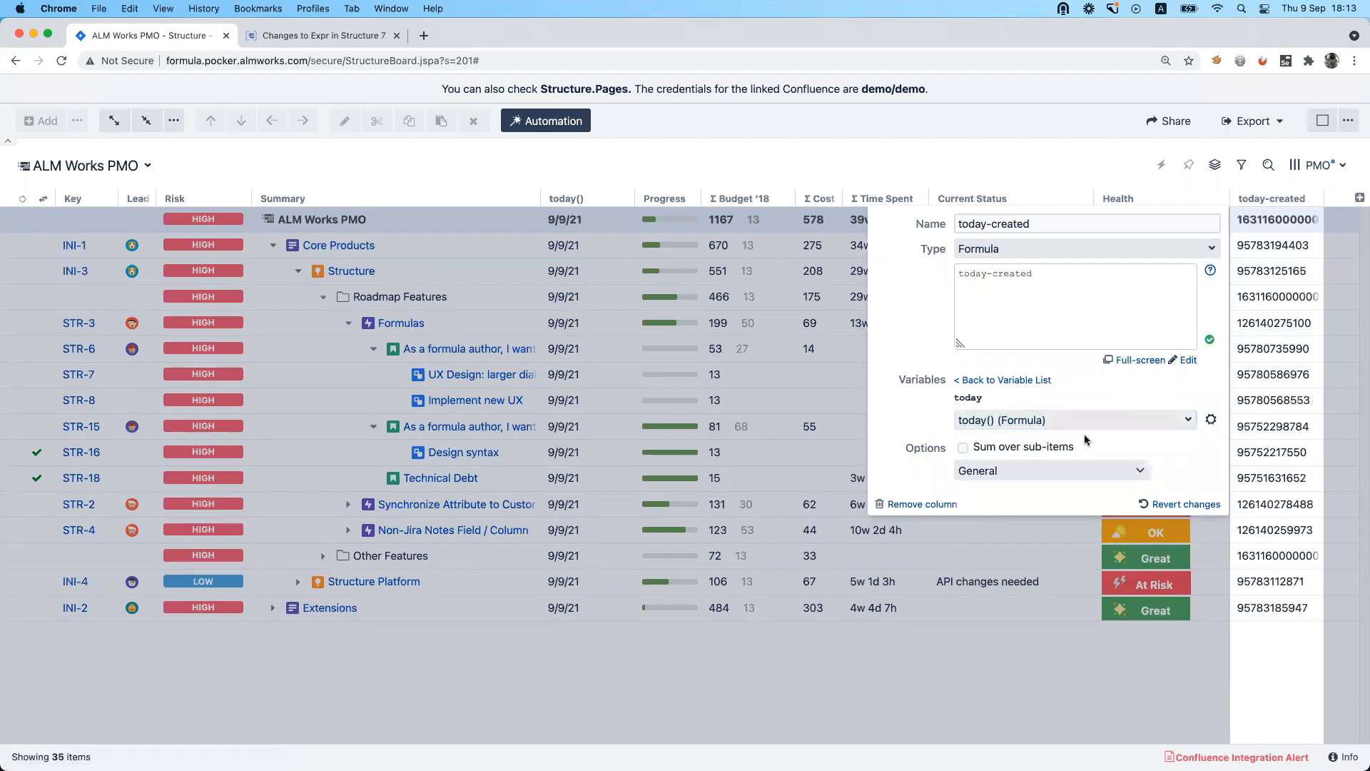
{"action": "left_click", "coordinate": [1038, 474]}
{"action": "left_click", "coordinate": [1040, 541]}
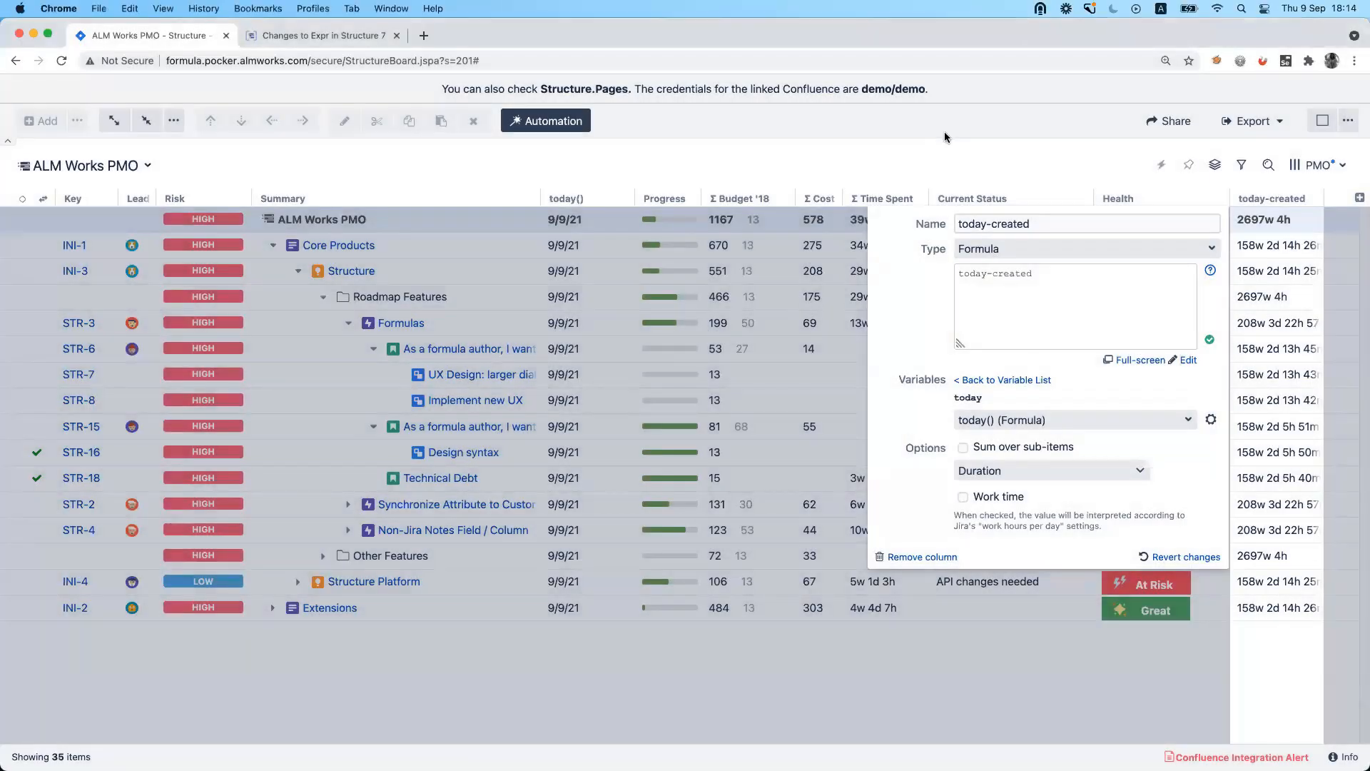
Add the predefined Due In column to the structure and look at its formula settings.
{"action": "left_click", "coordinate": [1360, 197]}
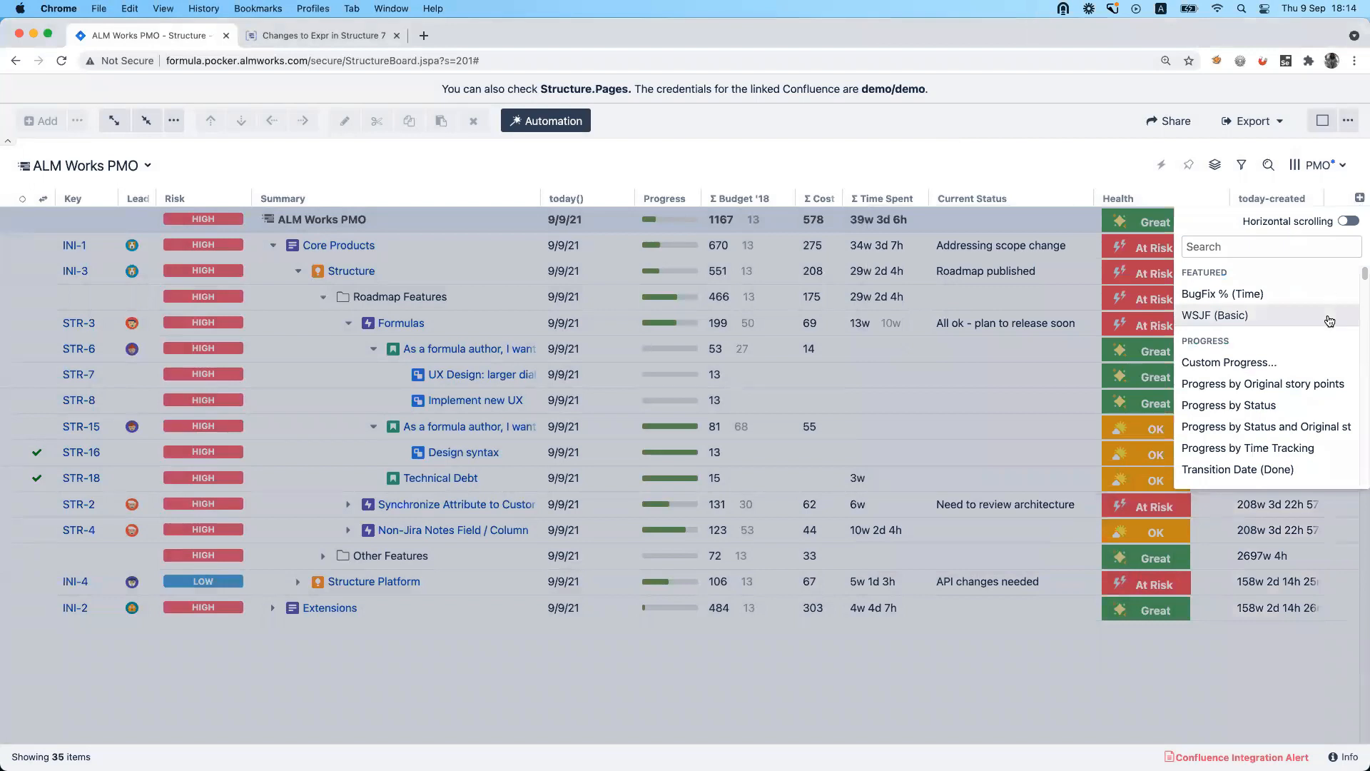
{"action": "left_click", "coordinate": [1222, 240]}
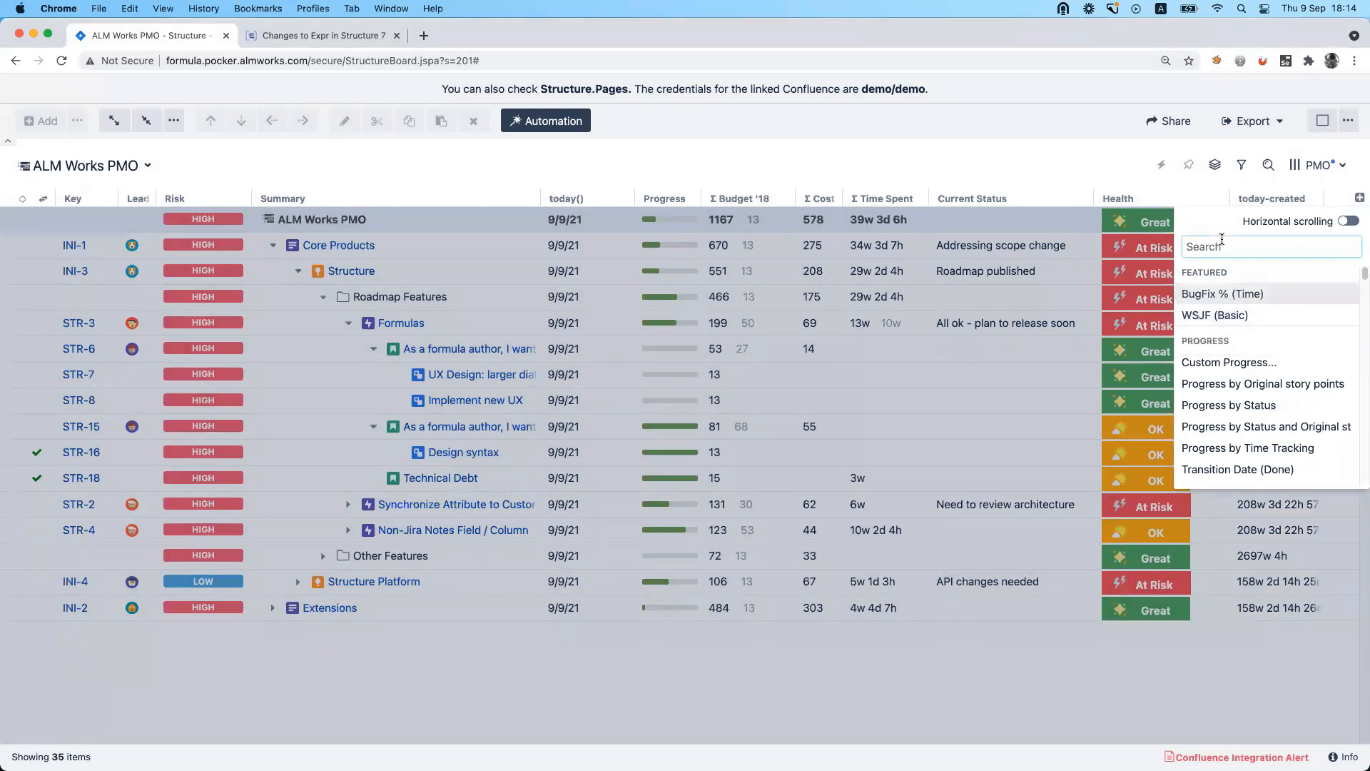
{"action": "type", "text": "du"}
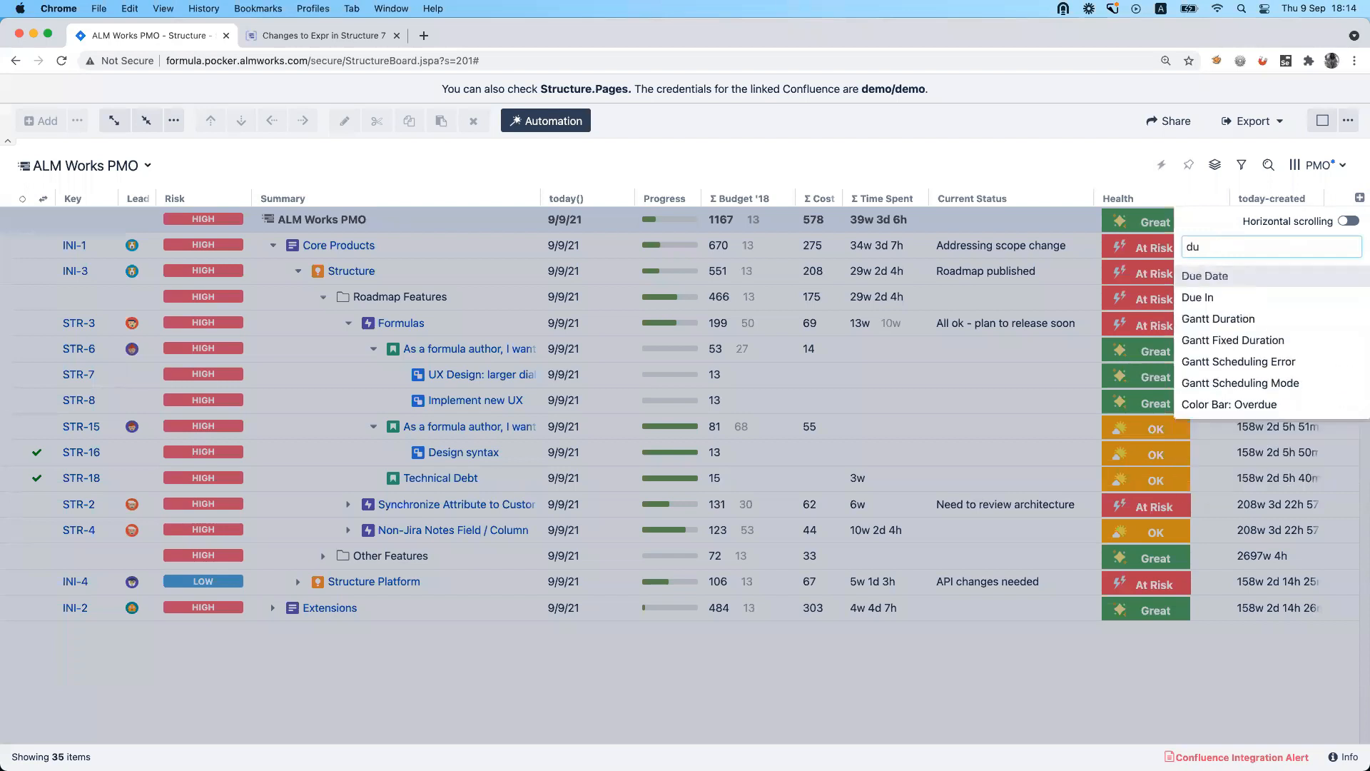
{"action": "left_click", "coordinate": [1202, 301]}
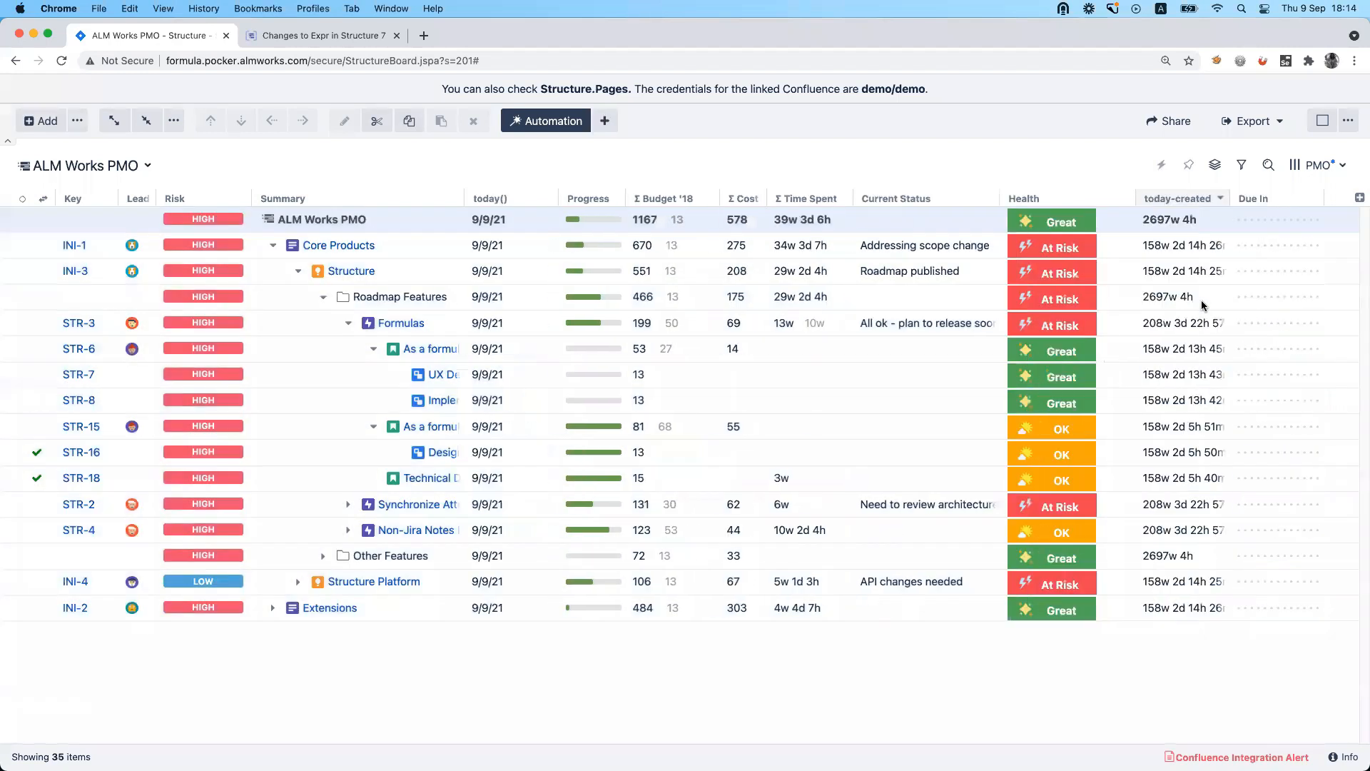
{"action": "left_click", "coordinate": [1310, 194]}
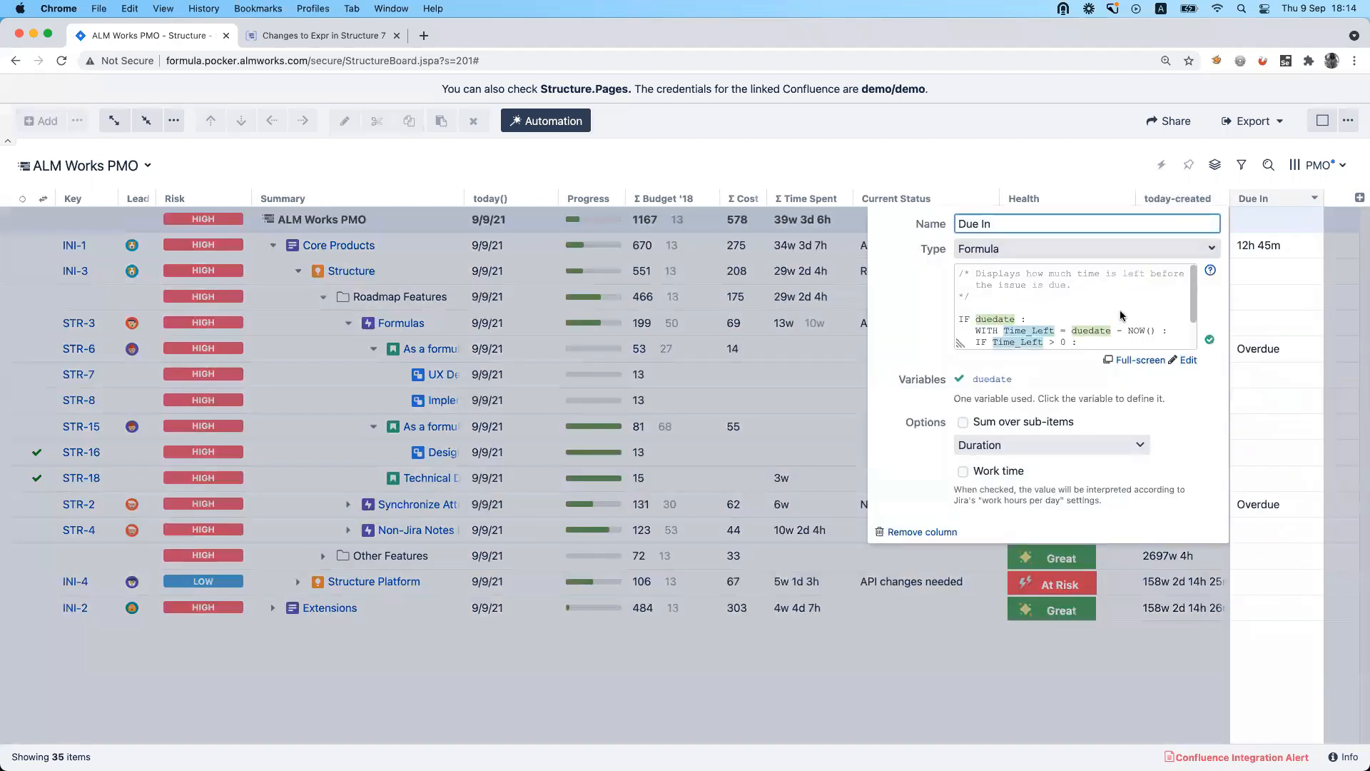
{"action": "left_click", "coordinate": [1016, 139]}
Browse the available columns to examine the predefined formula columns in the Calculated group, adding none.
{"action": "left_click", "coordinate": [1361, 197]}
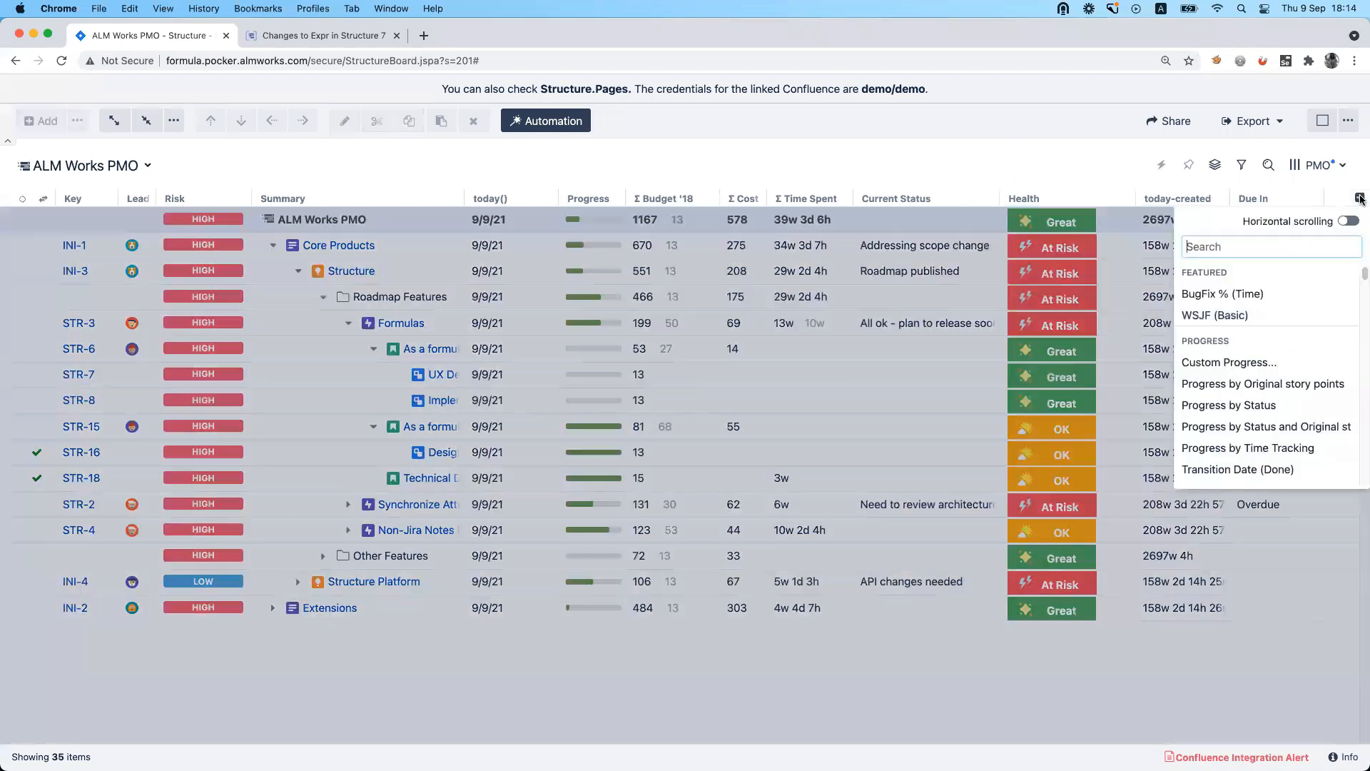
{"action": "scroll", "coordinate": [1300, 299], "scroll_direction": "down", "scroll_amount": 5}
{"action": "scroll", "coordinate": [1299, 300], "scroll_direction": "down", "scroll_amount": 10}
{"action": "scroll", "coordinate": [1300, 300], "scroll_direction": "down", "scroll_amount": 10}
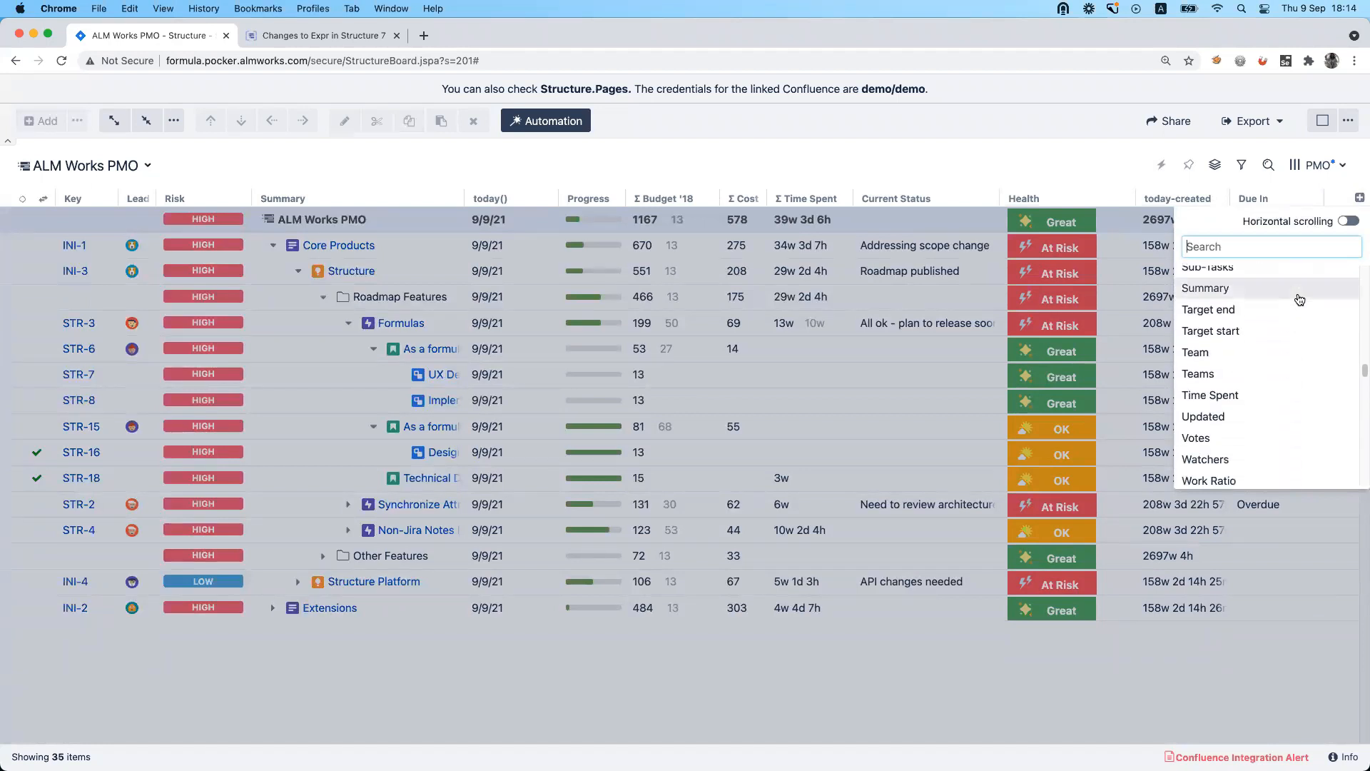
{"action": "scroll", "coordinate": [1300, 299], "scroll_direction": "down", "scroll_amount": 10}
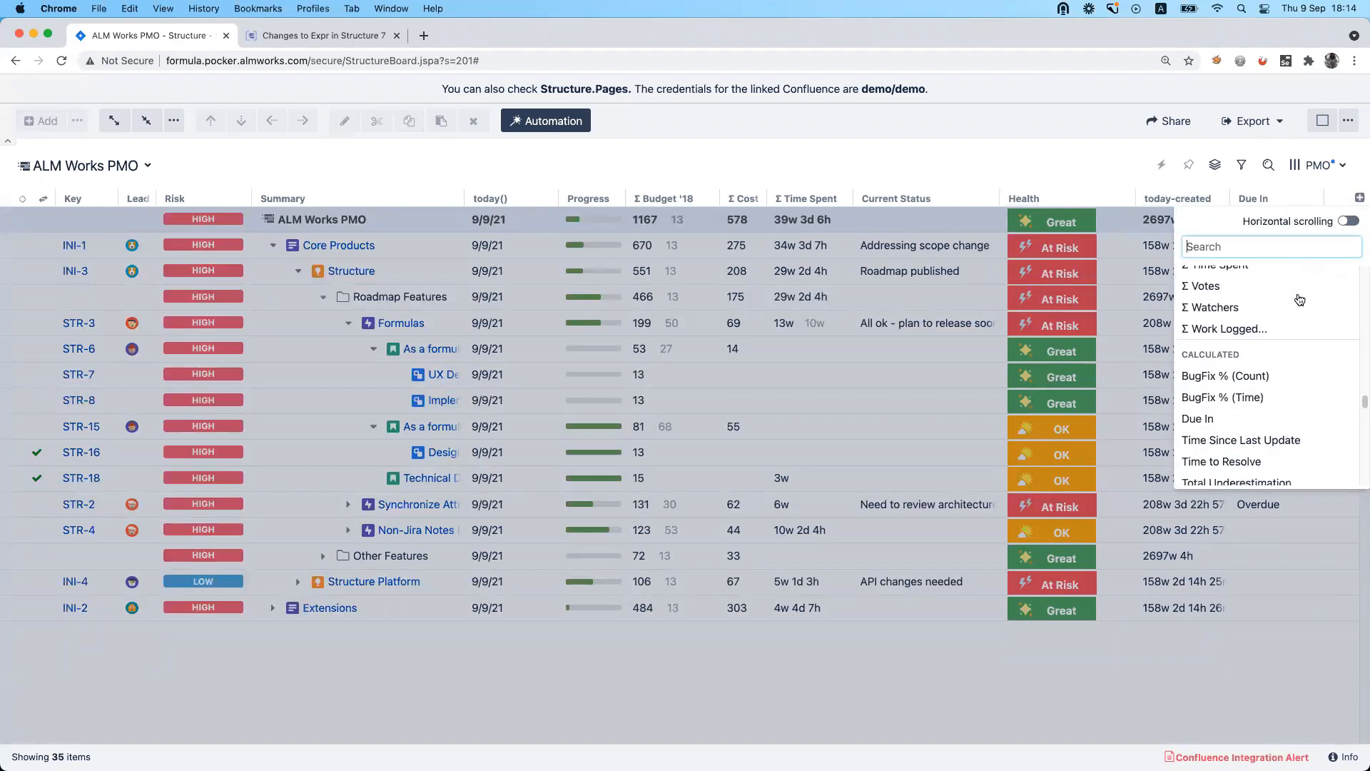
{"action": "scroll", "coordinate": [1245, 372], "scroll_direction": "down", "scroll_amount": 2}
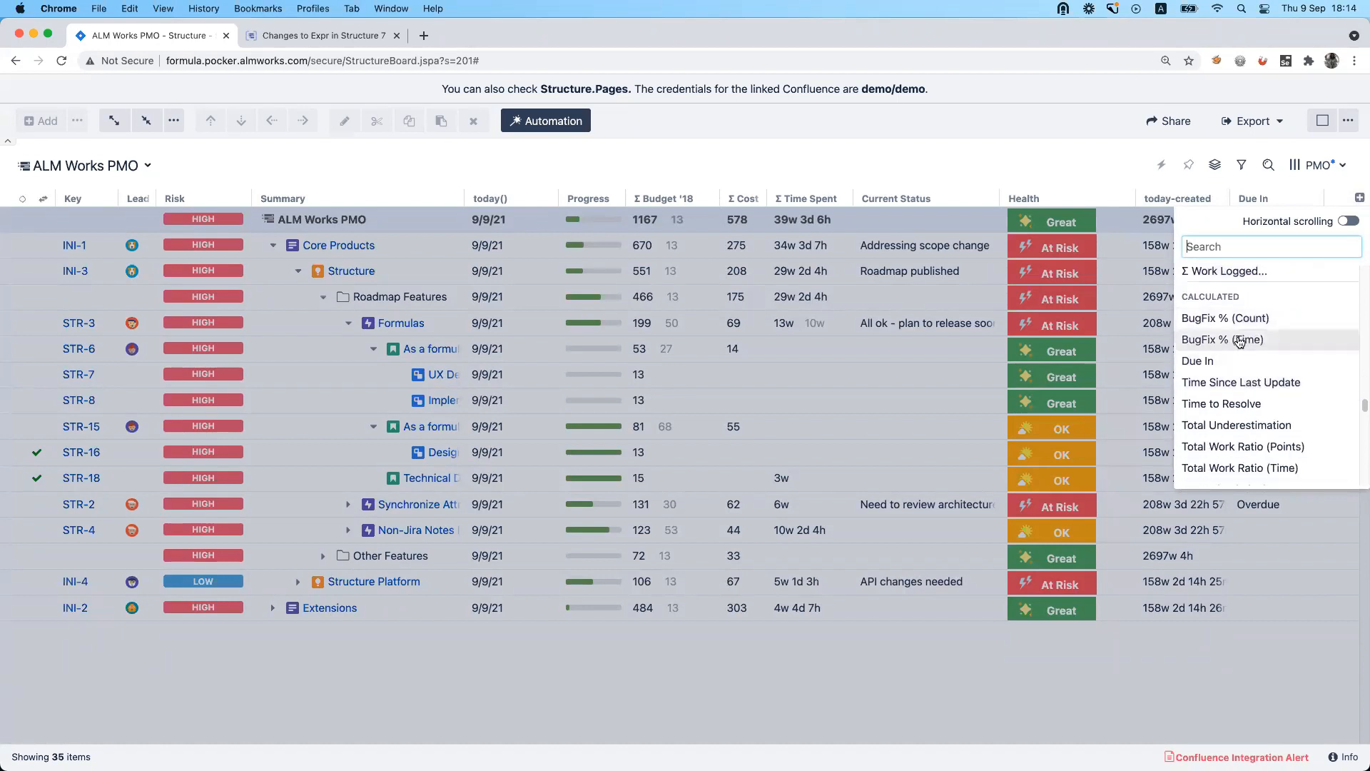
{"action": "scroll", "coordinate": [1239, 428], "scroll_direction": "down", "scroll_amount": 3}
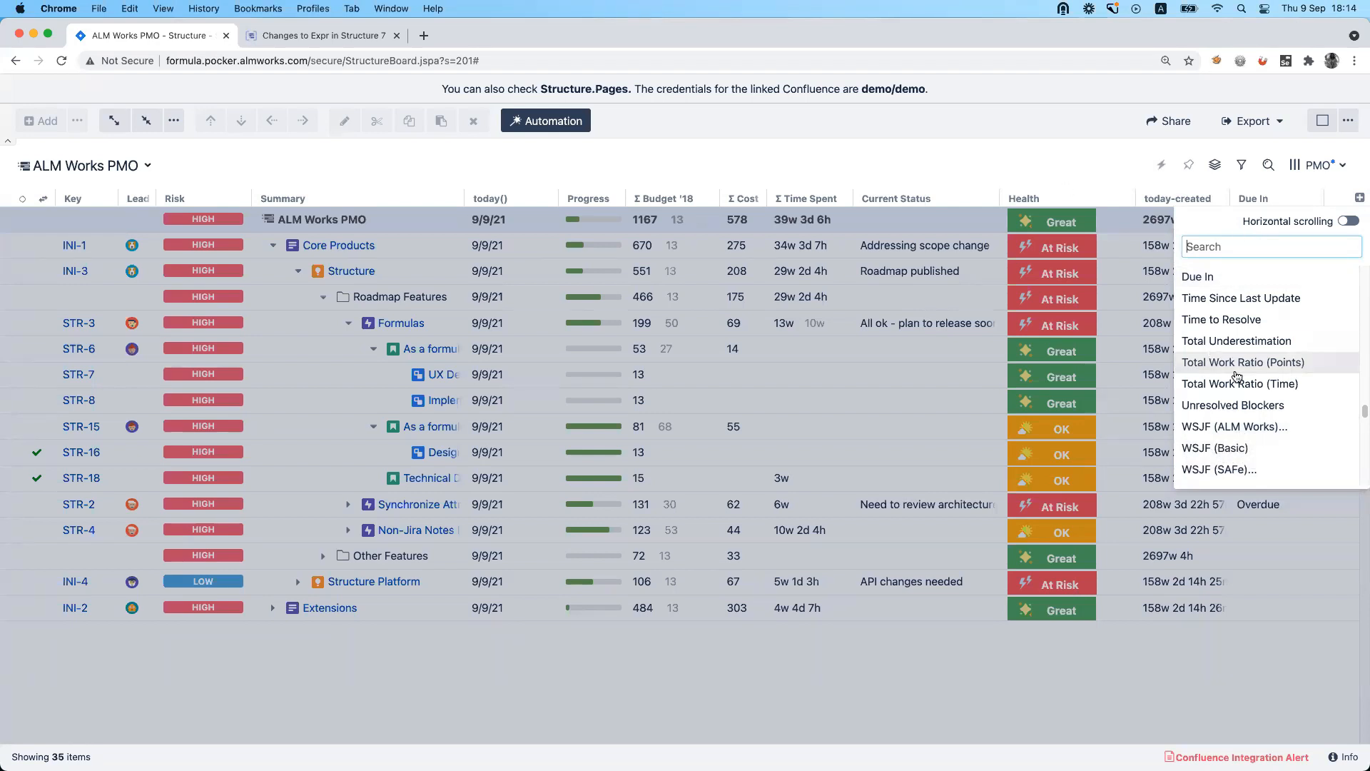
{"action": "left_click", "coordinate": [1067, 167]}
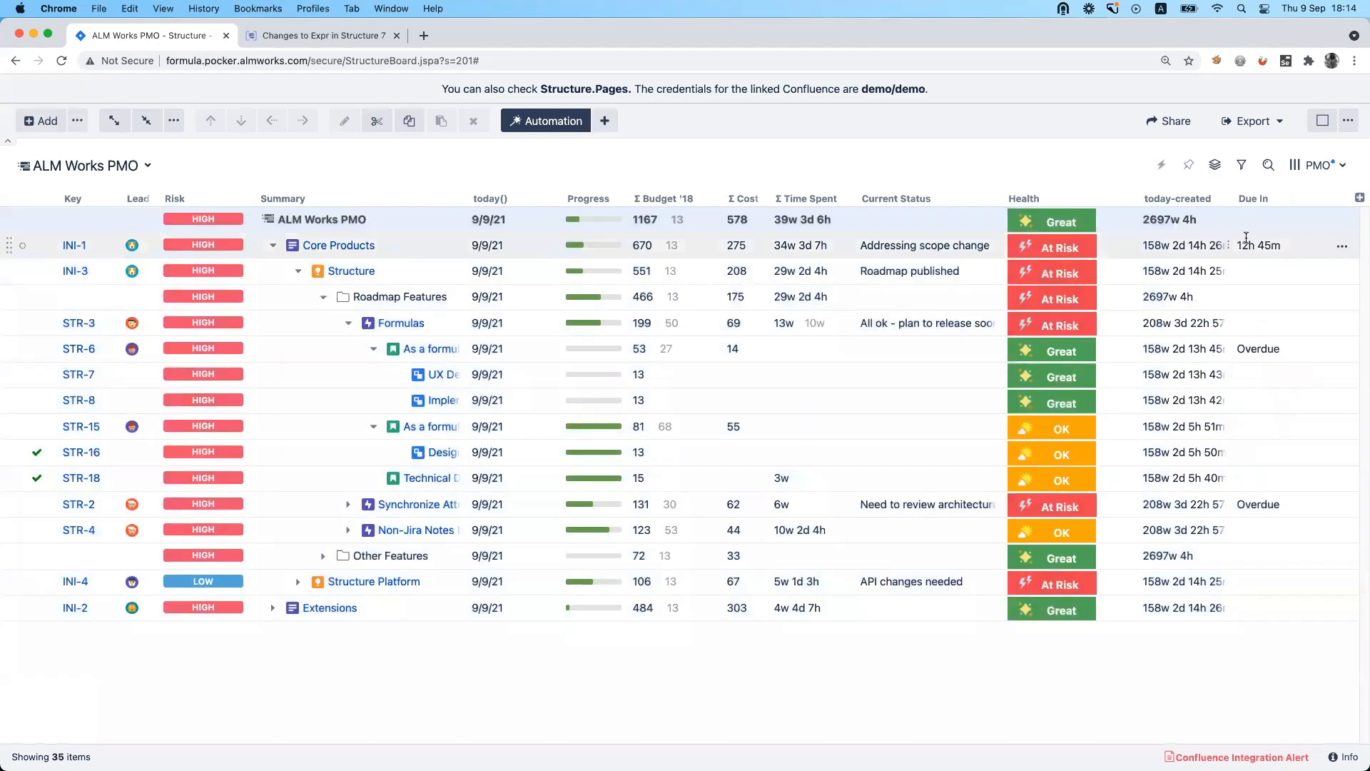
Enlarge the formula editor in the Due In column's settings and examine the opening comment and the IF duedate block.
{"action": "left_click", "coordinate": [1314, 198]}
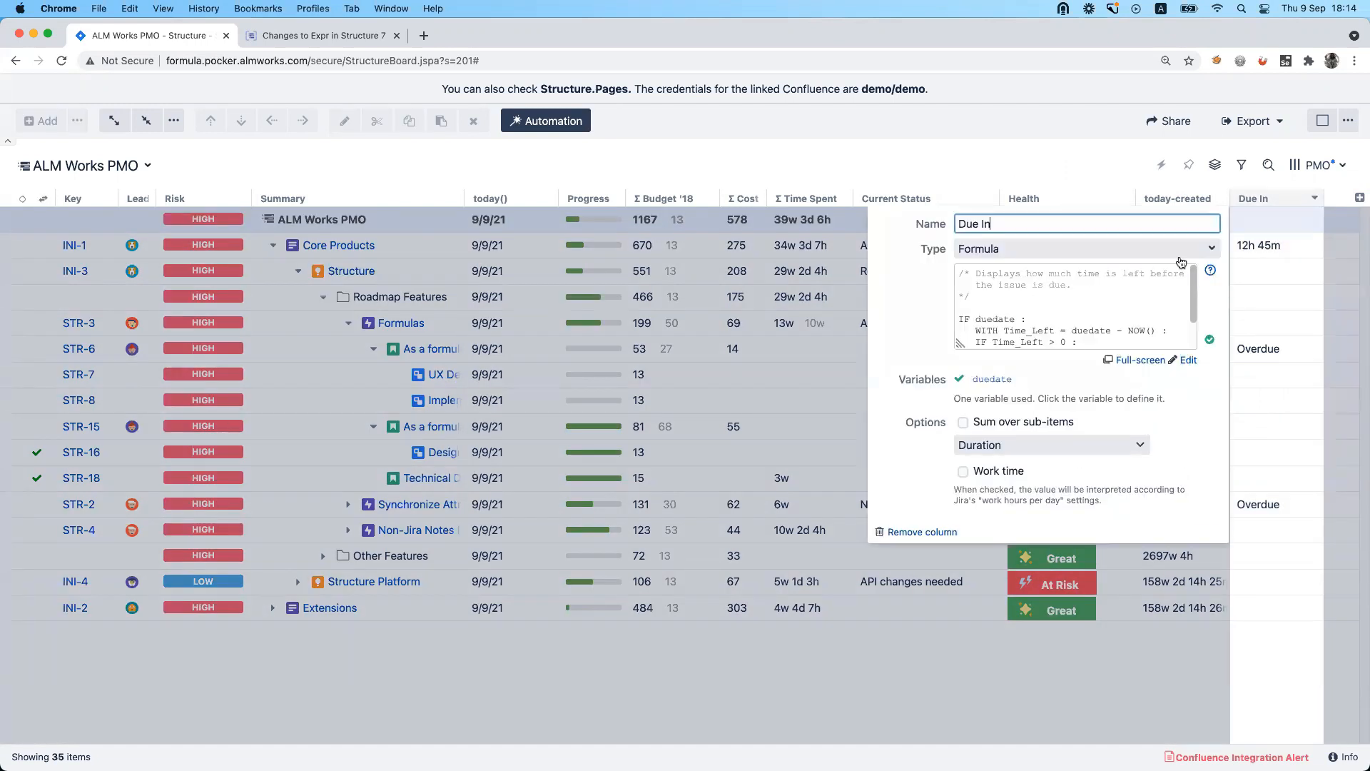
{"action": "left_click_drag", "start_coordinate": [962, 335], "coordinate": [782, 444]}
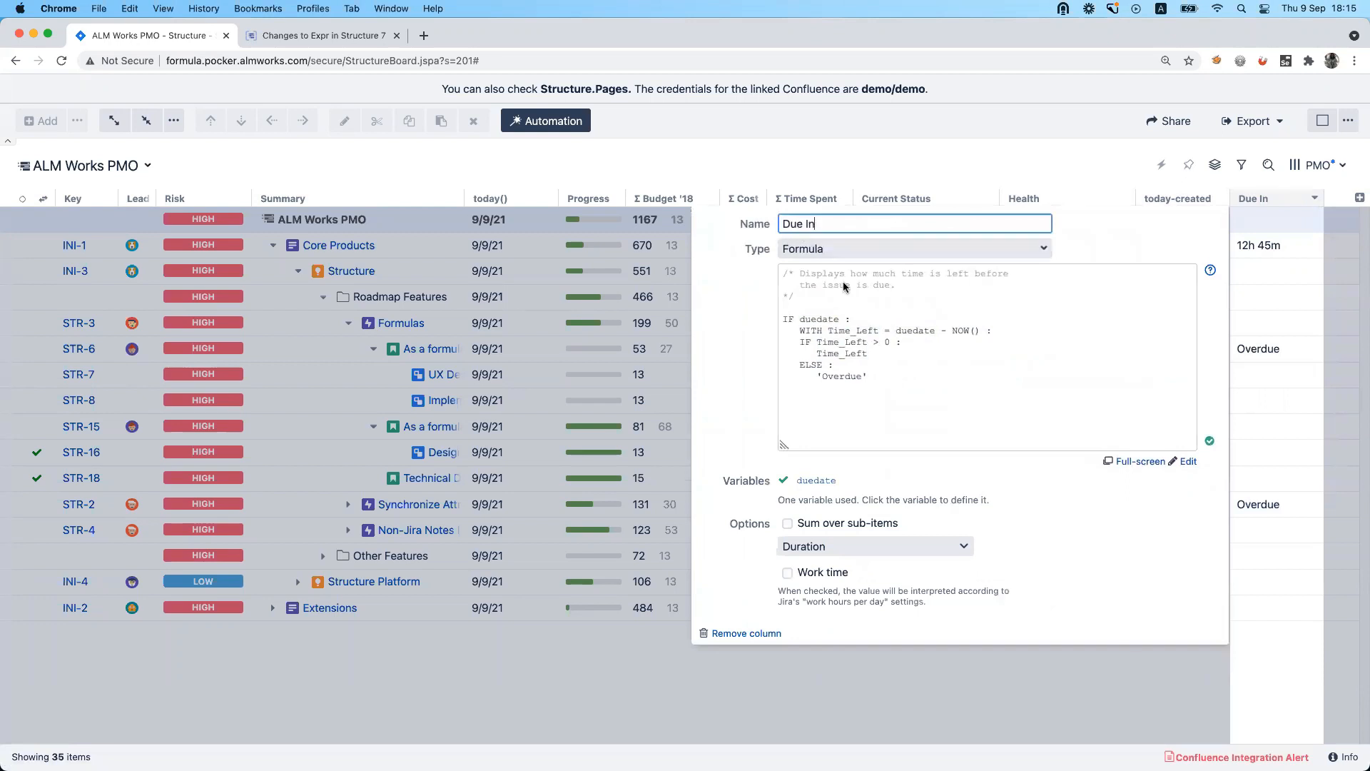
{"action": "left_click", "coordinate": [887, 375]}
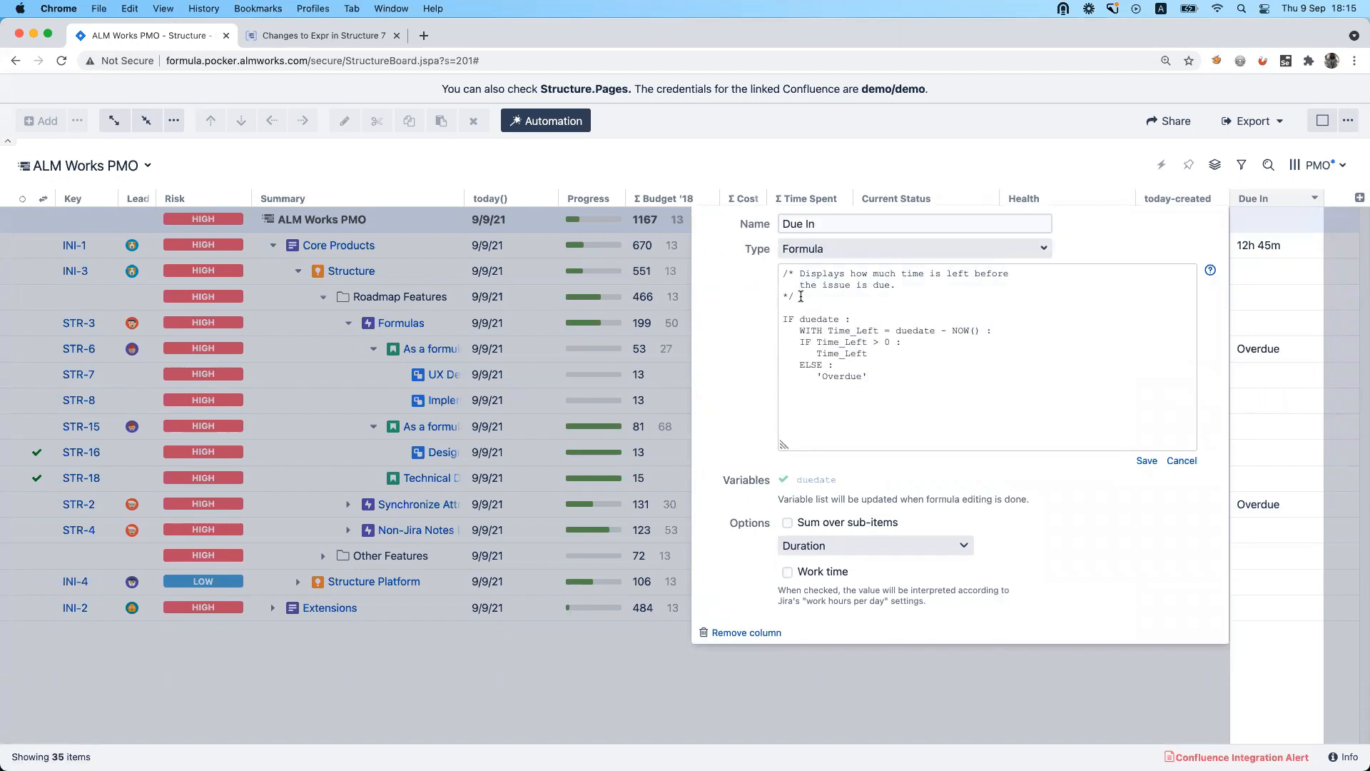
{"action": "left_click_drag", "start_coordinate": [798, 296], "coordinate": [780, 273]}
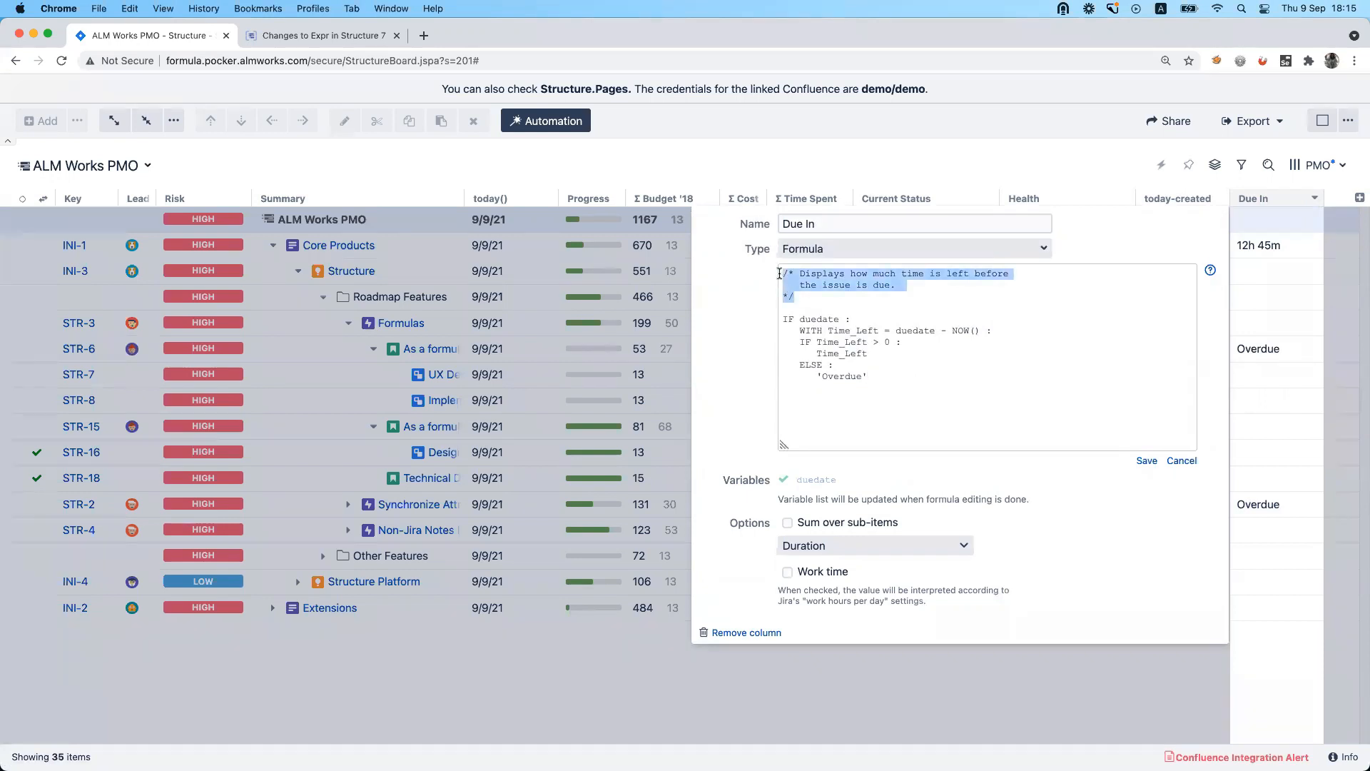
{"action": "left_click", "coordinate": [809, 293]}
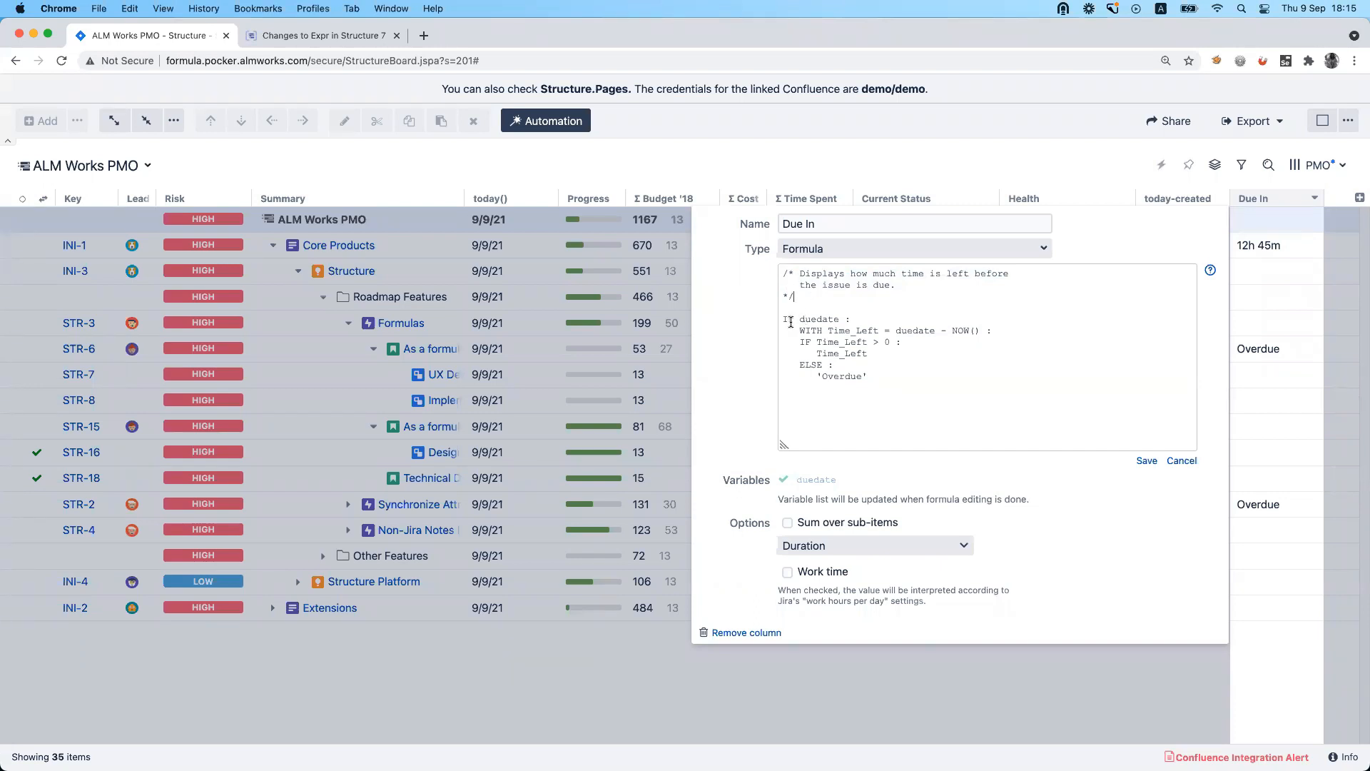
{"action": "left_click_drag", "start_coordinate": [784, 318], "coordinate": [875, 376]}
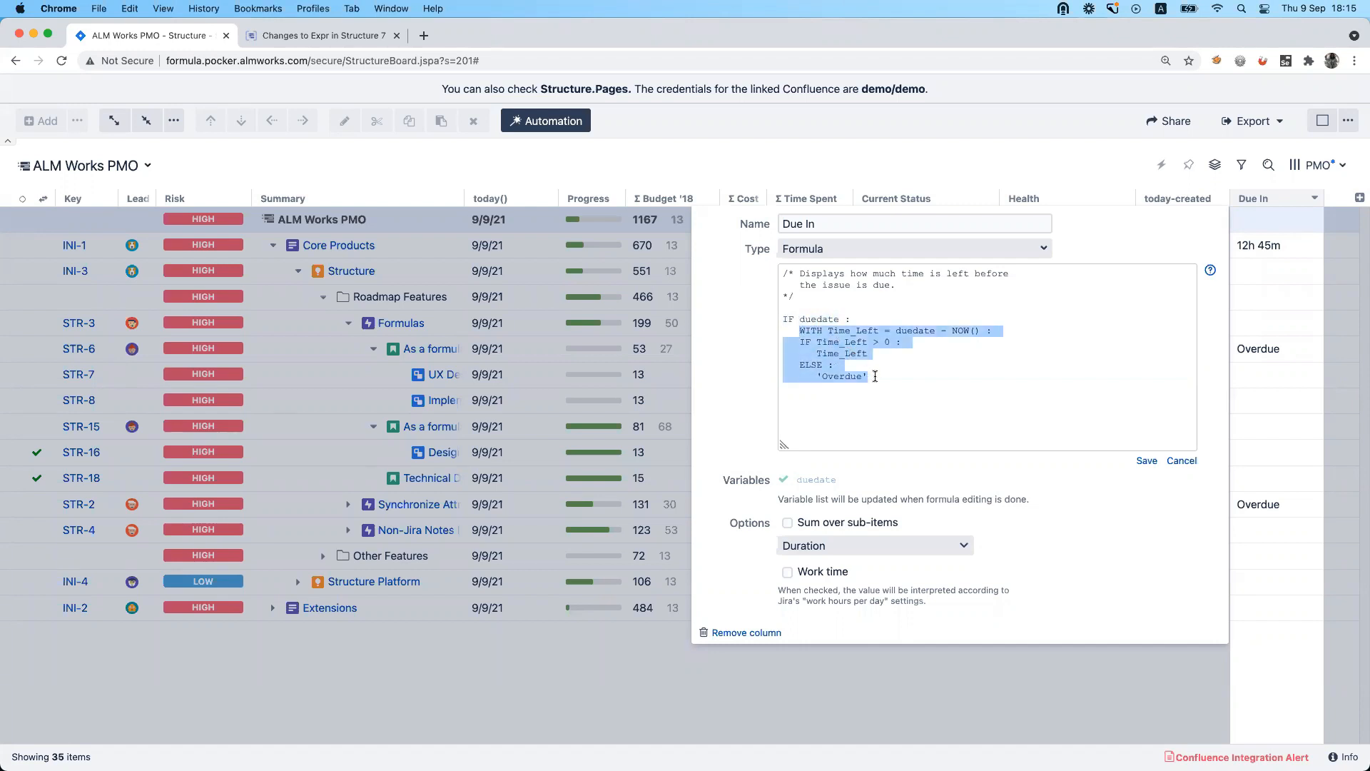
Examine the Due In formula's WITH Time_Left definition and the nested IF/ELSE branches, leaving the formula as it is.
{"action": "left_click", "coordinate": [851, 342]}
{"action": "left_click_drag", "start_coordinate": [799, 331], "coordinate": [997, 330]}
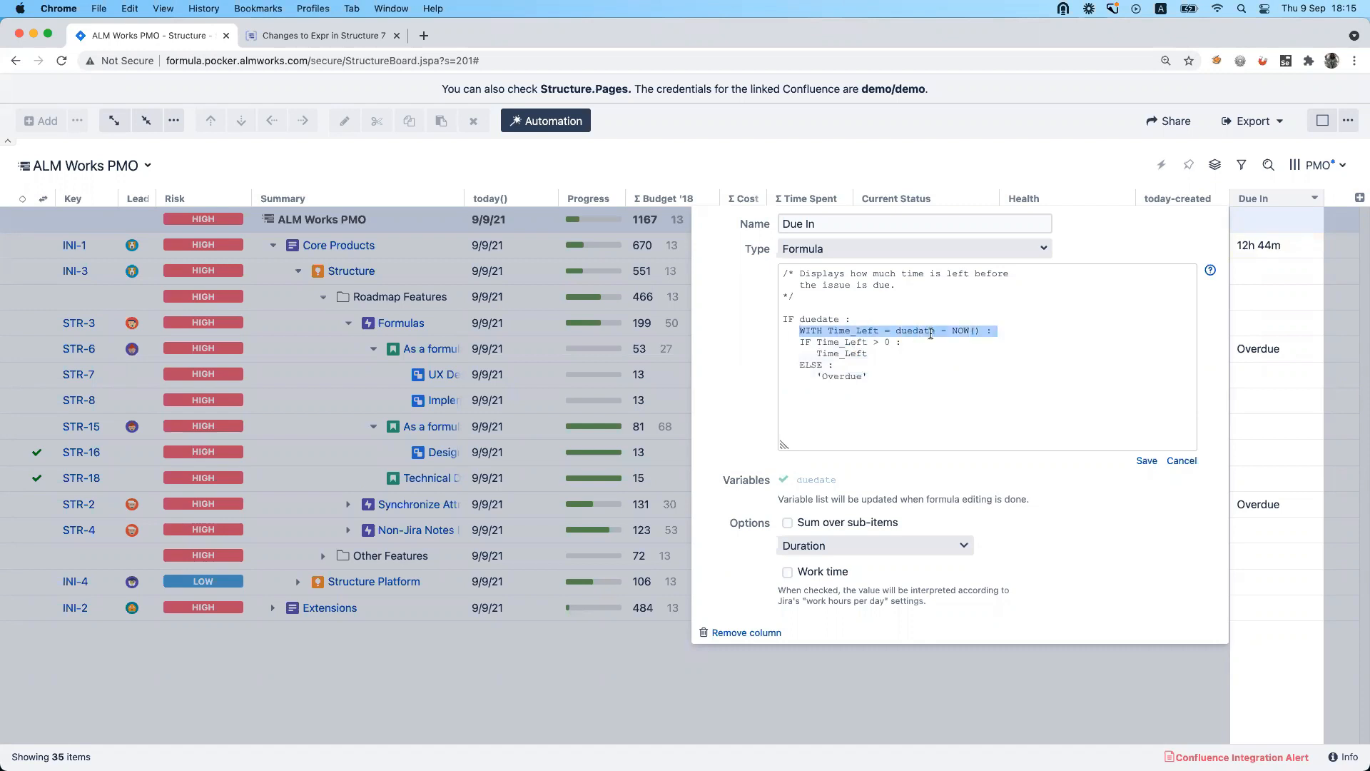
{"action": "left_click", "coordinate": [820, 331]}
{"action": "left_click_drag", "start_coordinate": [821, 330], "coordinate": [878, 326]}
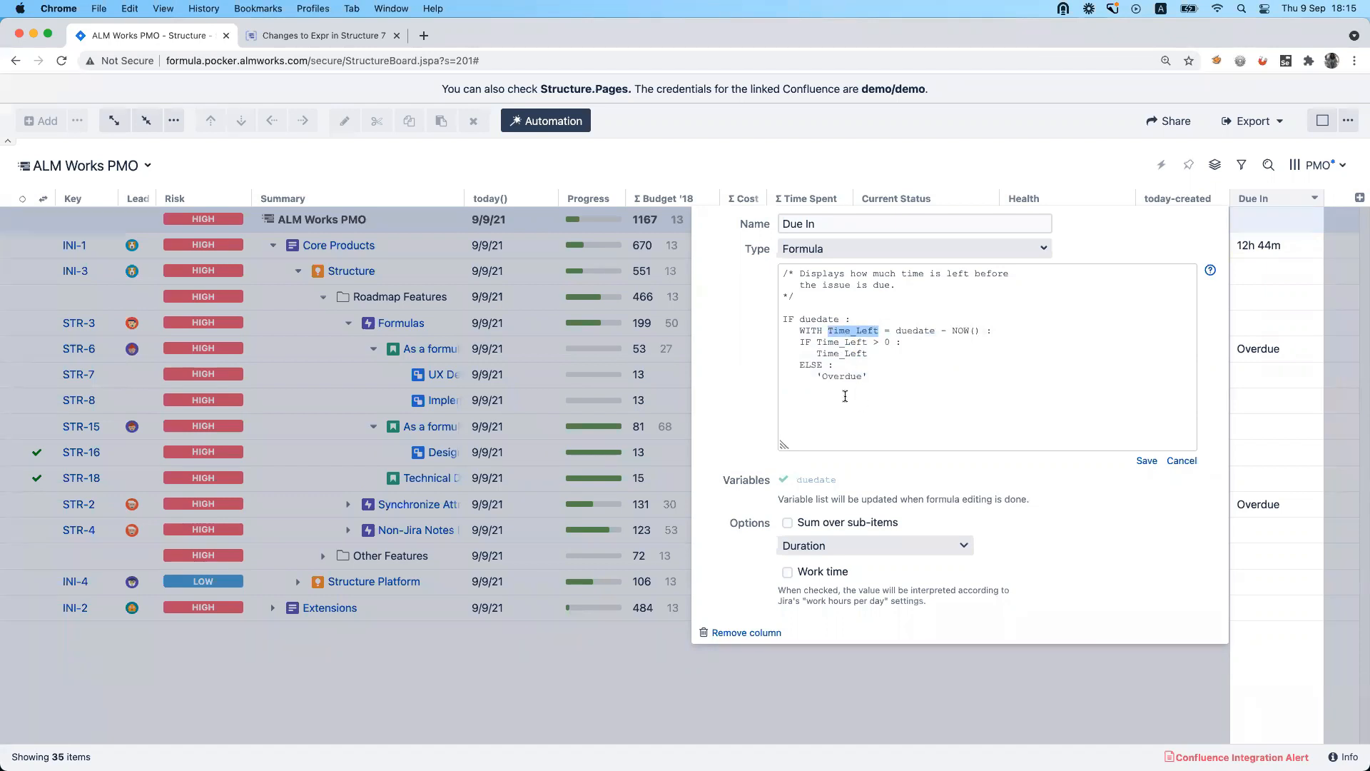
{"action": "left_click", "coordinate": [902, 366]}
{"action": "left_click_drag", "start_coordinate": [831, 332], "coordinate": [880, 330]}
{"action": "left_click_drag", "start_coordinate": [799, 330], "coordinate": [986, 332]}
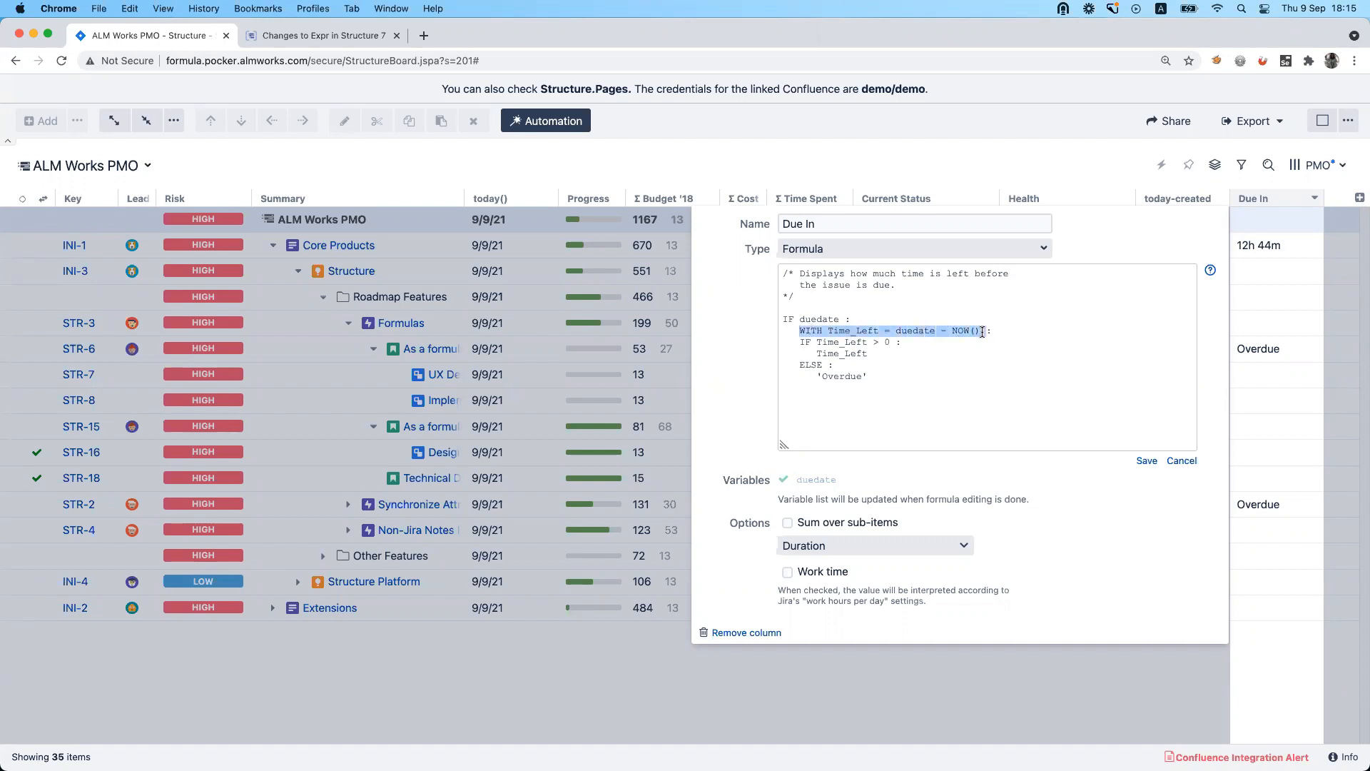
{"action": "left_click_drag", "start_coordinate": [800, 342], "coordinate": [884, 374]}
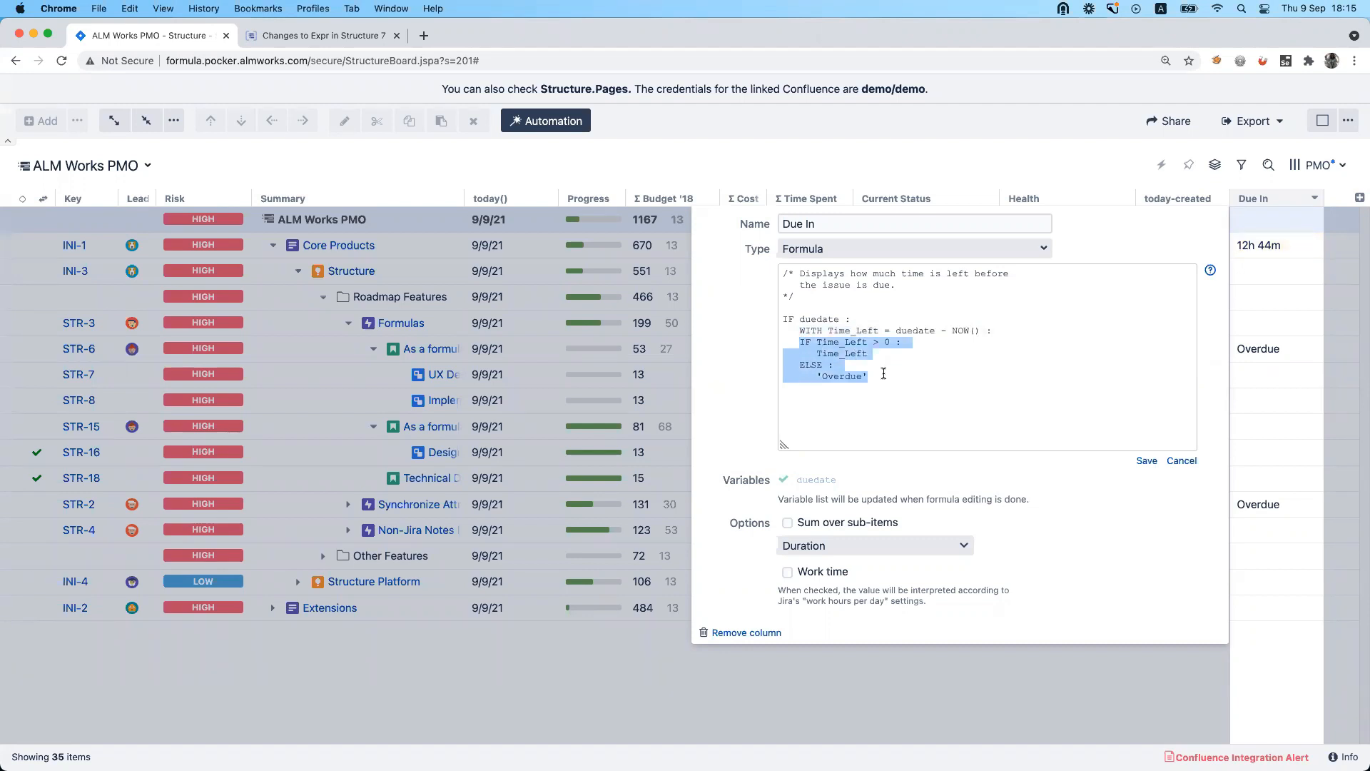
{"action": "left_click", "coordinate": [822, 353]}
{"action": "mouse_move", "coordinate": [799, 343]}
{"action": "left_mouse_down"}
{"action": "mouse_move", "coordinate": [898, 342]}
{"action": "mouse_move", "coordinate": [822, 353]}
{"action": "left_mouse_up"}
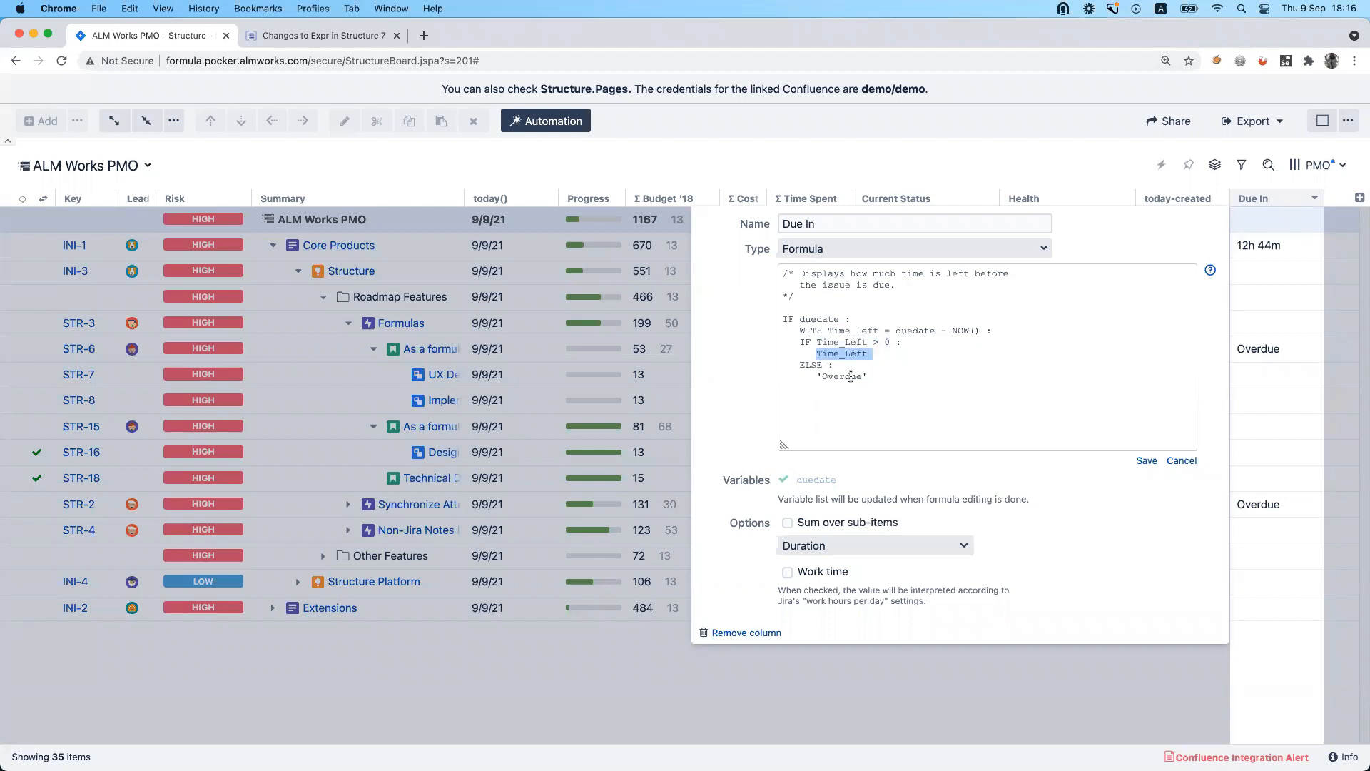
{"action": "left_click", "coordinate": [991, 145]}
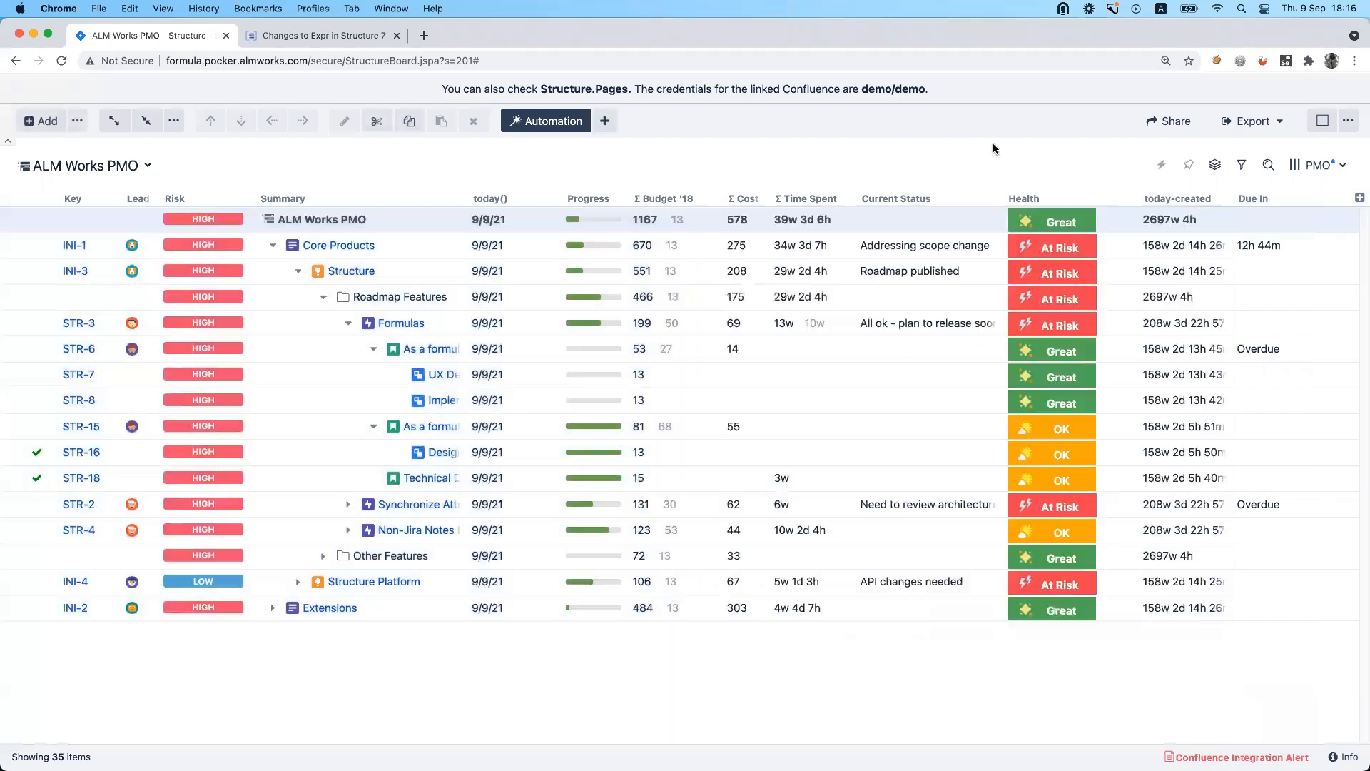
Move the Due In column between today() and Progress and replace 'Overdue' in its formula with "{color:red}Overdue{color}", saving the formula.
{"action": "left_click_drag", "start_coordinate": [1260, 190], "coordinate": [610, 218]}
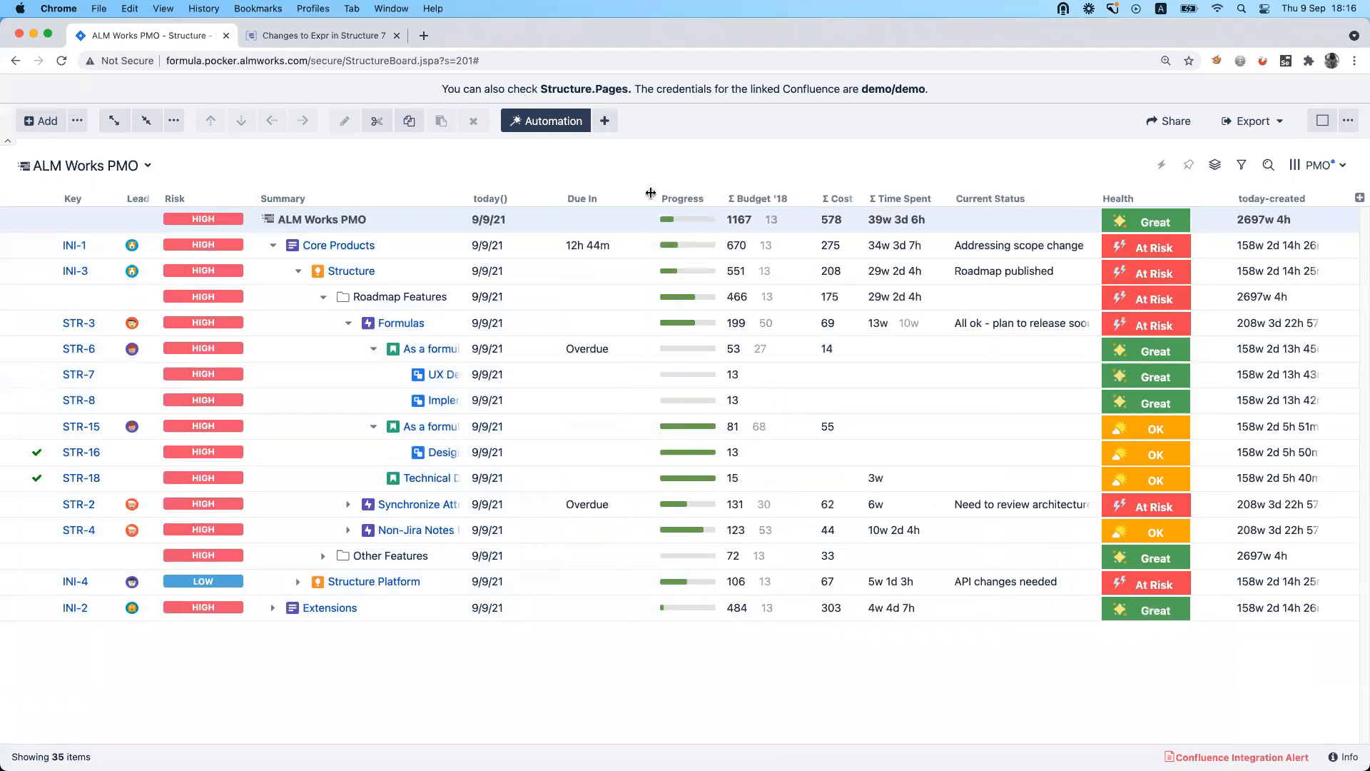
{"action": "left_click", "coordinate": [642, 198]}
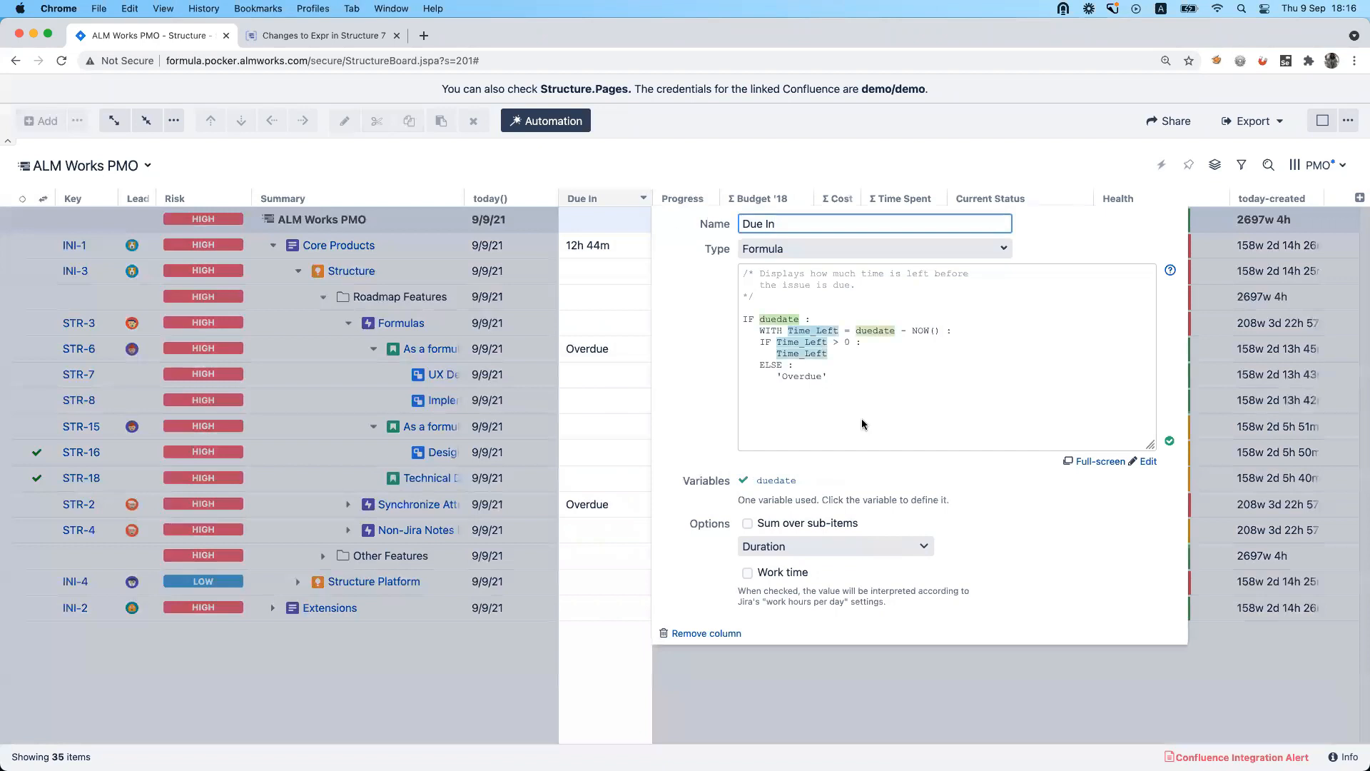
{"action": "left_click", "coordinate": [778, 377]}
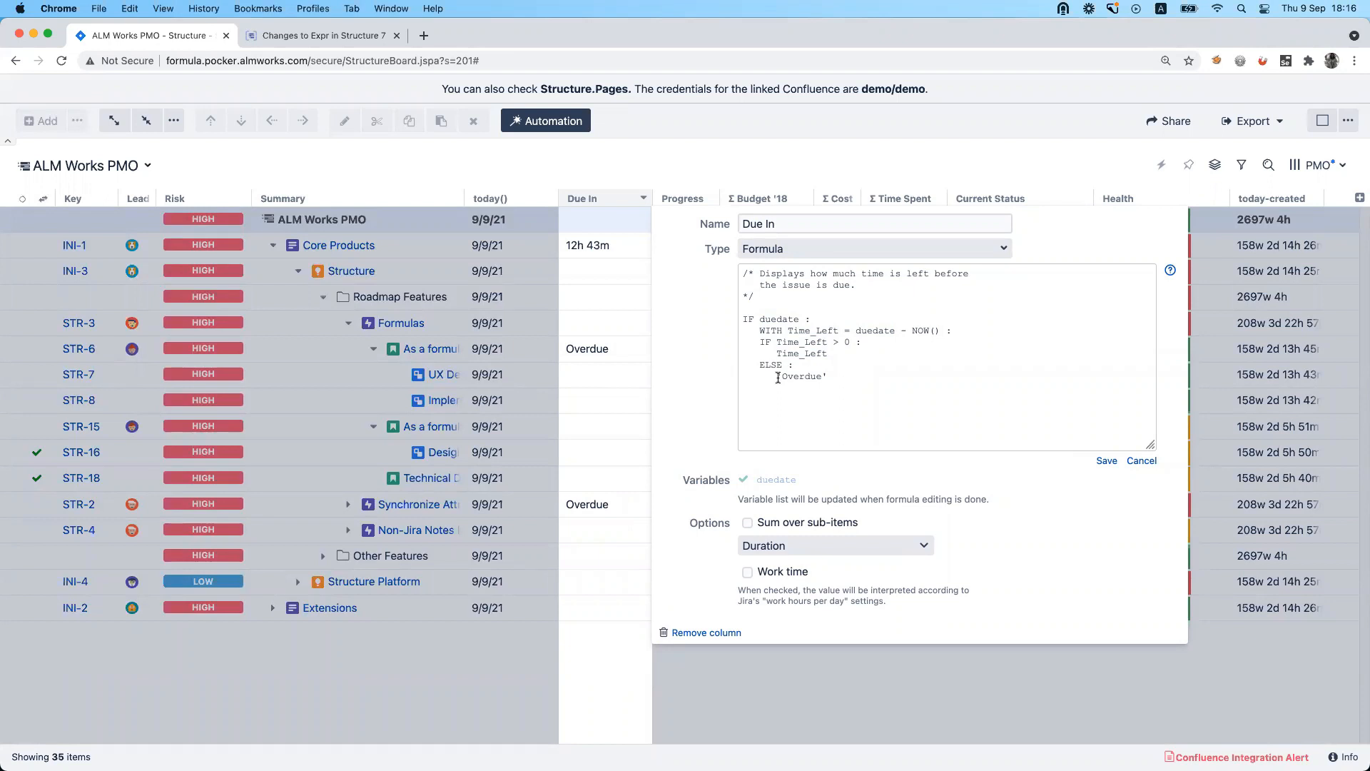
{"action": "left_click", "coordinate": [778, 378]}
{"action": "type", "text": "{}"}
{"action": "type", "text": "\"{"}
{"action": "type", "text": "color:"}
{"action": "type", "text": "red}'Overdue'{"}
{"action": "type", "text": "color}"}
{"action": "type", "text": "\""}
{"action": "key", "text": "BackSpace"}
{"action": "key", "text": "BackSpace"}
{"action": "left_click", "coordinate": [1106, 461]}
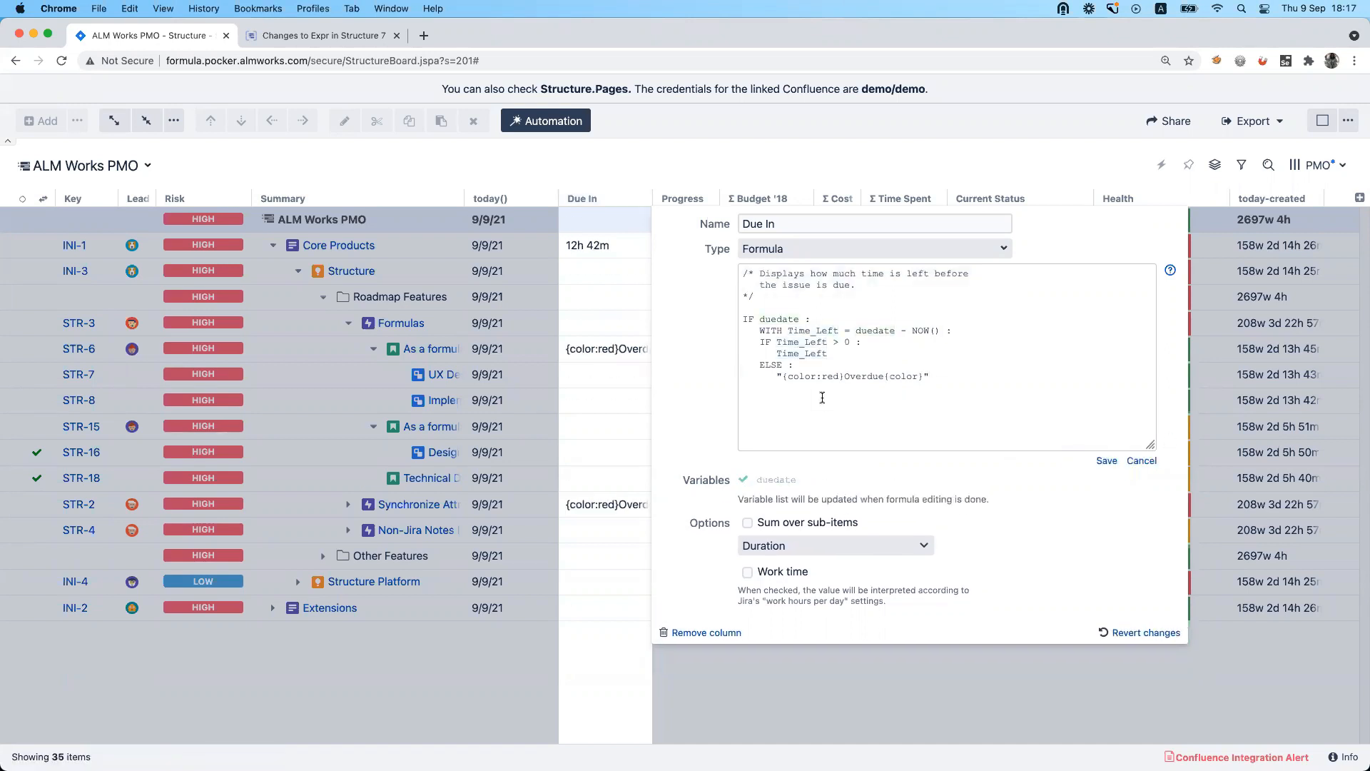
{"action": "left_click", "coordinate": [619, 351]}
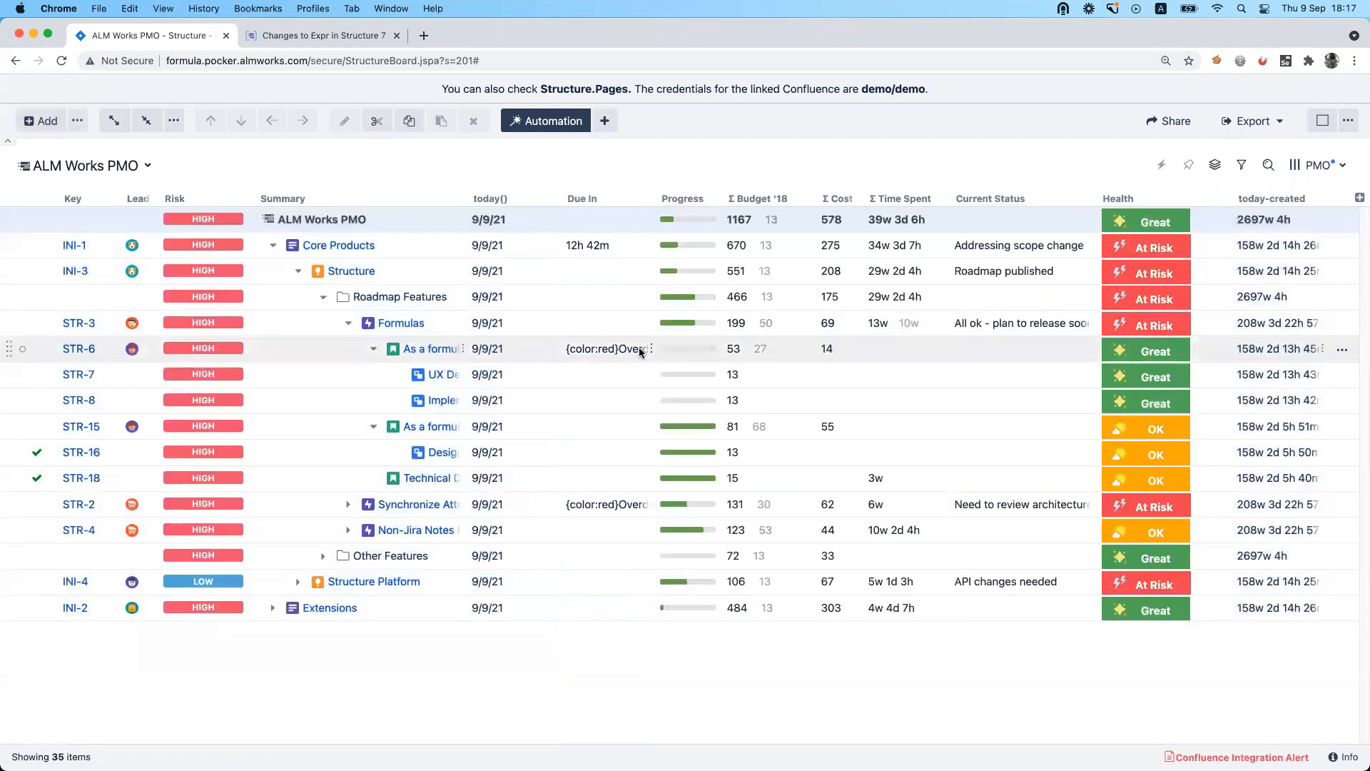
Set the Due In column's format to Wiki Markup, check the INI-1 value, and reopen the column's formula for editing.
{"action": "left_click", "coordinate": [645, 198]}
{"action": "left_click", "coordinate": [778, 547]}
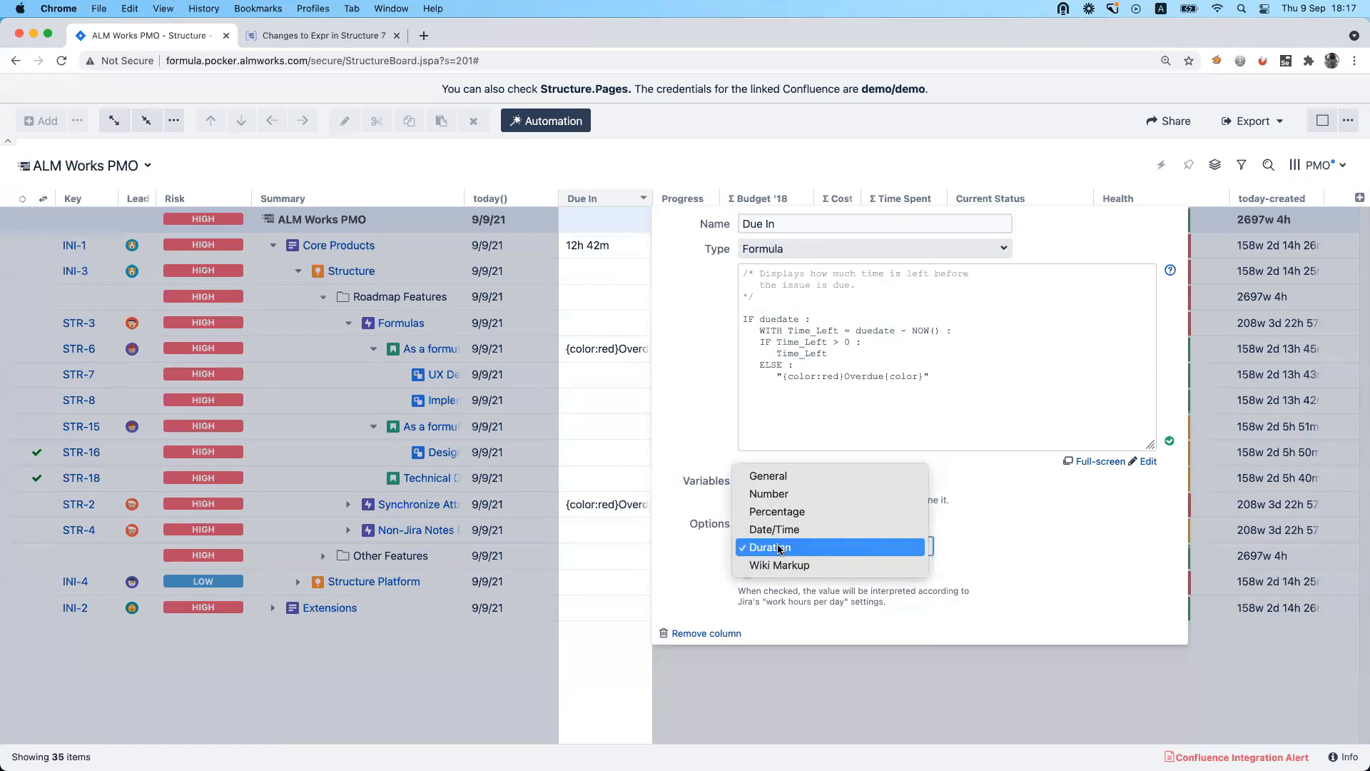
{"action": "left_click", "coordinate": [780, 564]}
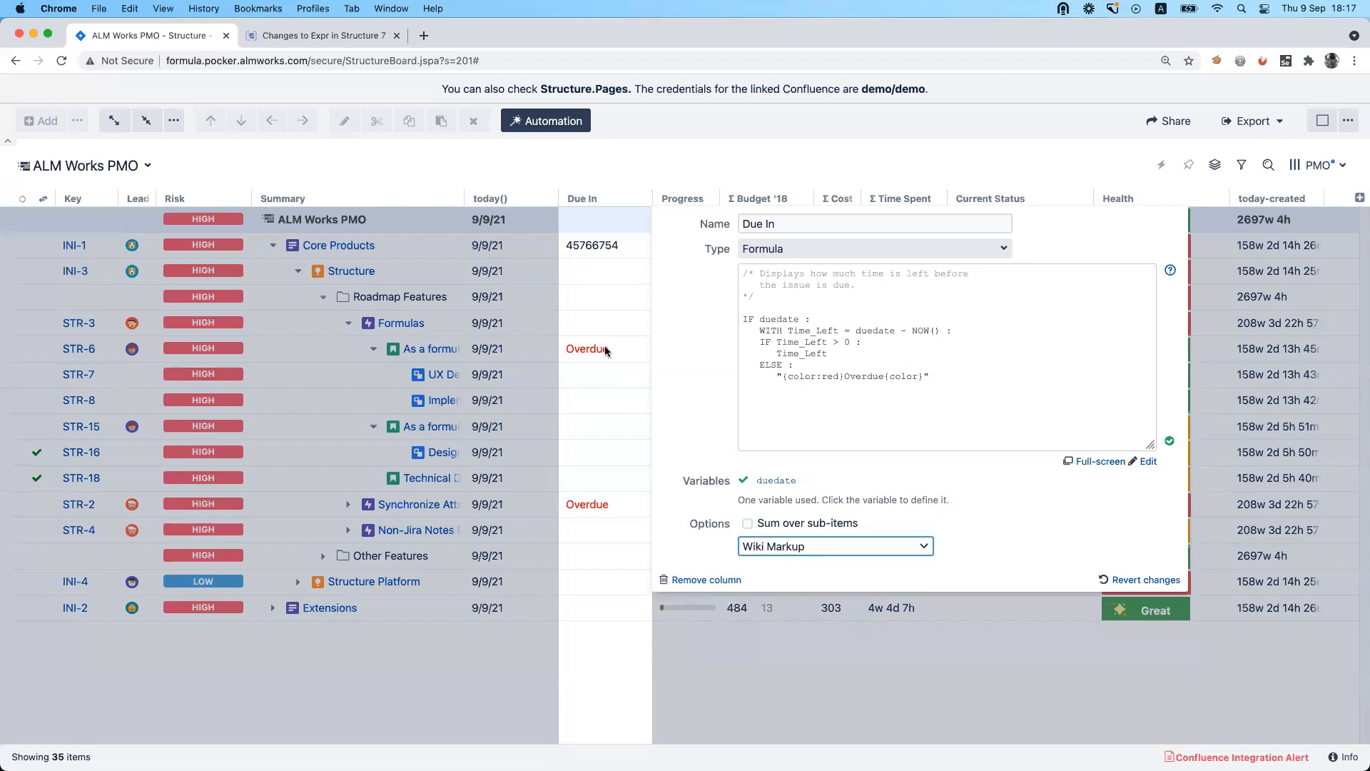
{"action": "double_click", "coordinate": [576, 246]}
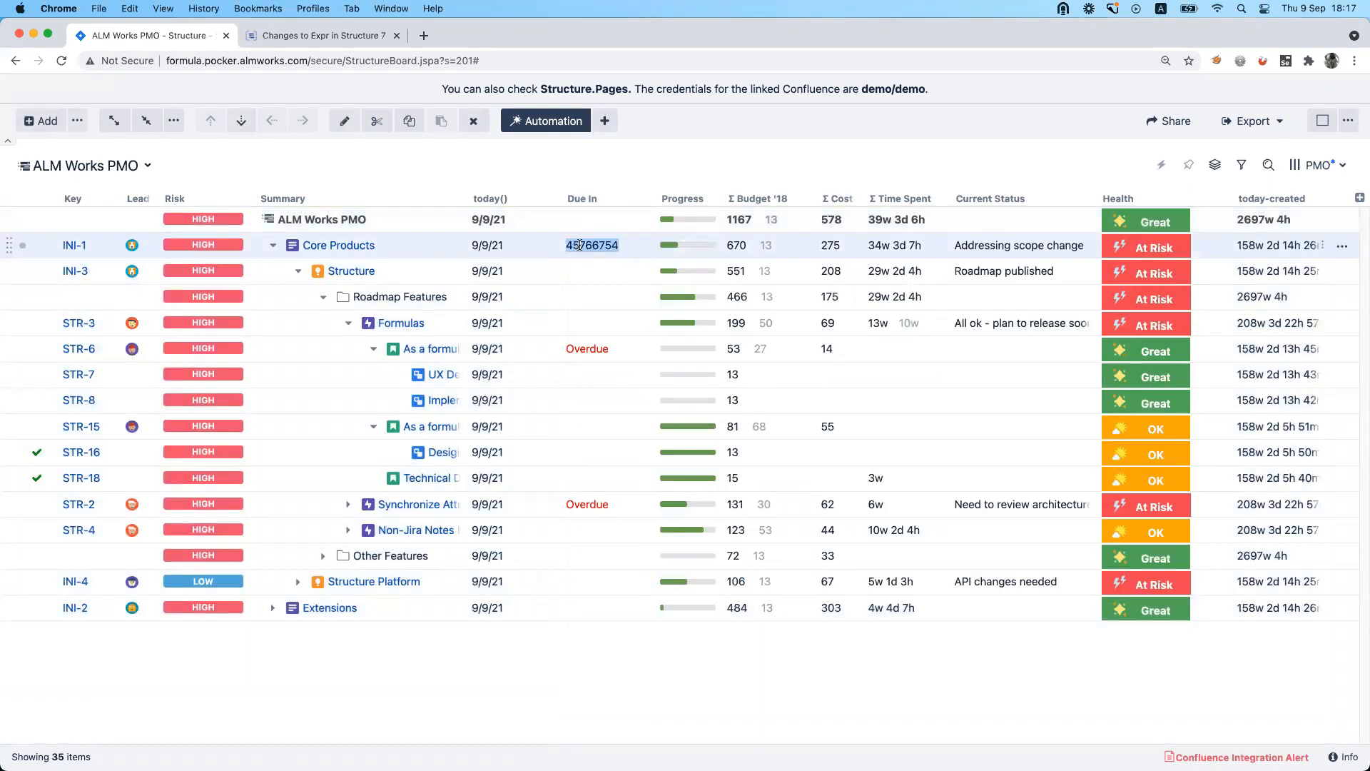
{"action": "left_click", "coordinate": [644, 197]}
{"action": "left_click", "coordinate": [888, 350]}
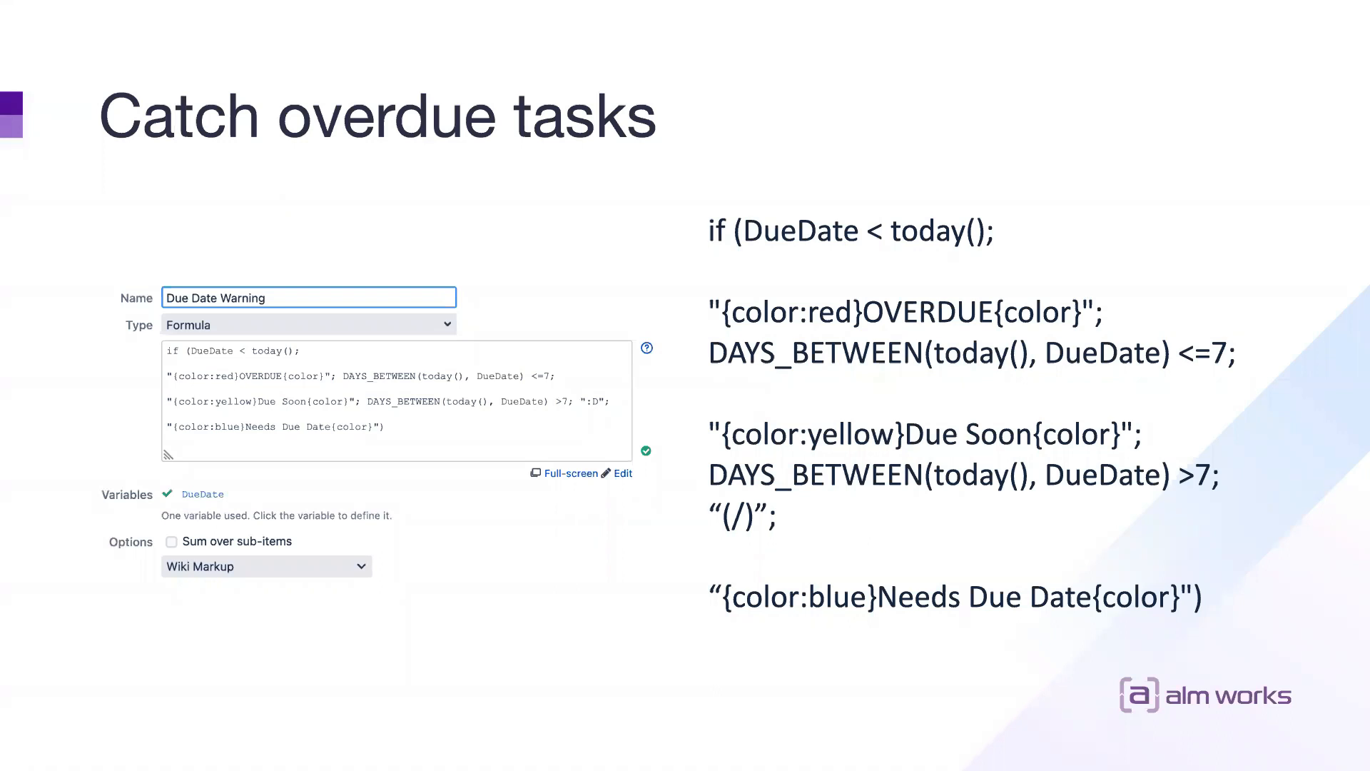
{"action": "key", "text": "Right"}
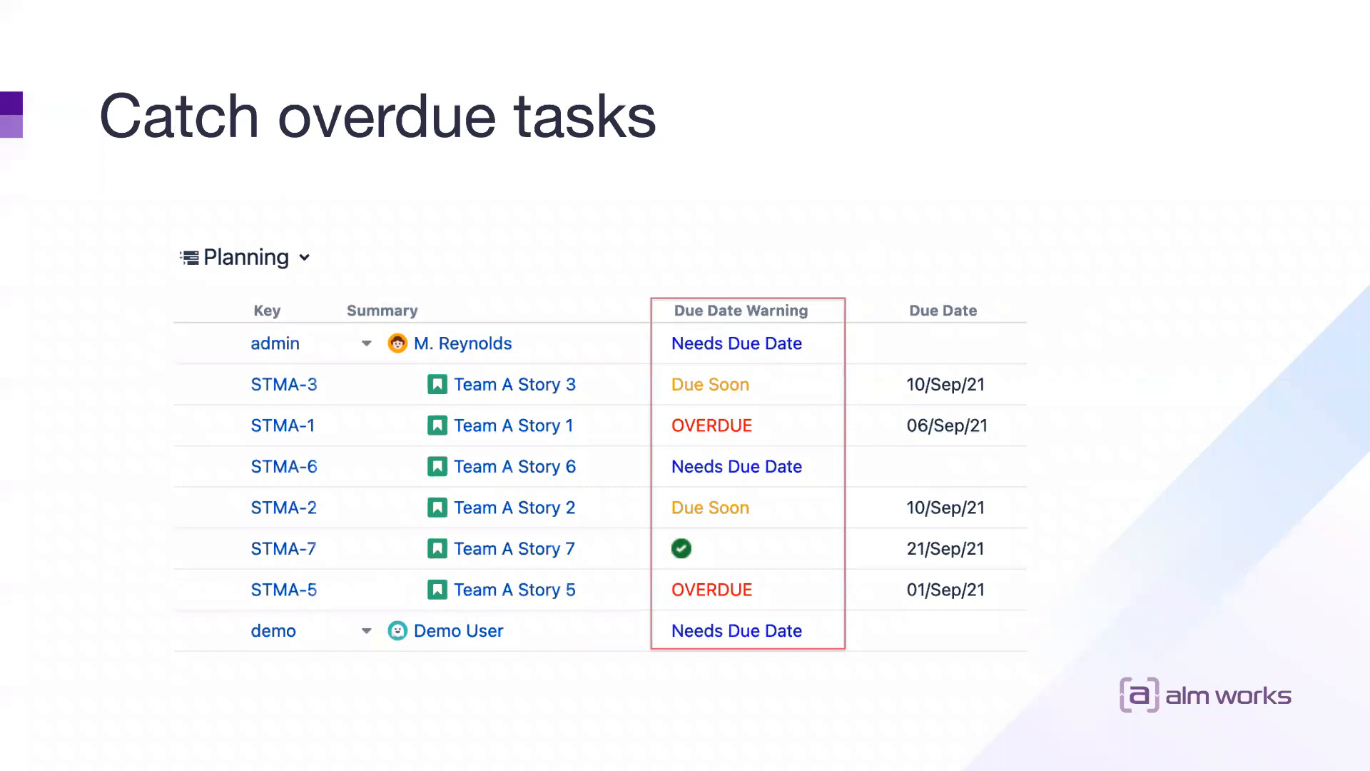
{"action": "key", "text": "Right"}
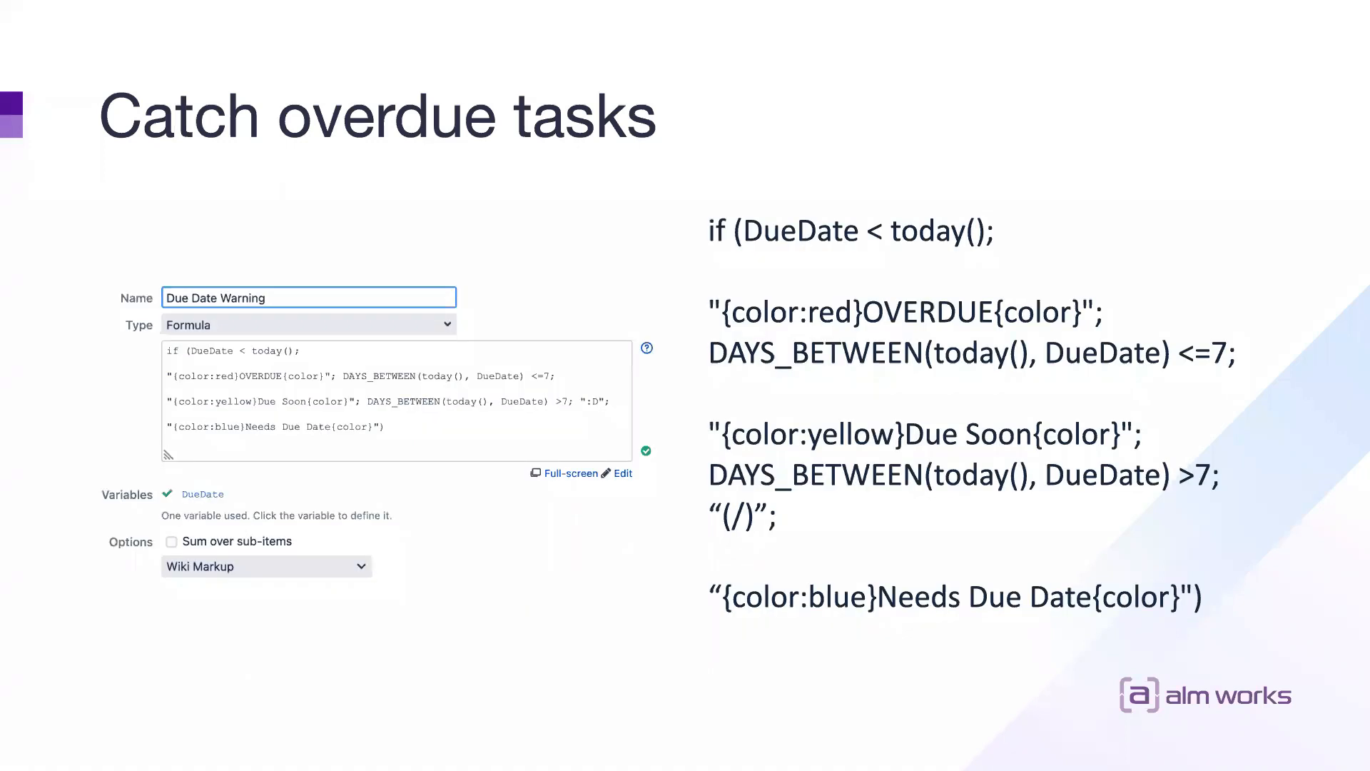
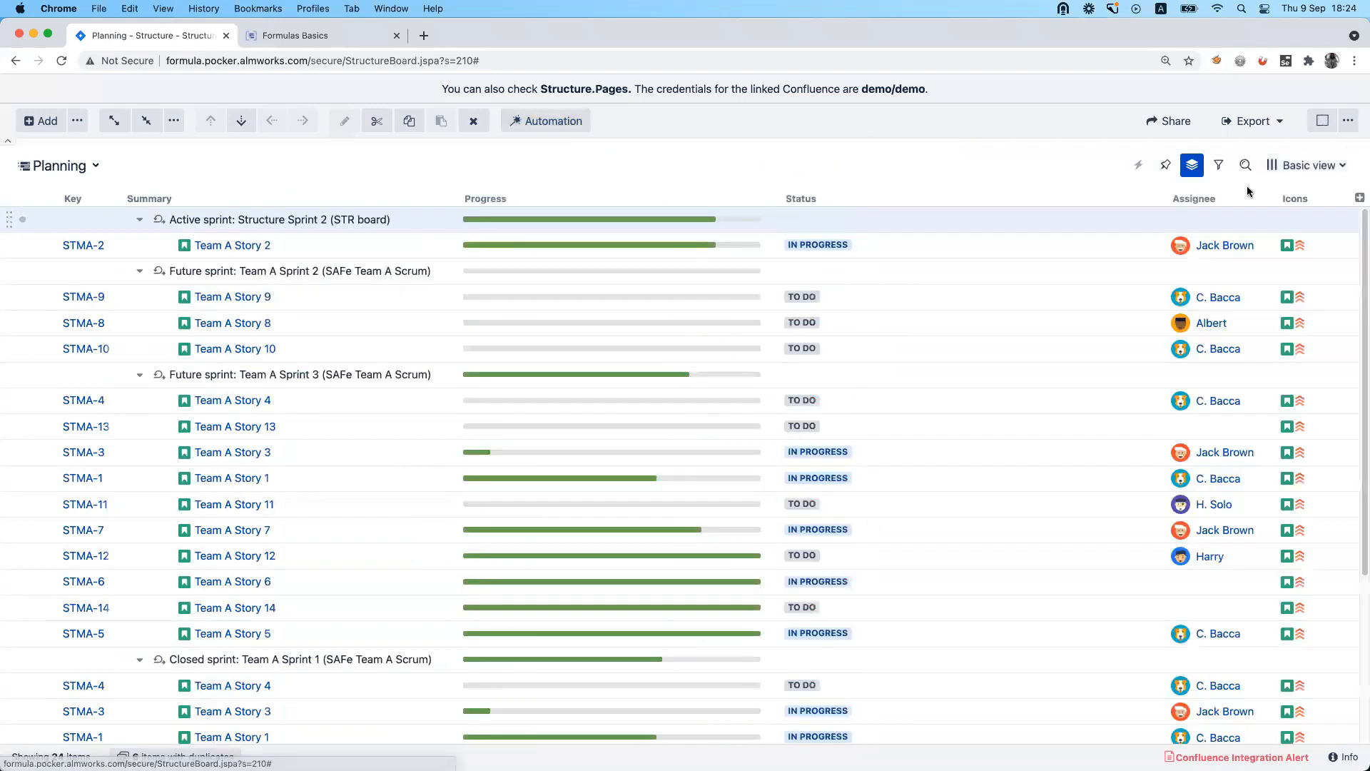
Add a Formula column to the Planning structure and place it between Summary and Progress.
{"action": "left_click", "coordinate": [1359, 198]}
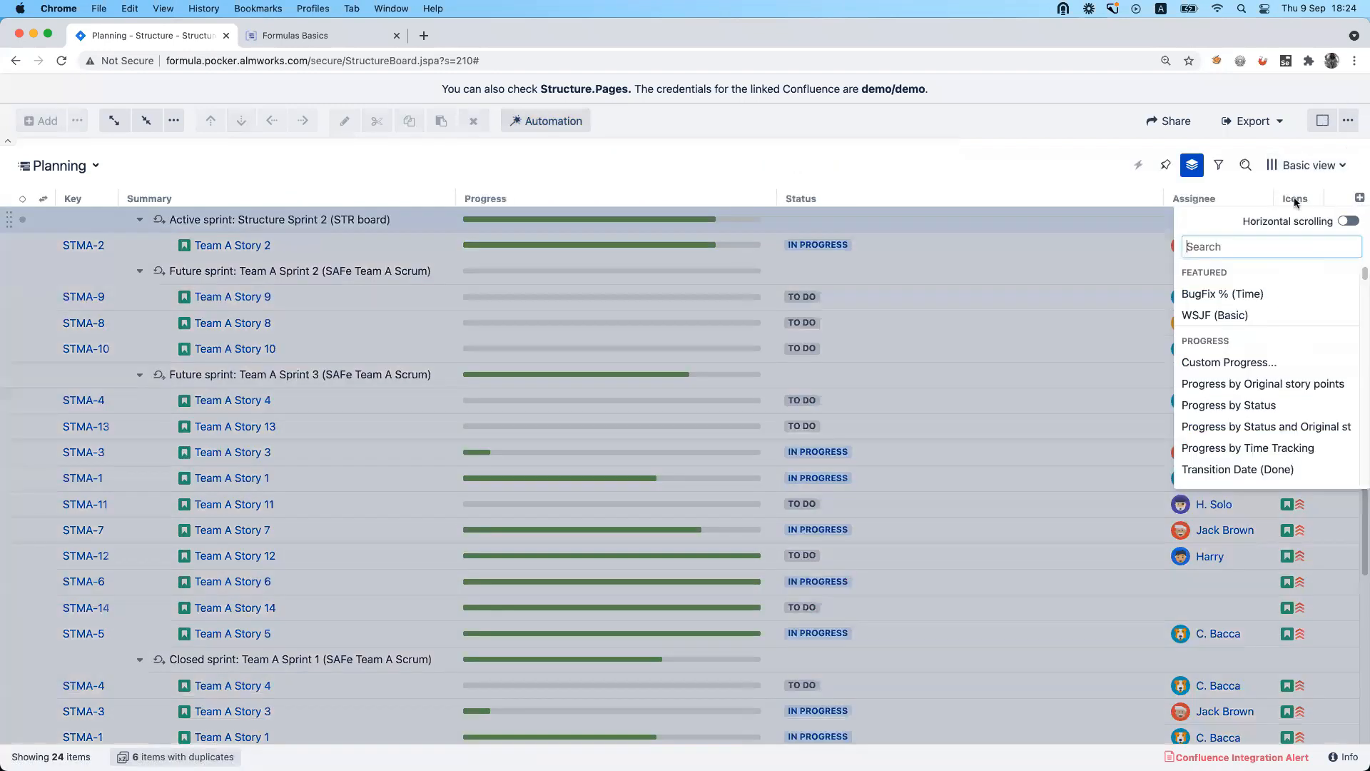
{"action": "type", "text": "for"}
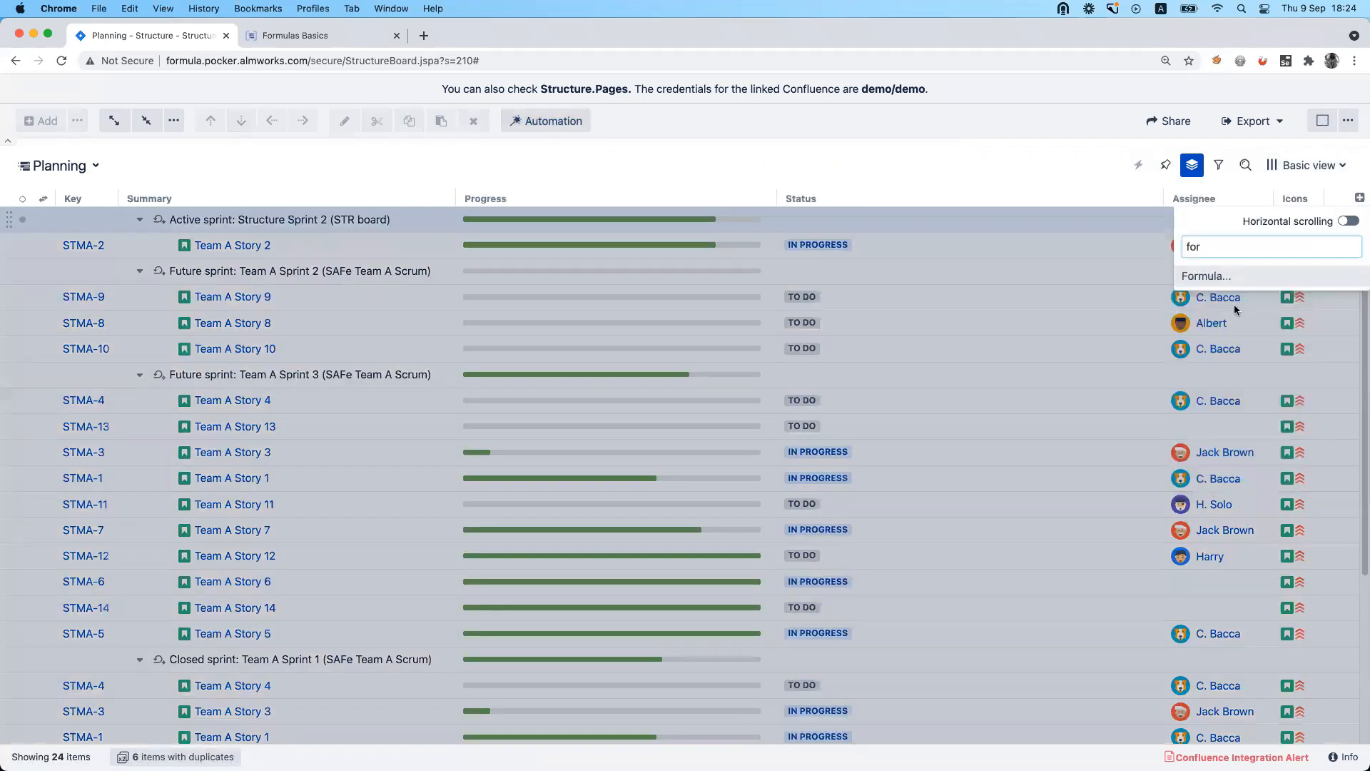
{"action": "left_click", "coordinate": [1239, 276]}
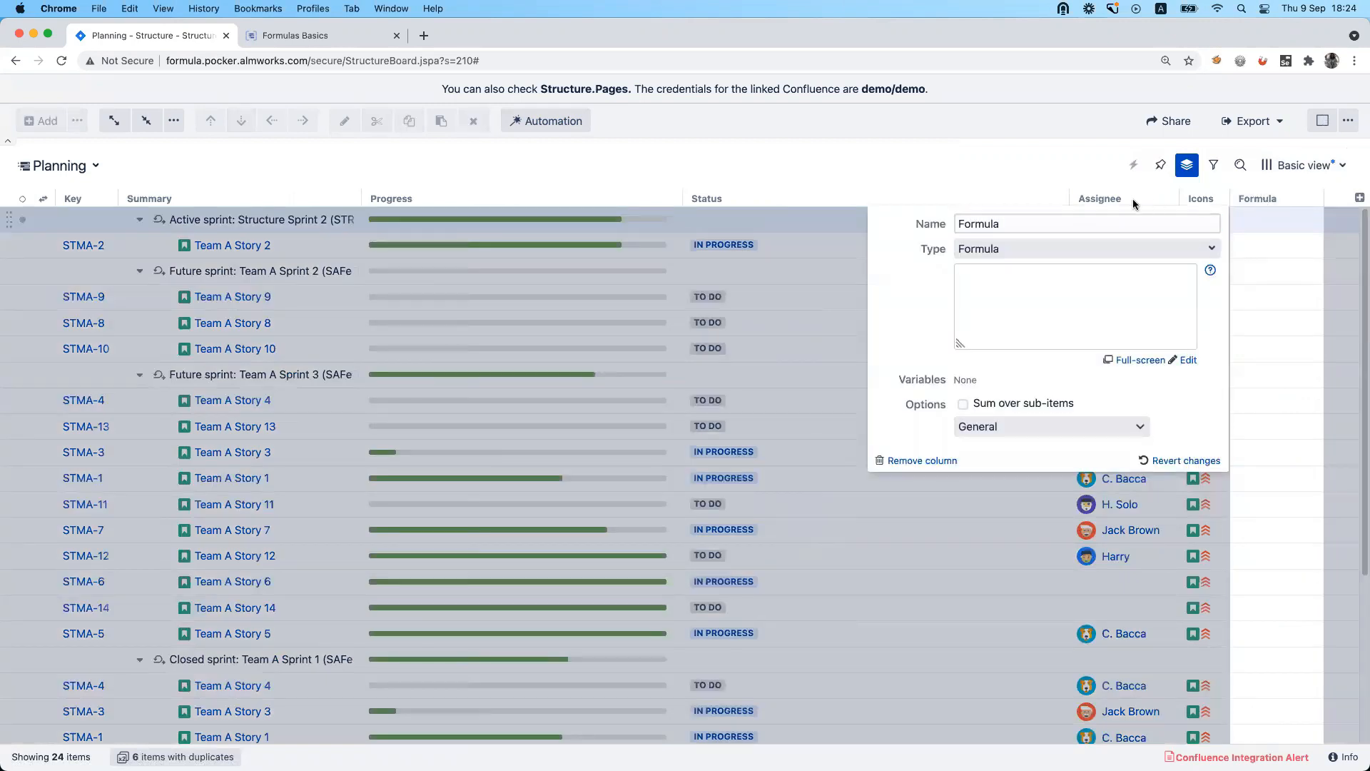
{"action": "left_click", "coordinate": [1133, 199]}
{"action": "left_click_drag", "start_coordinate": [1277, 205], "coordinate": [383, 219]}
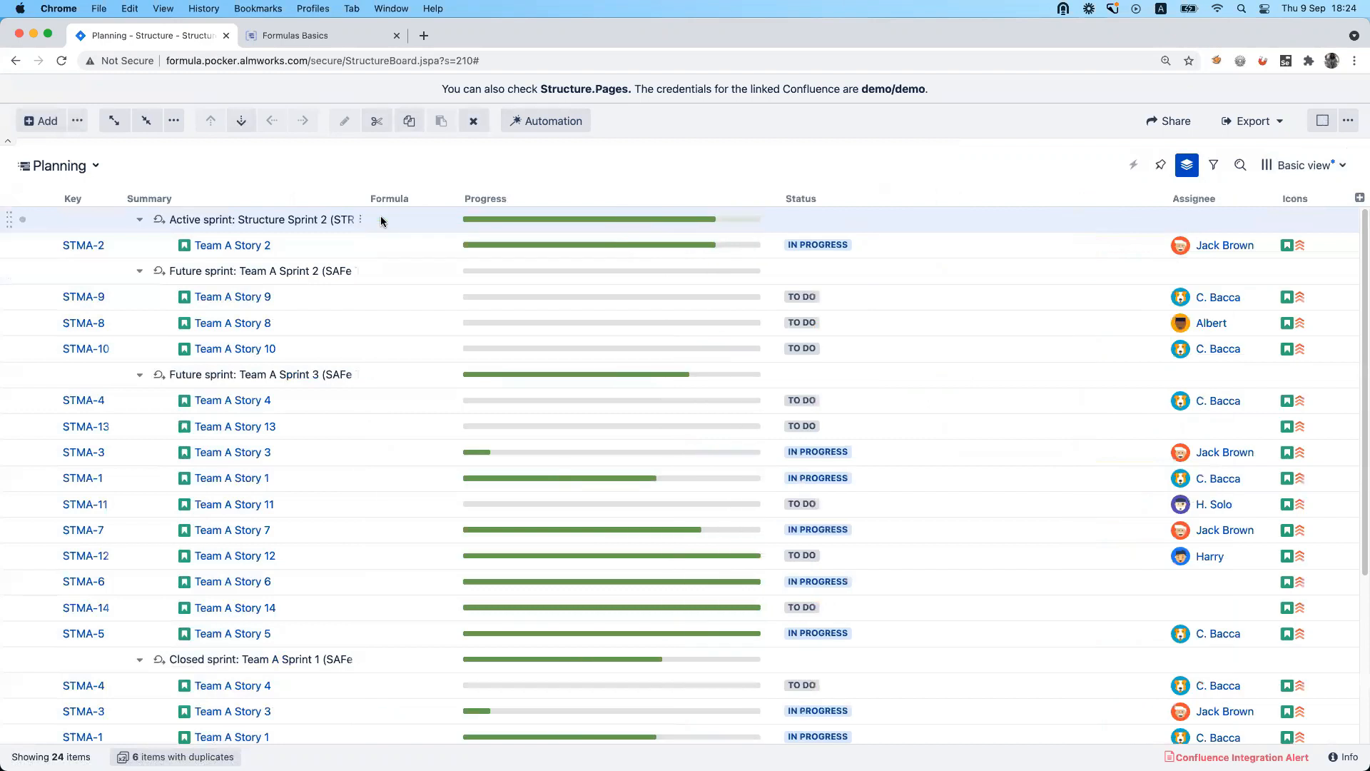
Set the new column's formula to sprint.size() and save it.
{"action": "left_click", "coordinate": [447, 198]}
{"action": "left_click", "coordinate": [578, 278]}
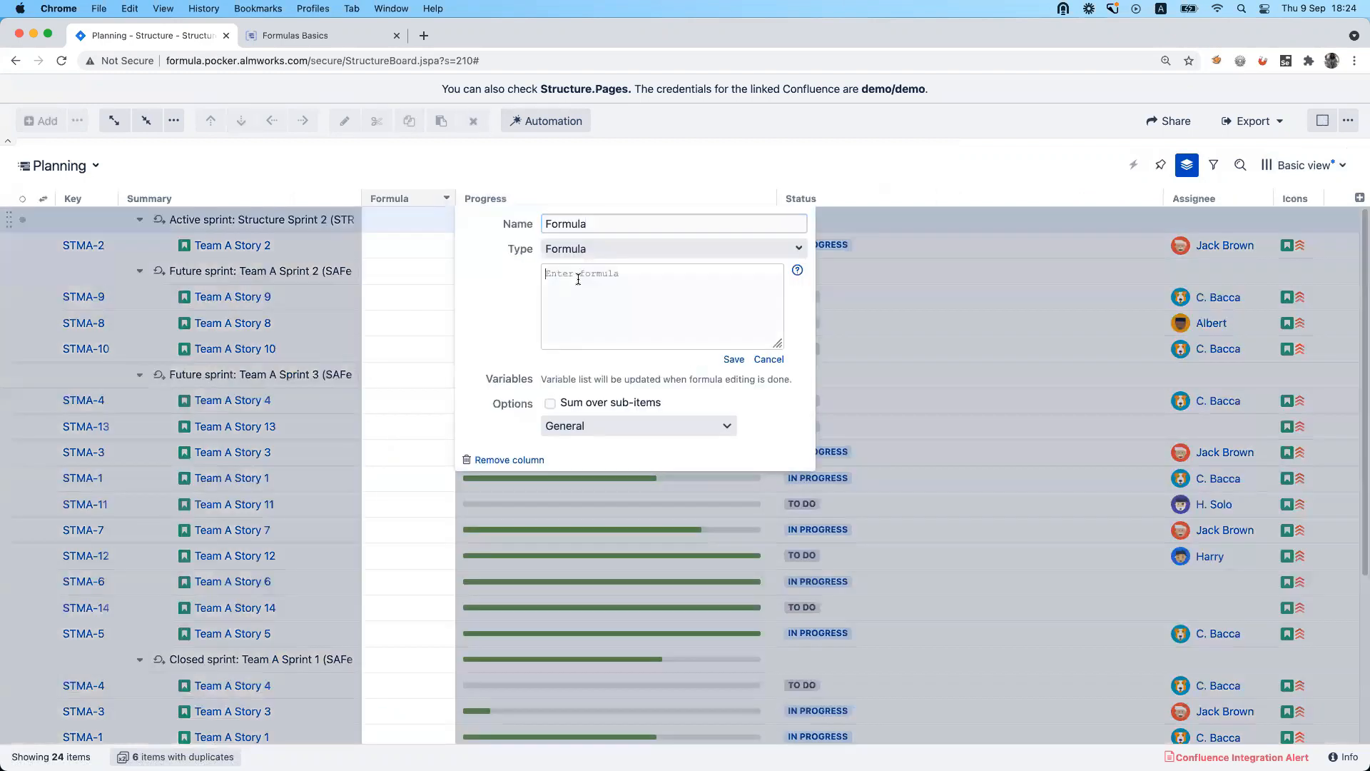
{"action": "type", "text": "sprint.size()"}
{"action": "left_click", "coordinate": [740, 358]}
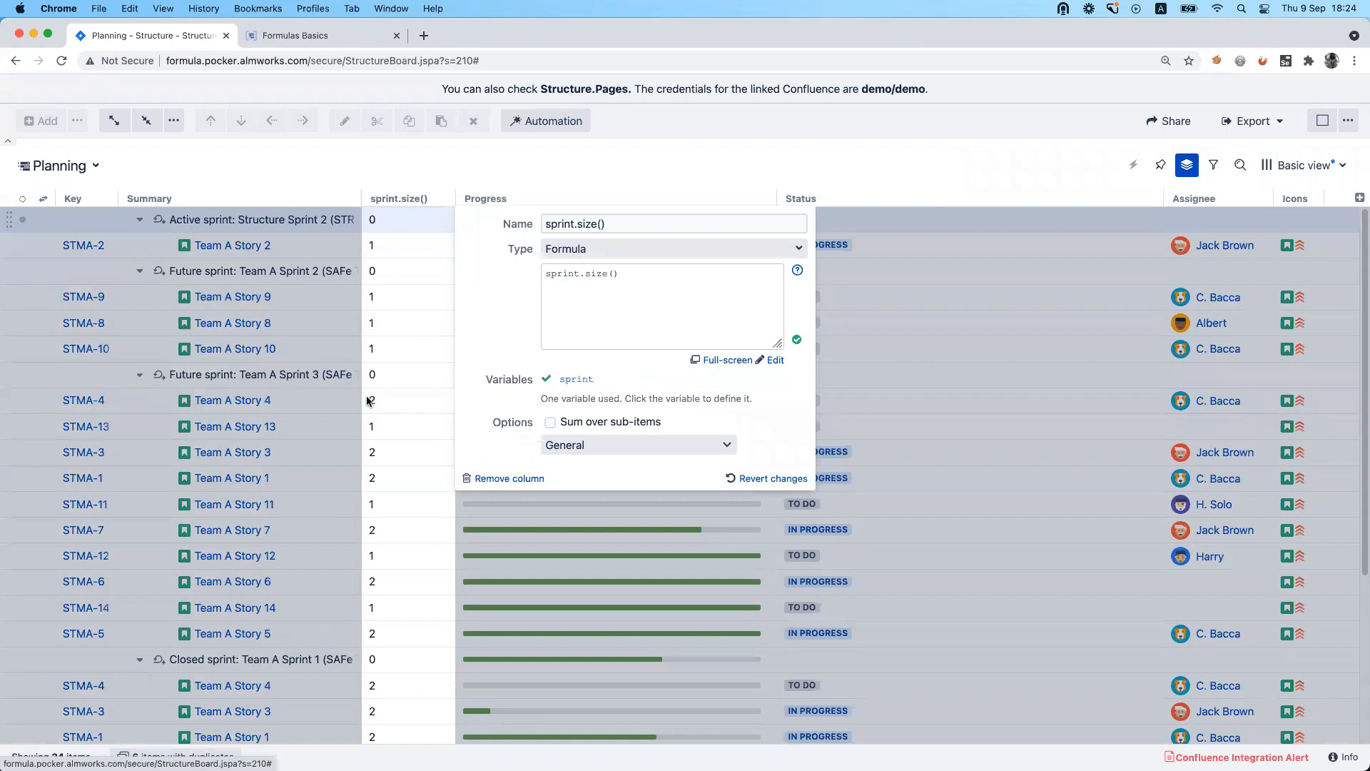
Check Team A Story 4's sprint.size() value against the Sprint field in its issue details, leaving the field as it is.
{"action": "left_click", "coordinate": [368, 401]}
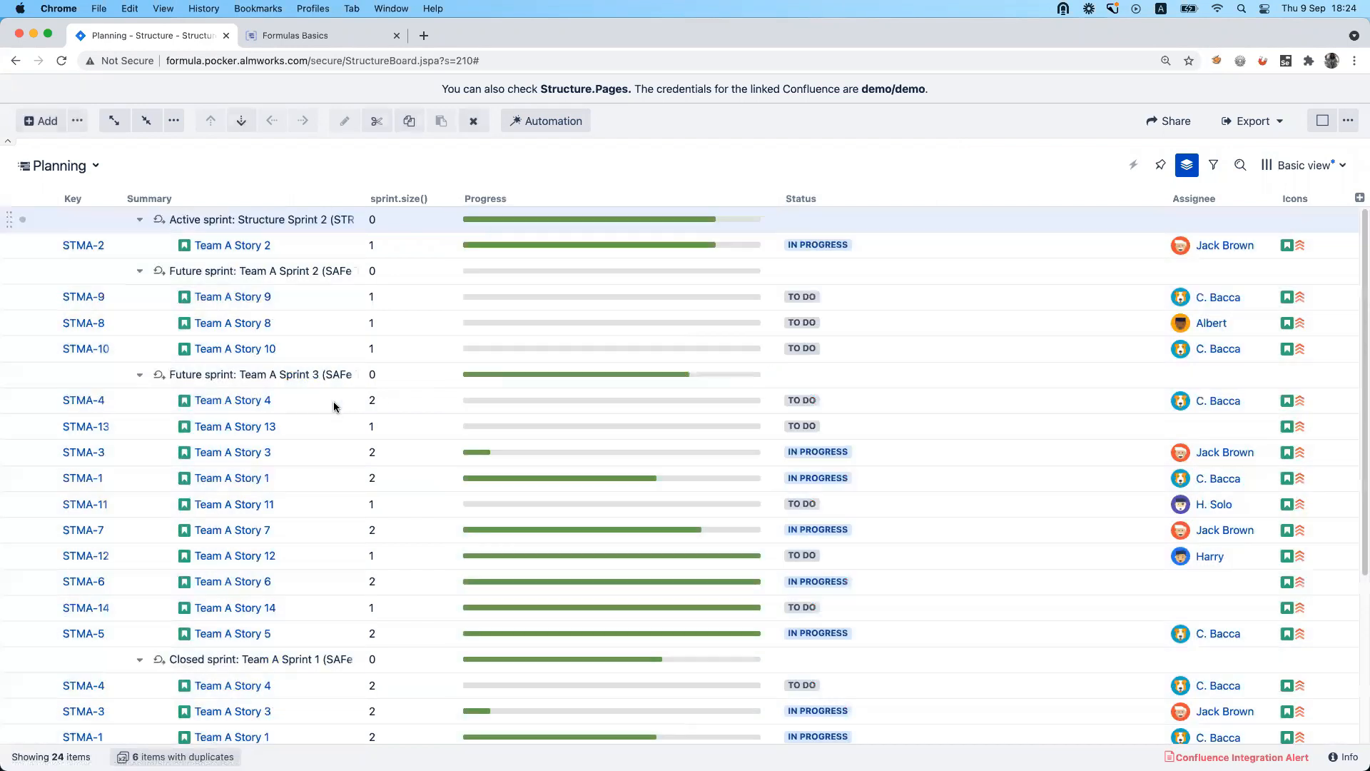
{"action": "double_click", "coordinate": [372, 401]}
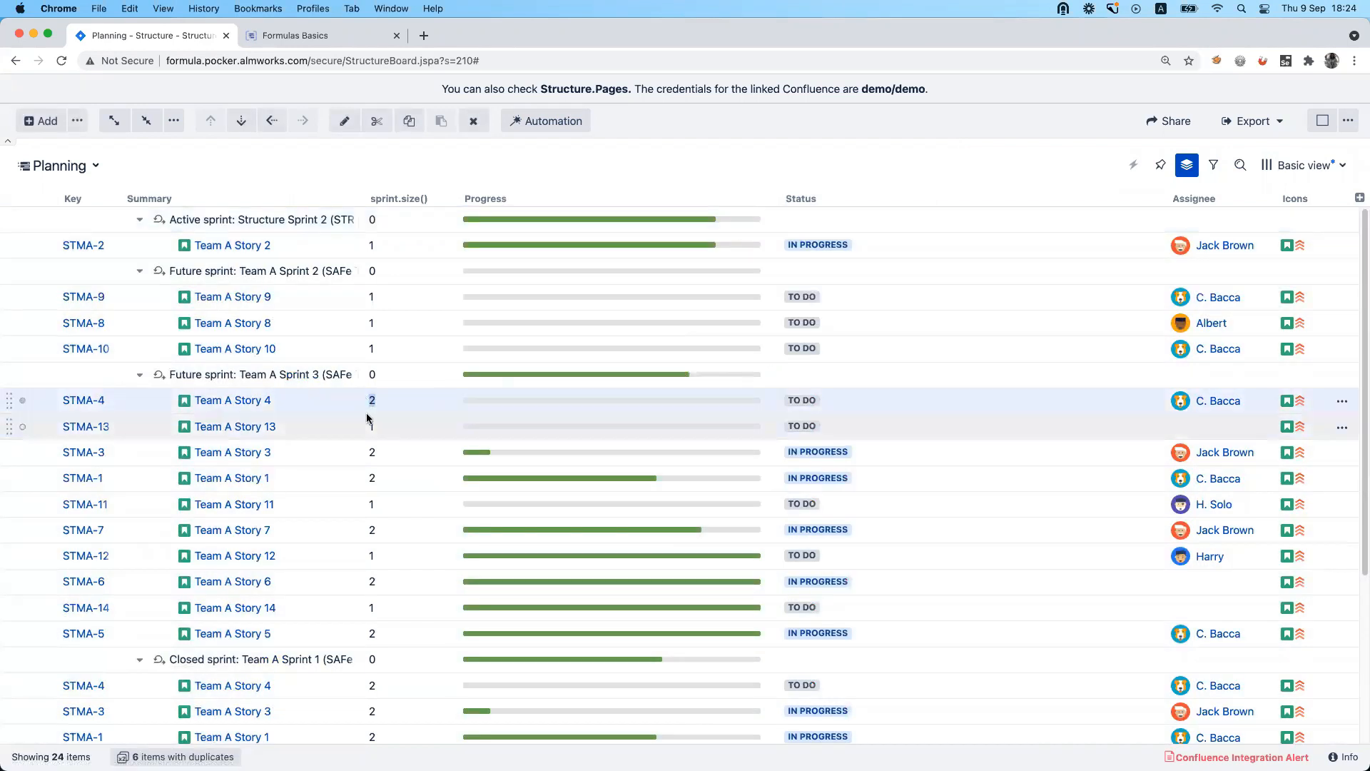
{"action": "left_click", "coordinate": [251, 401]}
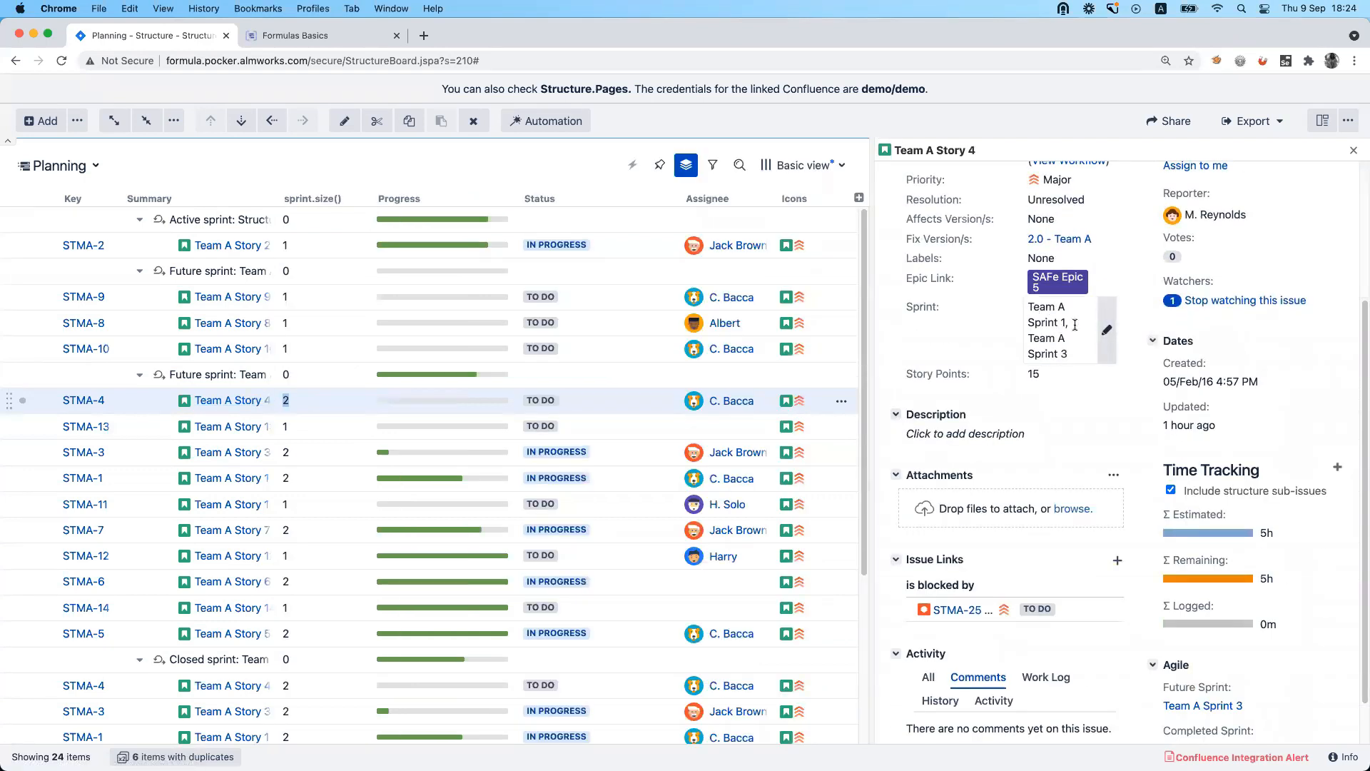
{"action": "left_click", "coordinate": [1075, 325]}
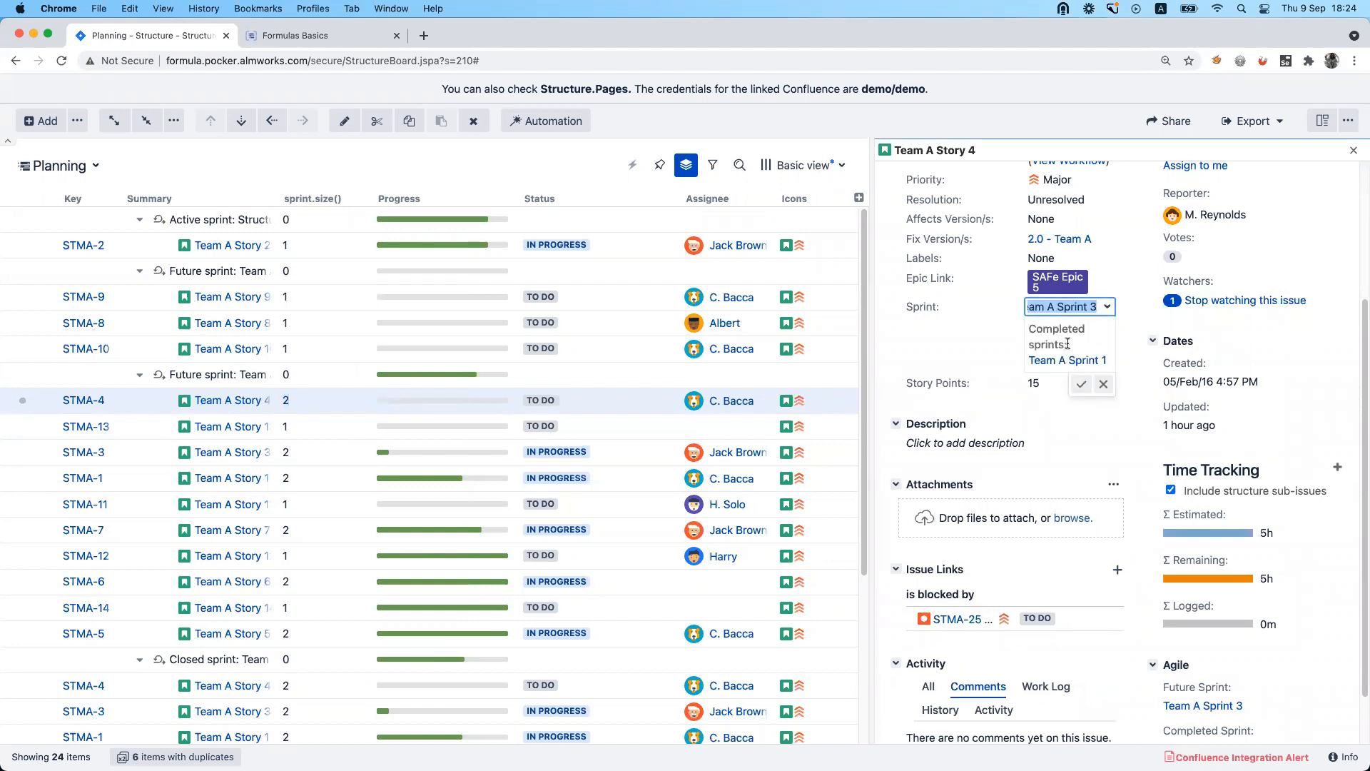
{"action": "left_click", "coordinate": [1068, 359]}
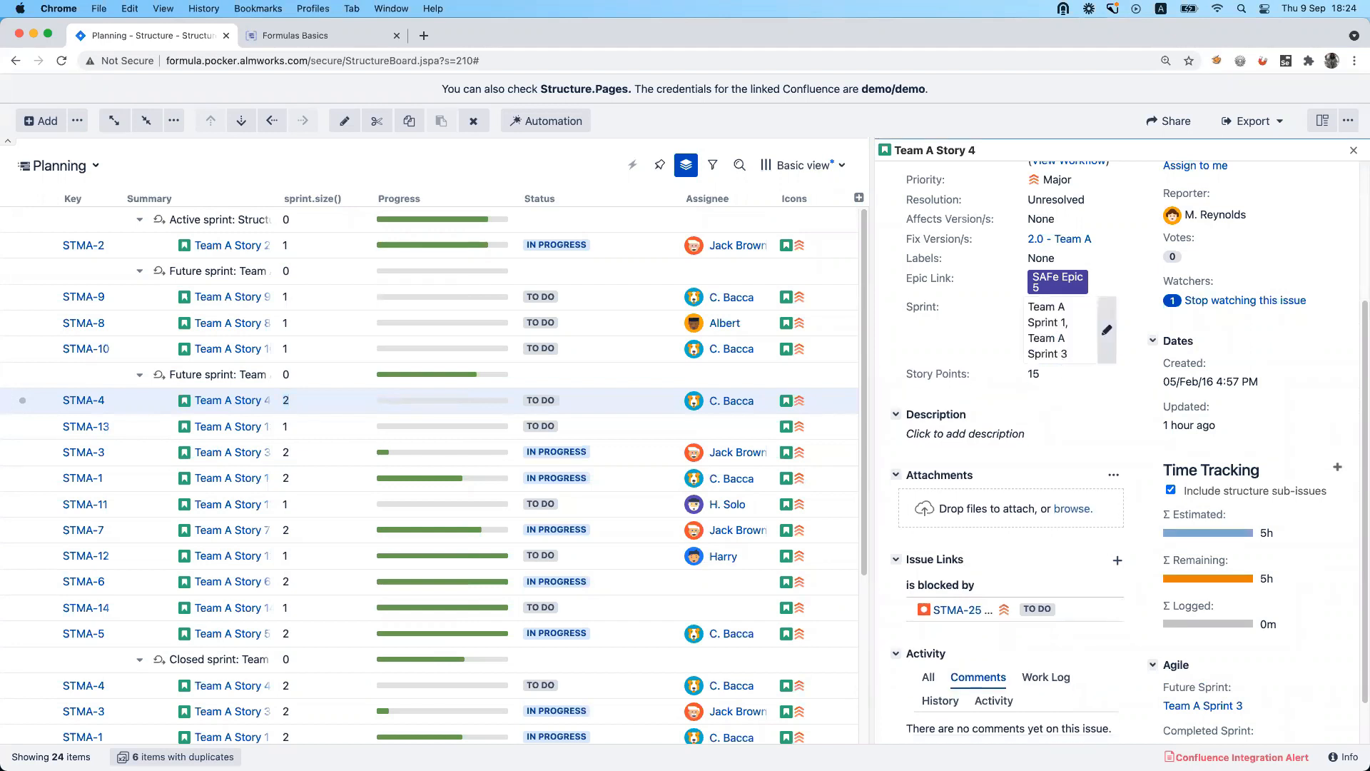
{"action": "left_click", "coordinate": [1354, 149]}
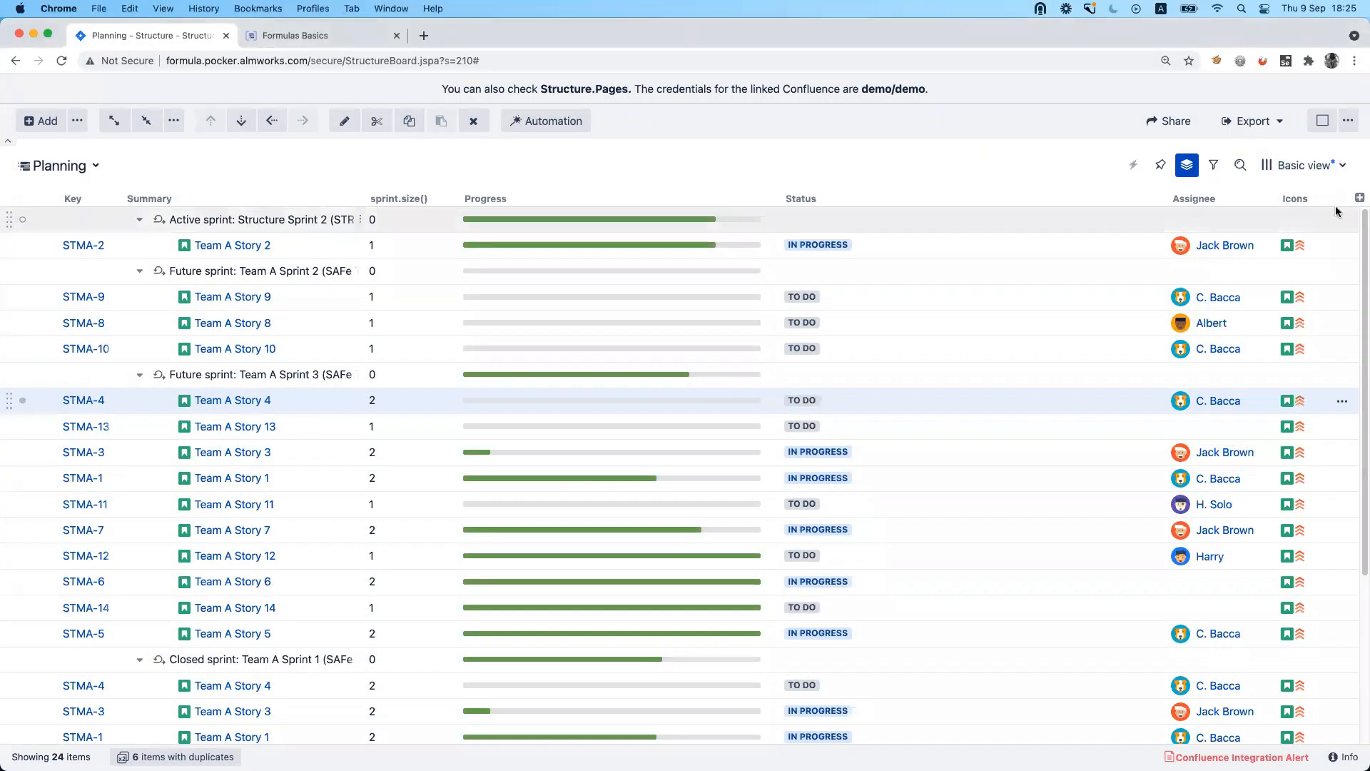
Add another Formula column and leave its full-screen formula editor without entering a formula.
{"action": "left_click", "coordinate": [1359, 198]}
{"action": "type", "text": "for"}
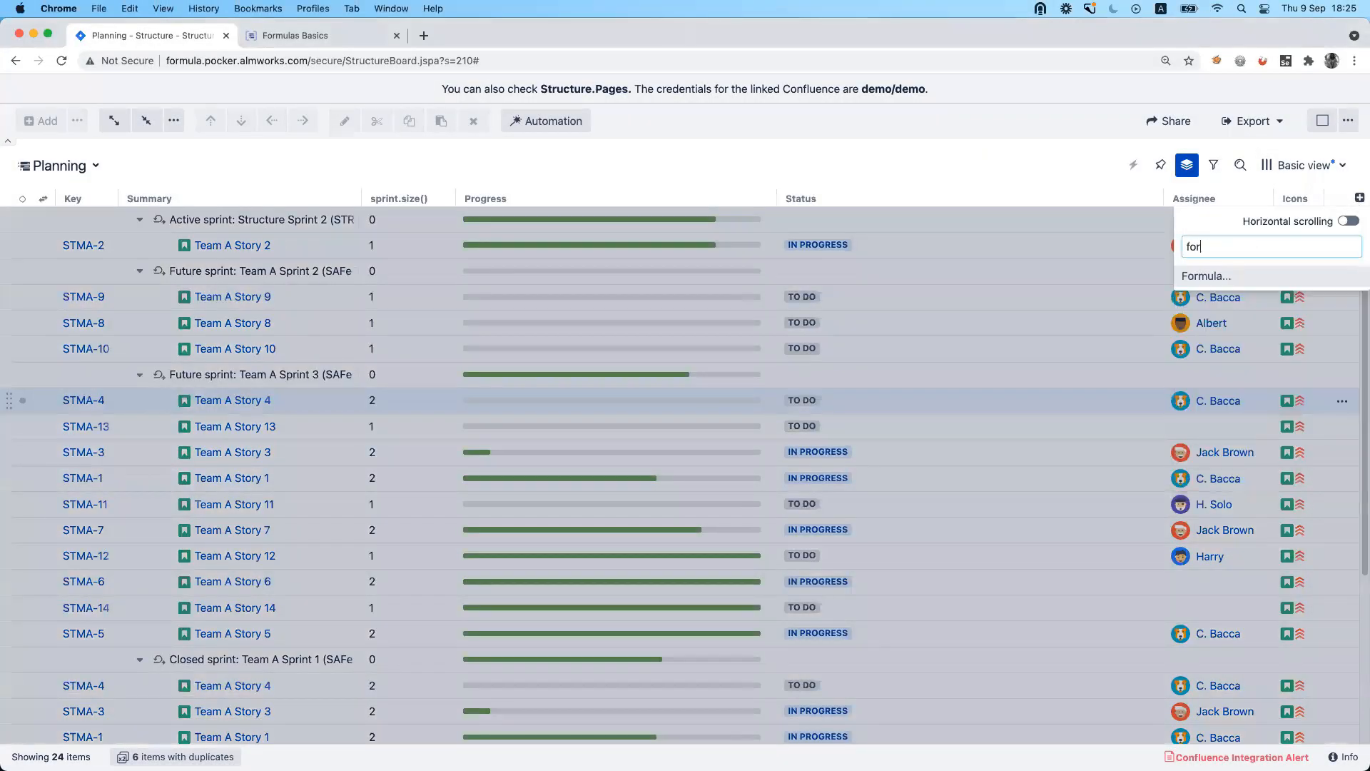
{"action": "key", "text": "Return"}
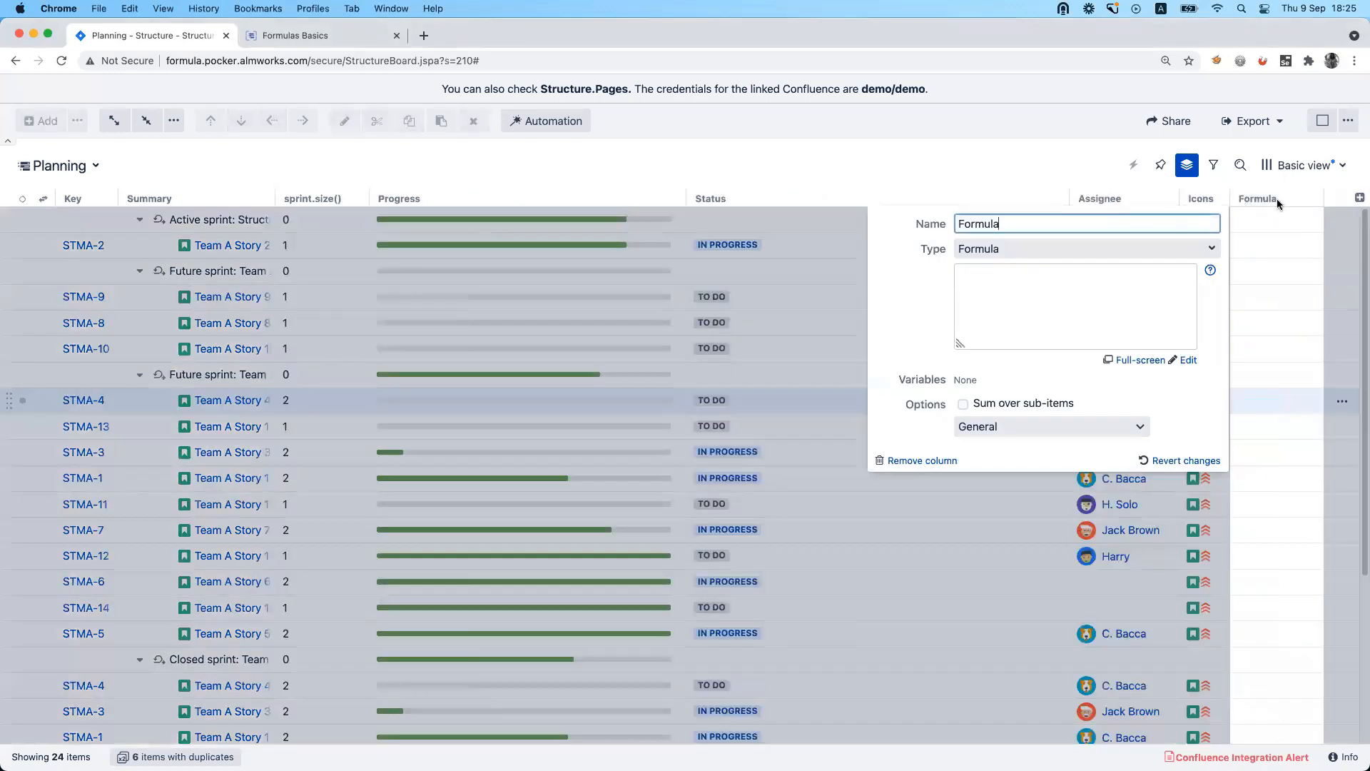
{"action": "left_click", "coordinate": [1138, 361]}
{"action": "left_click", "coordinate": [535, 314]}
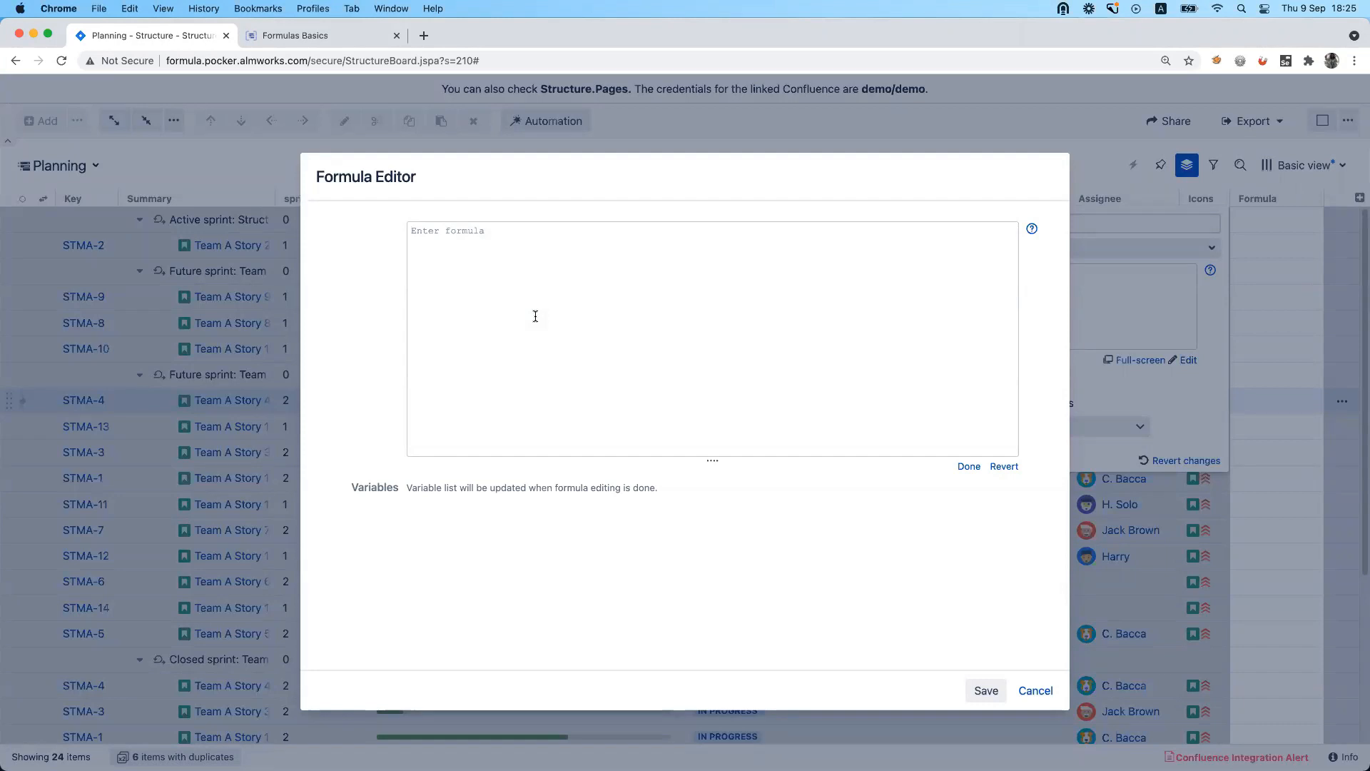
{"action": "left_click", "coordinate": [968, 467]}
{"action": "left_click", "coordinate": [989, 691]}
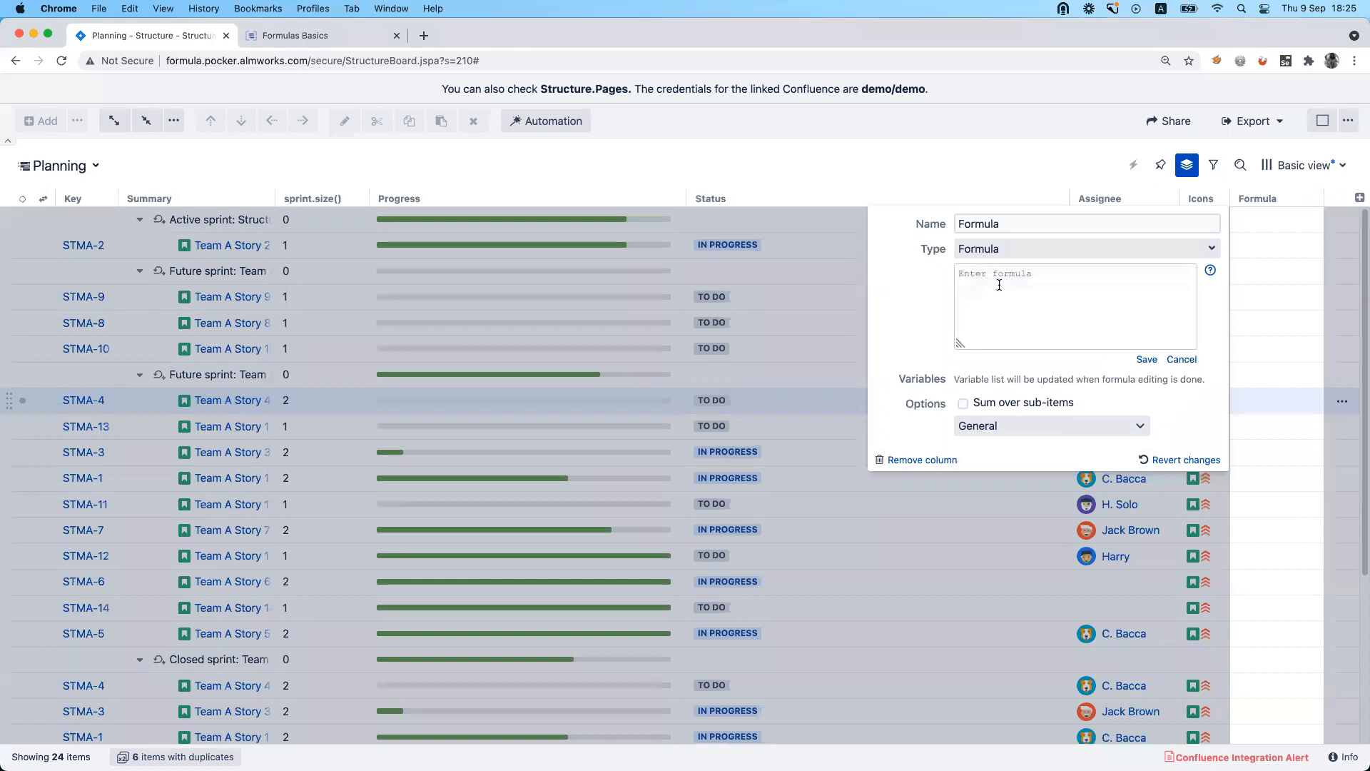
Enter fixversion.ReseaseDate as the new column's formula and save it.
{"action": "type", "text": "fixversion.ReseaseDate"}
{"action": "left_click", "coordinate": [1157, 361]}
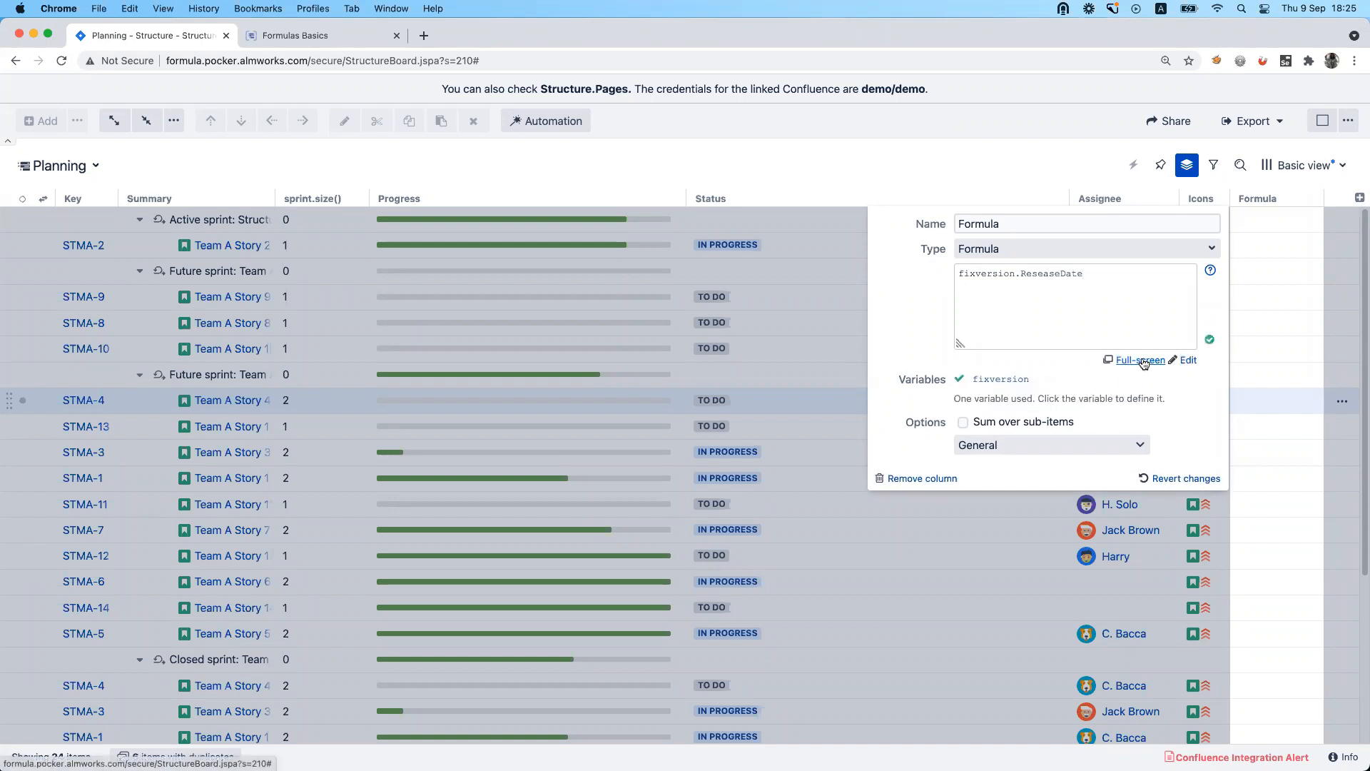
Remove ReseaseDate from the formula, keeping only "fixversion.", and close the column's settings.
{"action": "left_click", "coordinate": [1025, 298]}
{"action": "double_click", "coordinate": [1048, 272]}
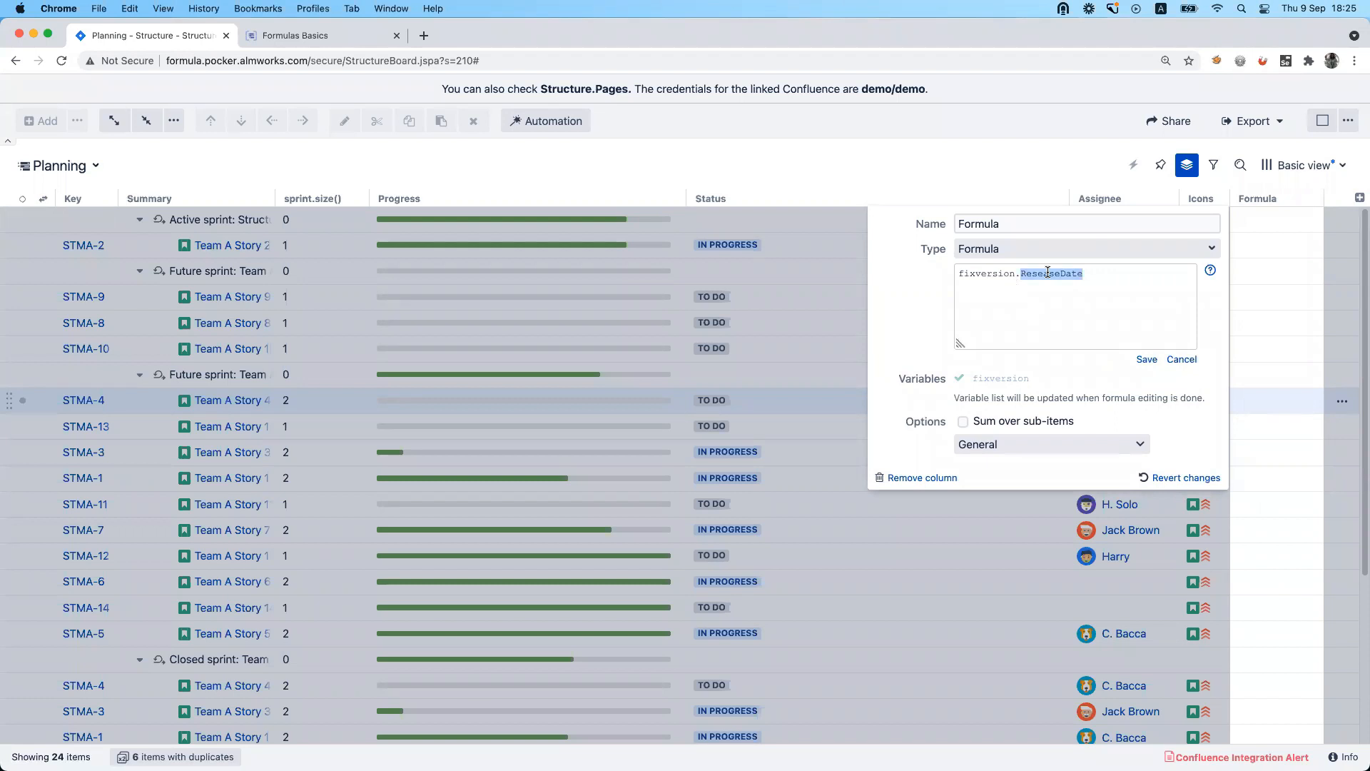
{"action": "type", "text": "sa"}
{"action": "key", "text": "BackSpace"}
{"action": "key", "text": "BackSpace"}
{"action": "left_click", "coordinate": [1248, 224]}
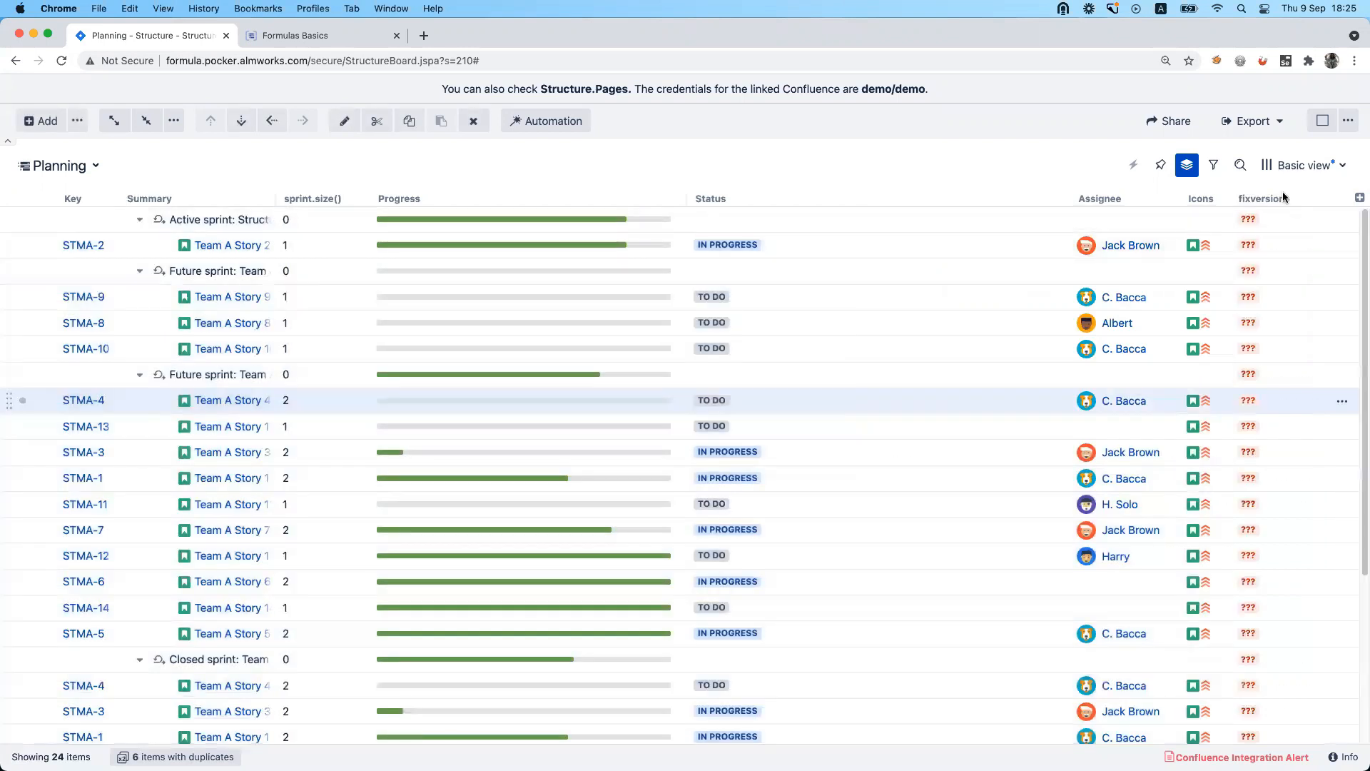
Move the fixversion. column between sprint.size() and Progress and complete its formula as fixversion.startDate, saving it.
{"action": "left_click_drag", "start_coordinate": [1260, 199], "coordinate": [391, 194]}
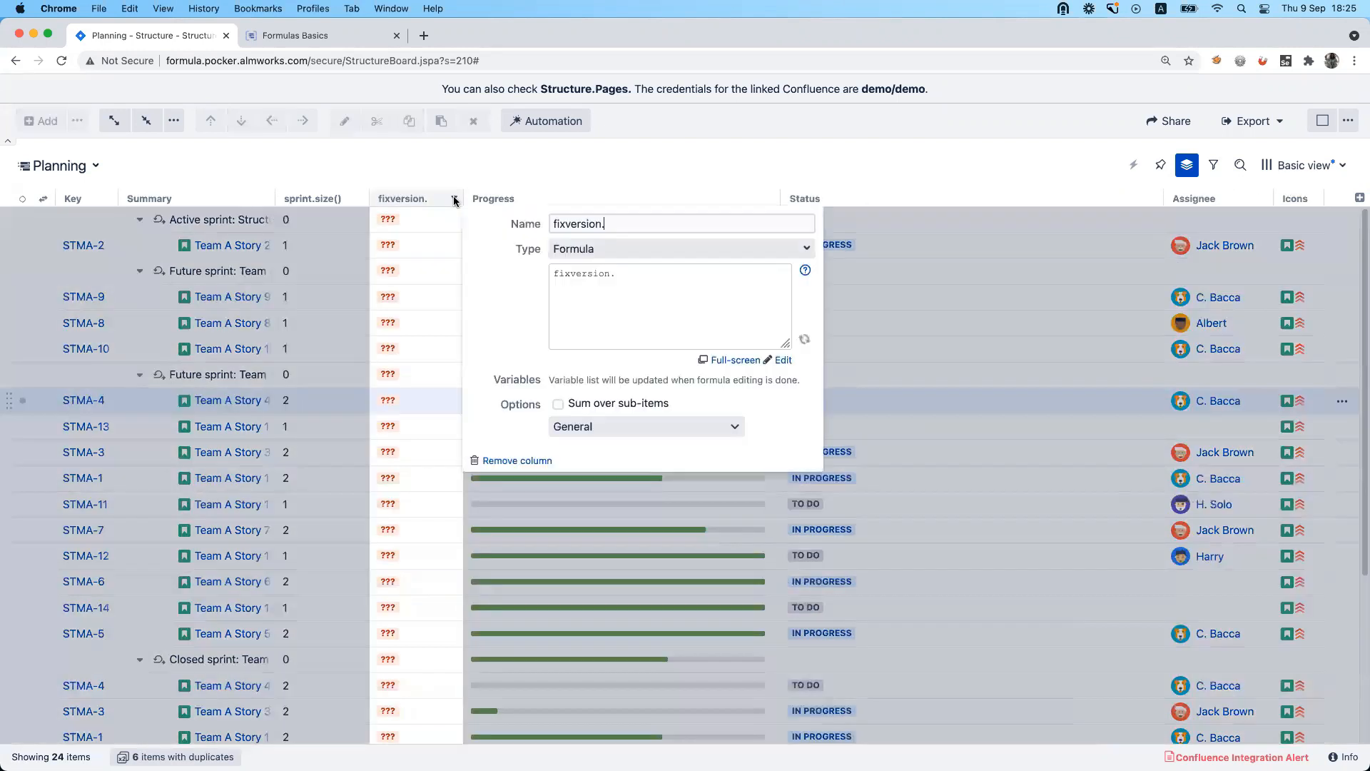
{"action": "left_click", "coordinate": [454, 198]}
{"action": "left_click", "coordinate": [631, 287]}
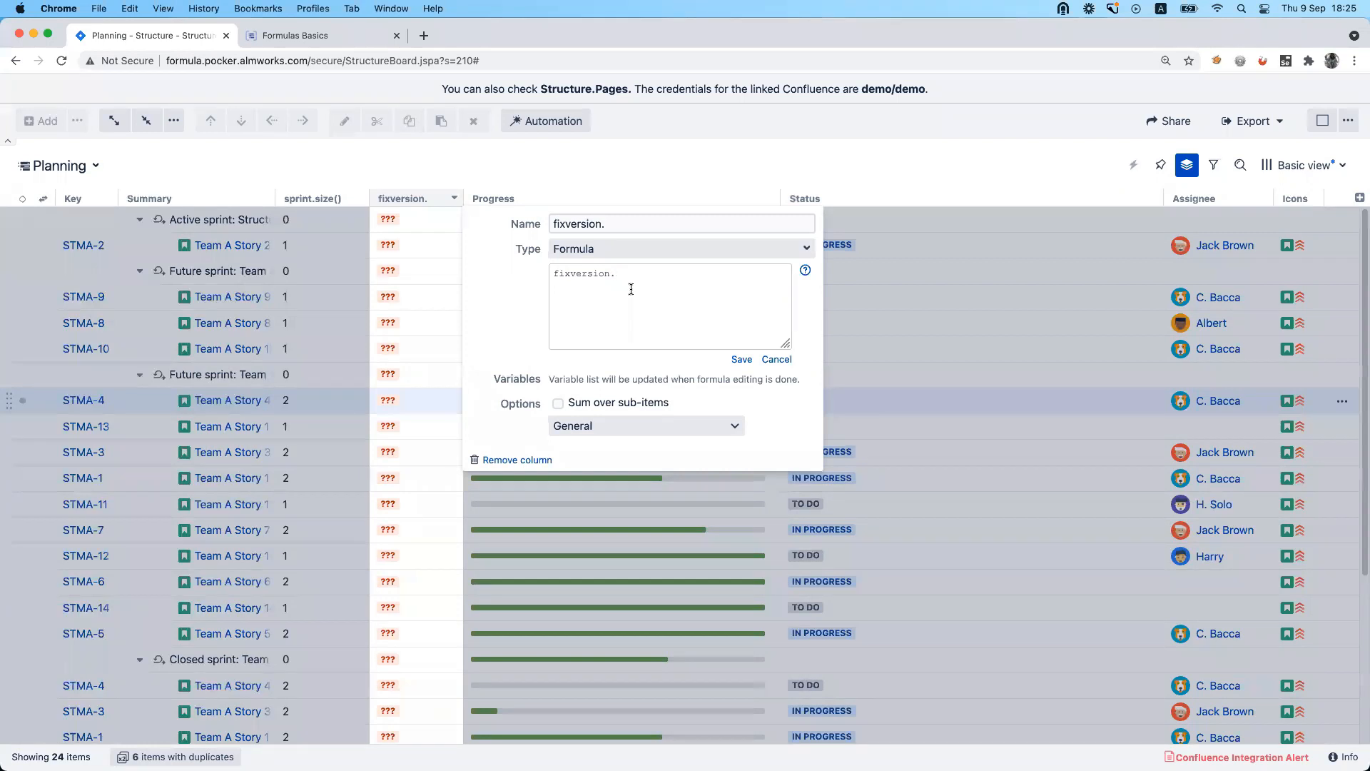
{"action": "type", "text": "startDate"}
{"action": "left_click", "coordinate": [743, 360]}
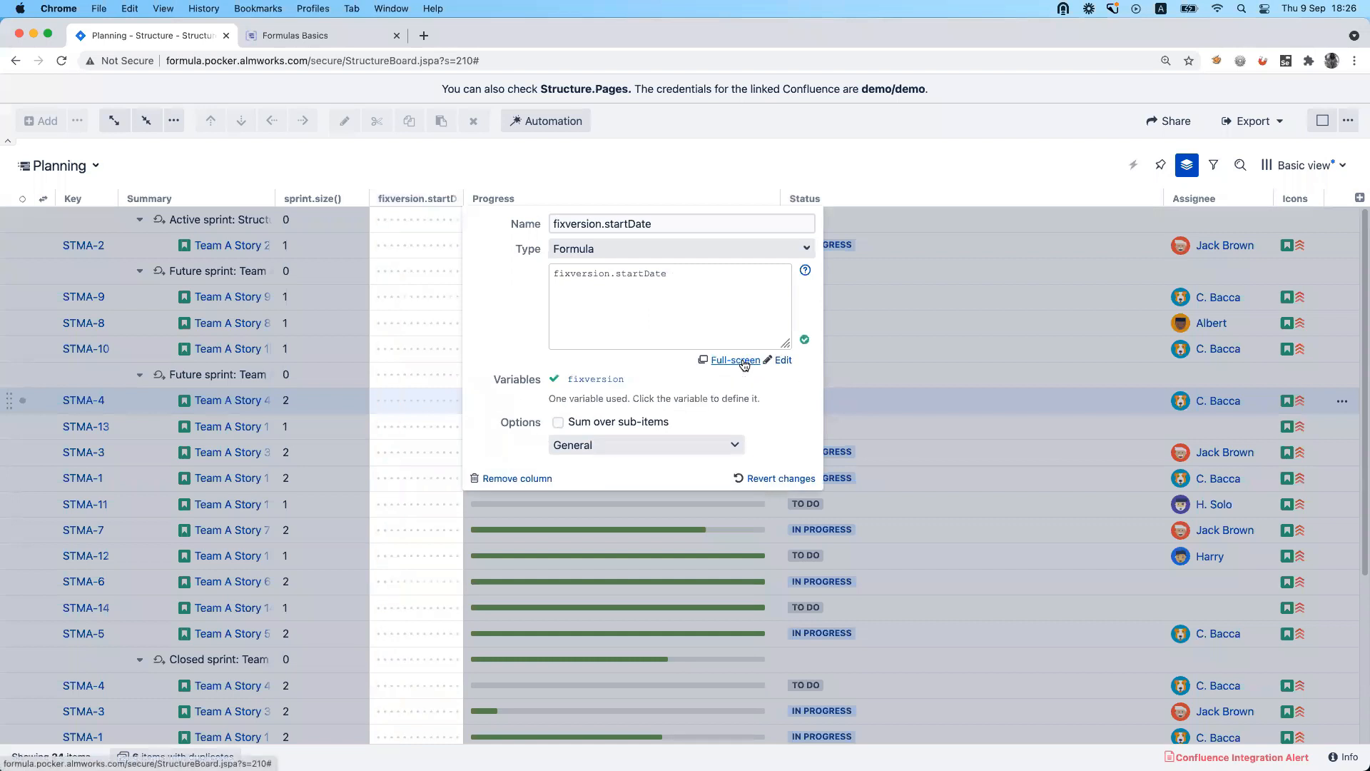
Examine the two parts of the fixversion.startDate formula and set the column's format to Date/Time.
{"action": "left_click", "coordinate": [633, 442]}
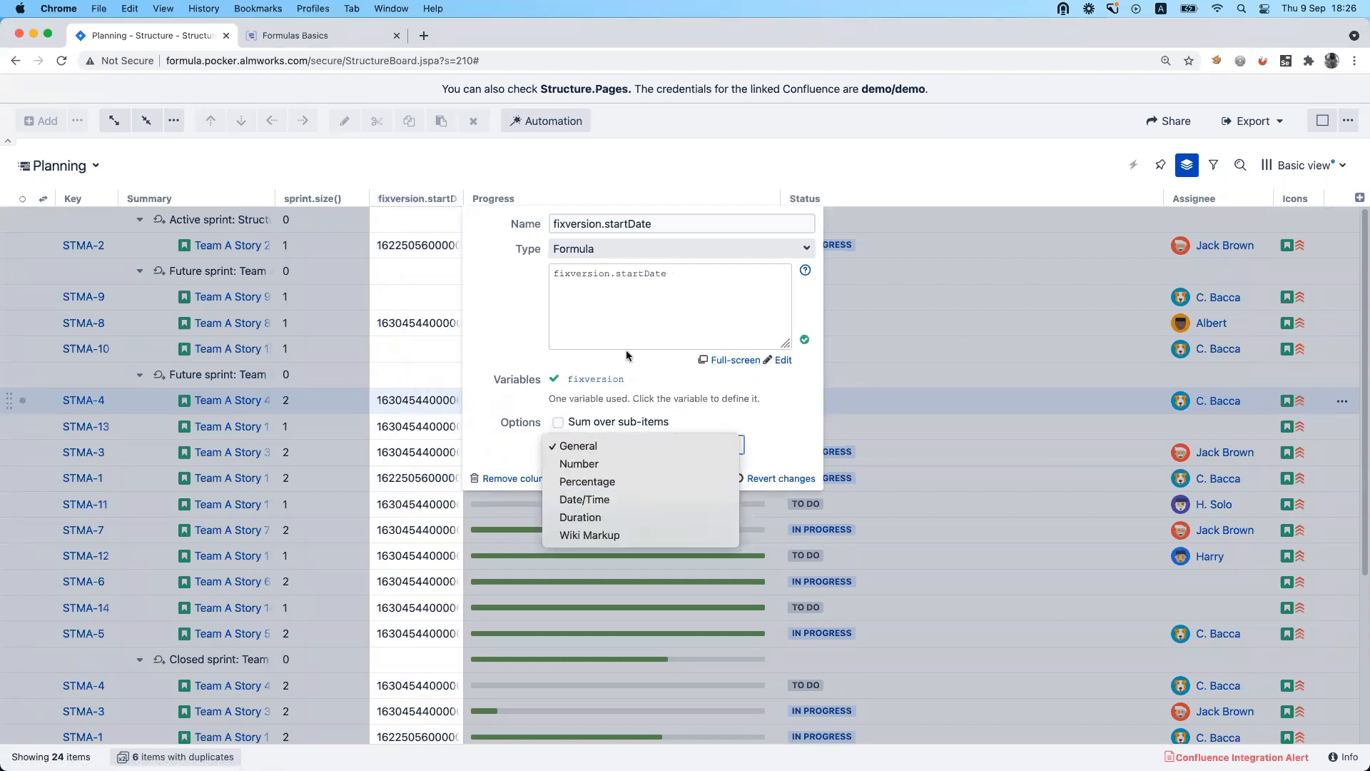
{"action": "left_click", "coordinate": [584, 283]}
{"action": "double_click", "coordinate": [604, 275]}
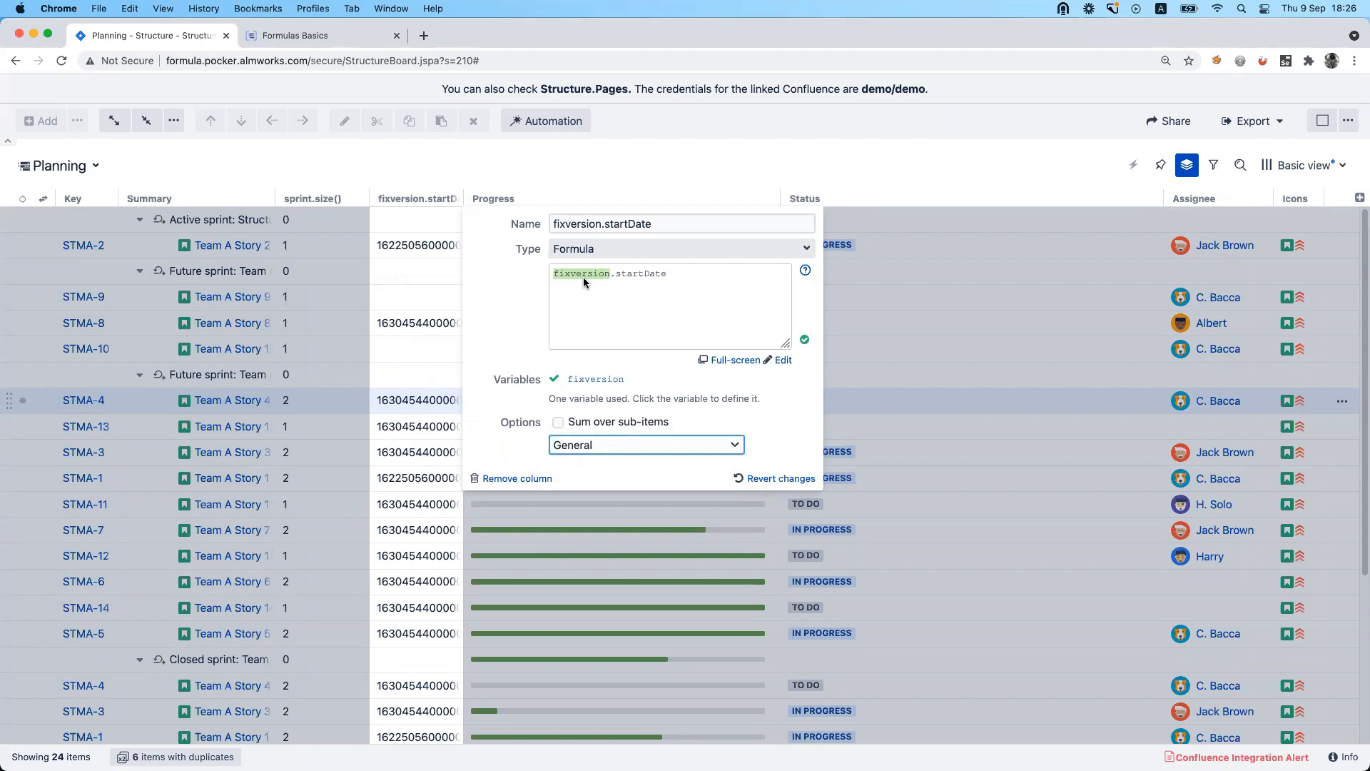
{"action": "left_click_drag", "start_coordinate": [671, 273], "coordinate": [615, 272]}
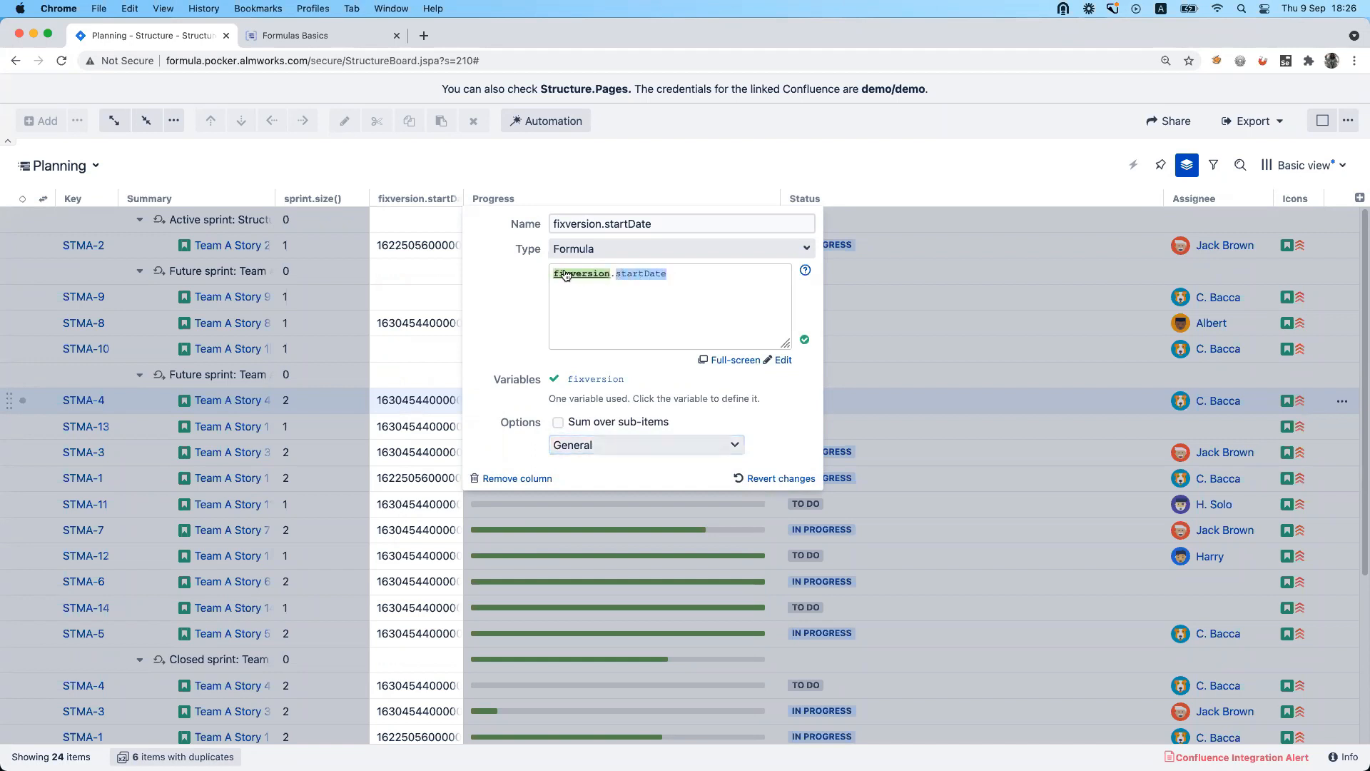
{"action": "left_click", "coordinate": [644, 444]}
{"action": "left_click", "coordinate": [650, 501]}
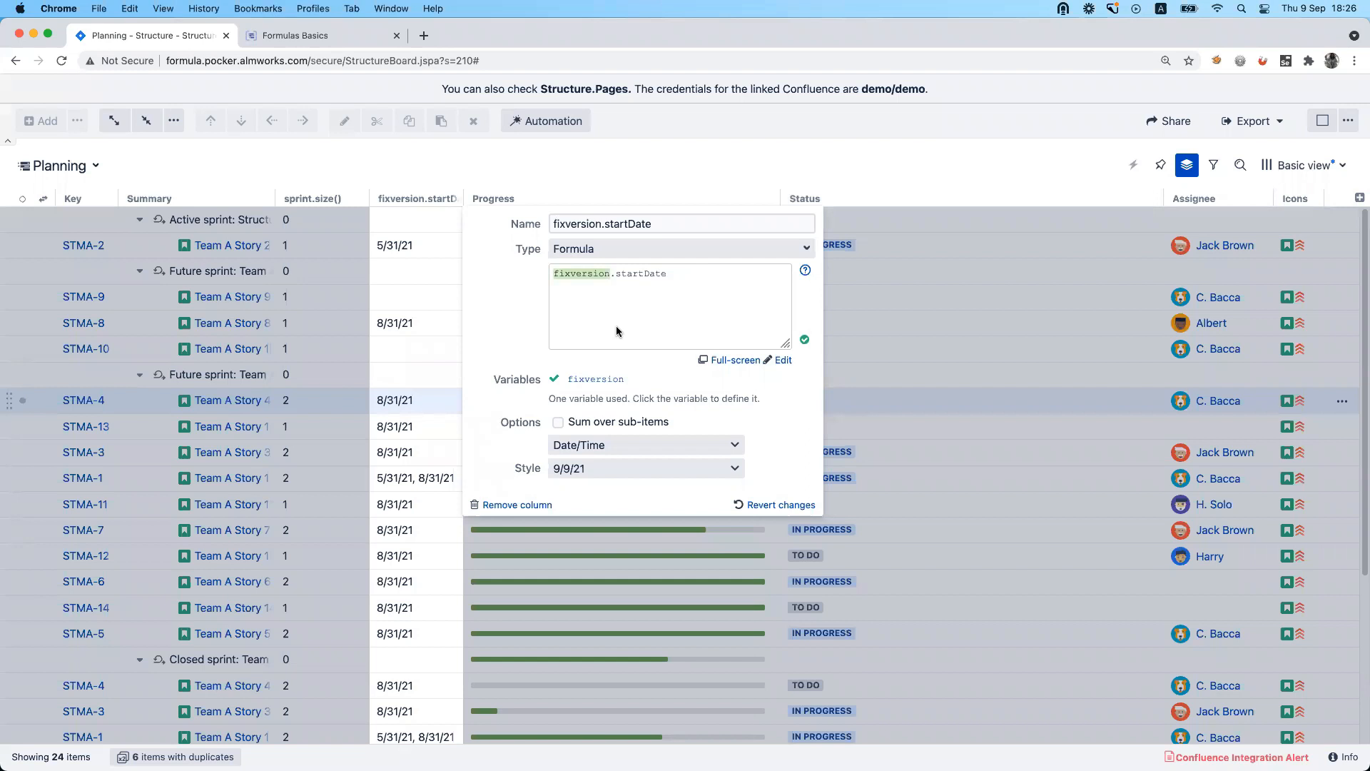
Highlight the whole fixversion.startDate formula for review and close the column's settings without editing it.
{"action": "left_click", "coordinate": [674, 272]}
{"action": "left_click_drag", "start_coordinate": [673, 273], "coordinate": [531, 274]}
{"action": "key", "text": "cmd+c"}
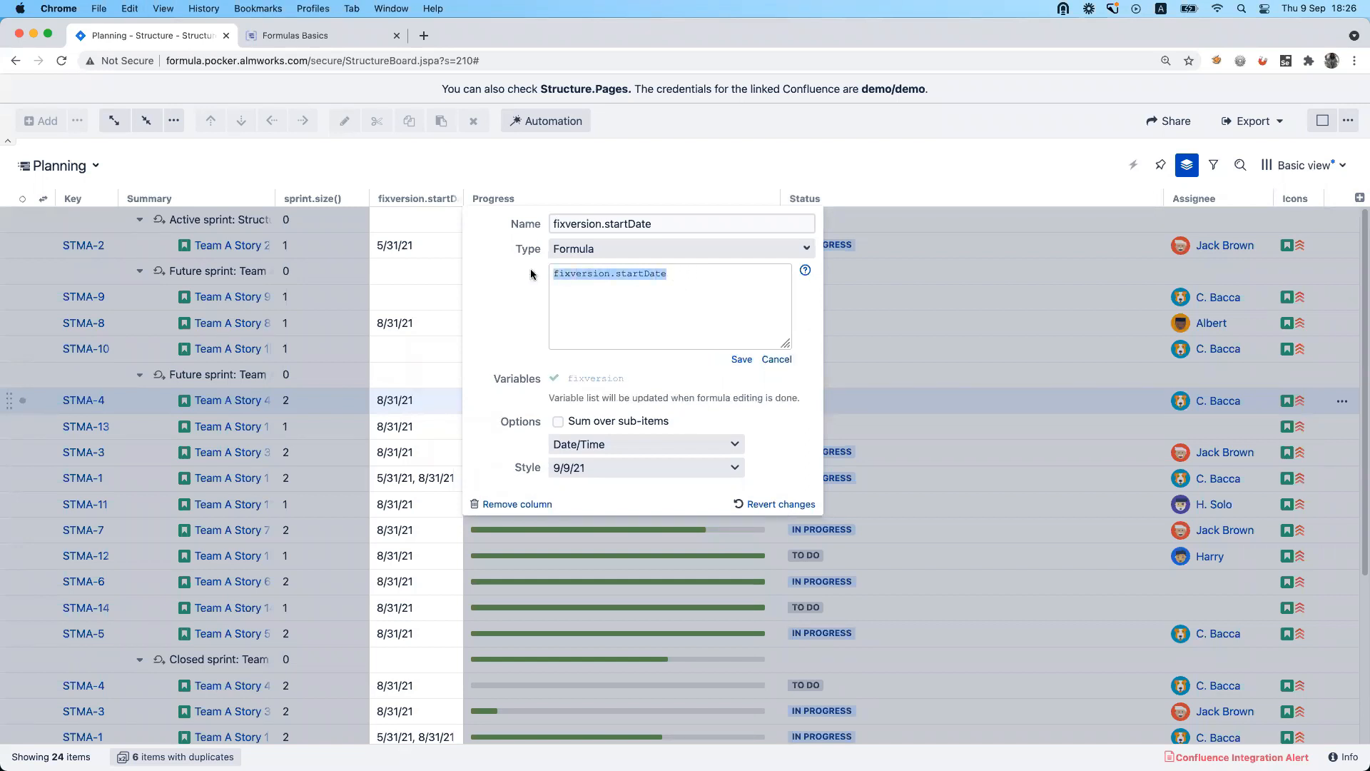
{"action": "left_click", "coordinate": [808, 447]}
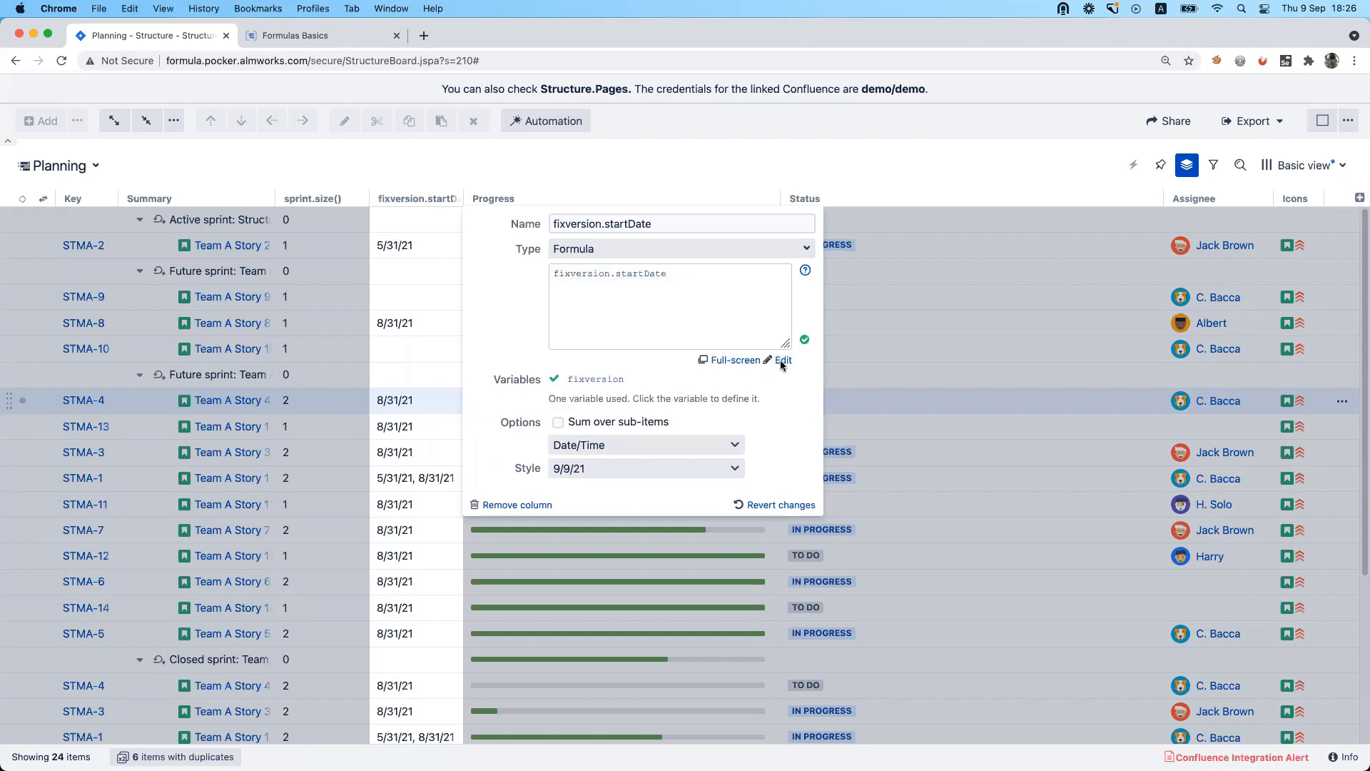
{"action": "left_click", "coordinate": [923, 380]}
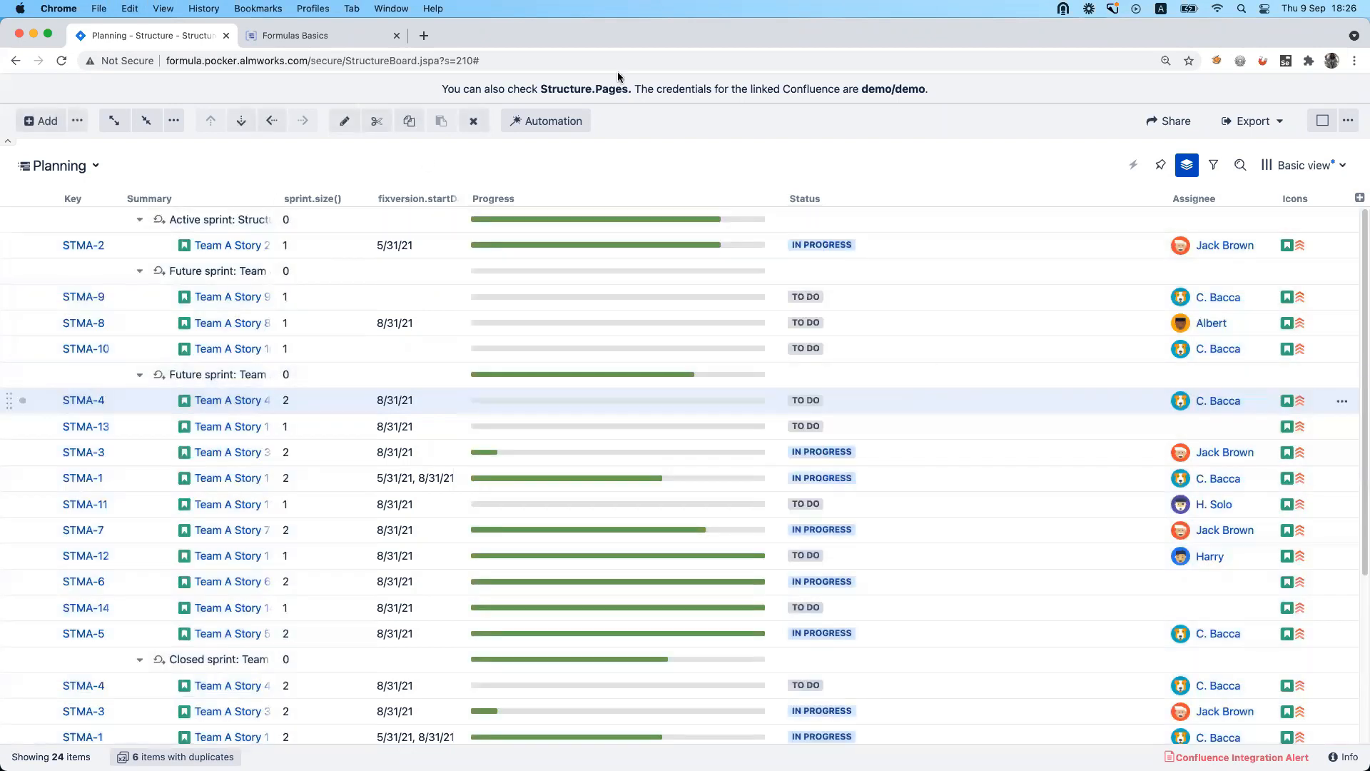
Show the structure's automation generators and remove the Group by Sprint generator.
{"action": "left_click", "coordinate": [529, 119]}
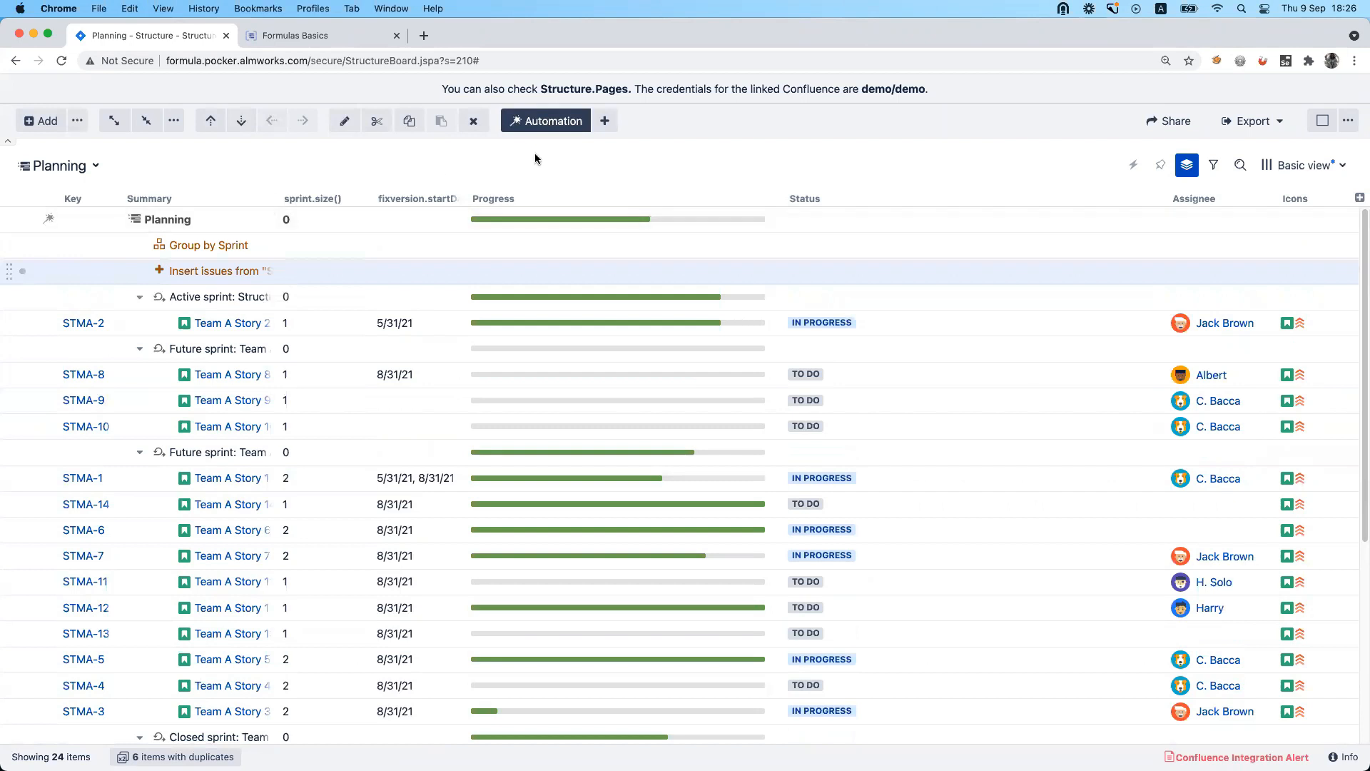
{"action": "key", "text": "Up"}
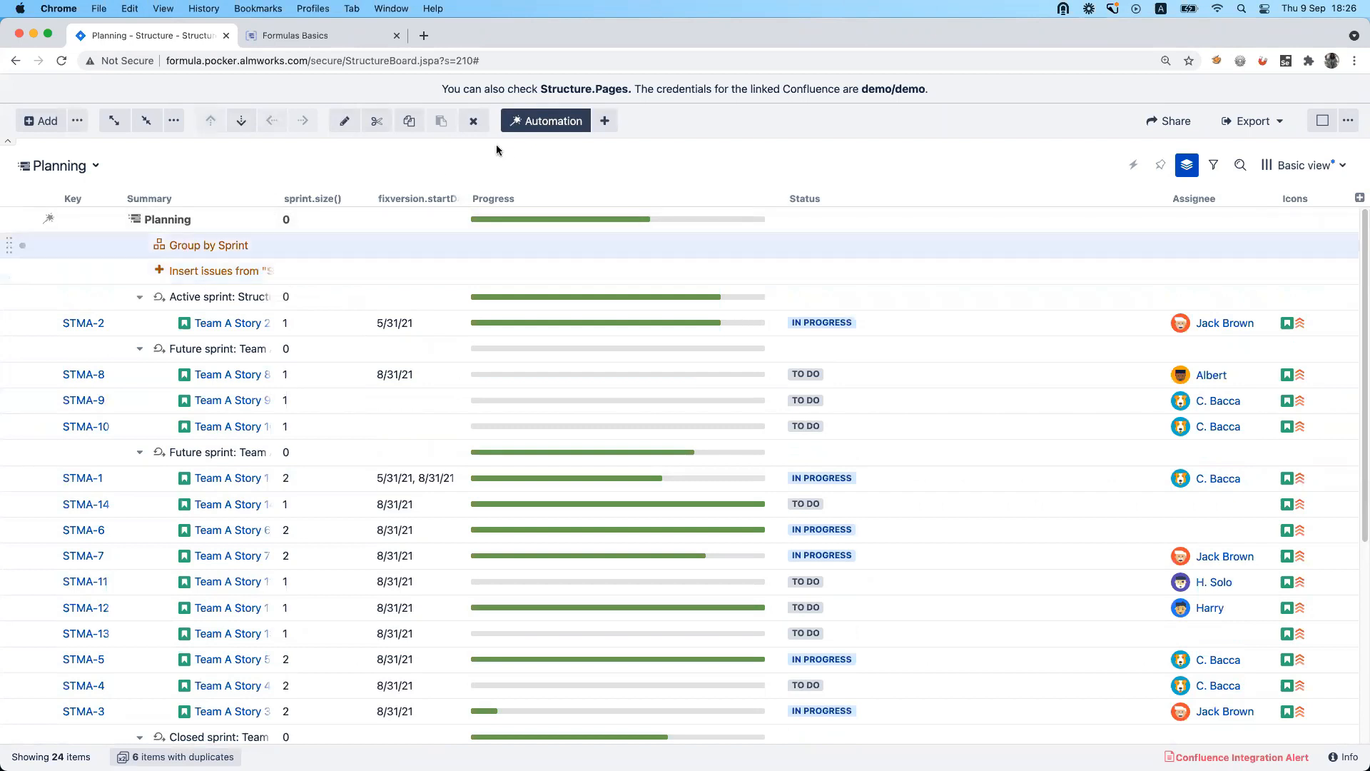
{"action": "key", "text": "Delete"}
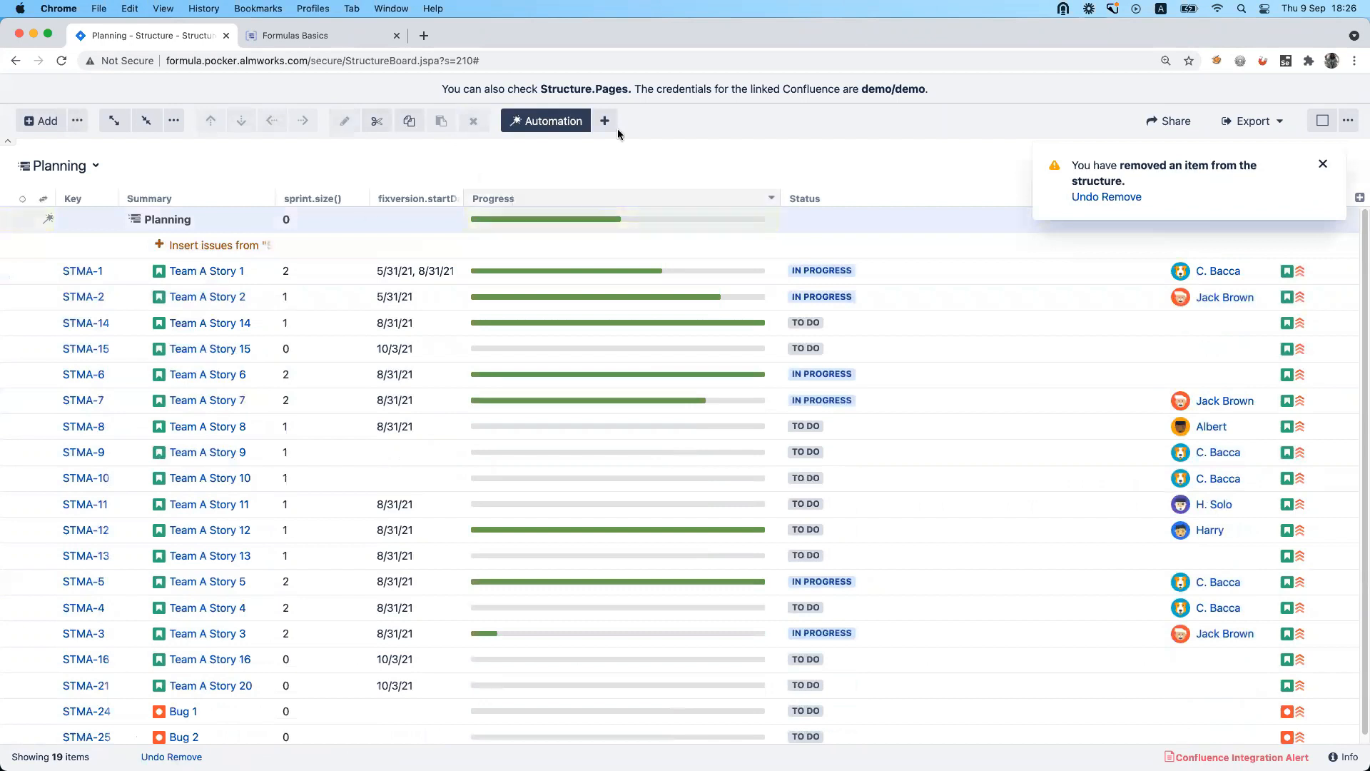
Add a Group automation generator to the Planning structure that groups by Attribute.
{"action": "left_click", "coordinate": [606, 123]}
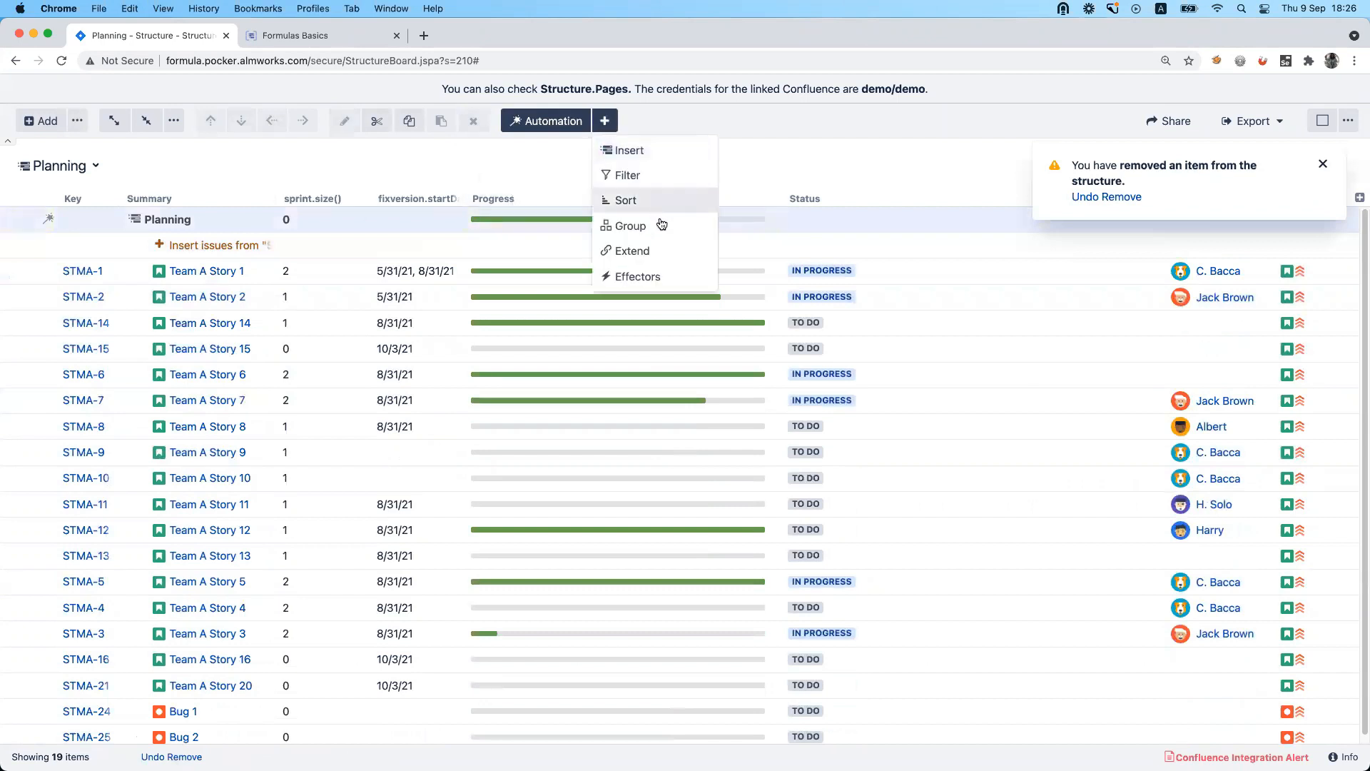
{"action": "left_click", "coordinate": [662, 225]}
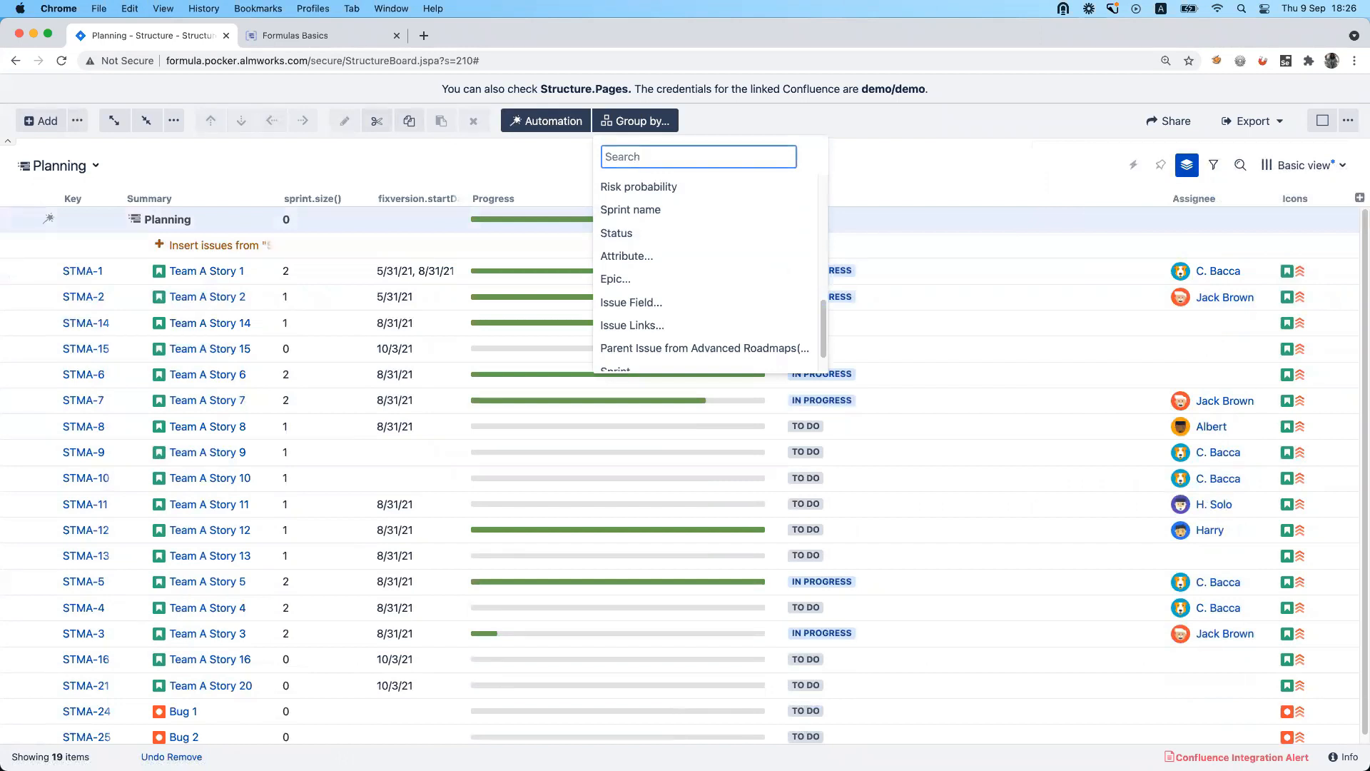
{"action": "type", "text": "at"}
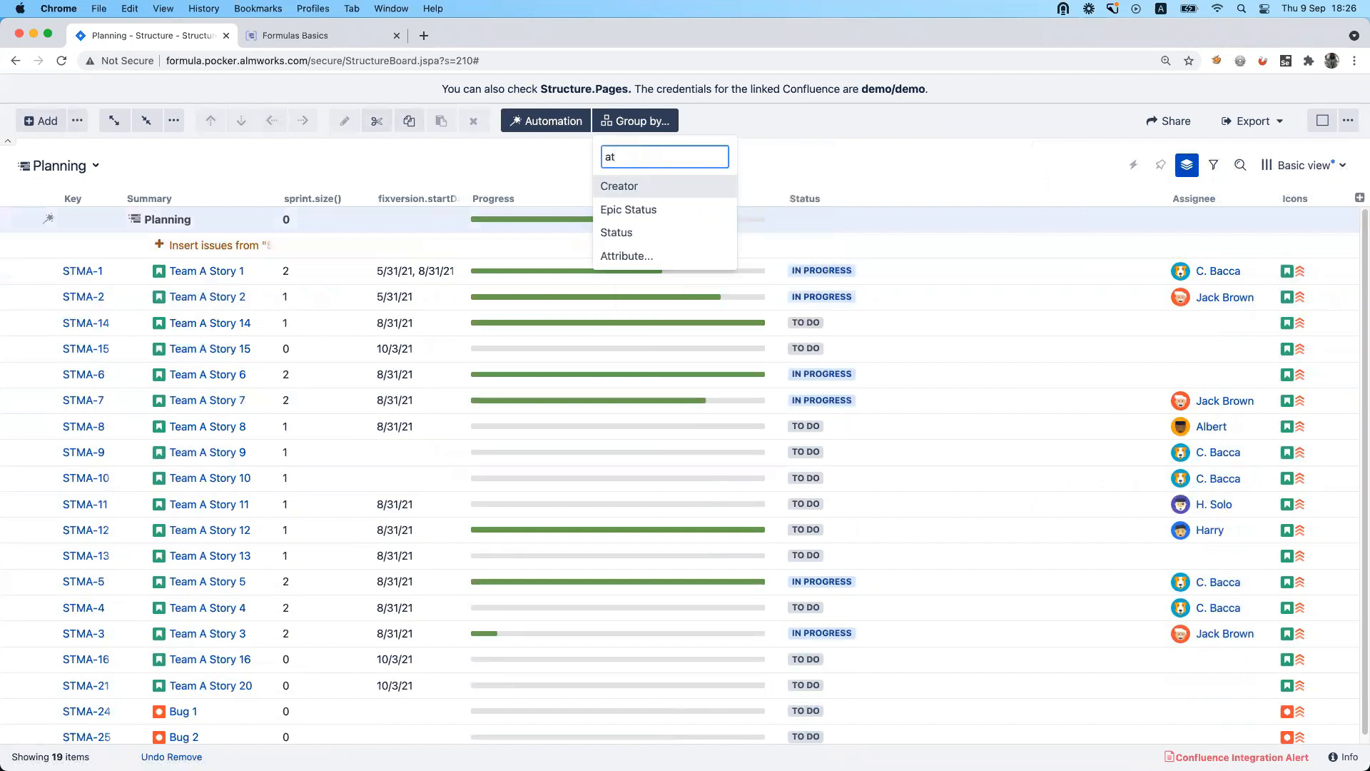
{"action": "left_click", "coordinate": [654, 256]}
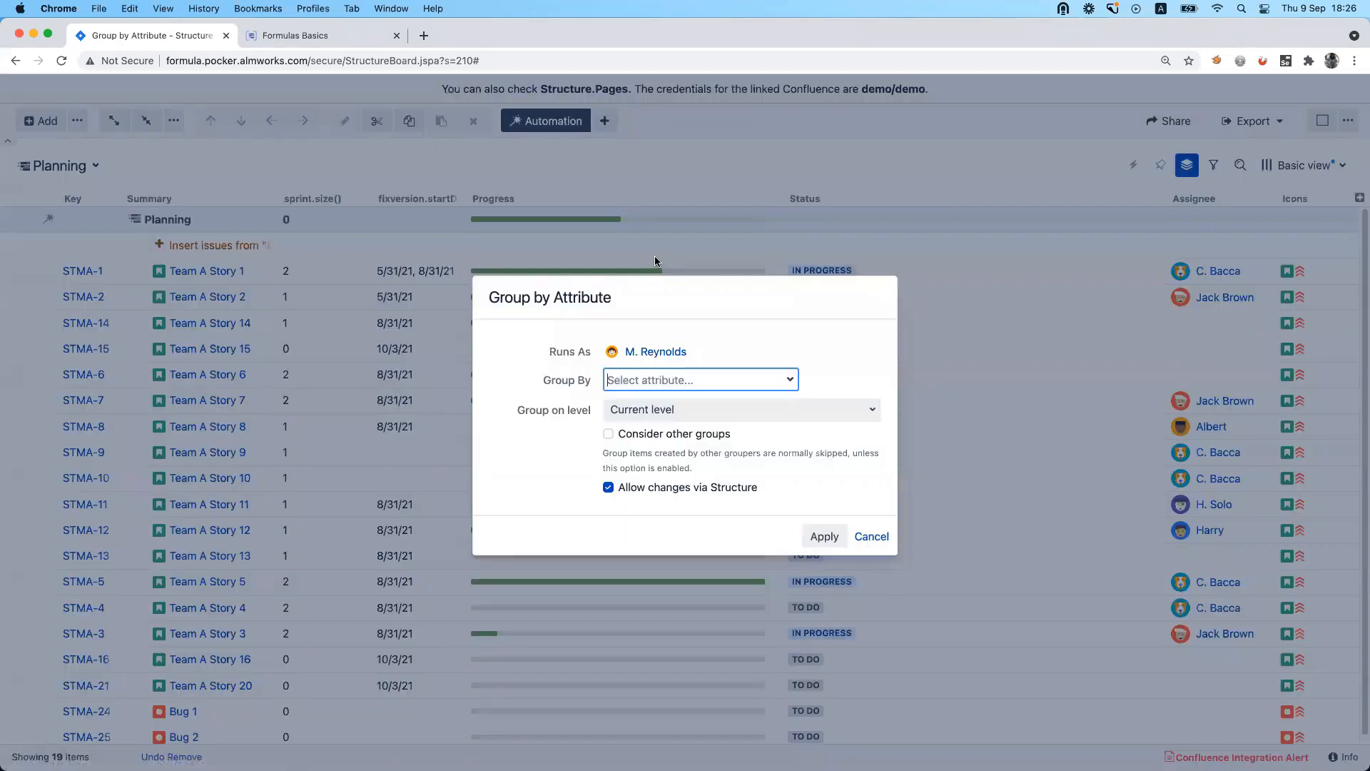
Set the generator to group by a custom formula, fixversion.startDate, save the formula and apply the grouping.
{"action": "left_click", "coordinate": [761, 379]}
{"action": "type", "text": "fo"}
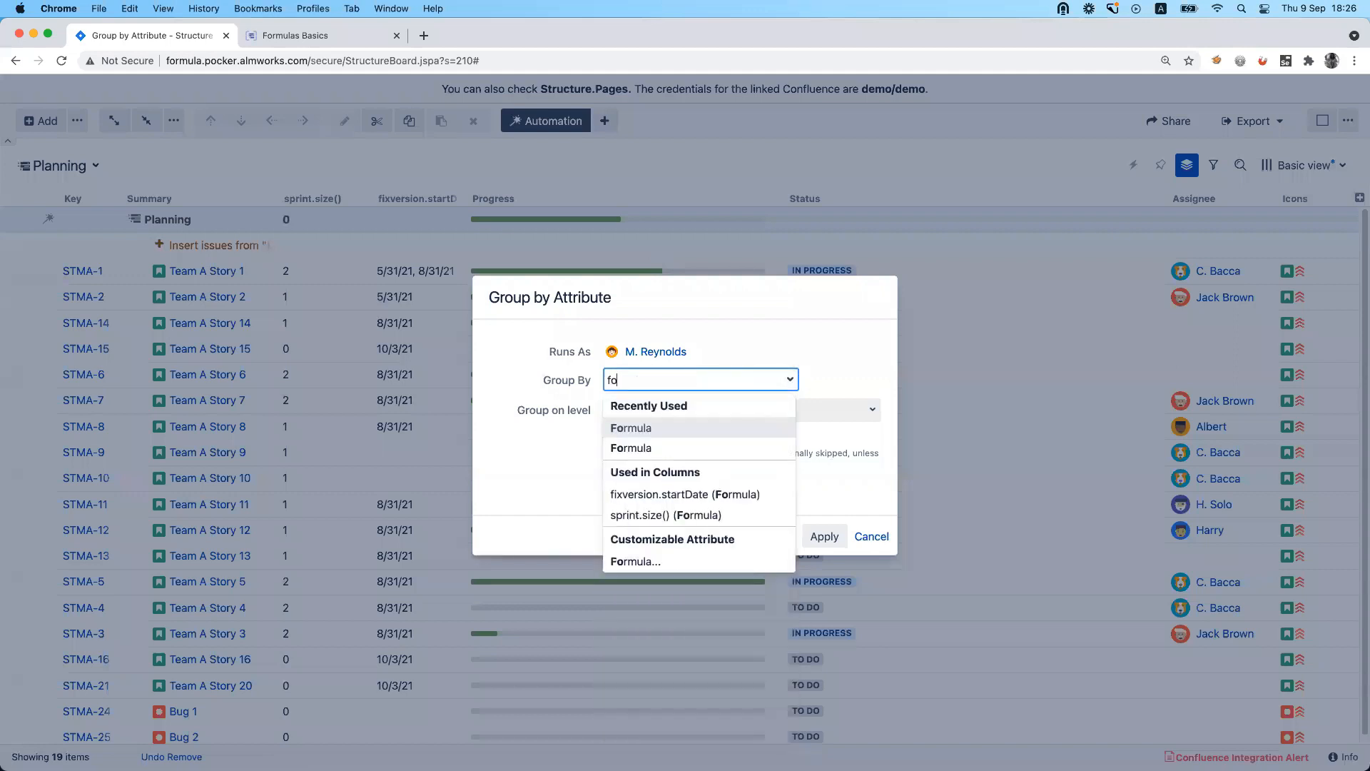
{"action": "left_click", "coordinate": [740, 561]}
{"action": "left_click", "coordinate": [701, 423]}
{"action": "key", "text": "cmd+v"}
{"action": "left_click", "coordinate": [799, 507]}
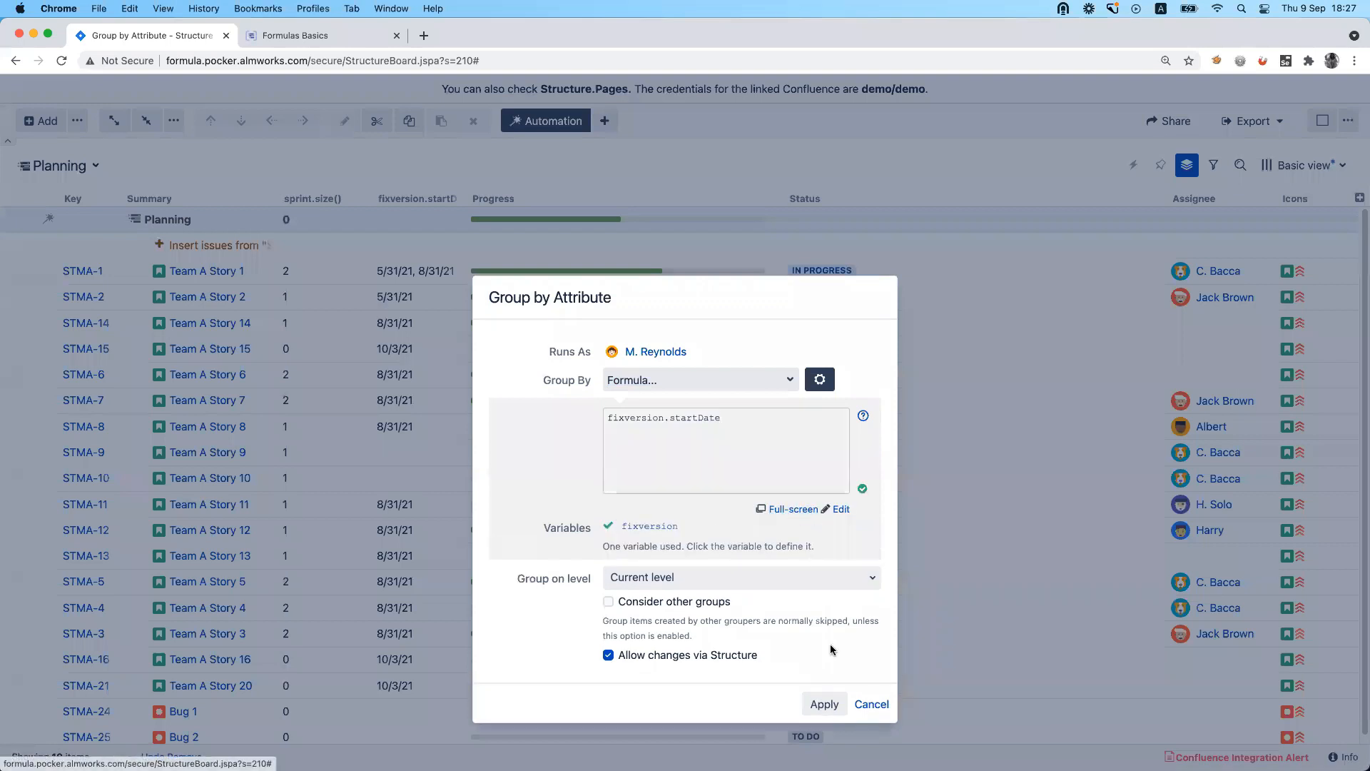
{"action": "left_click", "coordinate": [827, 701]}
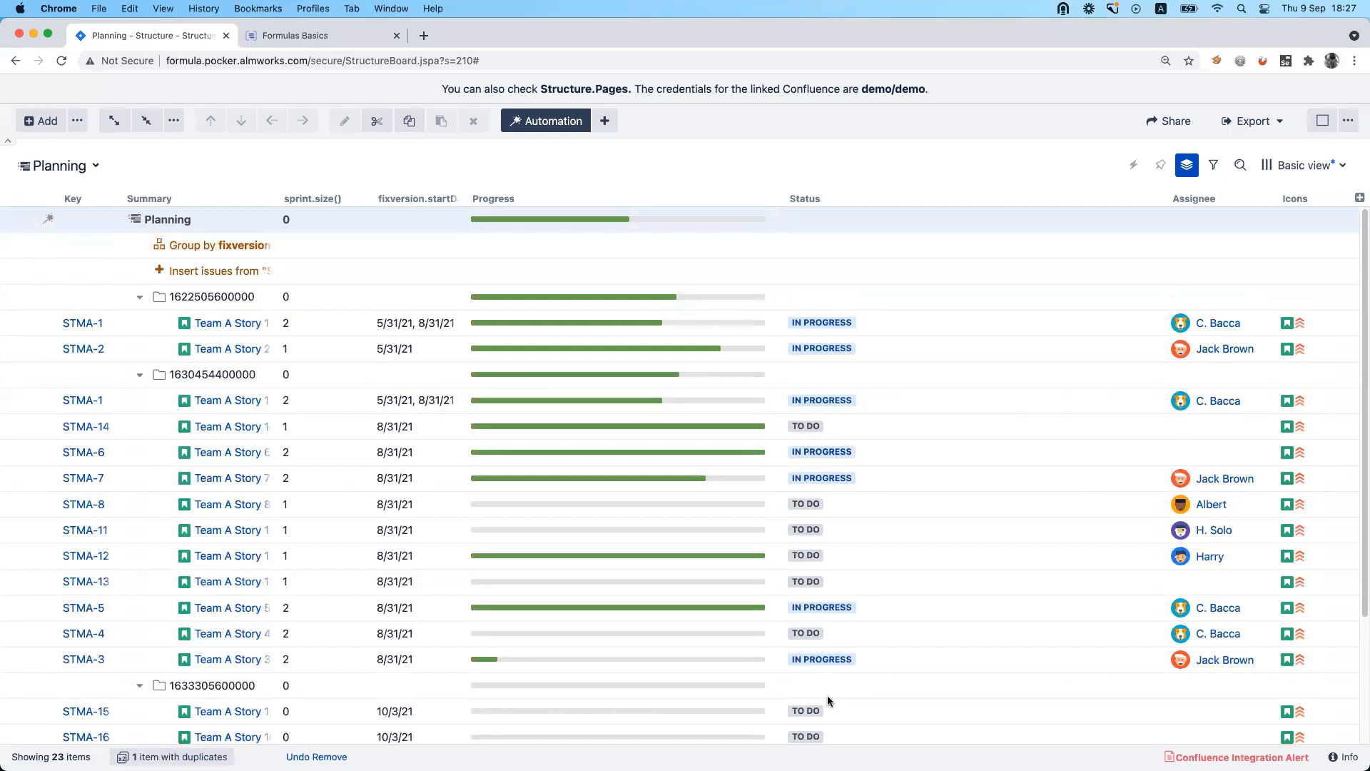
Open the fixversion generator's formula for editing and insert format_datetime( in front of fixversion.startDate.
{"action": "left_click", "coordinate": [230, 246]}
{"action": "left_click", "coordinate": [230, 247]}
{"action": "left_click", "coordinate": [820, 379]}
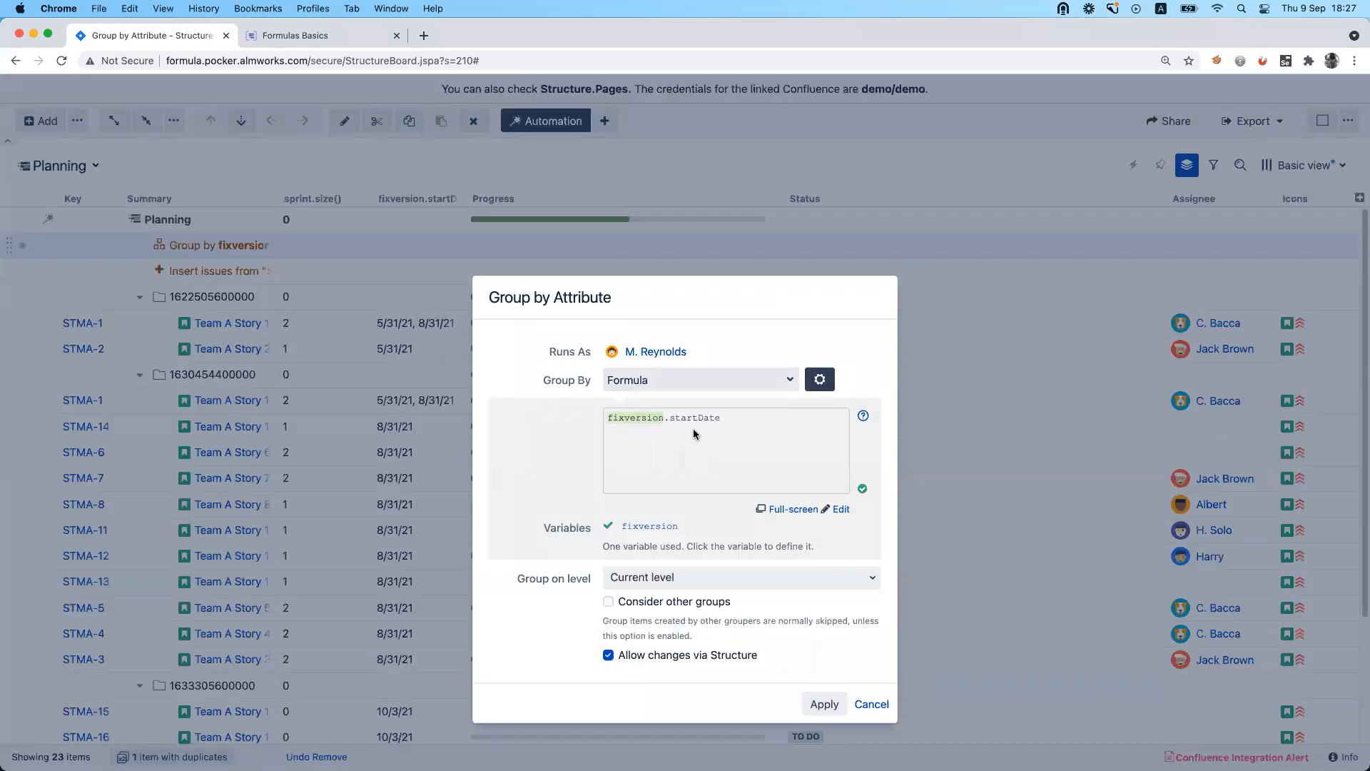
{"action": "left_click", "coordinate": [608, 419]}
{"action": "type", "text": "format"}
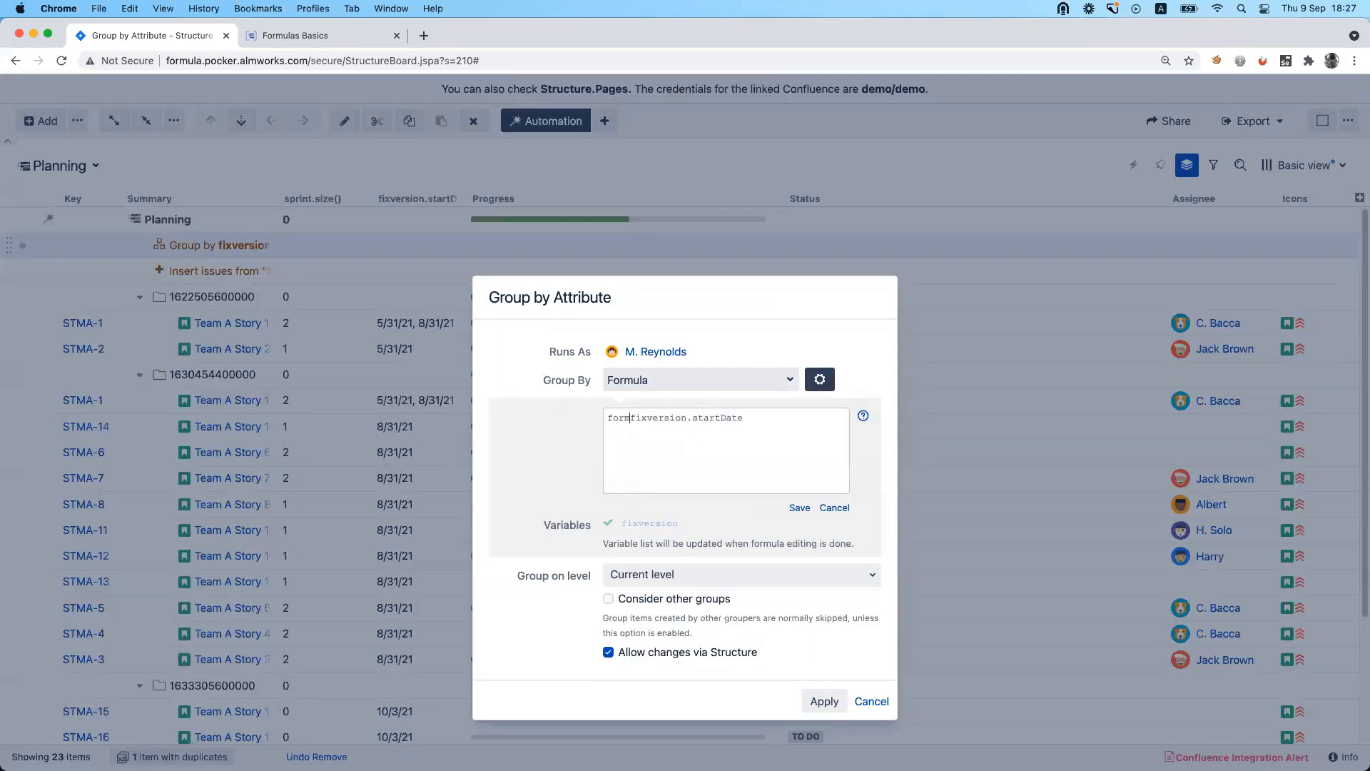
{"action": "type", "text": "_datetime("}
Complete the grouping formula as format_datetime(fixversion.startDate, "yyyy-MM-dd"), save it and apply the generator.
{"action": "left_click", "coordinate": [816, 418]}
{"action": "type", "text": ", \"yyyy-"}
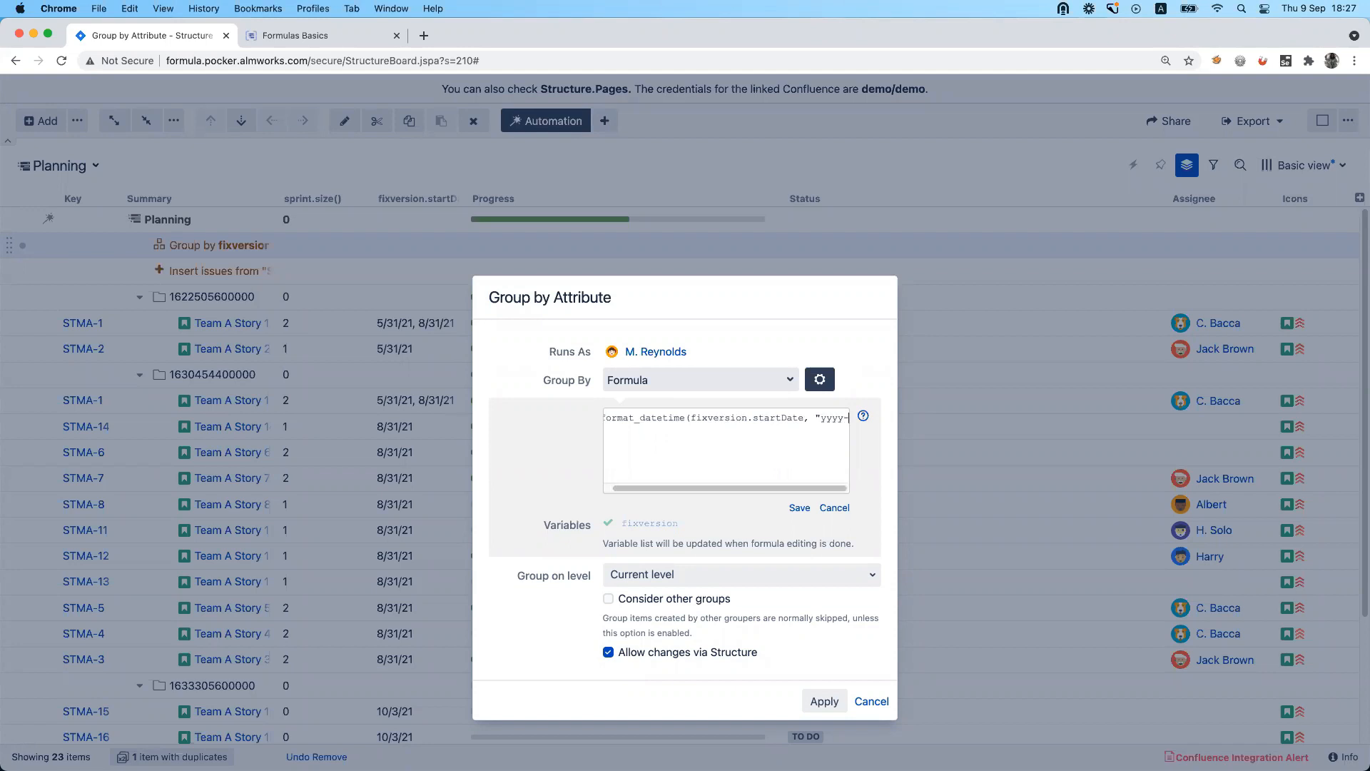
{"action": "type", "text": "MM-dd"}
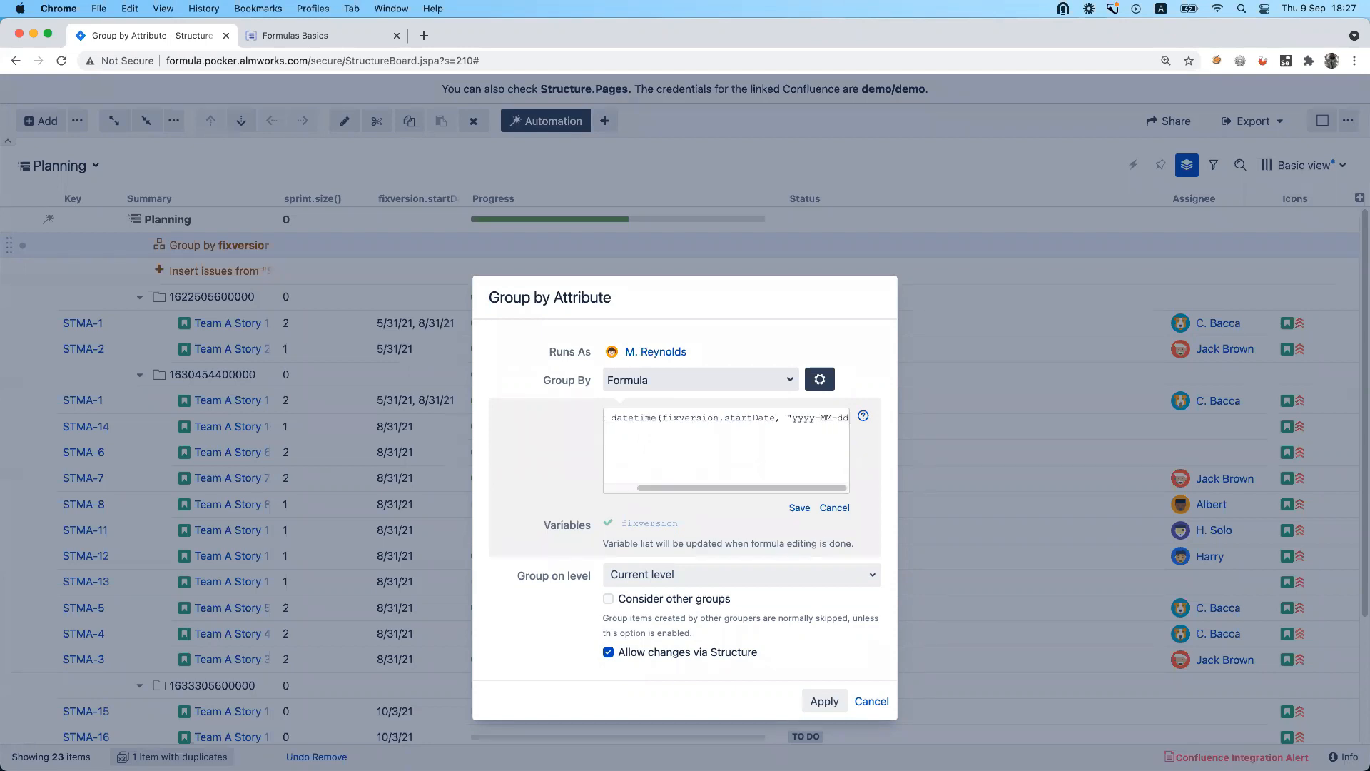
{"action": "type", "text": "\")"}
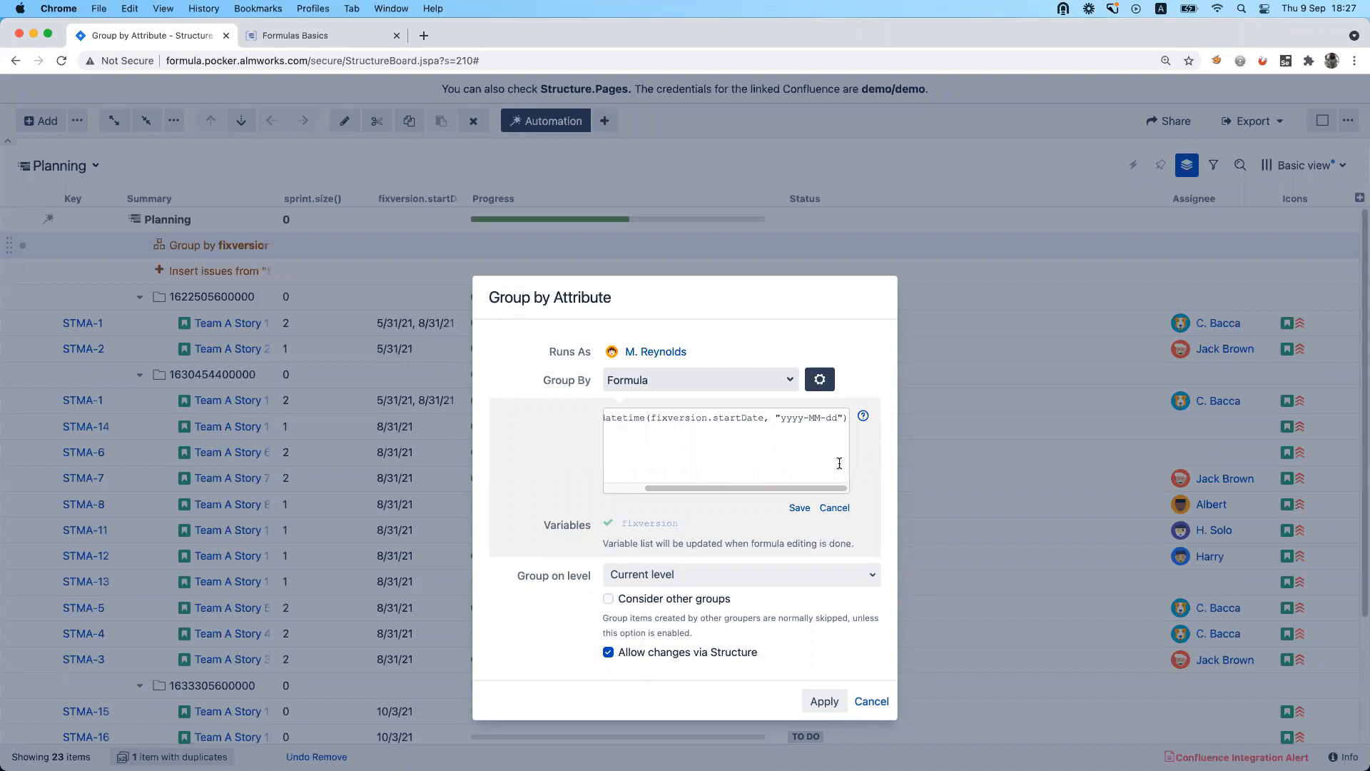
{"action": "left_click", "coordinate": [800, 508]}
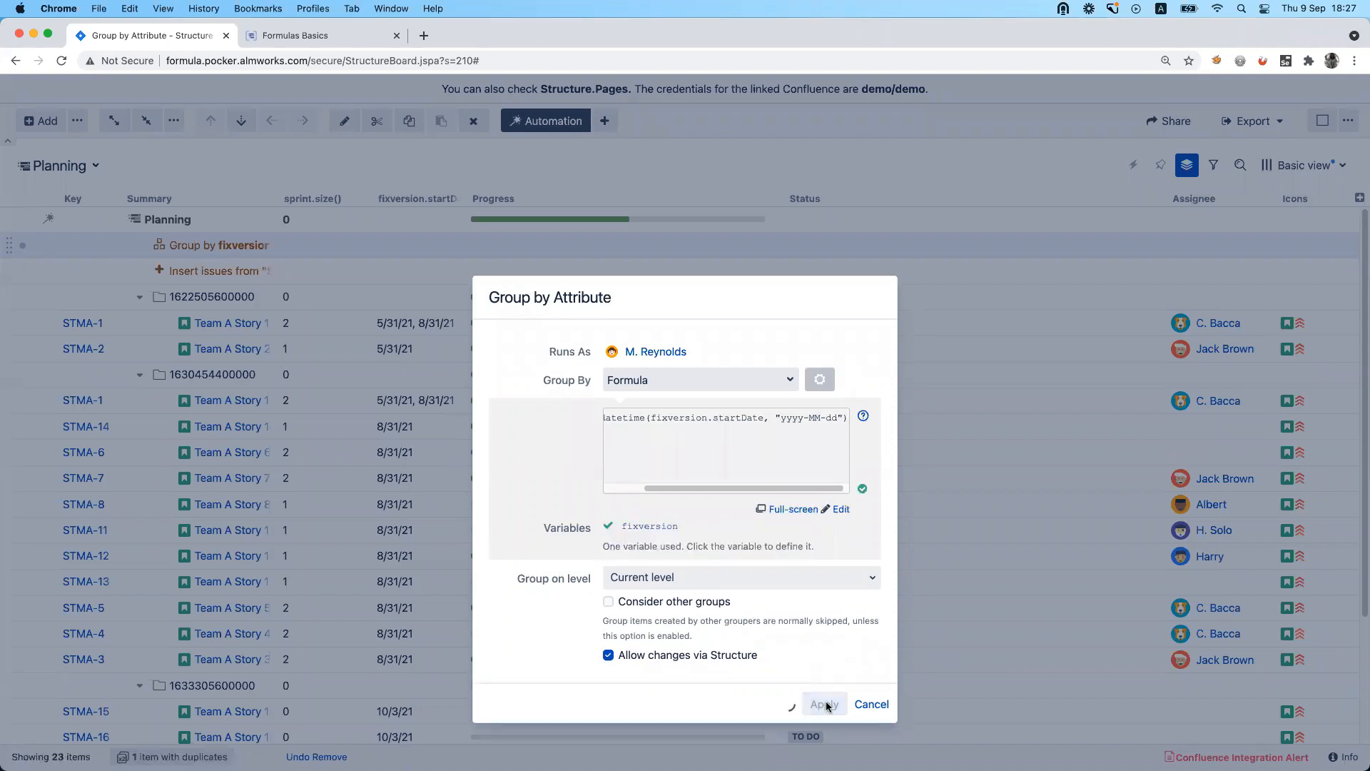
{"action": "left_click", "coordinate": [824, 704]}
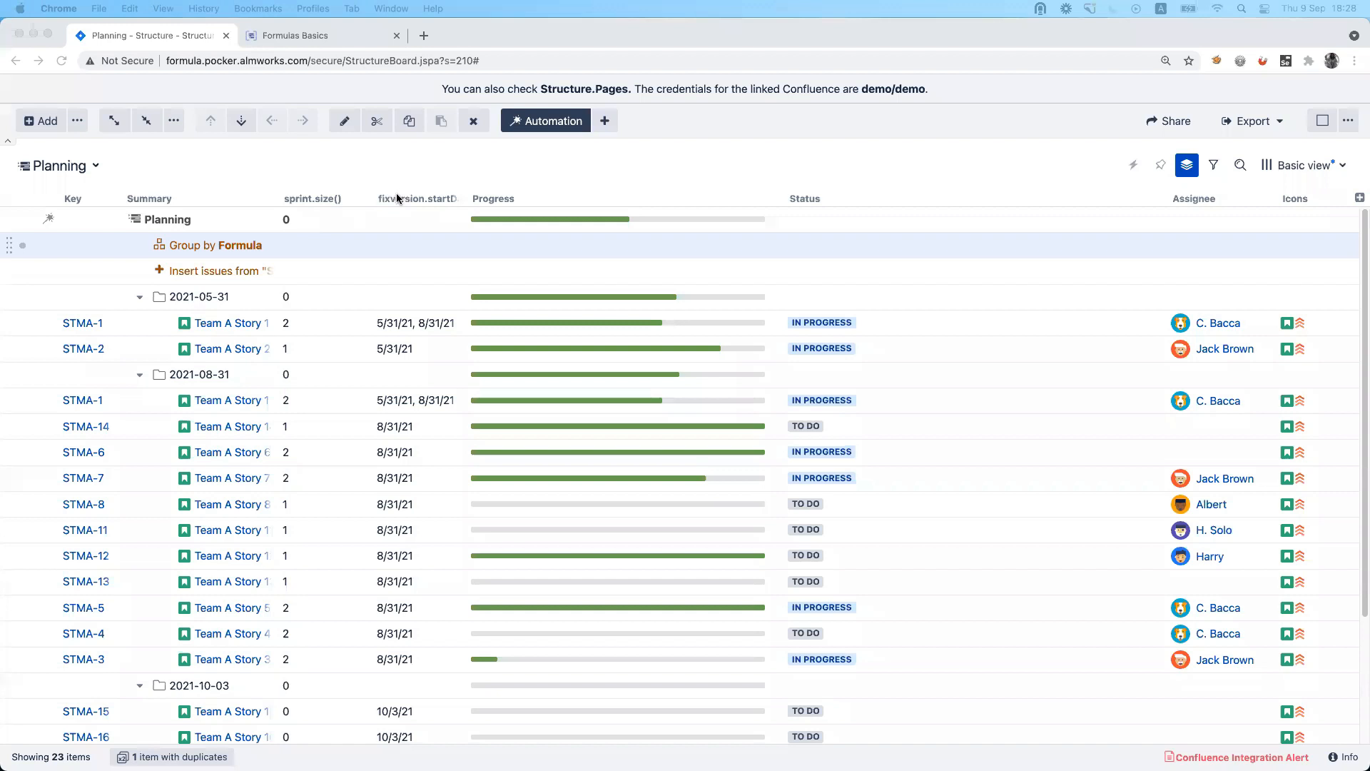
Add a WSJF (SAFe) column to the structure from the column templates.
{"action": "left_click", "coordinate": [1359, 198]}
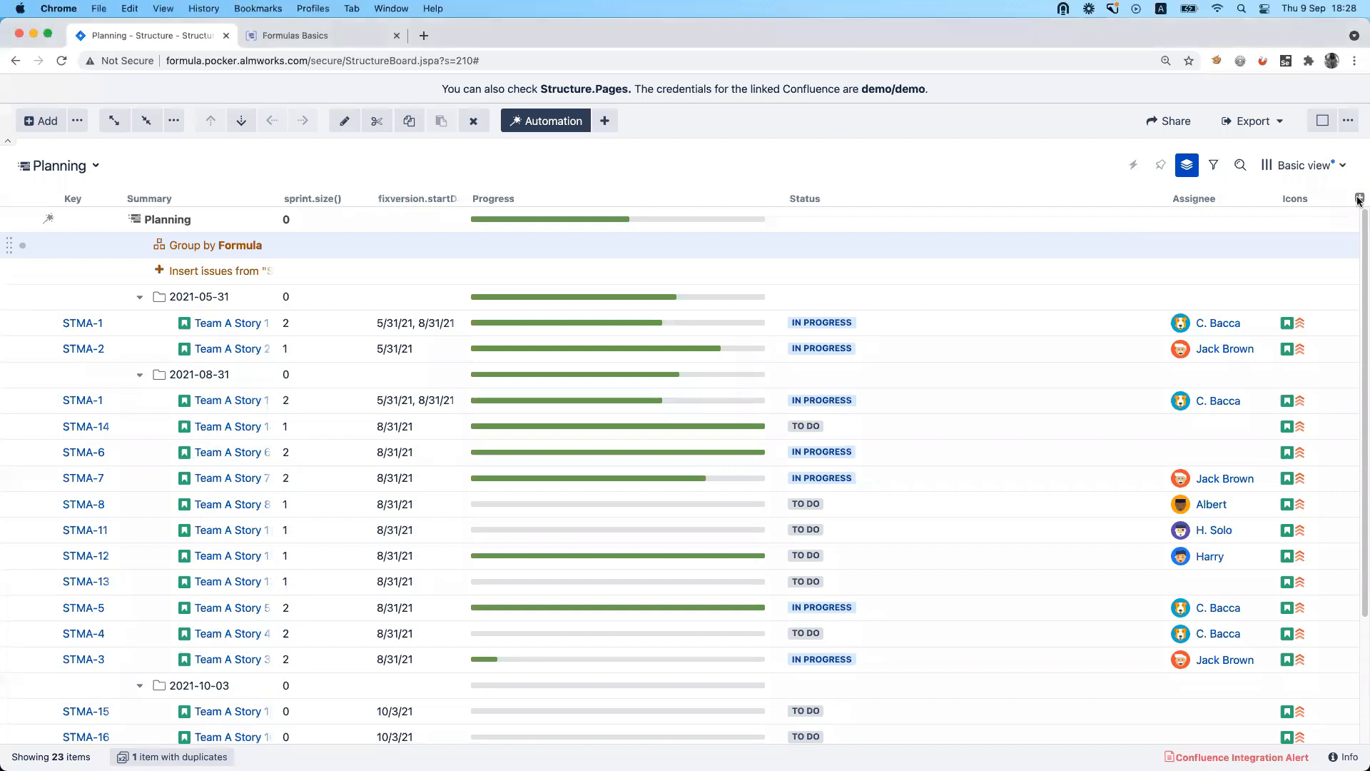
{"action": "left_click", "coordinate": [1360, 198]}
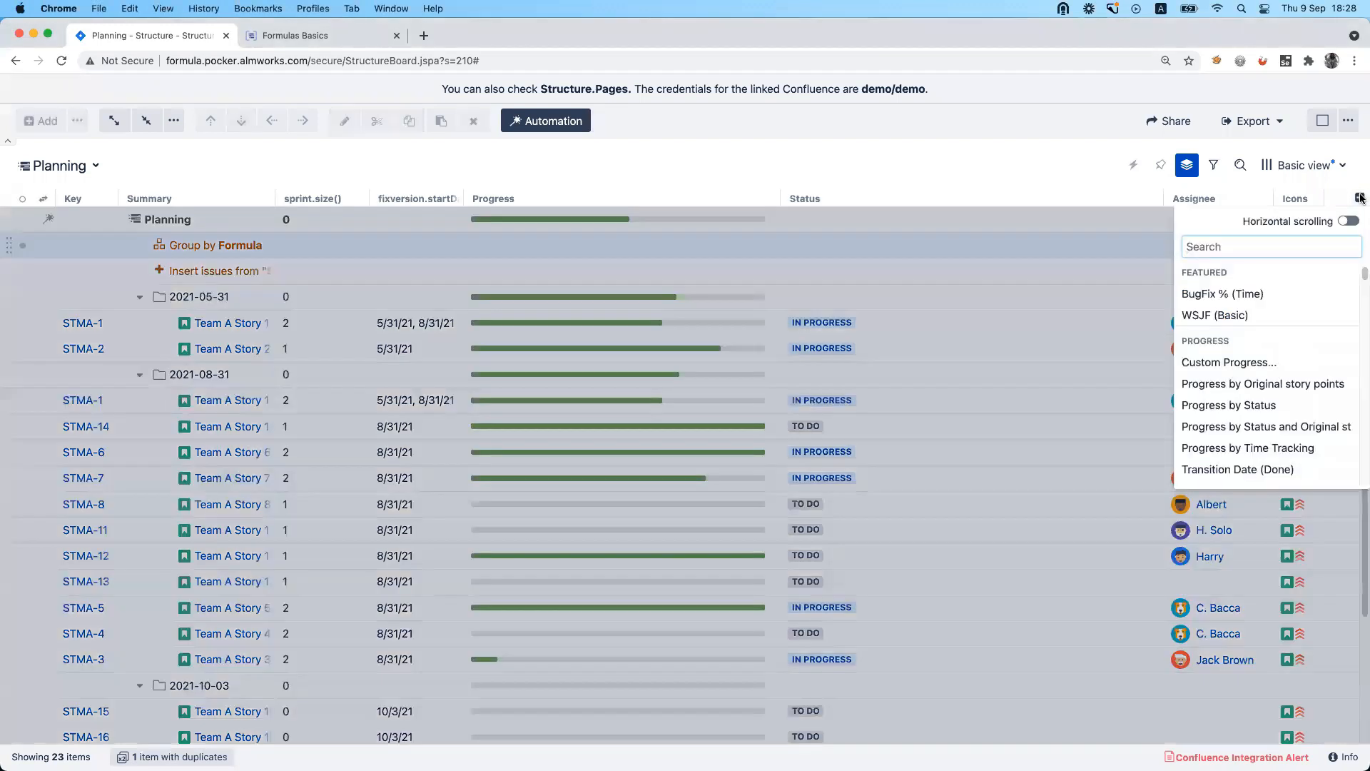
{"action": "type", "text": "ws"}
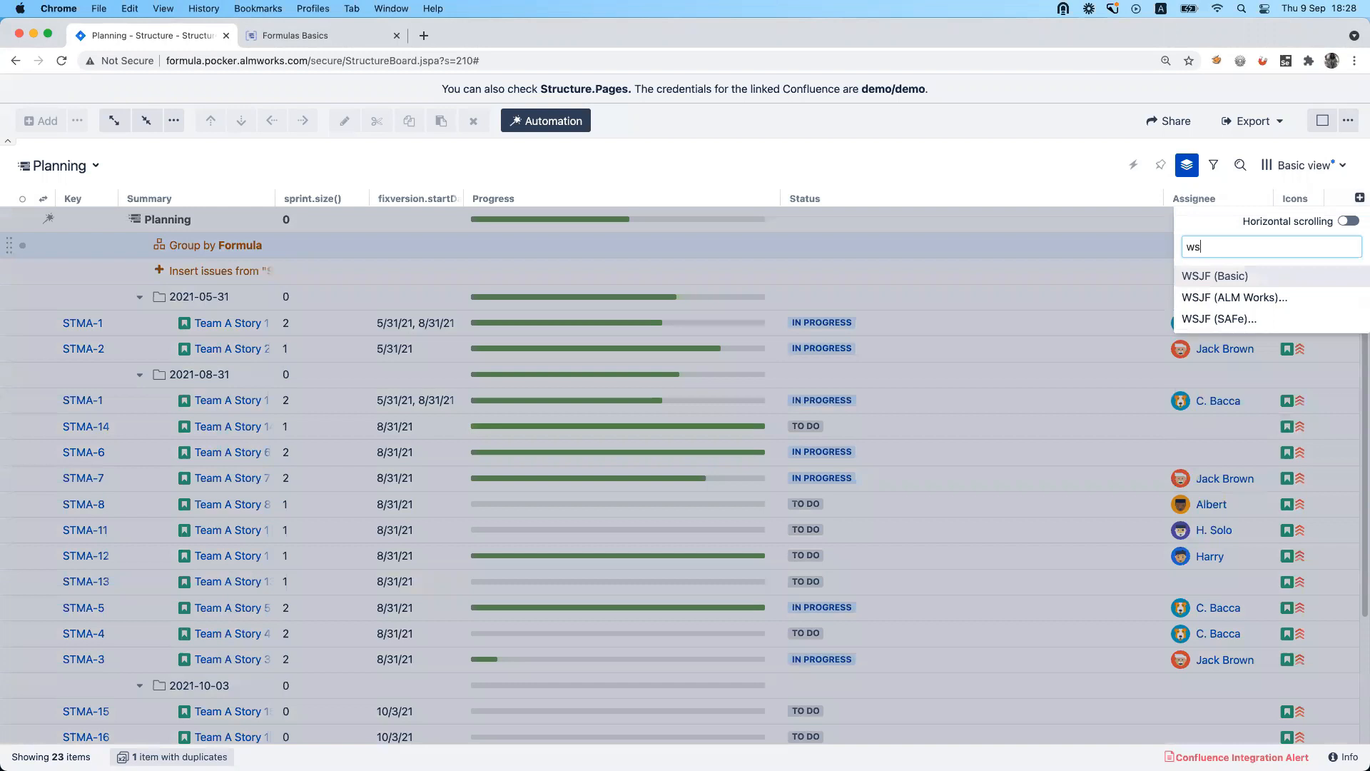
{"action": "left_click", "coordinate": [1237, 319]}
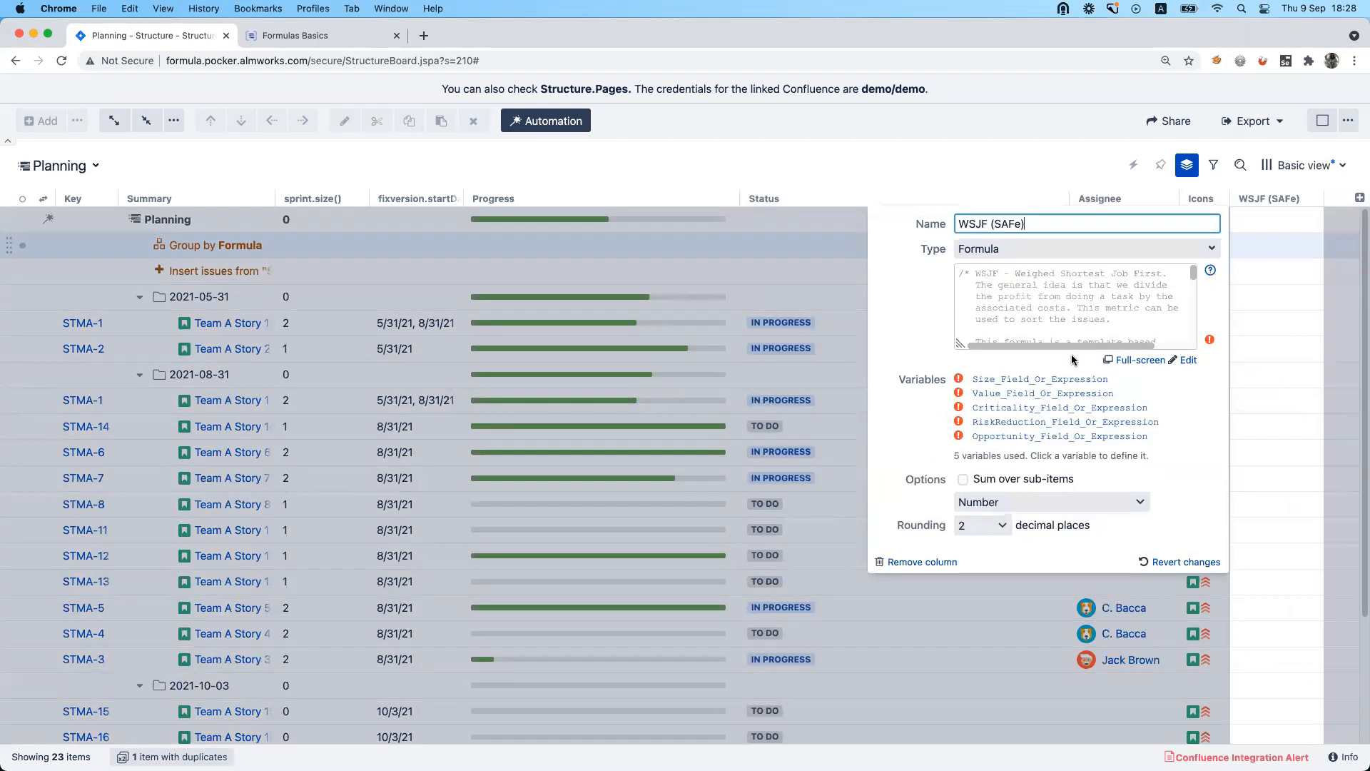
Examine the WSJF (SAFe) variable Size_Field_Or_Expression and its attribute choices, leaving it undefined, and close the column's settings.
{"action": "left_click", "coordinate": [988, 379]}
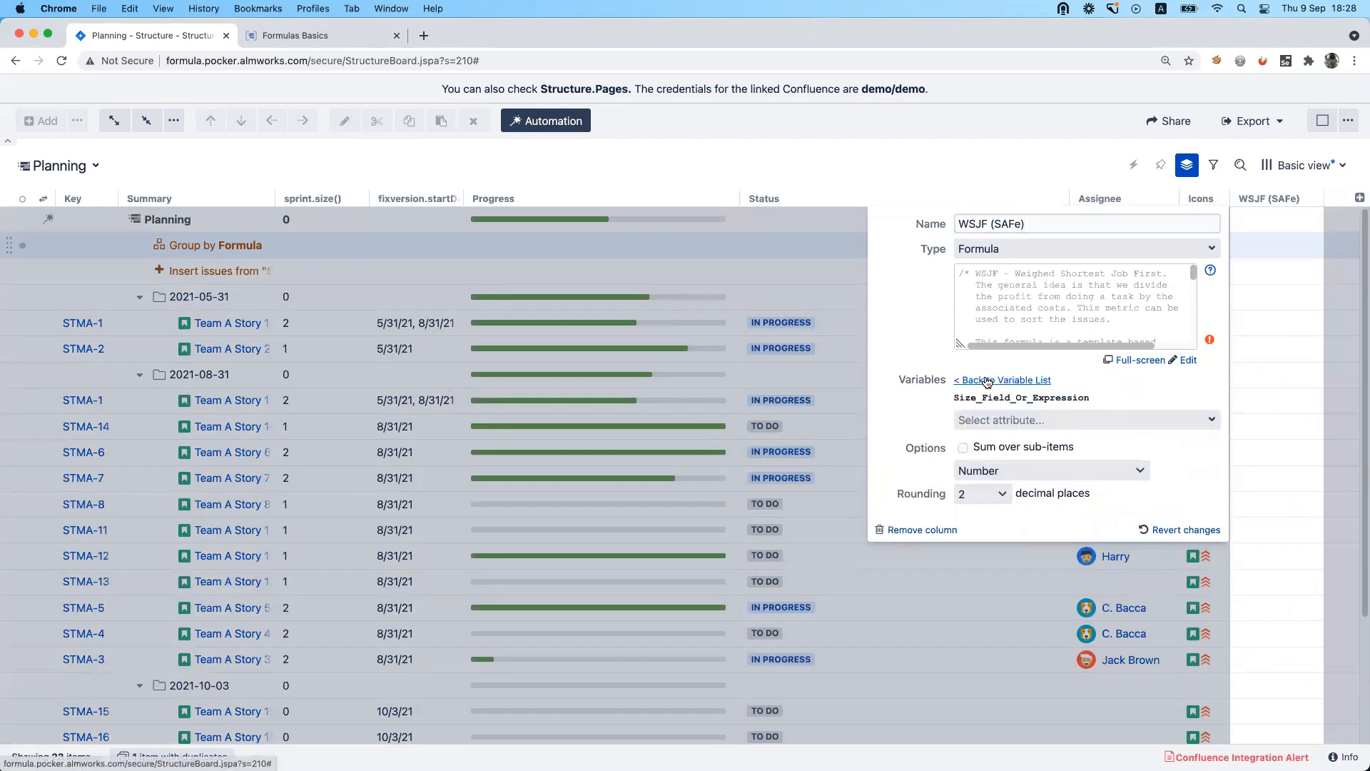
{"action": "left_click_drag", "start_coordinate": [954, 395], "coordinate": [1099, 402]}
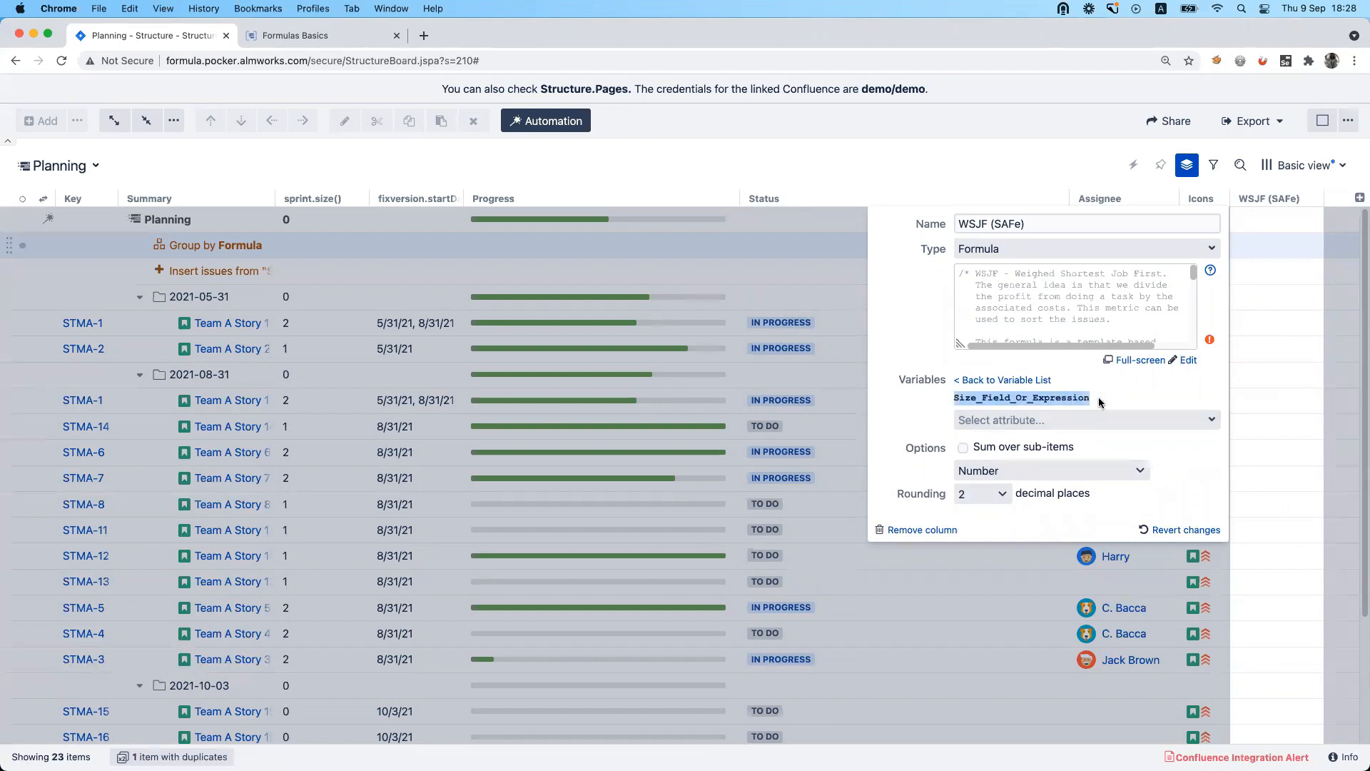
{"action": "left_click", "coordinate": [1167, 421]}
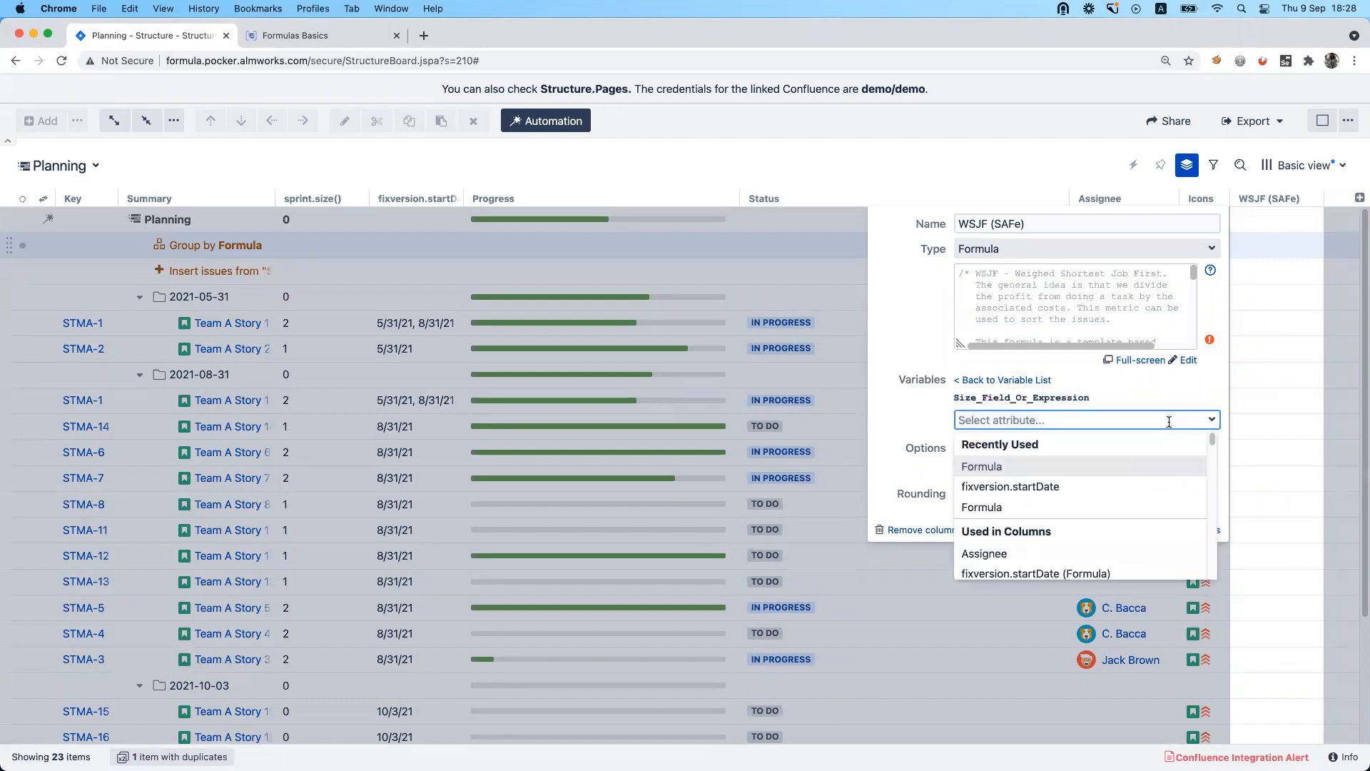
{"action": "left_click", "coordinate": [1013, 381]}
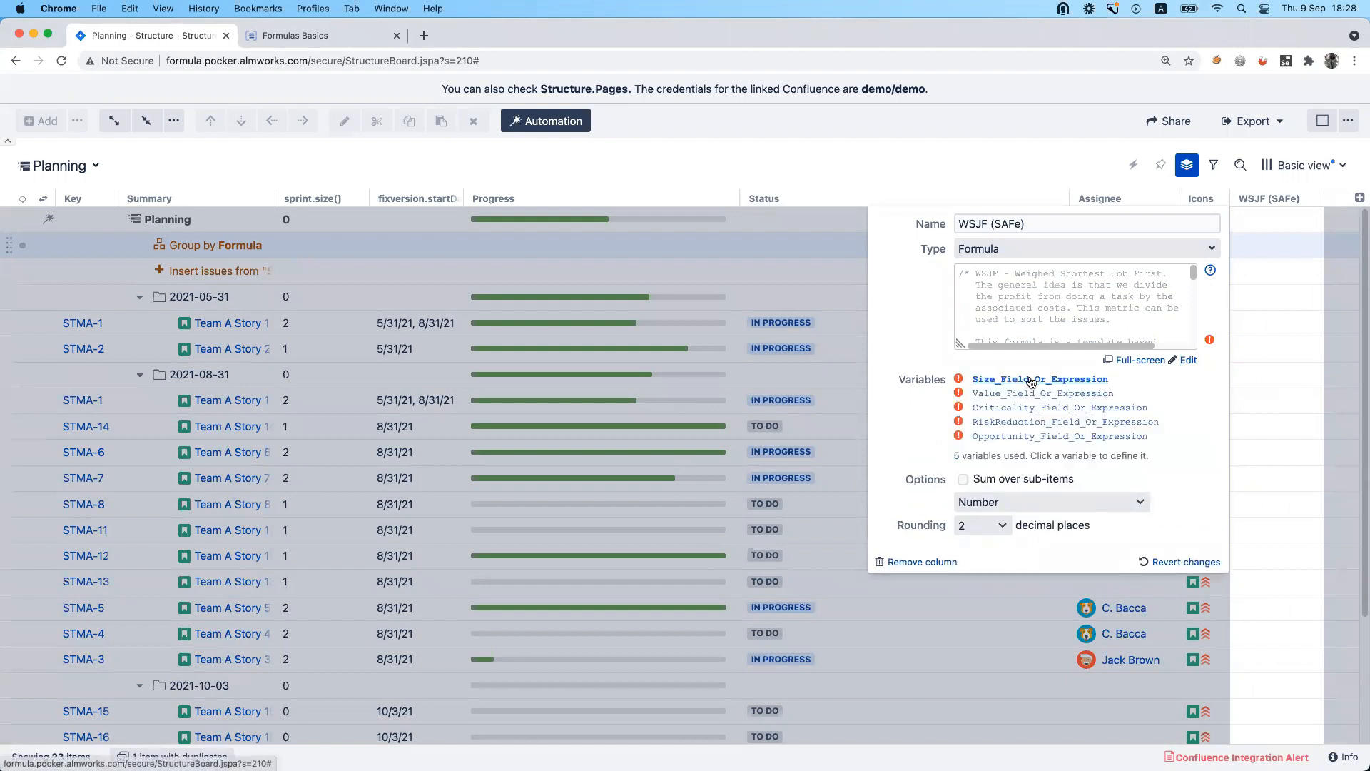
{"action": "left_click", "coordinate": [1063, 176]}
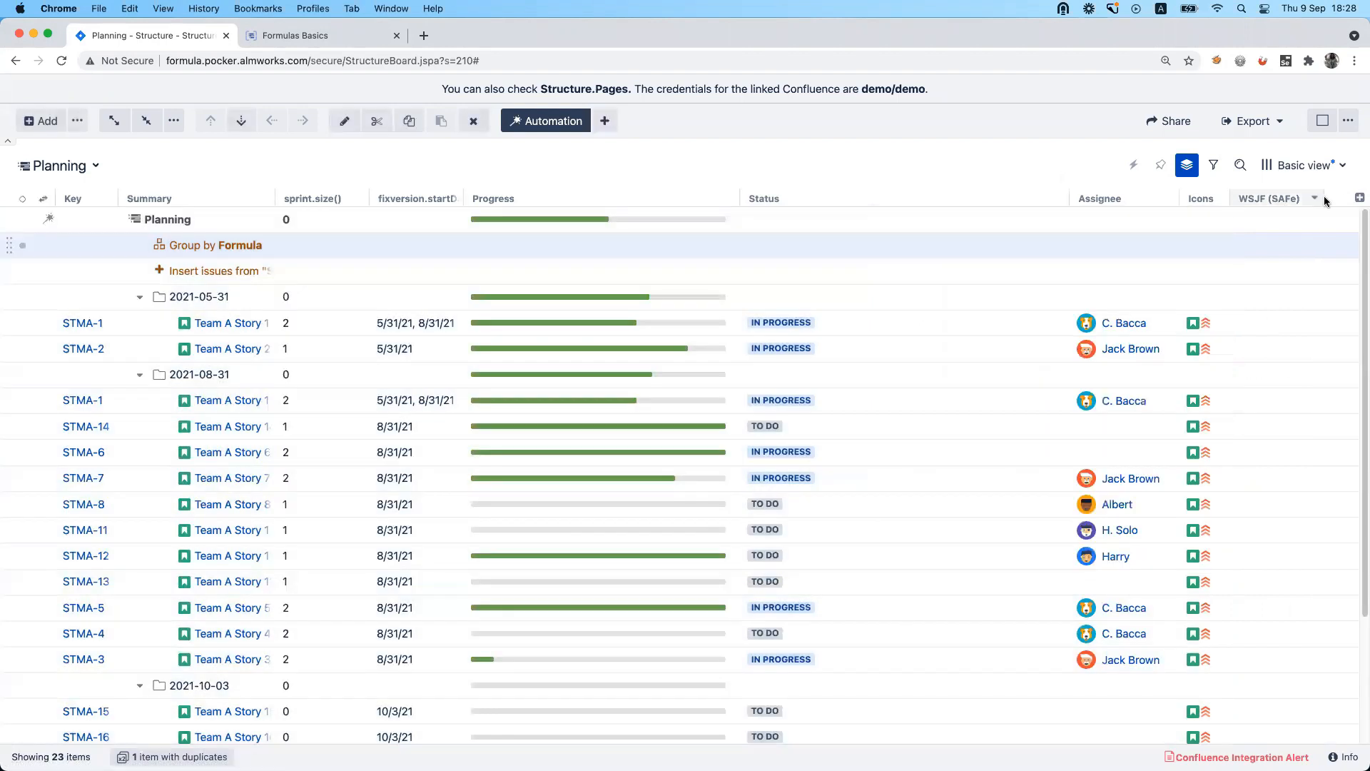
Add a WSJF (ALM Works) column to the structure from the column templates.
{"action": "left_click", "coordinate": [1361, 199]}
{"action": "type", "text": "ws"}
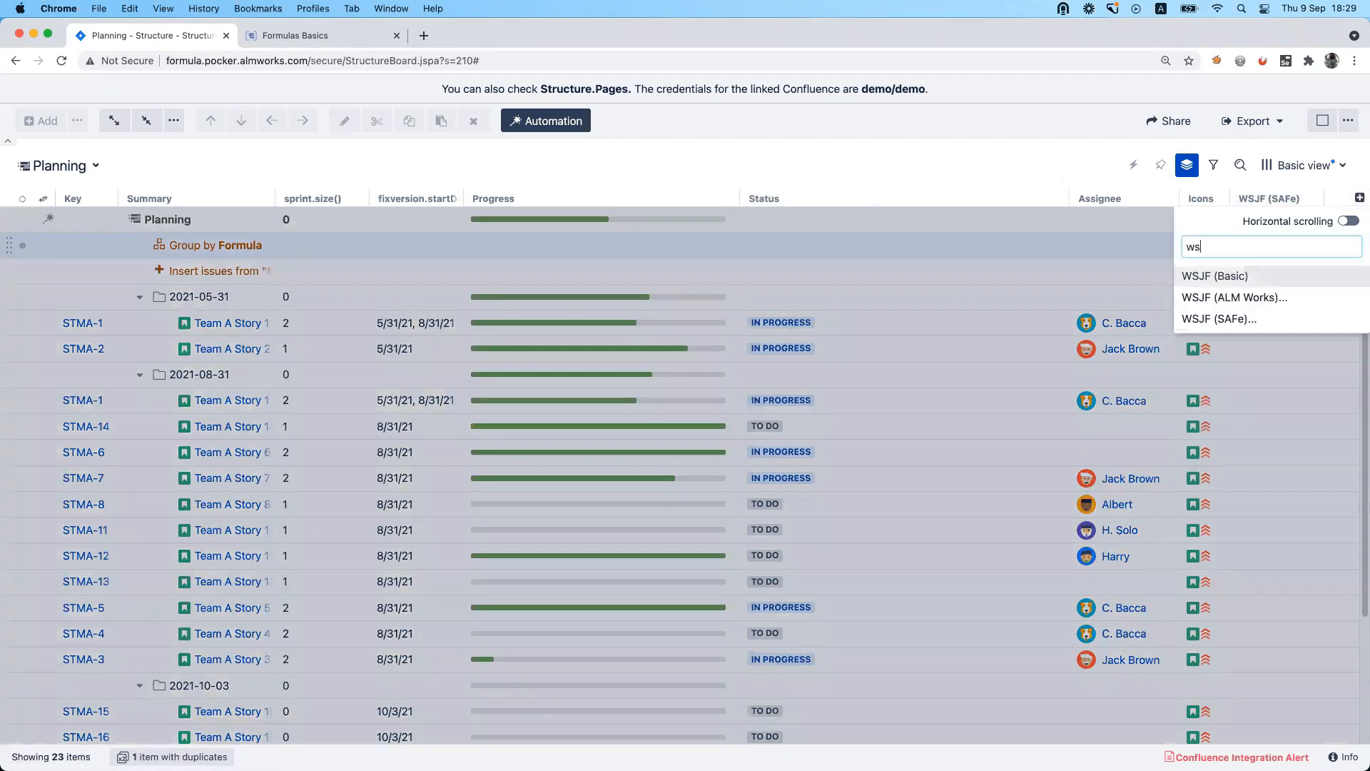
{"action": "left_click", "coordinate": [1309, 297]}
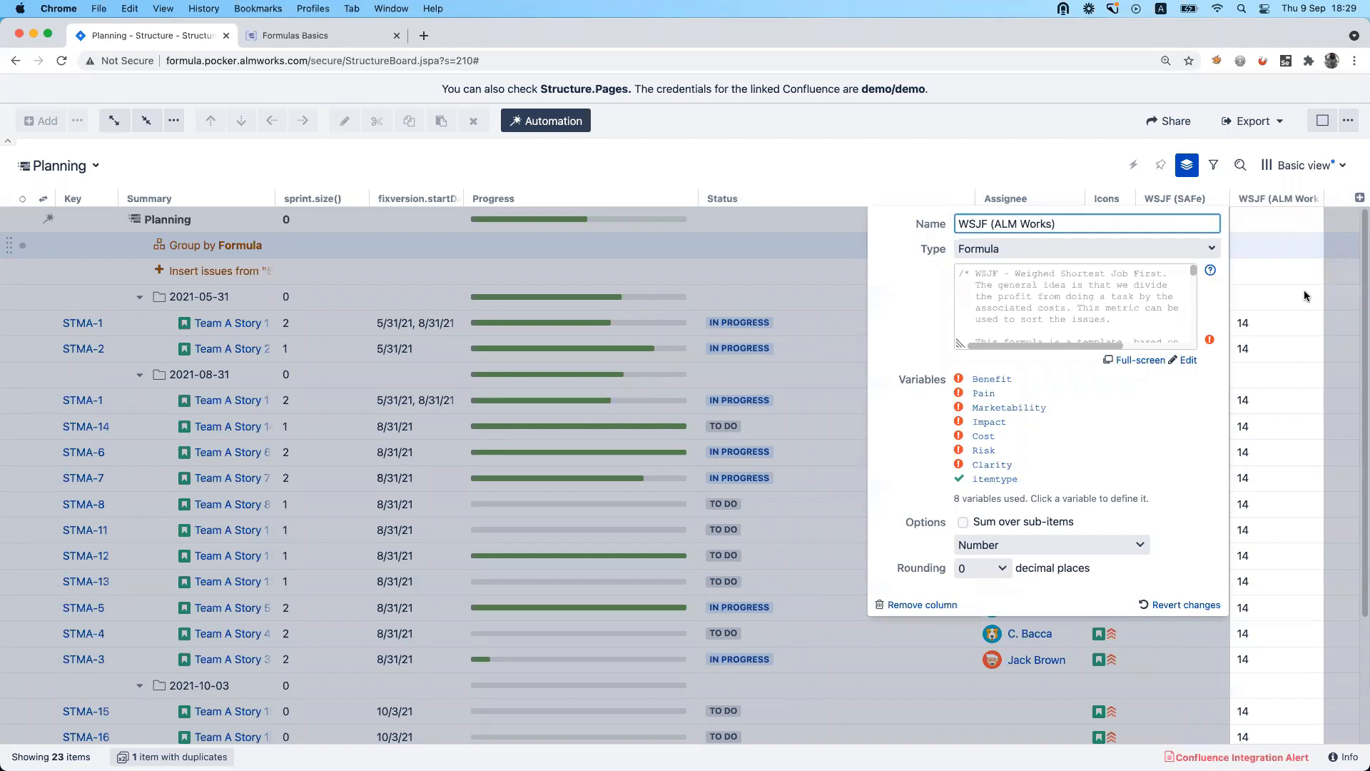
Enlarge the WSJF (ALM Works) formula box, examine the Benefit variable and the formula's comments, and close the column's settings.
{"action": "left_click_drag", "start_coordinate": [960, 344], "coordinate": [779, 429]}
{"action": "left_click", "coordinate": [819, 467]}
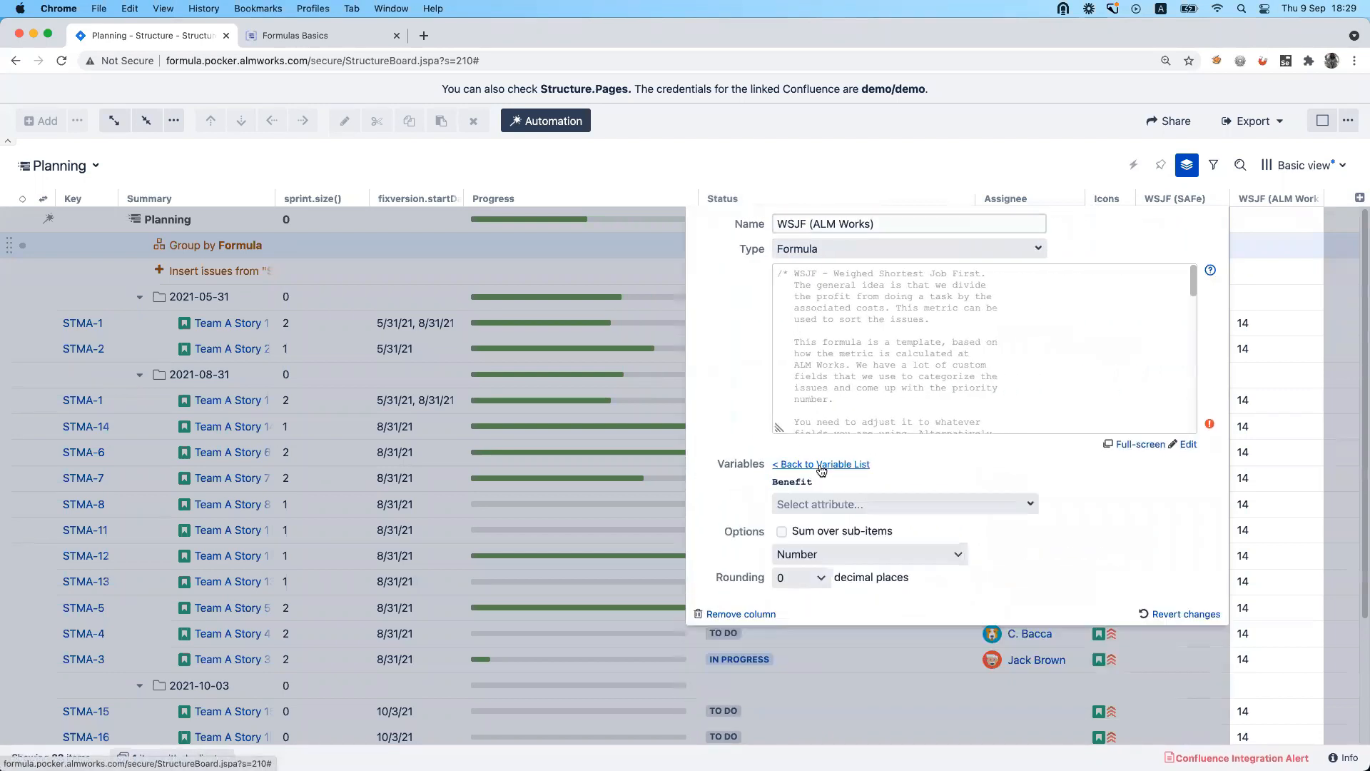
{"action": "left_click", "coordinate": [793, 465]}
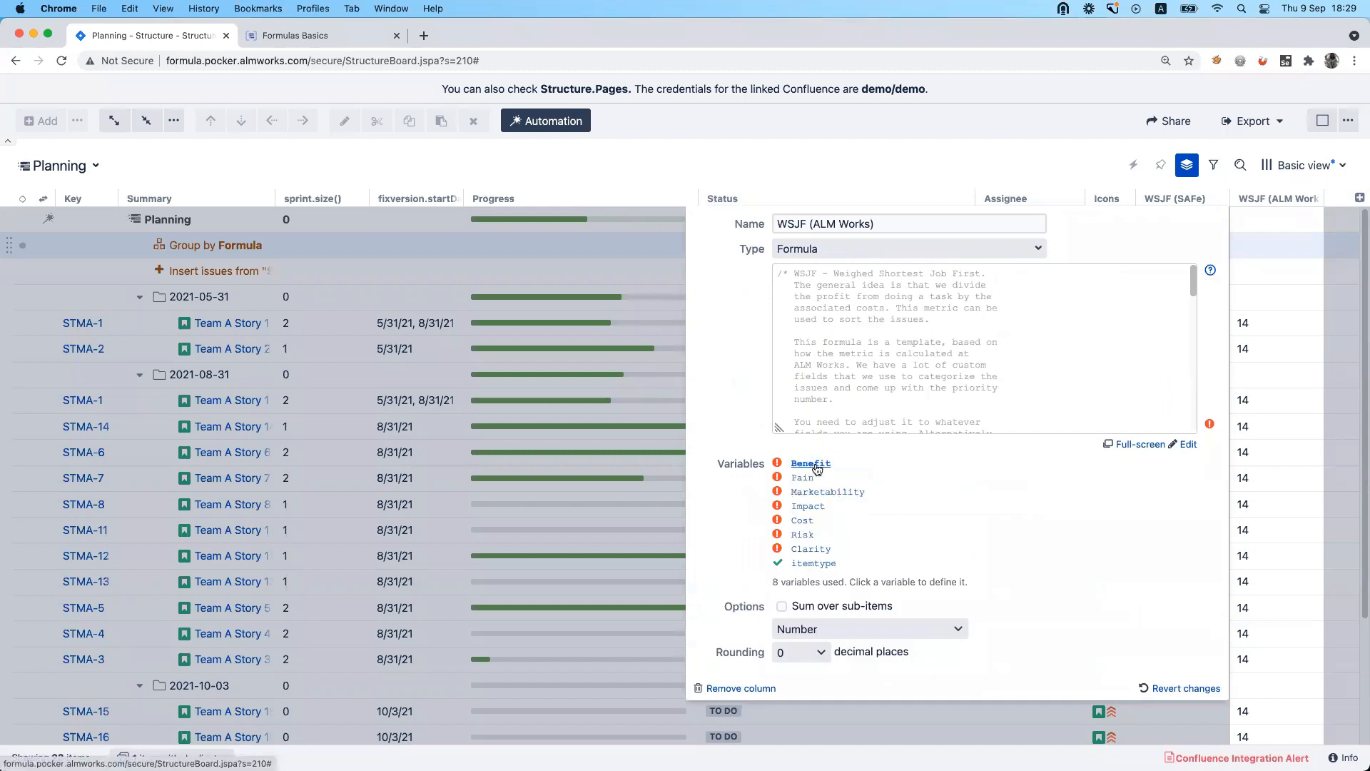
{"action": "scroll", "coordinate": [821, 350], "scroll_direction": "down", "scroll_amount": 3}
{"action": "scroll", "coordinate": [821, 332], "scroll_direction": "up", "scroll_amount": 2}
{"action": "scroll", "coordinate": [838, 321], "scroll_direction": "down", "scroll_amount": 3}
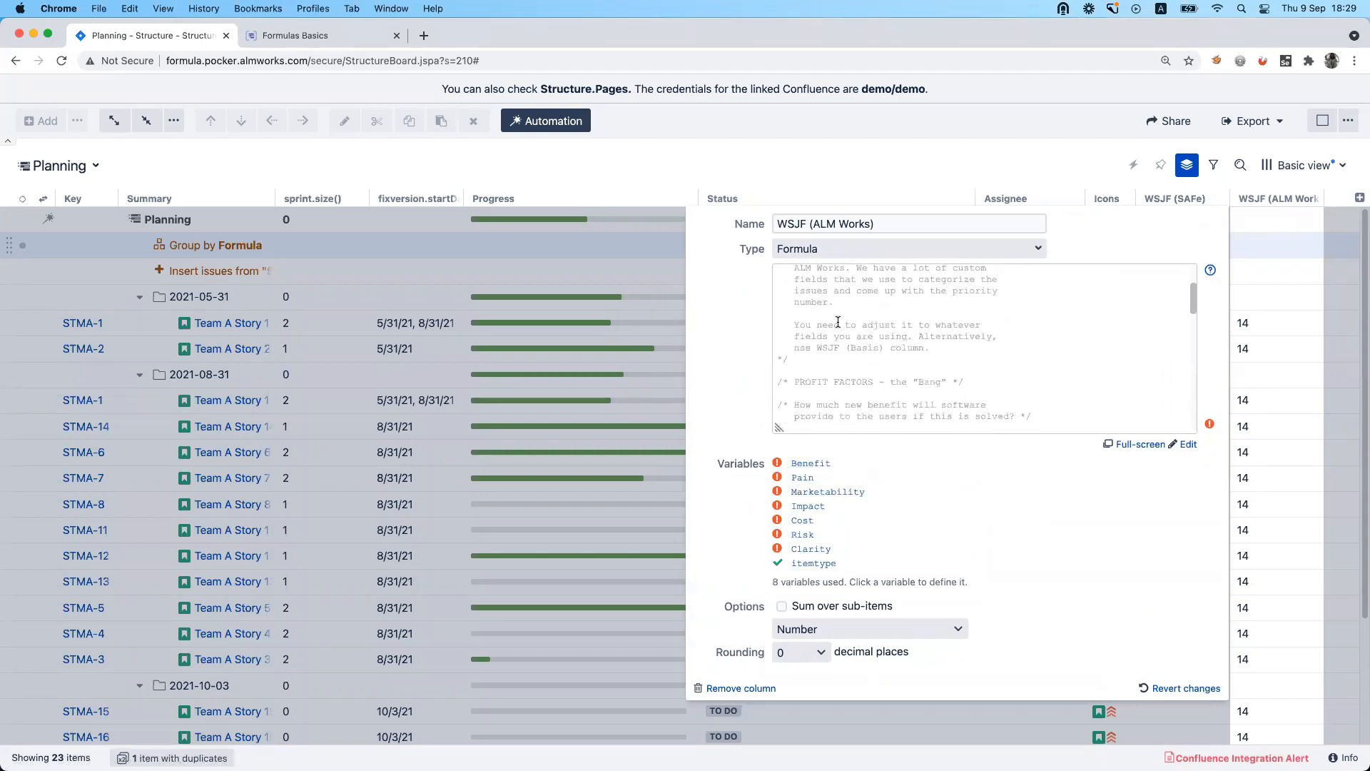
{"action": "left_click", "coordinate": [951, 175]}
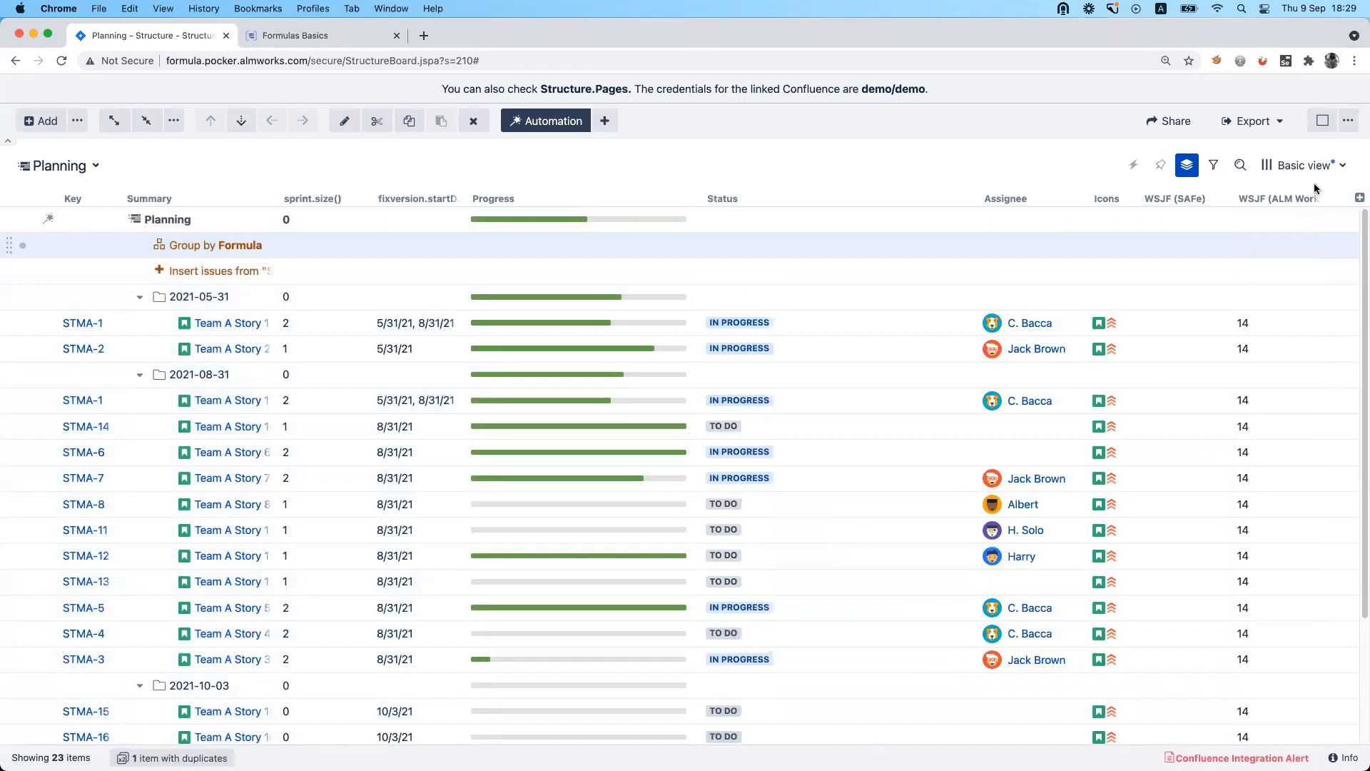
Add a WSJF (Basic) column and review its formula and variables without changing them.
{"action": "left_click", "coordinate": [1356, 198]}
{"action": "type", "text": "ws"}
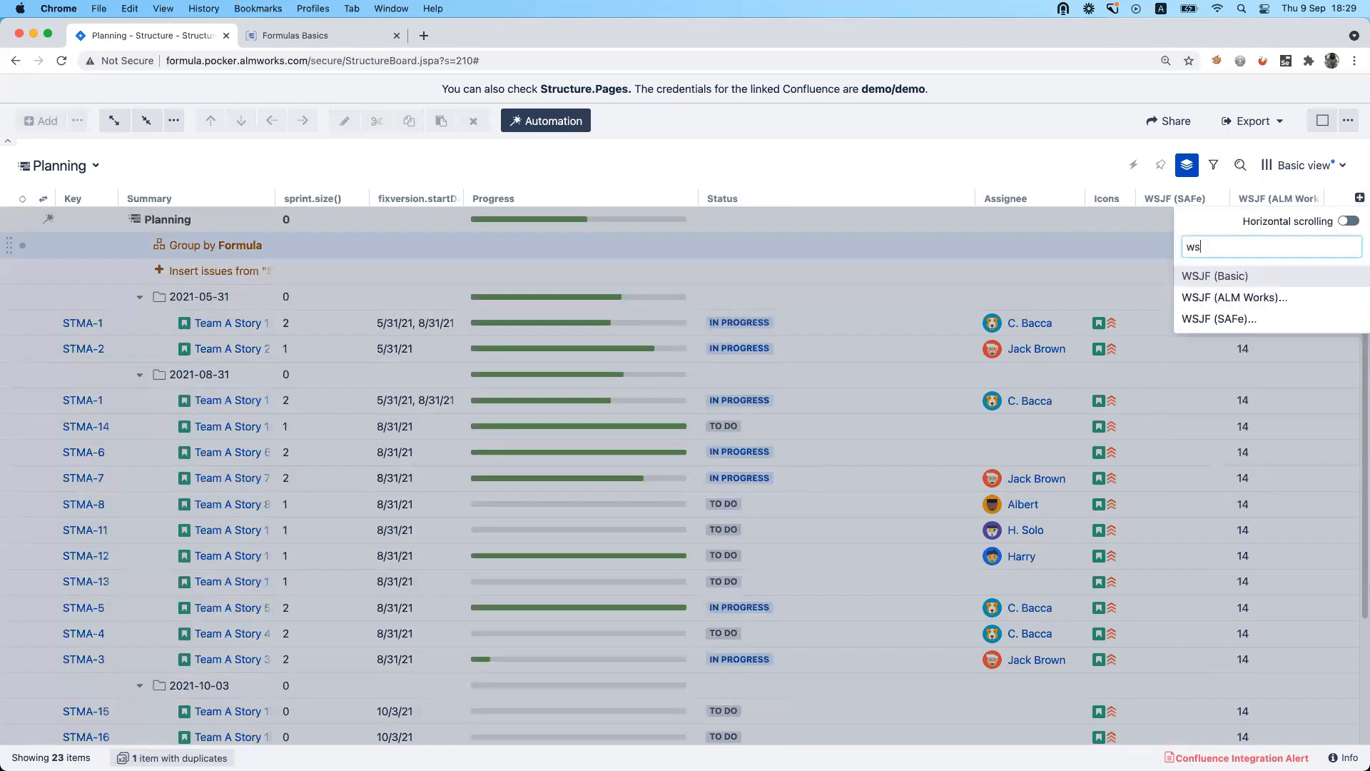
{"action": "left_click", "coordinate": [1245, 276]}
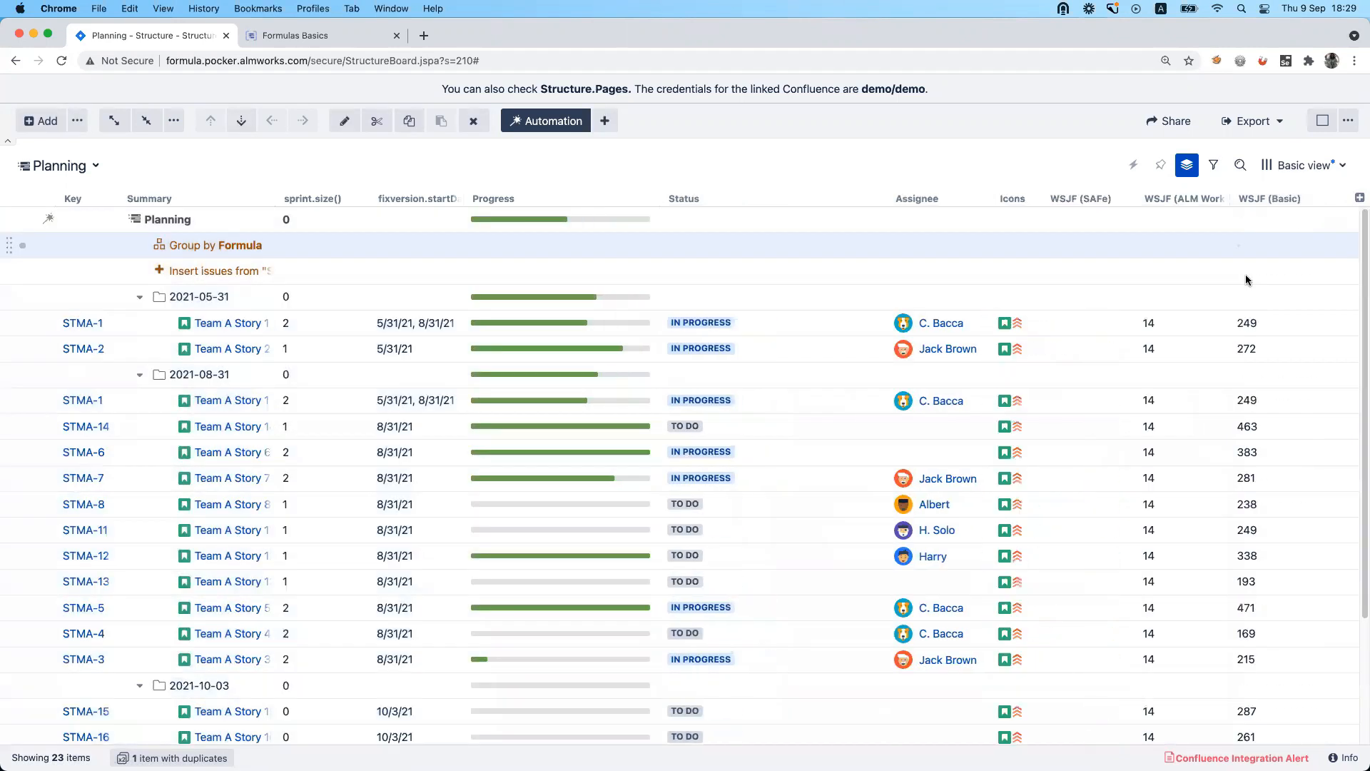
{"action": "left_click", "coordinate": [1314, 198]}
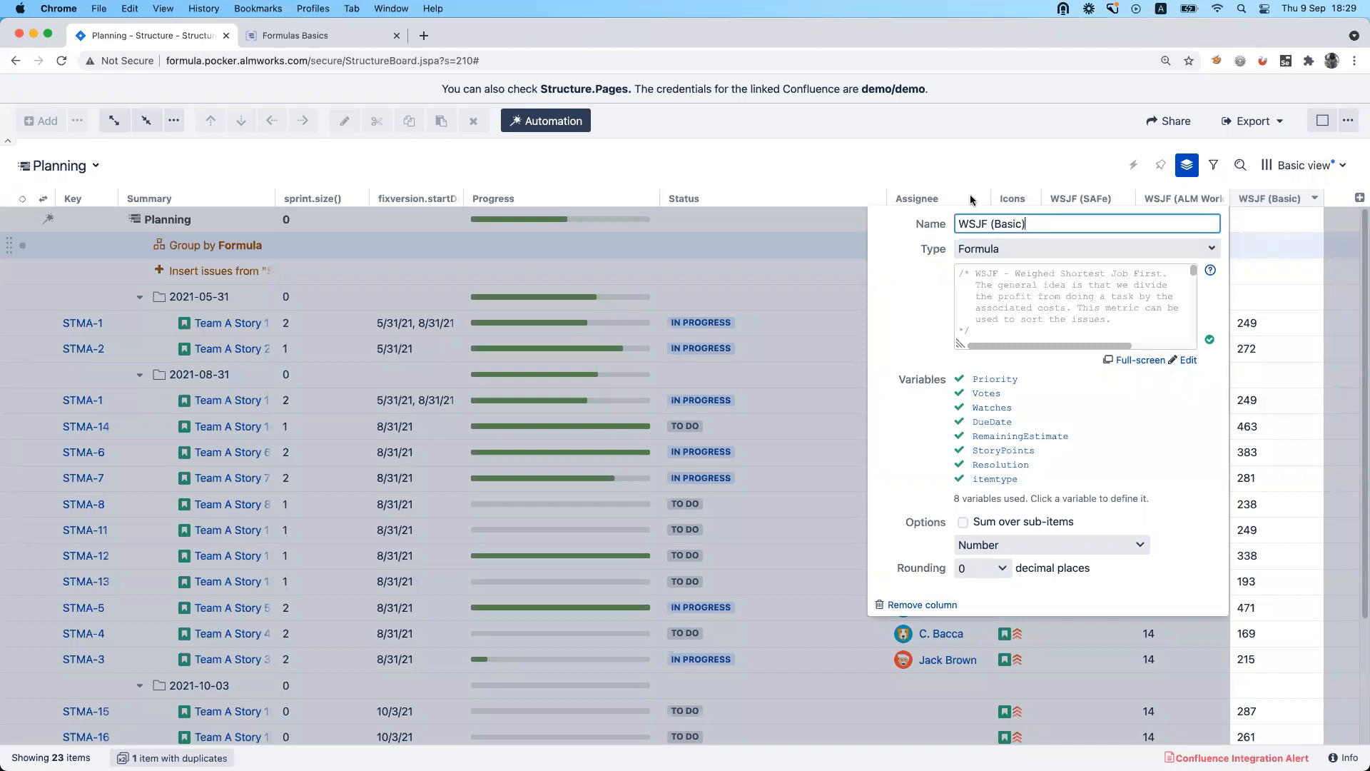
{"action": "left_click", "coordinate": [1021, 159]}
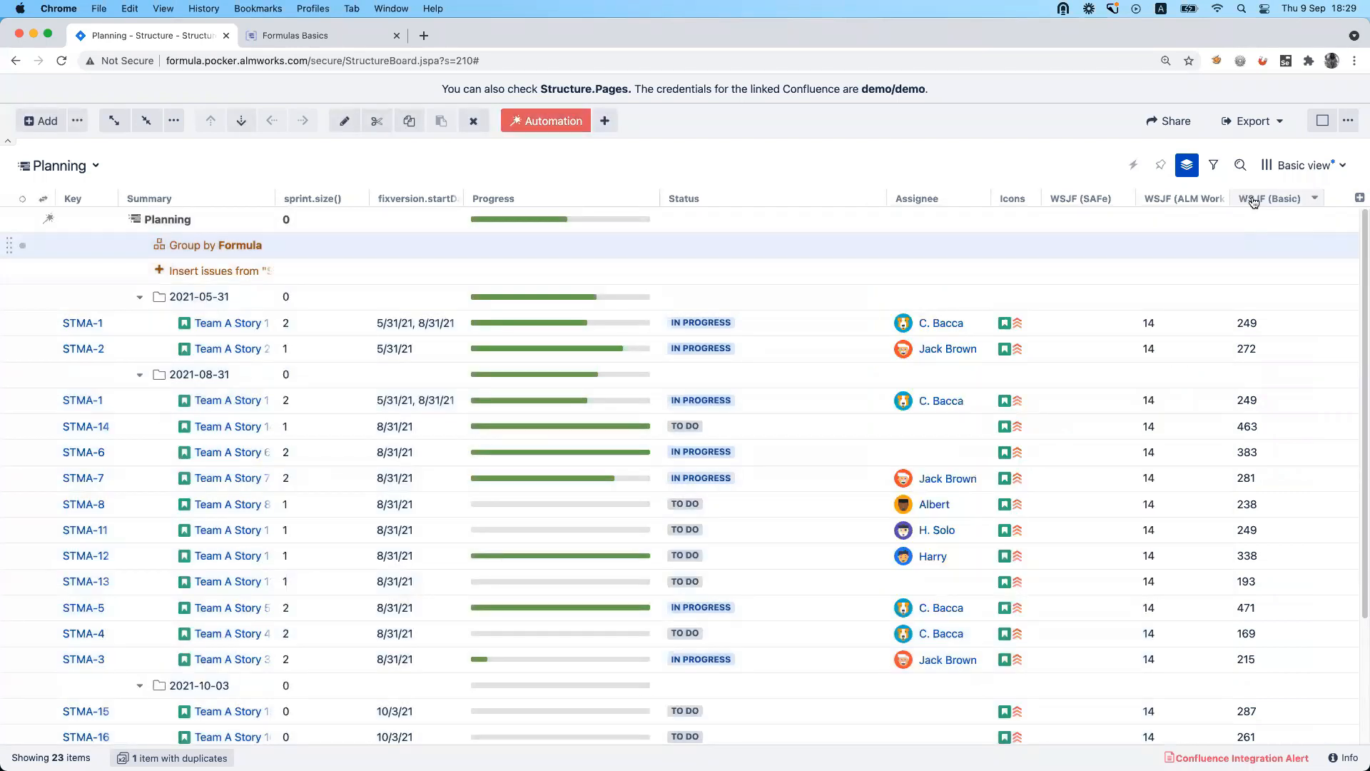
Hide the automation generators and sort the issues by the WSJF (Basic) column.
{"action": "left_click", "coordinate": [532, 128]}
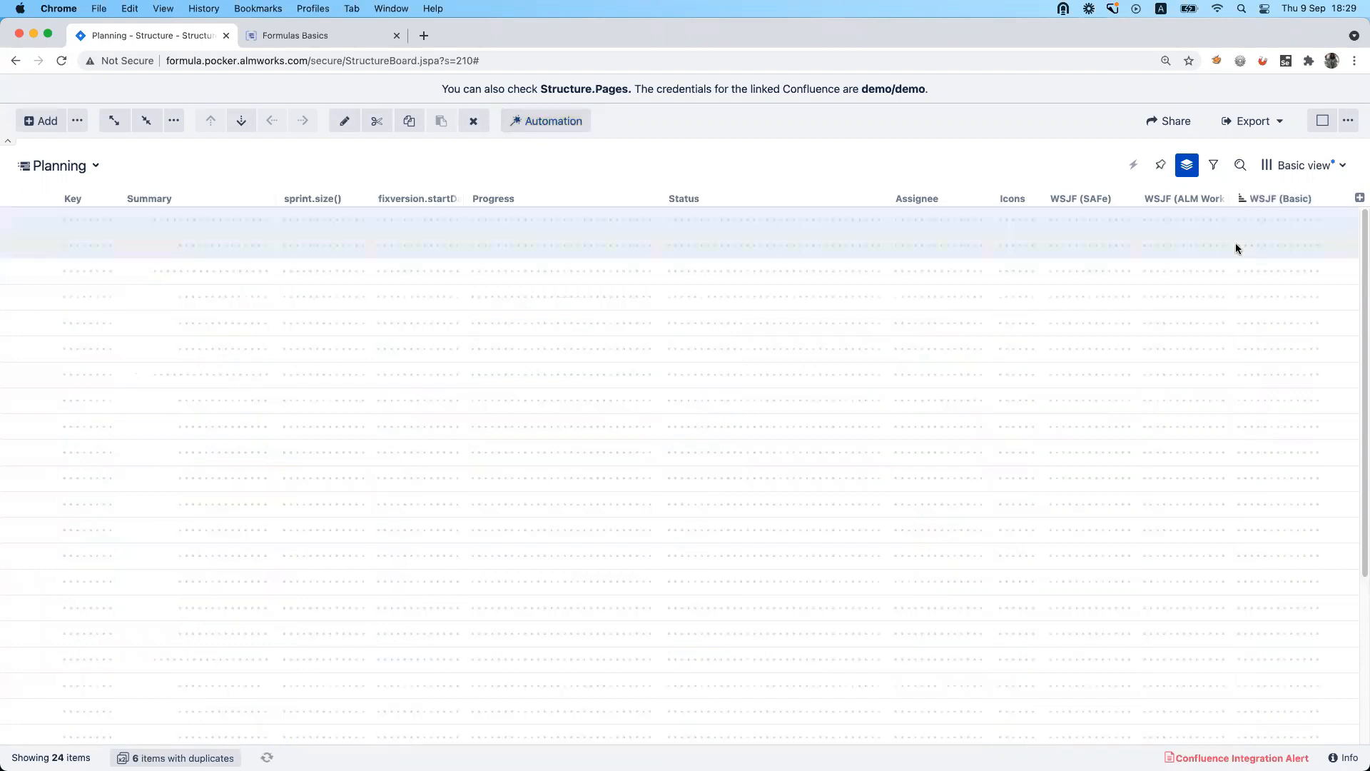
{"action": "left_click", "coordinate": [1265, 201]}
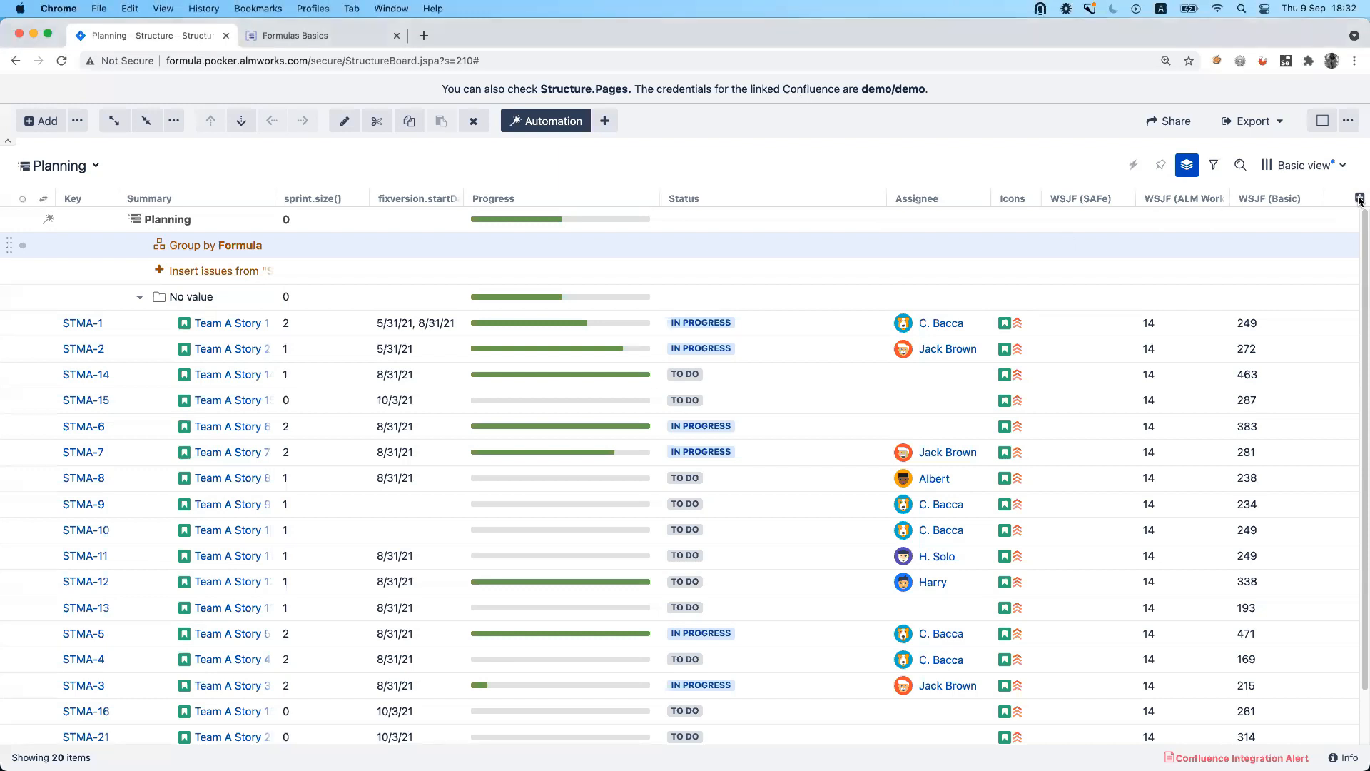
Add a Formula column with the formula comments.author, save it, and close the column's settings.
{"action": "left_click", "coordinate": [1360, 198]}
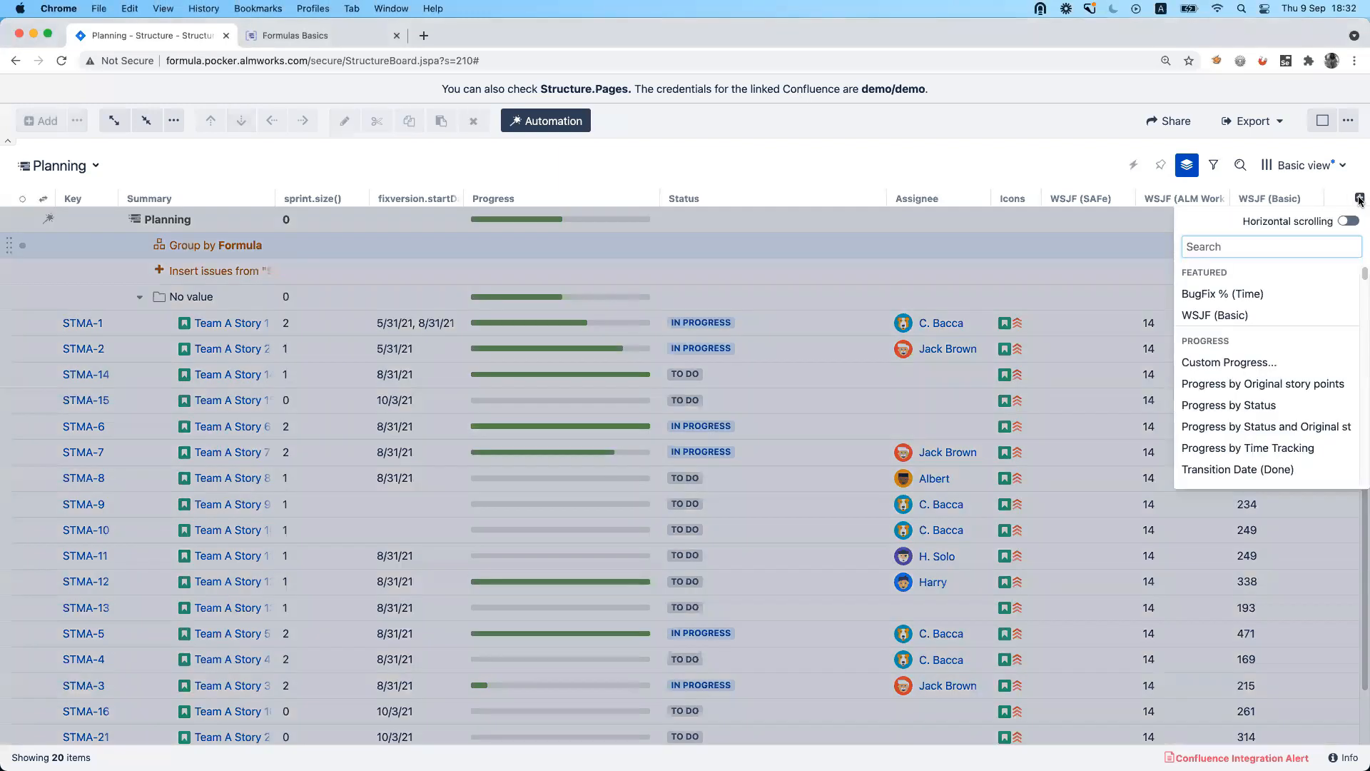
{"action": "type", "text": "form"}
{"action": "key", "text": "Return"}
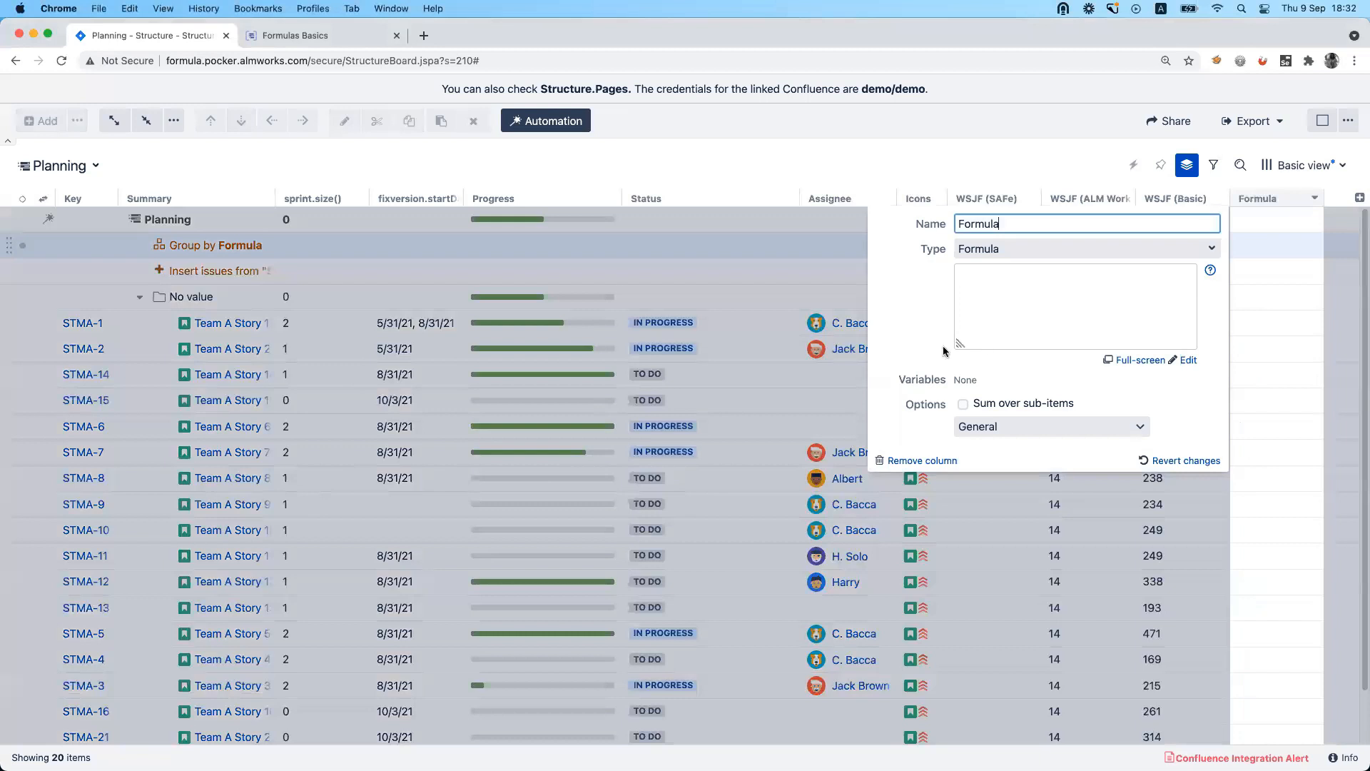
{"action": "type", "text": "worklog."}
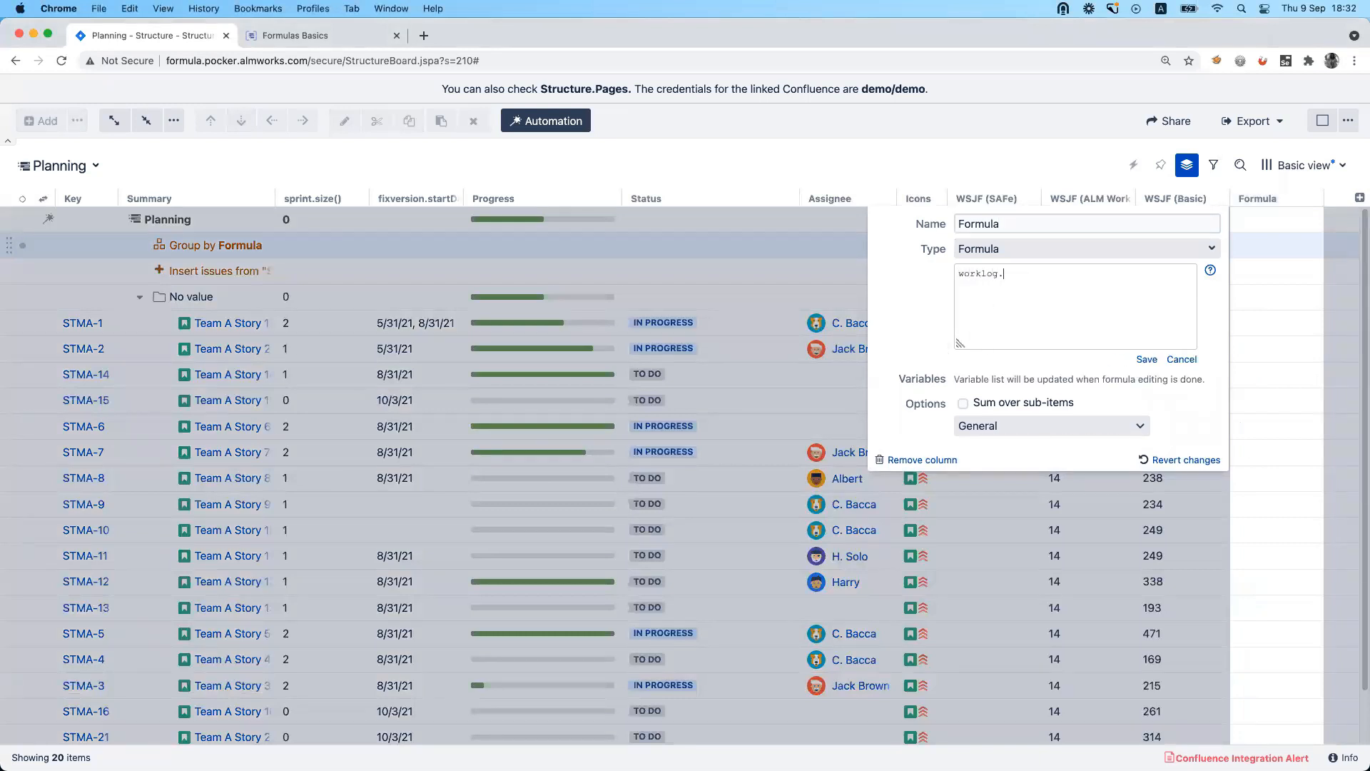
{"action": "type", "text": "a"}
{"action": "type", "text": "r"}
{"action": "double_click", "coordinate": [968, 274]}
{"action": "type", "text": "comments"}
{"action": "left_click", "coordinate": [1147, 360]}
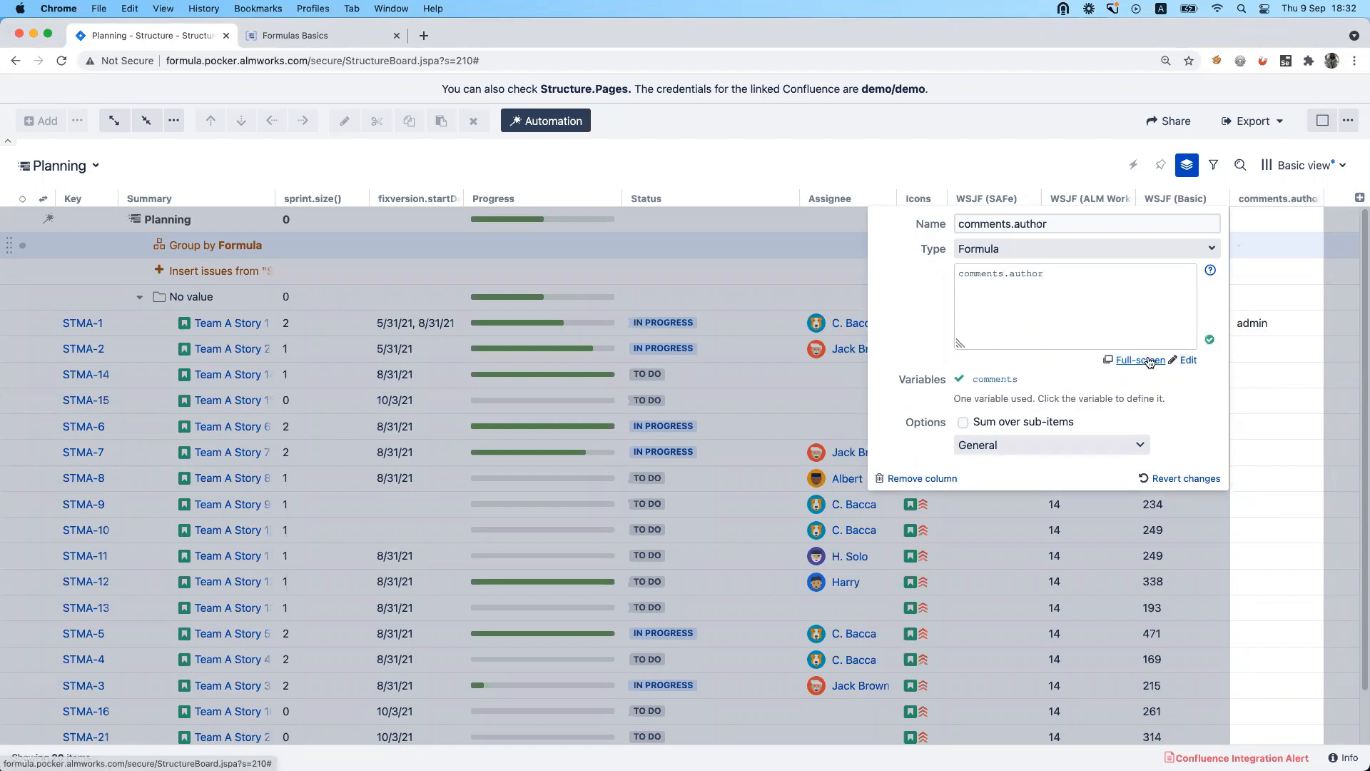
{"action": "left_click", "coordinate": [1281, 314]}
{"action": "left_click", "coordinate": [1254, 321]}
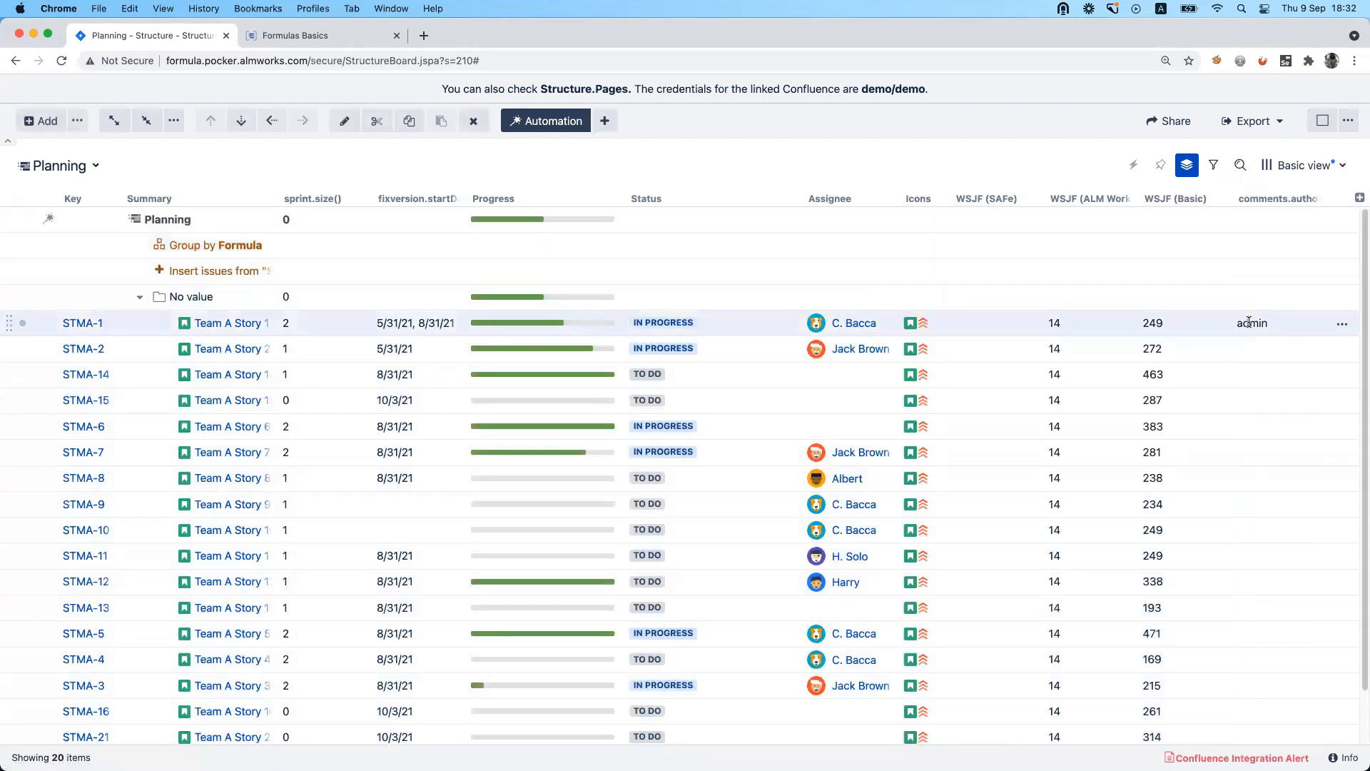
Open the details of issue STMA-1, add the comment "new comment" viewable by all users, and close the details.
{"action": "left_click", "coordinate": [233, 323]}
{"action": "scroll", "coordinate": [1240, 324], "scroll_direction": "down", "scroll_amount": 3}
{"action": "scroll", "coordinate": [1004, 457], "scroll_direction": "down", "scroll_amount": 5}
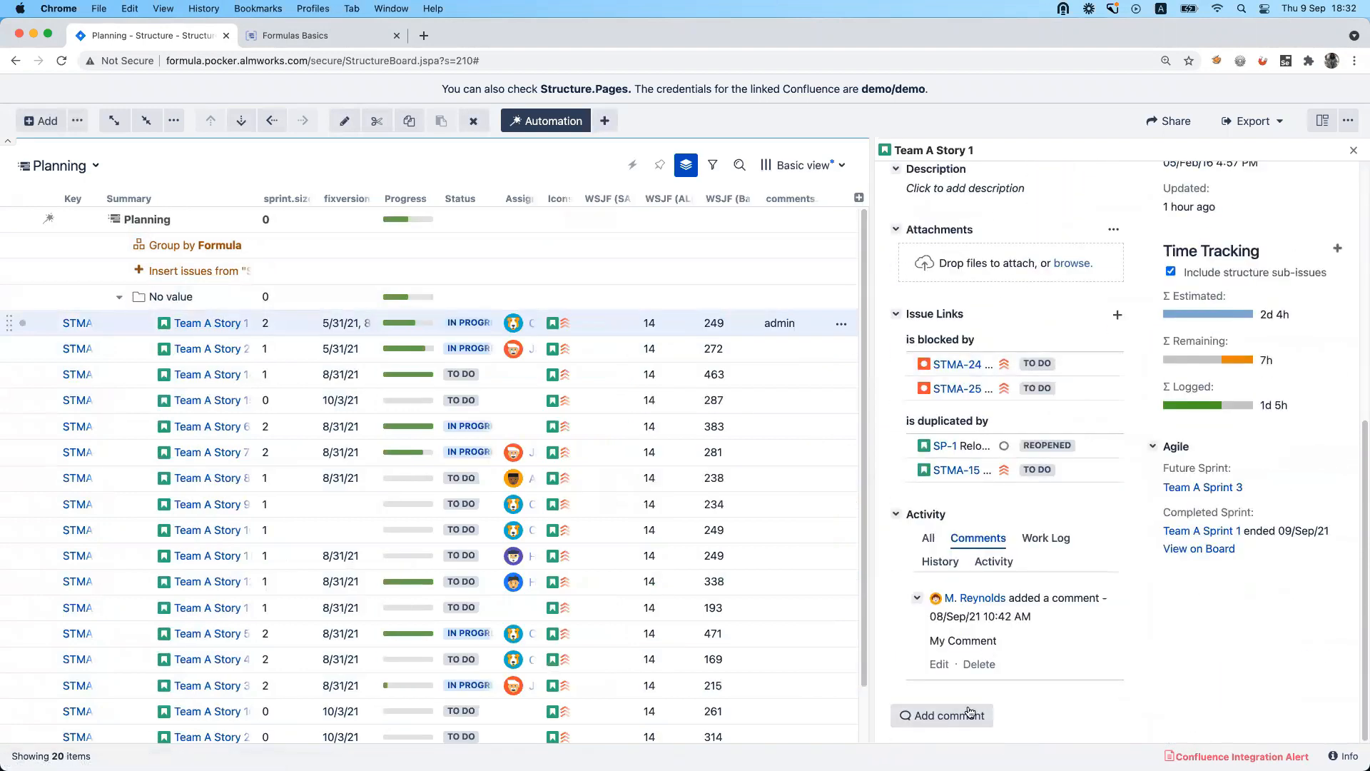
{"action": "left_click", "coordinate": [950, 715]}
{"action": "type", "text": "fjdhbvahfvaer"}
{"action": "key", "text": "super+a"}
{"action": "type", "text": "new"}
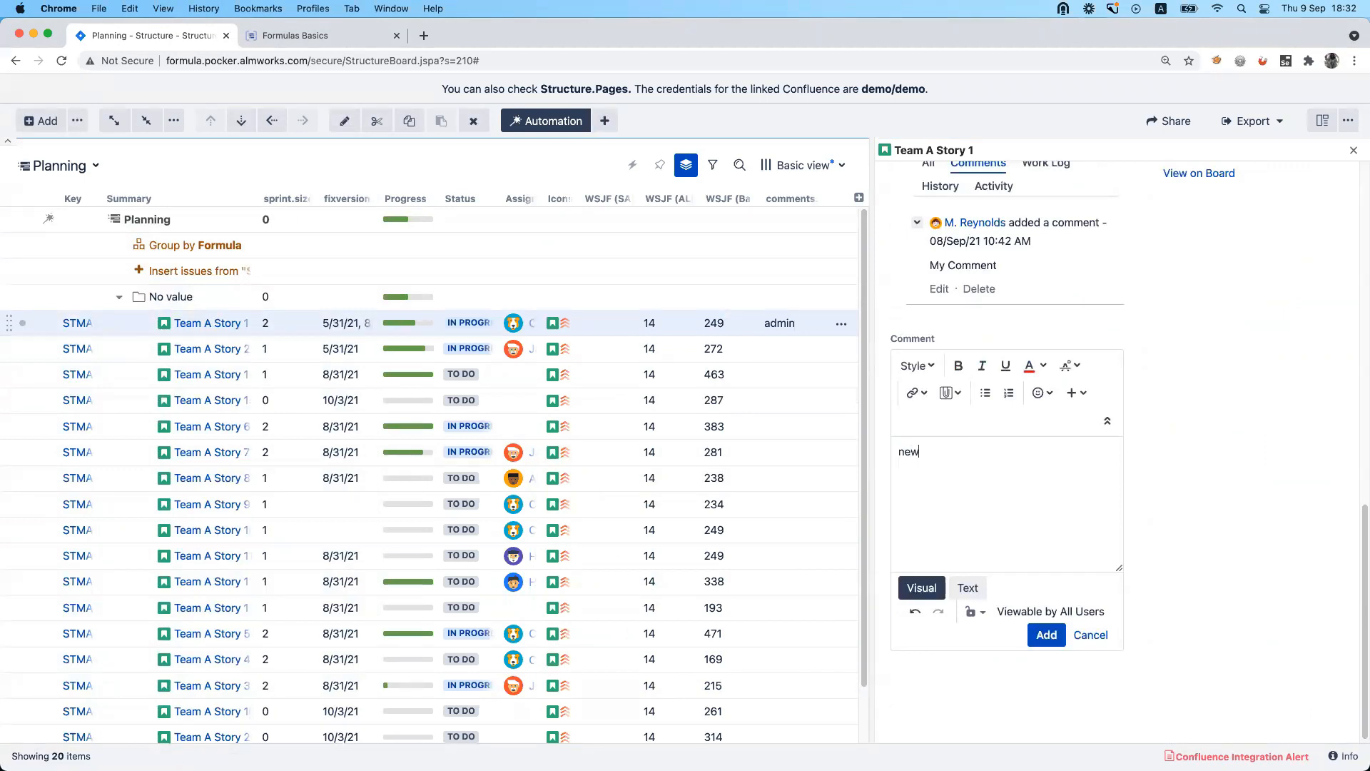
{"action": "type", "text": " comment"}
{"action": "left_click", "coordinate": [1047, 634]}
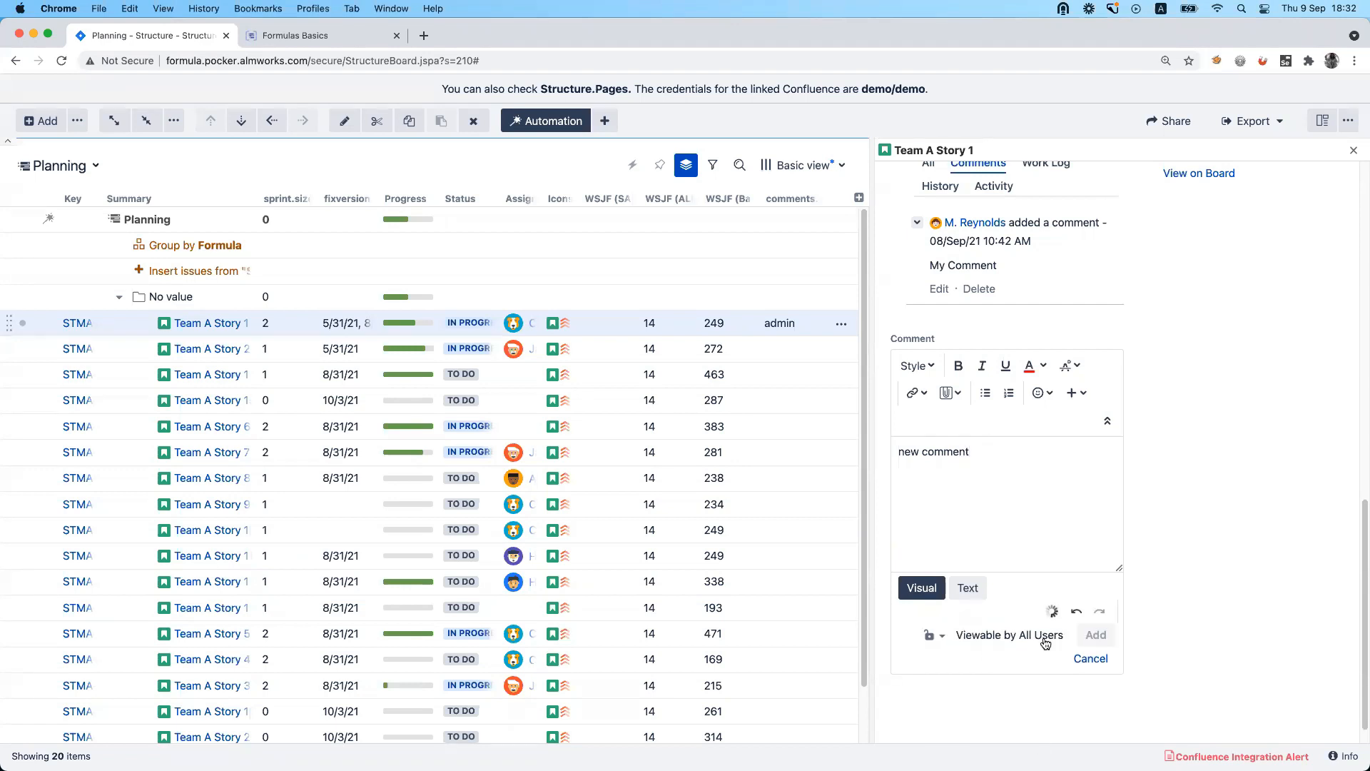
{"action": "left_click", "coordinate": [1354, 151]}
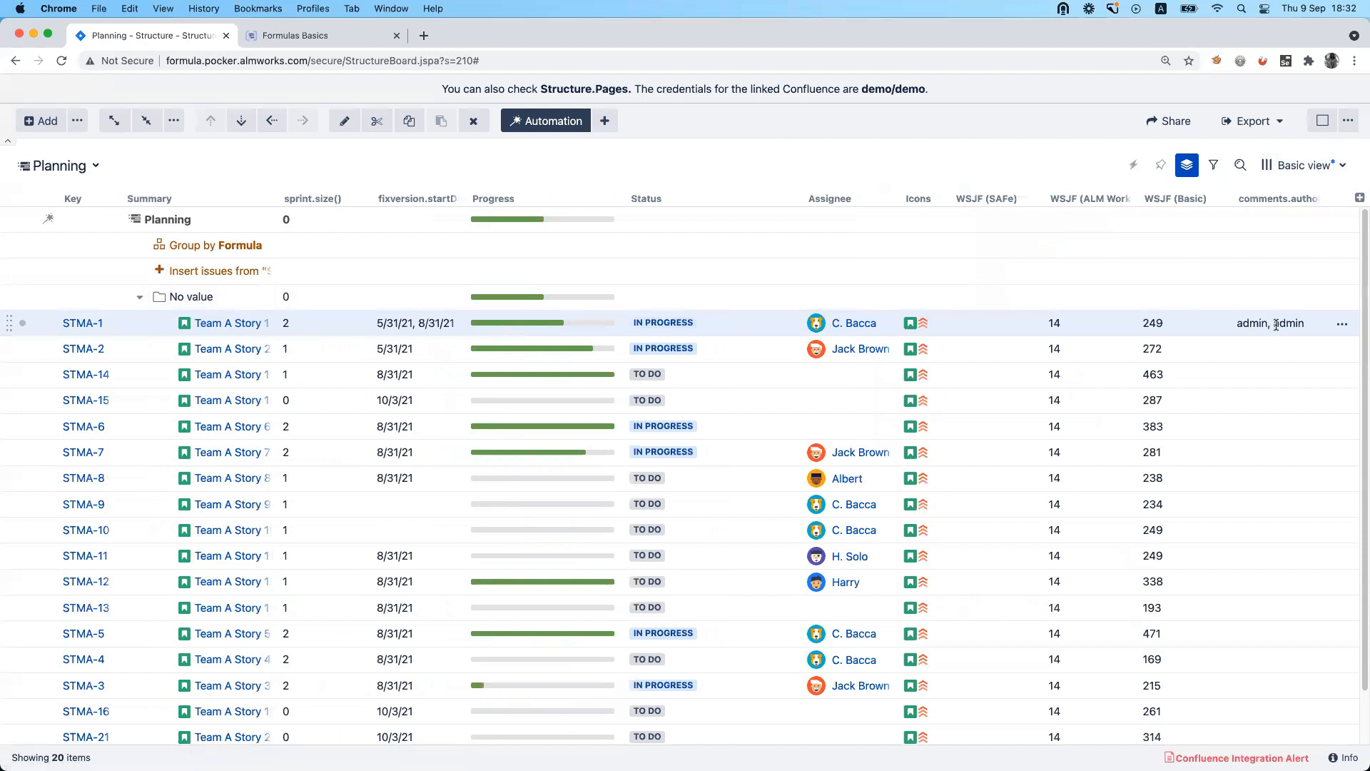
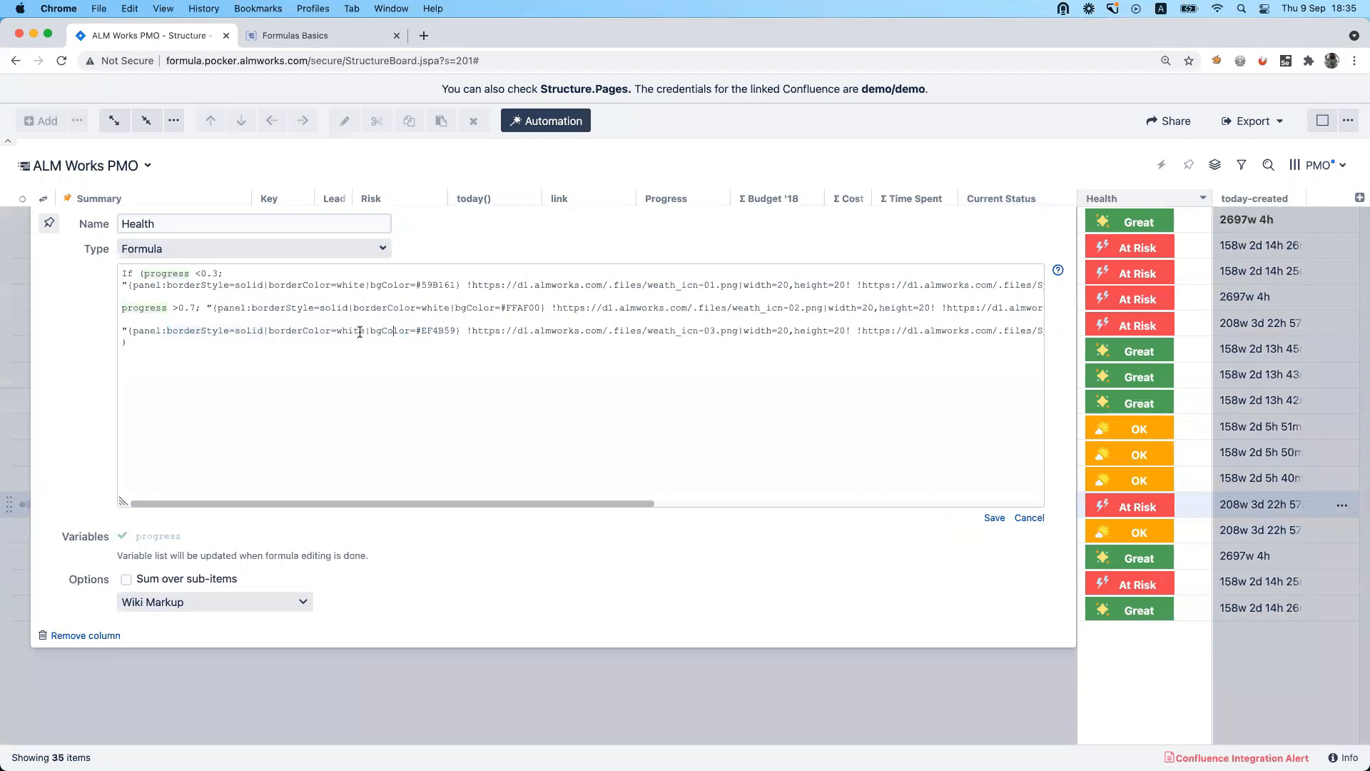
Review the Health column's Wiki Markup formula and its progress conditions, and the link column's formula, leaving both unchanged.
{"action": "left_click_drag", "start_coordinate": [371, 332], "coordinate": [454, 330]}
{"action": "left_click_drag", "start_coordinate": [468, 331], "coordinate": [786, 331]}
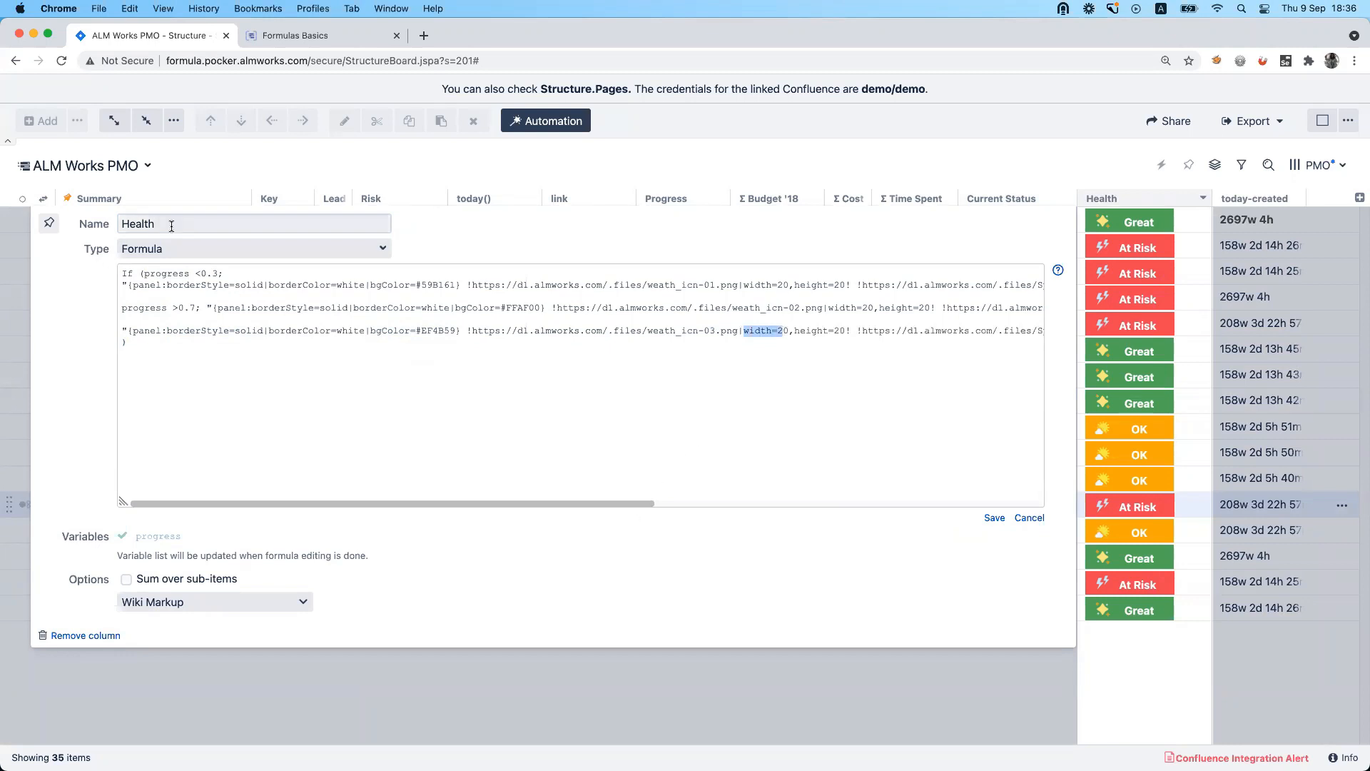
{"action": "left_click_drag", "start_coordinate": [146, 274], "coordinate": [219, 274]}
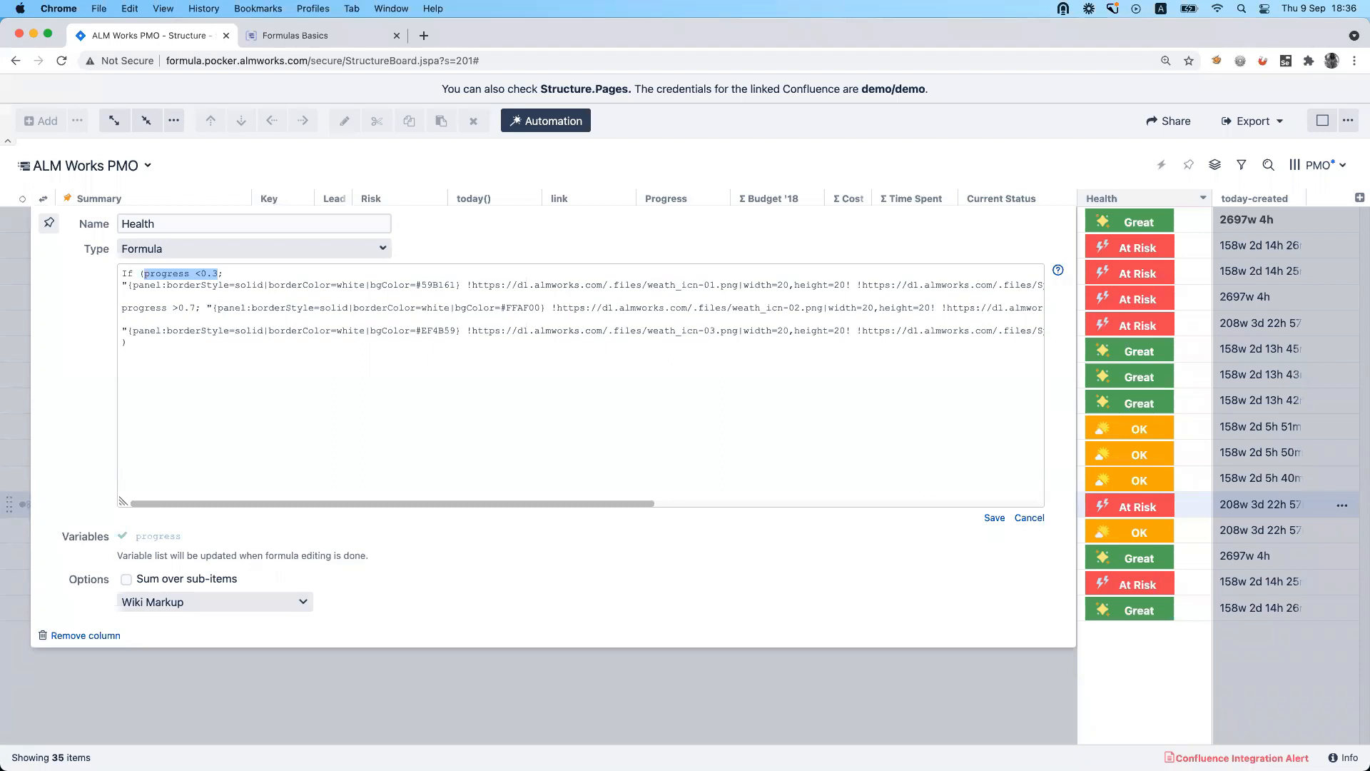
{"action": "left_click", "coordinate": [766, 549]}
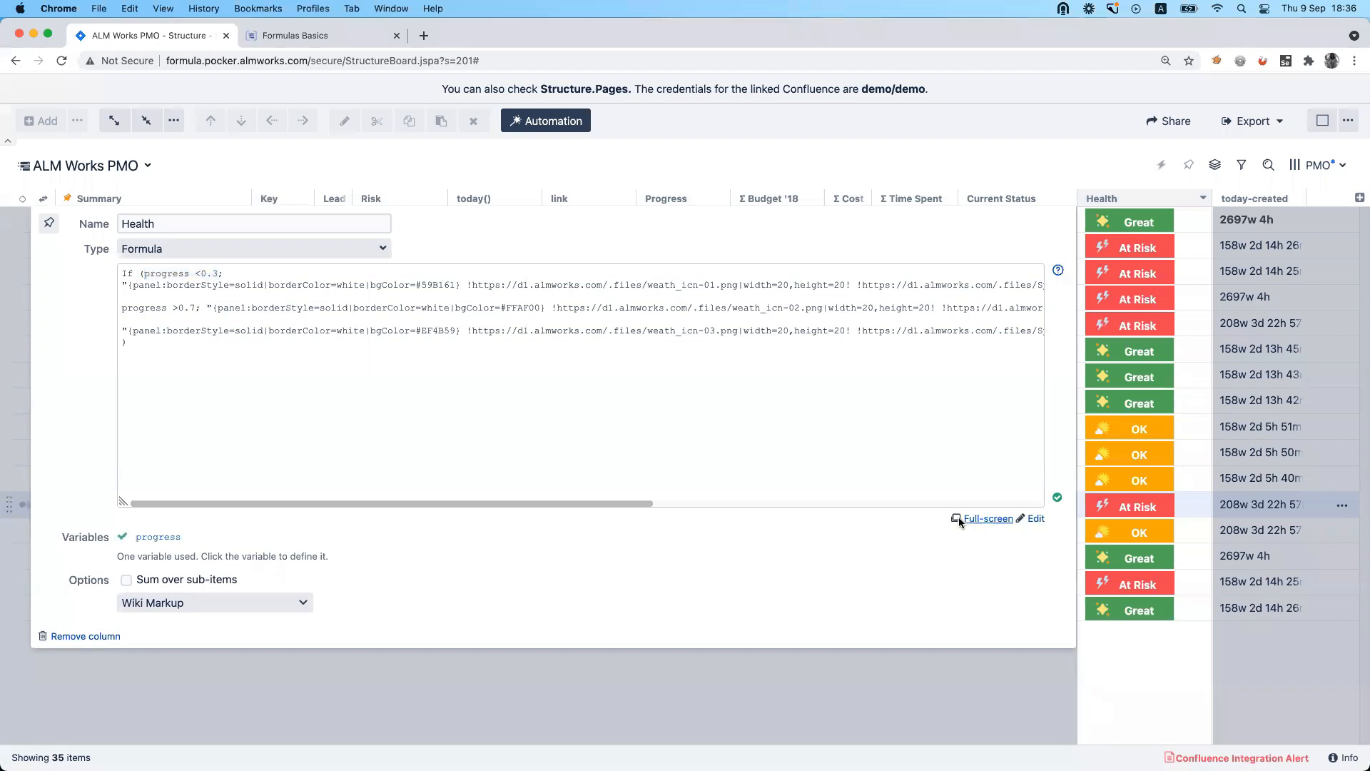
{"action": "left_click", "coordinate": [1042, 143]}
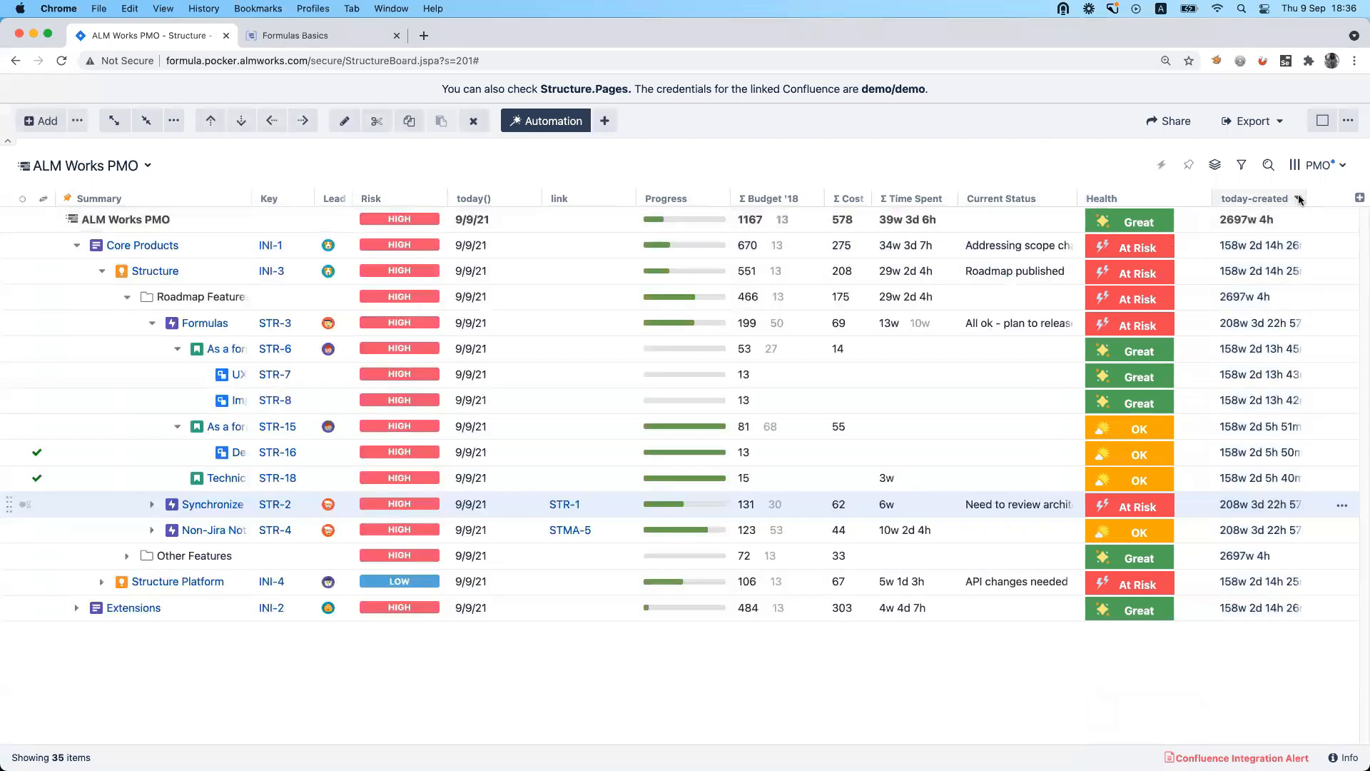
{"action": "left_click", "coordinate": [627, 198]}
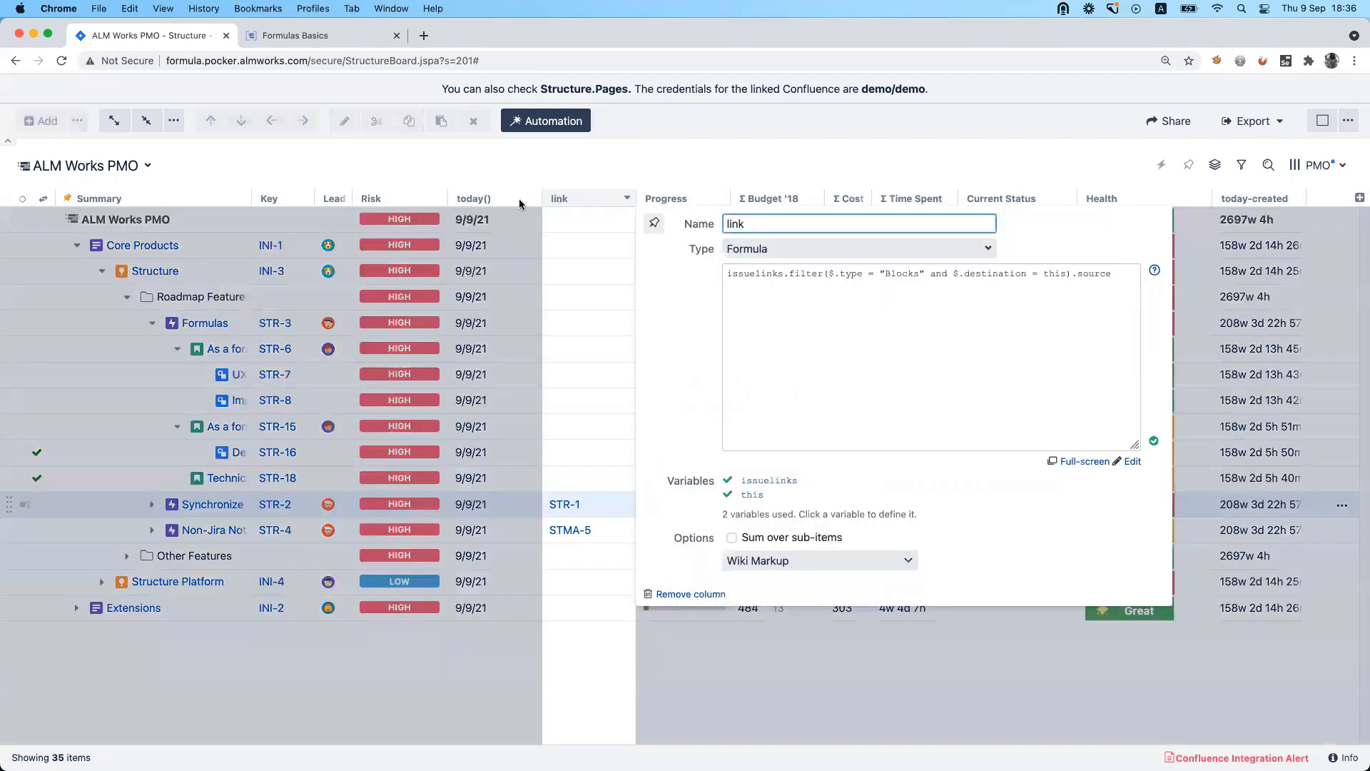
{"action": "left_click", "coordinate": [520, 169]}
Add a Time in Status column that counts the To Do status category, and close its settings.
{"action": "left_click", "coordinate": [1359, 198]}
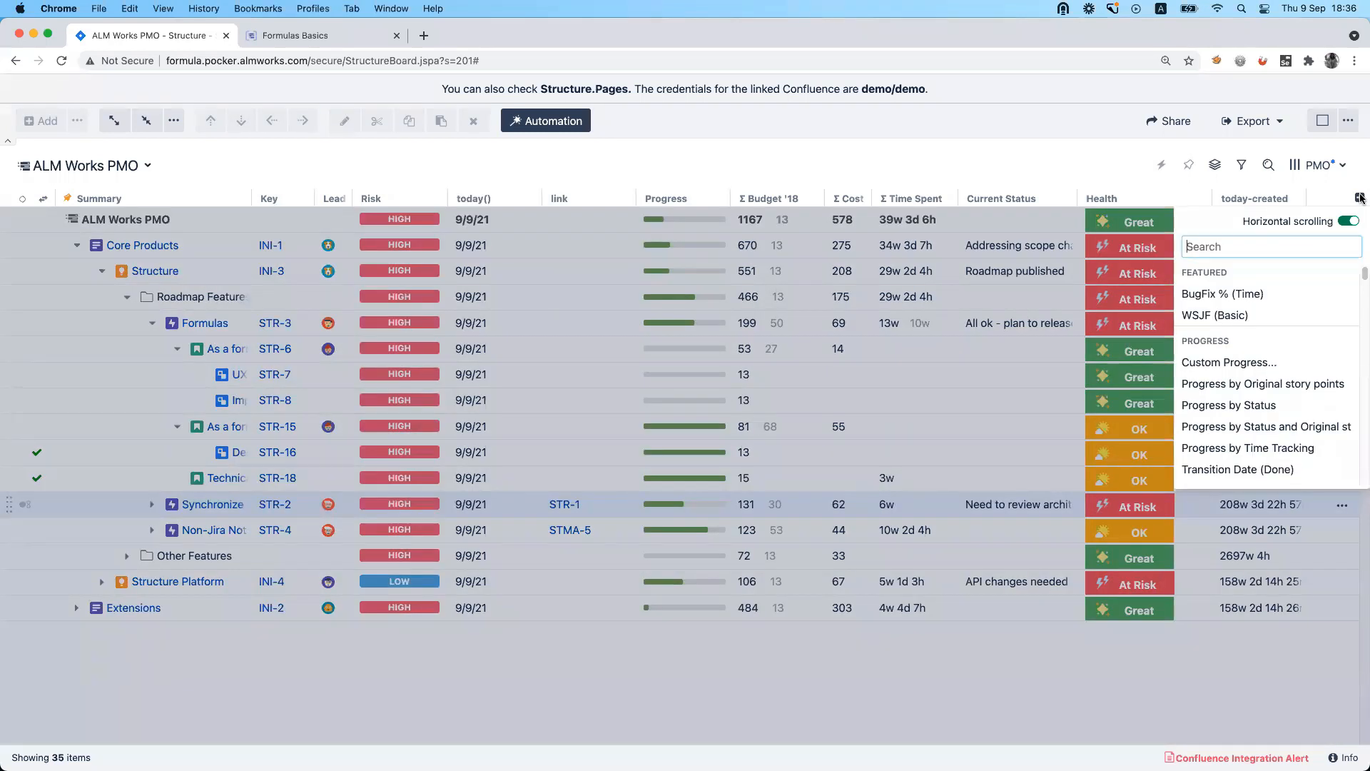
{"action": "type", "text": "tim"}
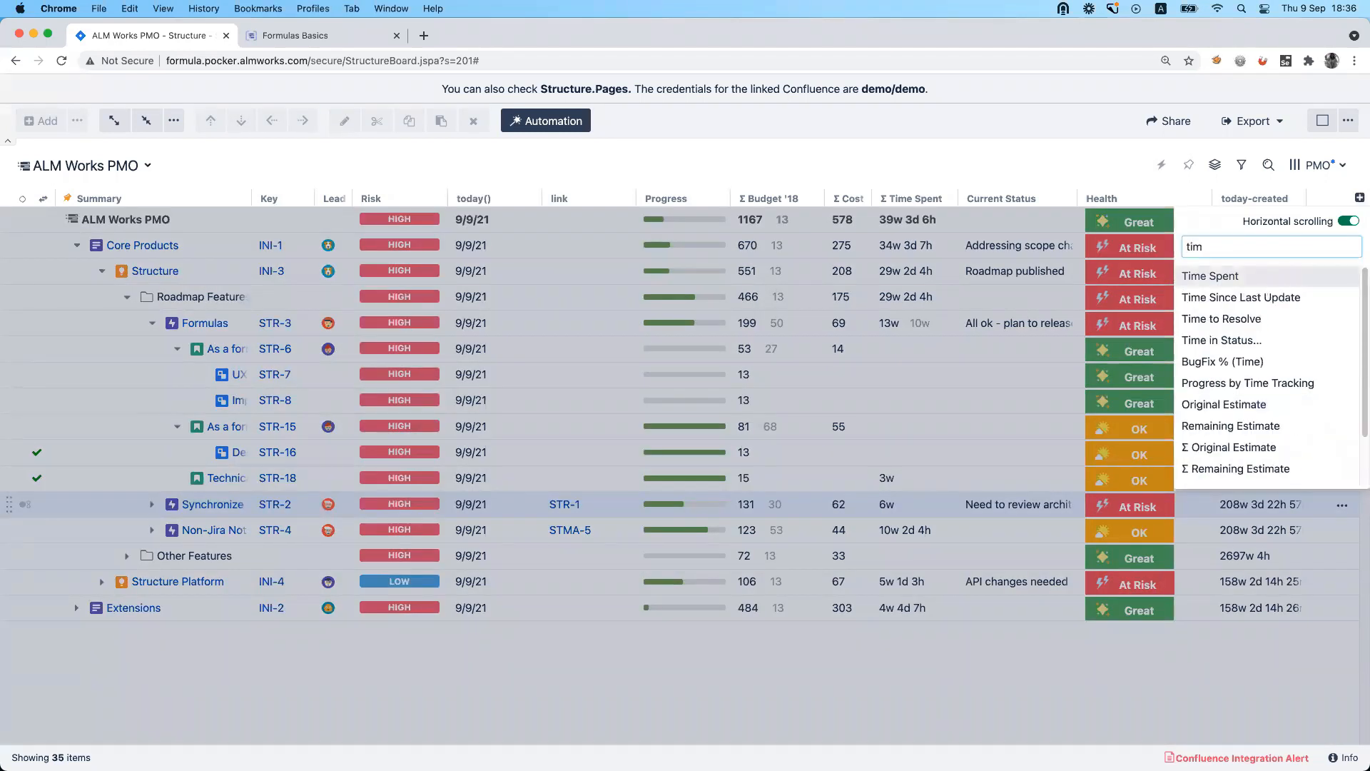
{"action": "left_click", "coordinate": [1294, 322]}
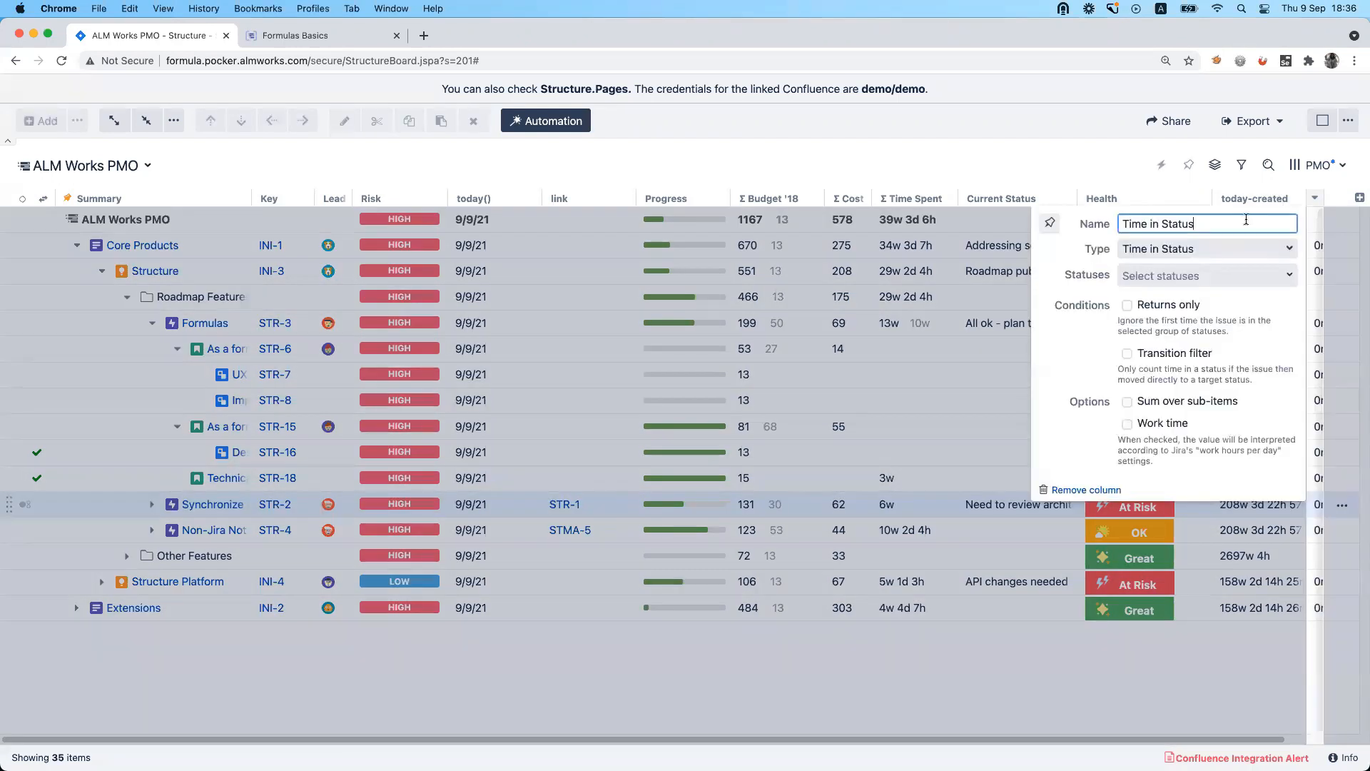
{"action": "left_click", "coordinate": [1149, 274]}
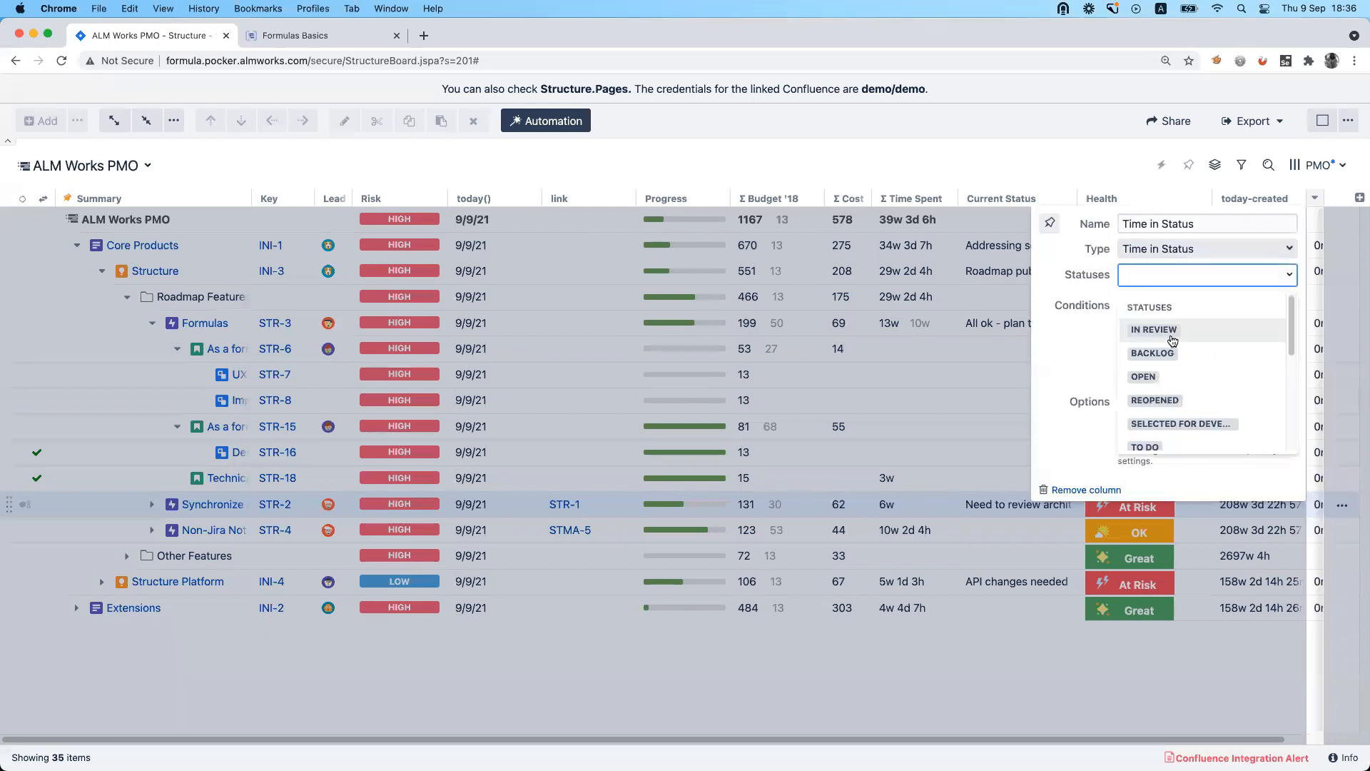
{"action": "scroll", "coordinate": [1202, 402], "scroll_direction": "down", "scroll_amount": 3}
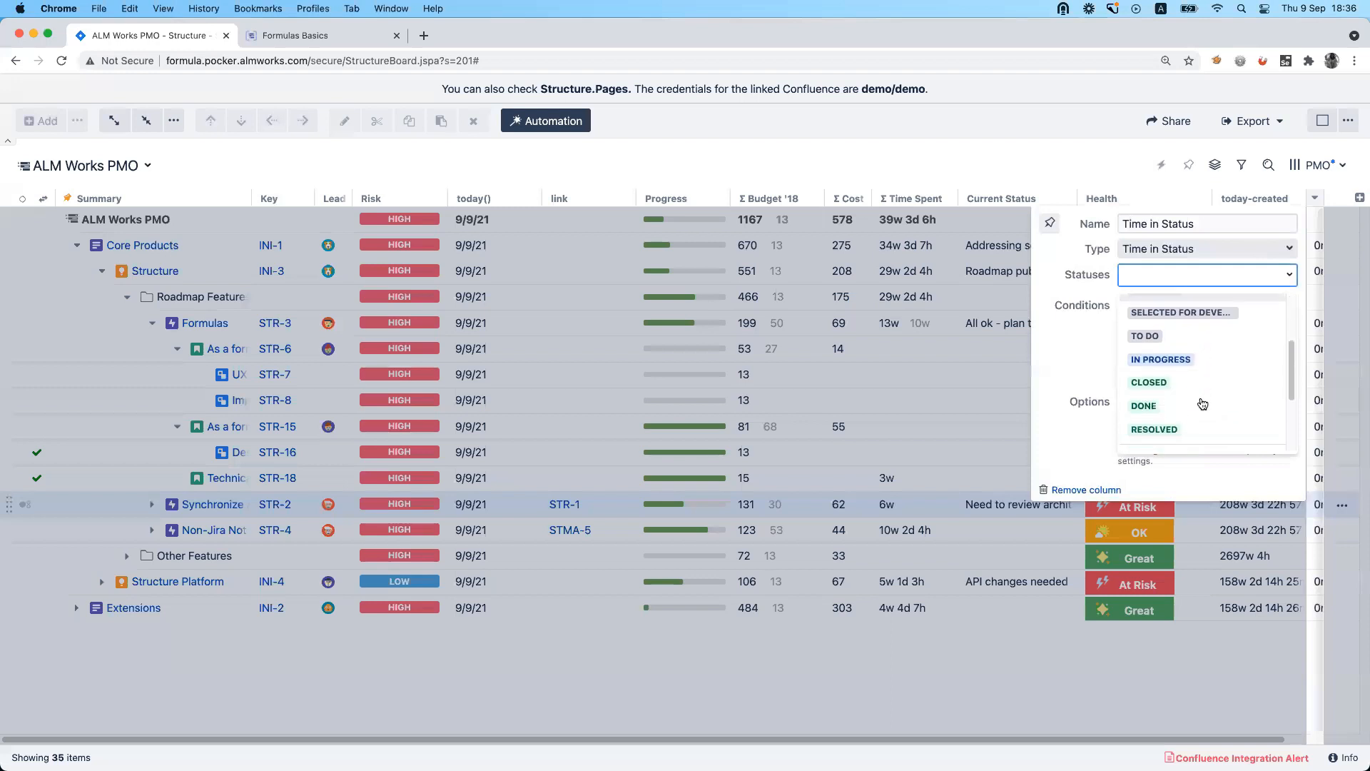
{"action": "scroll", "coordinate": [1196, 378], "scroll_direction": "up", "scroll_amount": 2}
{"action": "scroll", "coordinate": [1193, 368], "scroll_direction": "down", "scroll_amount": 5}
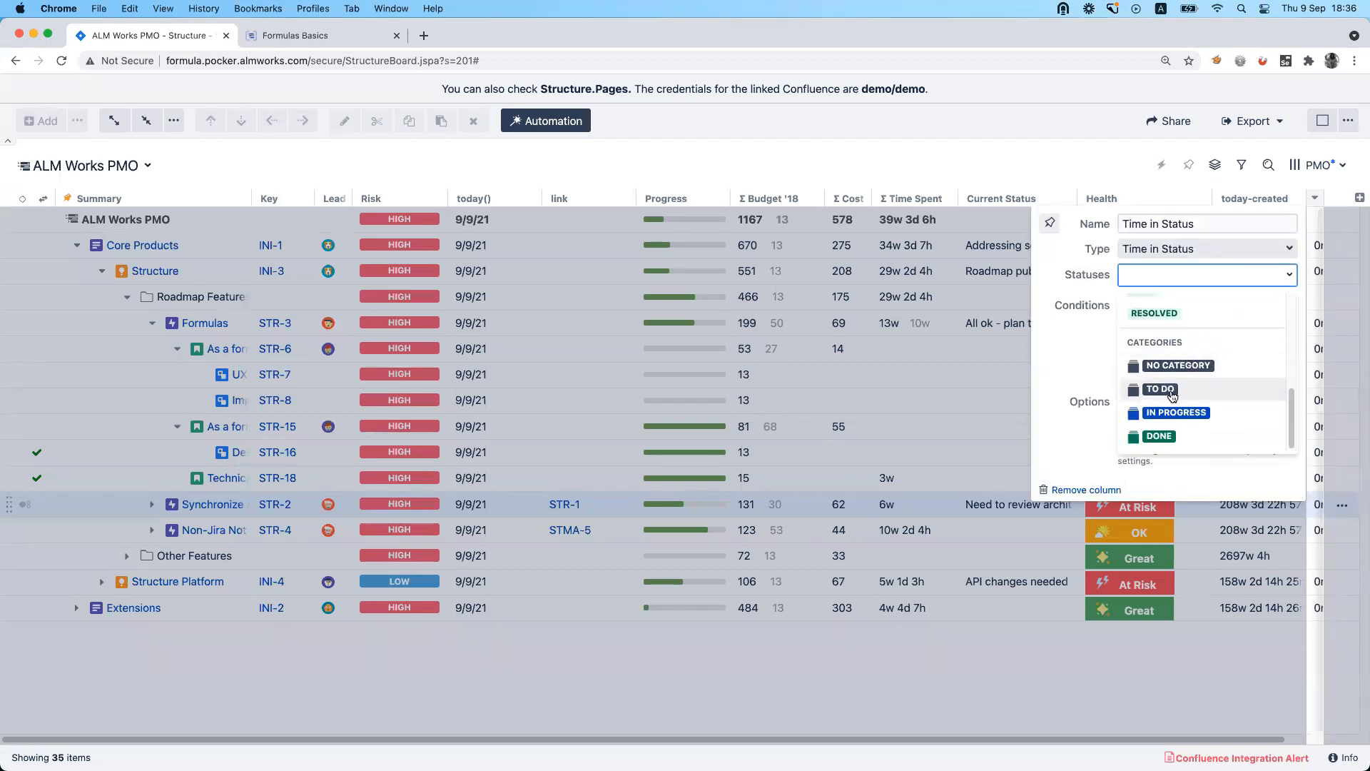
{"action": "left_click", "coordinate": [1174, 392]}
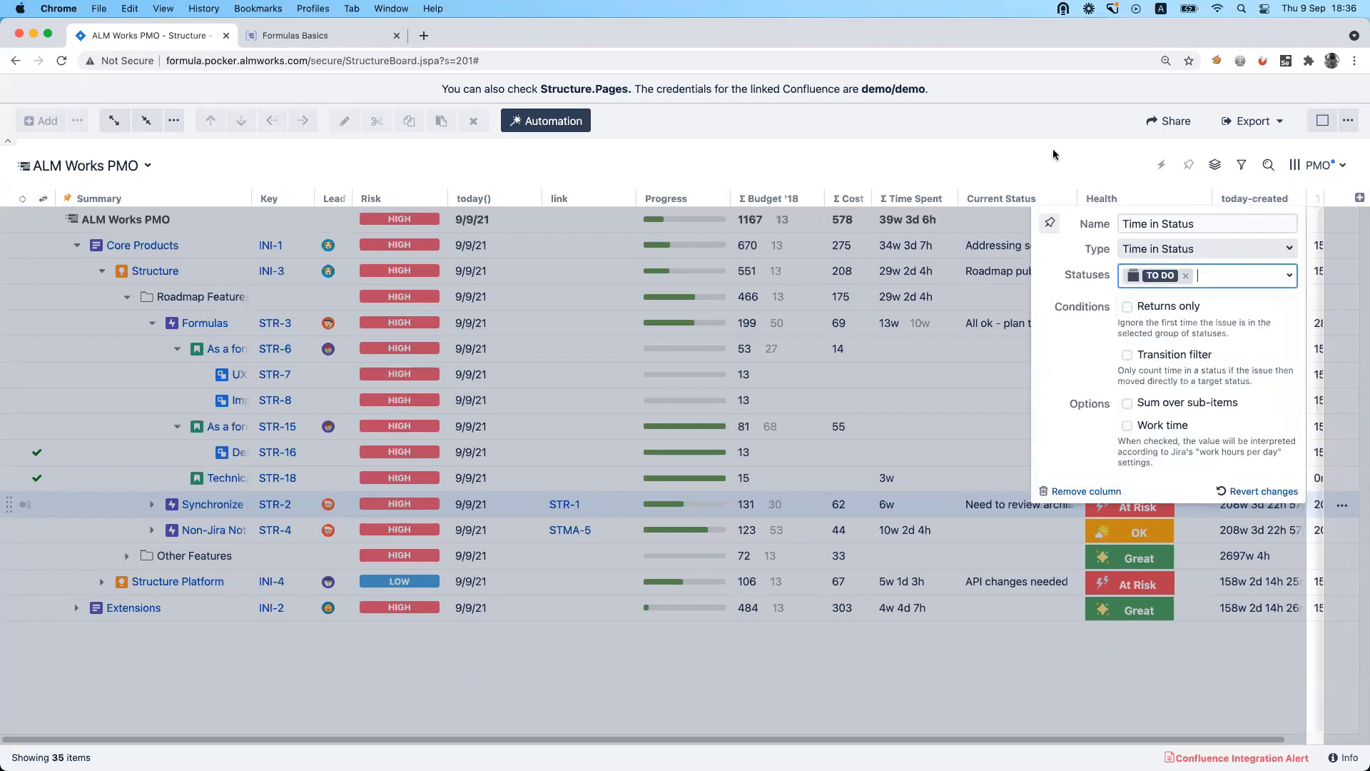
{"action": "left_click", "coordinate": [1053, 150]}
Move the Time in Status column between the Current Status and Health columns.
{"action": "scroll", "coordinate": [1102, 630], "scroll_direction": "right", "scroll_amount": 1}
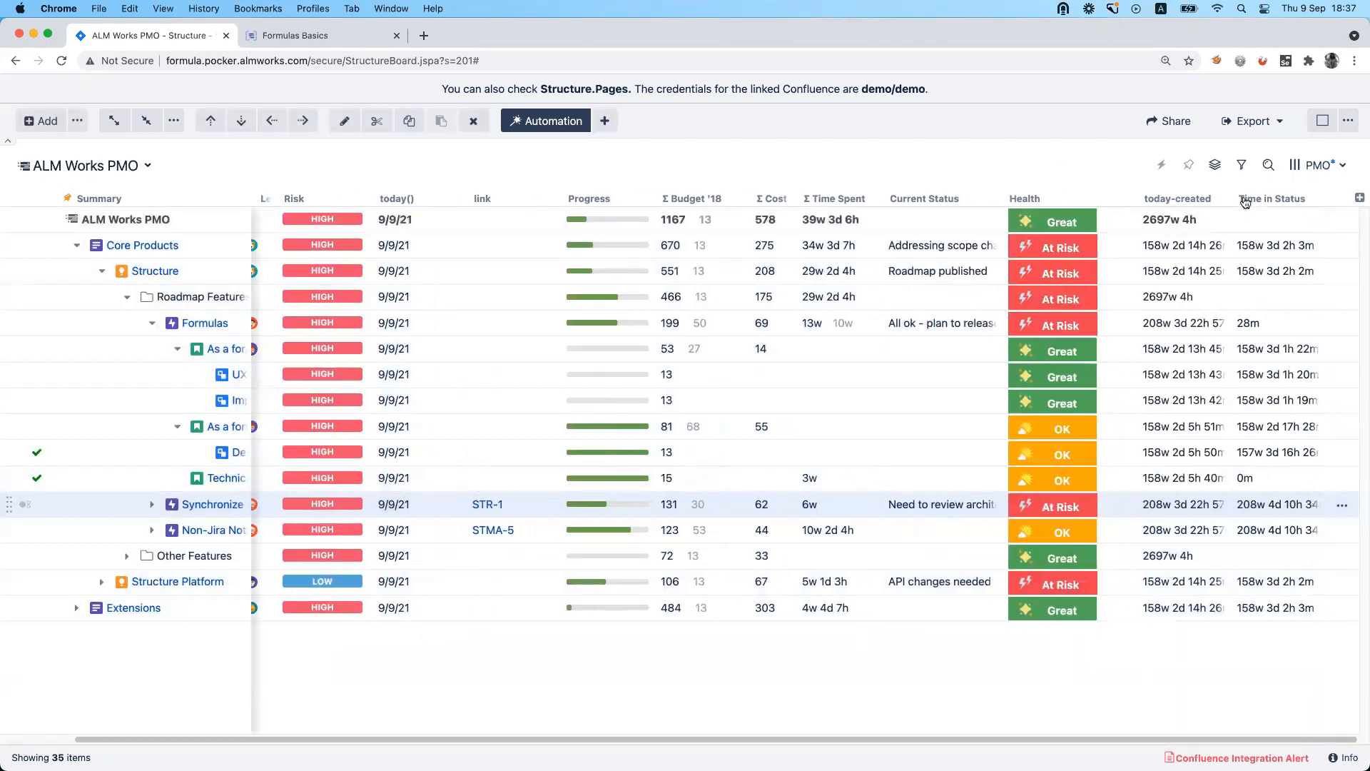
{"action": "left_click_drag", "start_coordinate": [1246, 199], "coordinate": [1108, 196]}
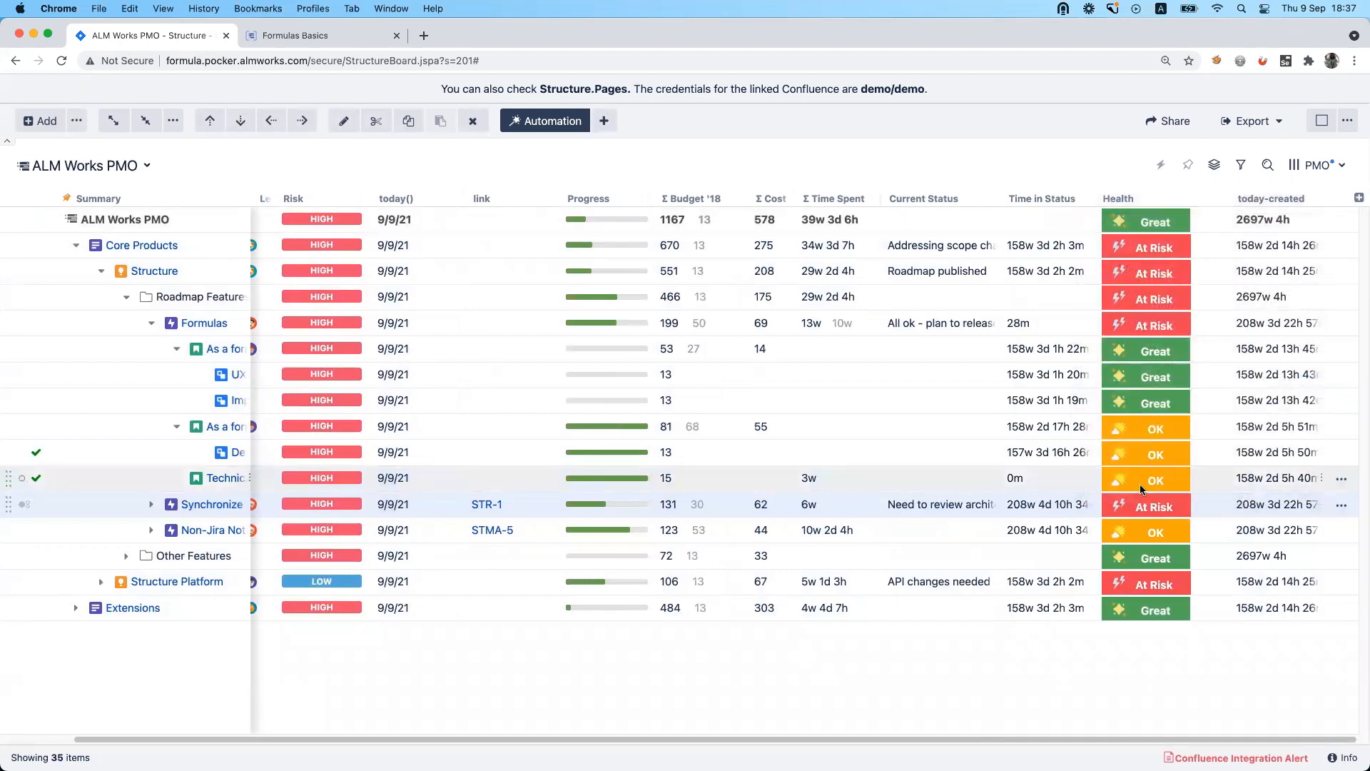
{"action": "scroll", "coordinate": [1142, 488], "scroll_direction": "left", "scroll_amount": 1}
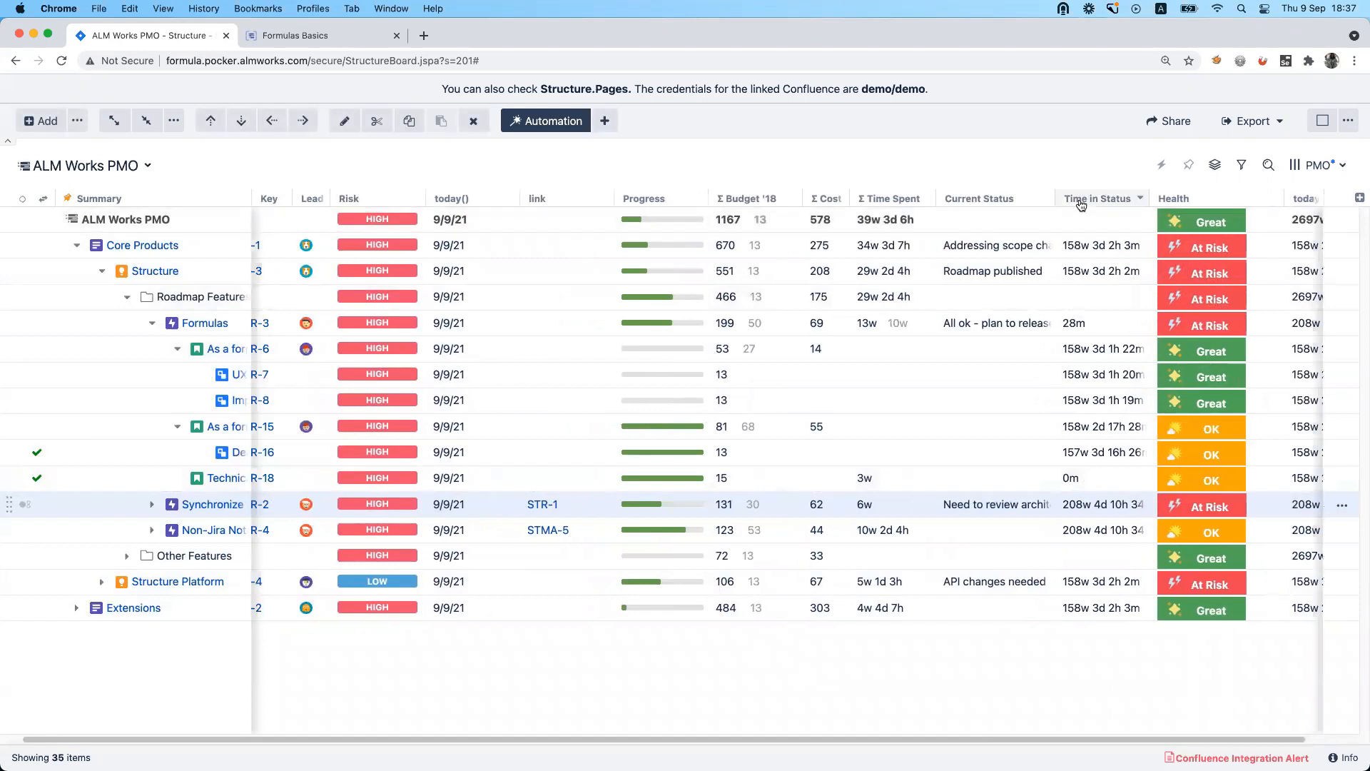
Add a Formula column with the formula todo - original and save the formula.
{"action": "left_click", "coordinate": [1360, 197]}
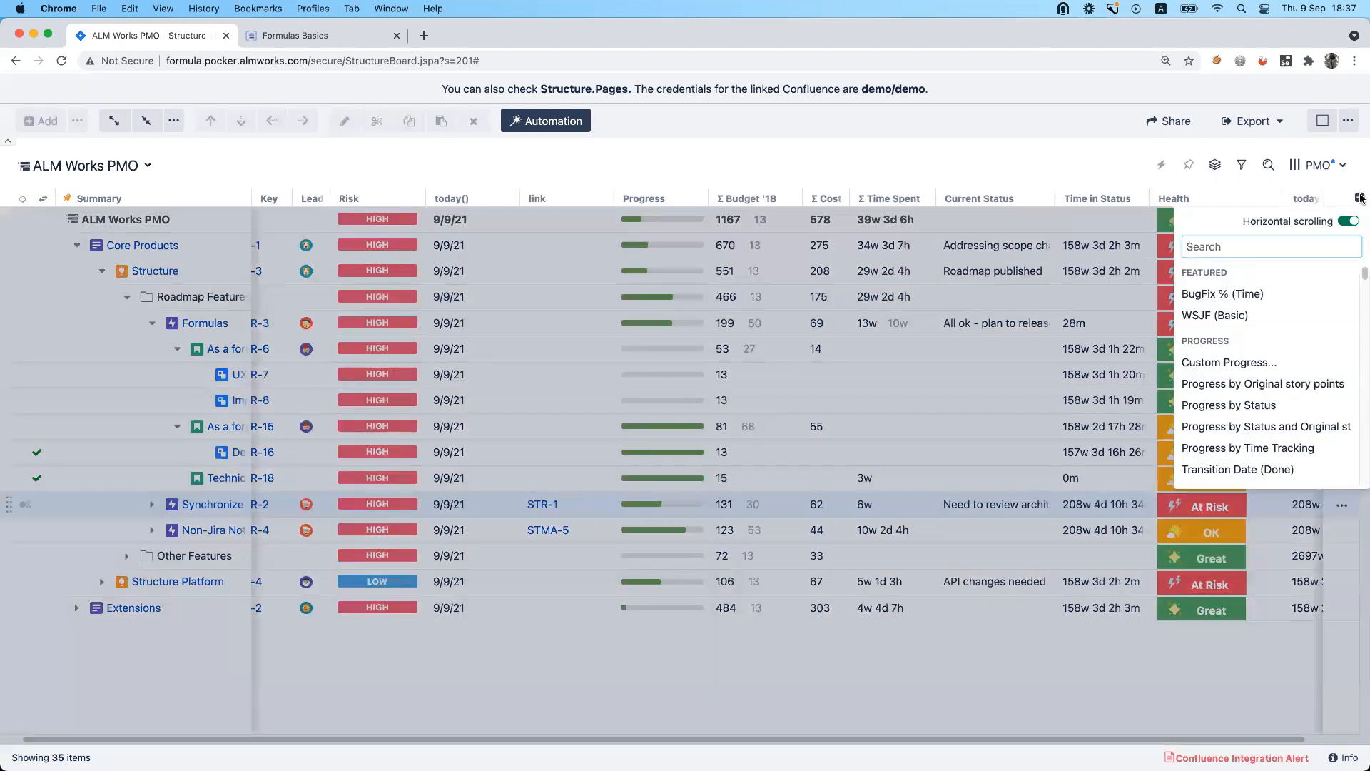
{"action": "type", "text": "form"}
{"action": "left_click", "coordinate": [1206, 275]}
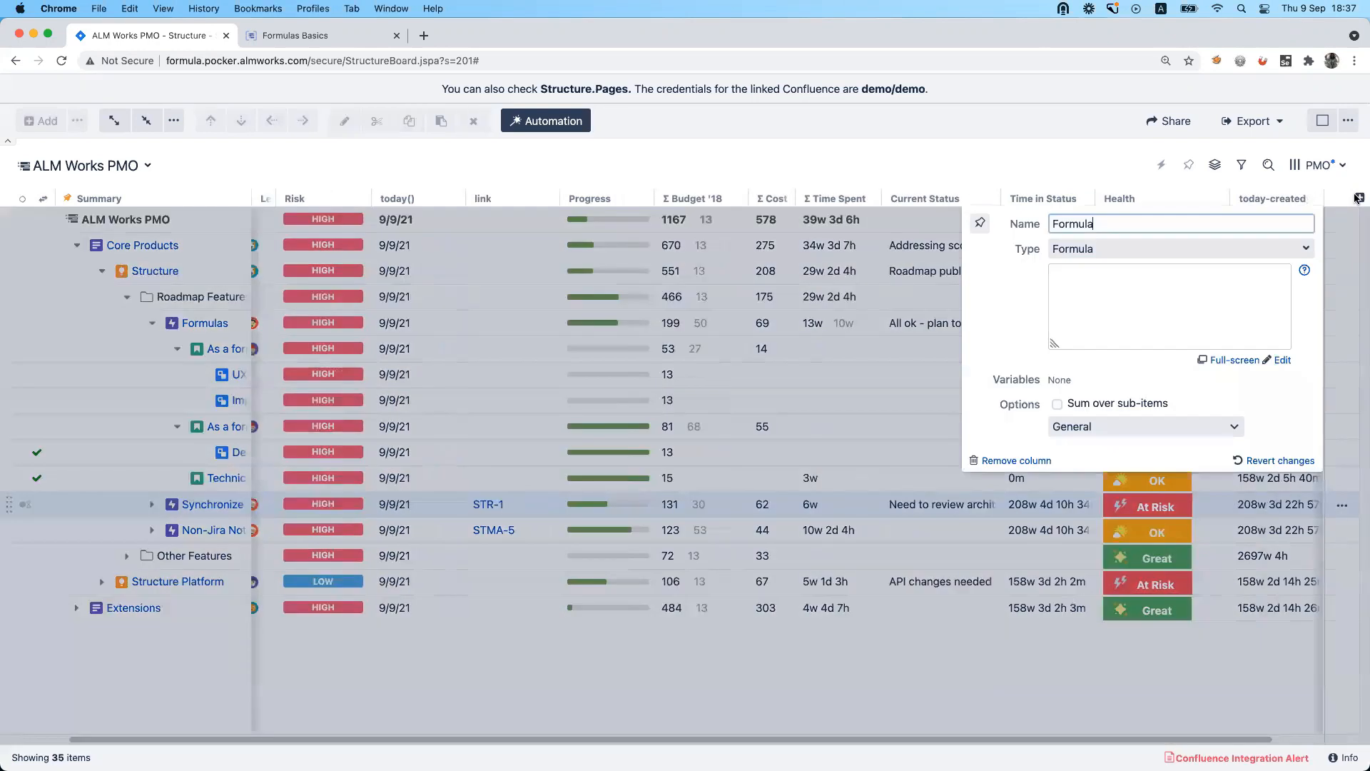
{"action": "type", "text": "todo"}
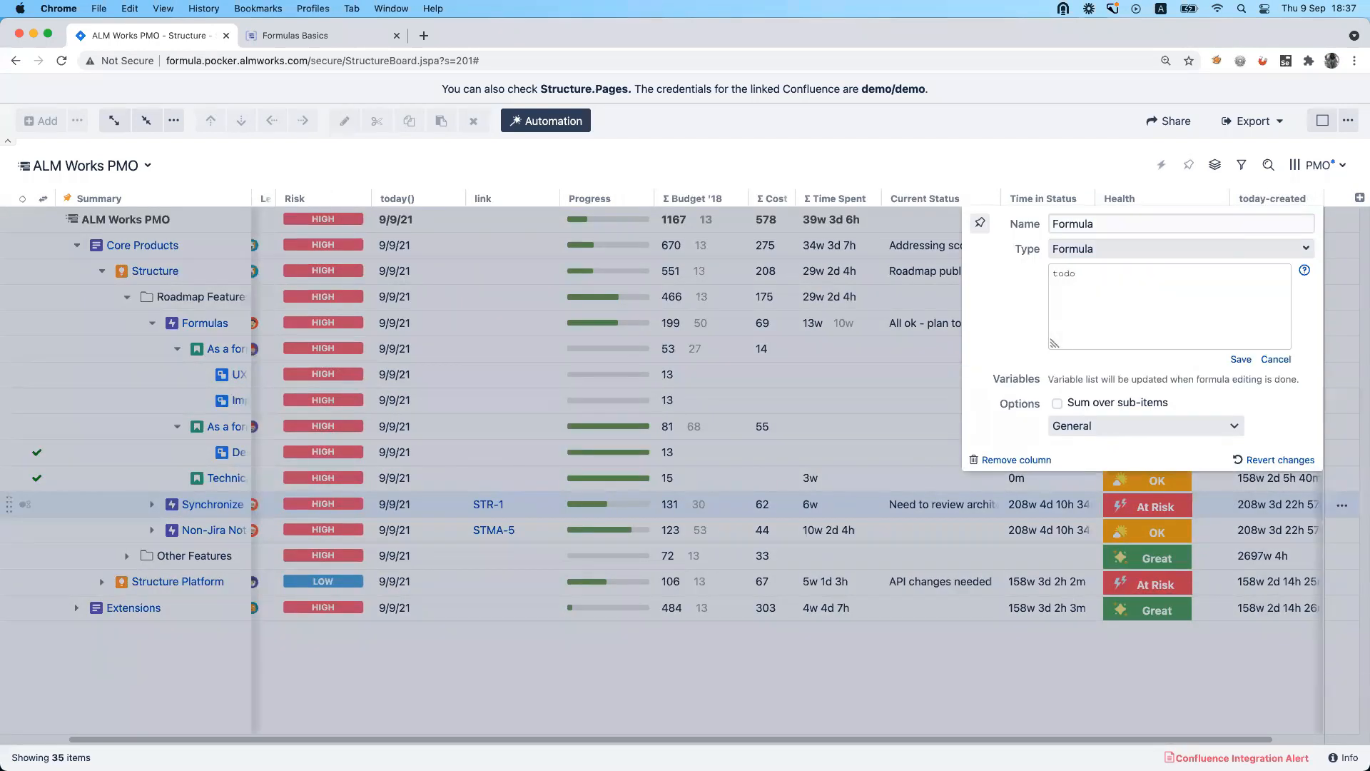
{"action": "type", "text": " - ro"}
{"action": "key", "text": "BackSpace"}
{"action": "type", "text": "original"}
{"action": "left_click", "coordinate": [1242, 359]}
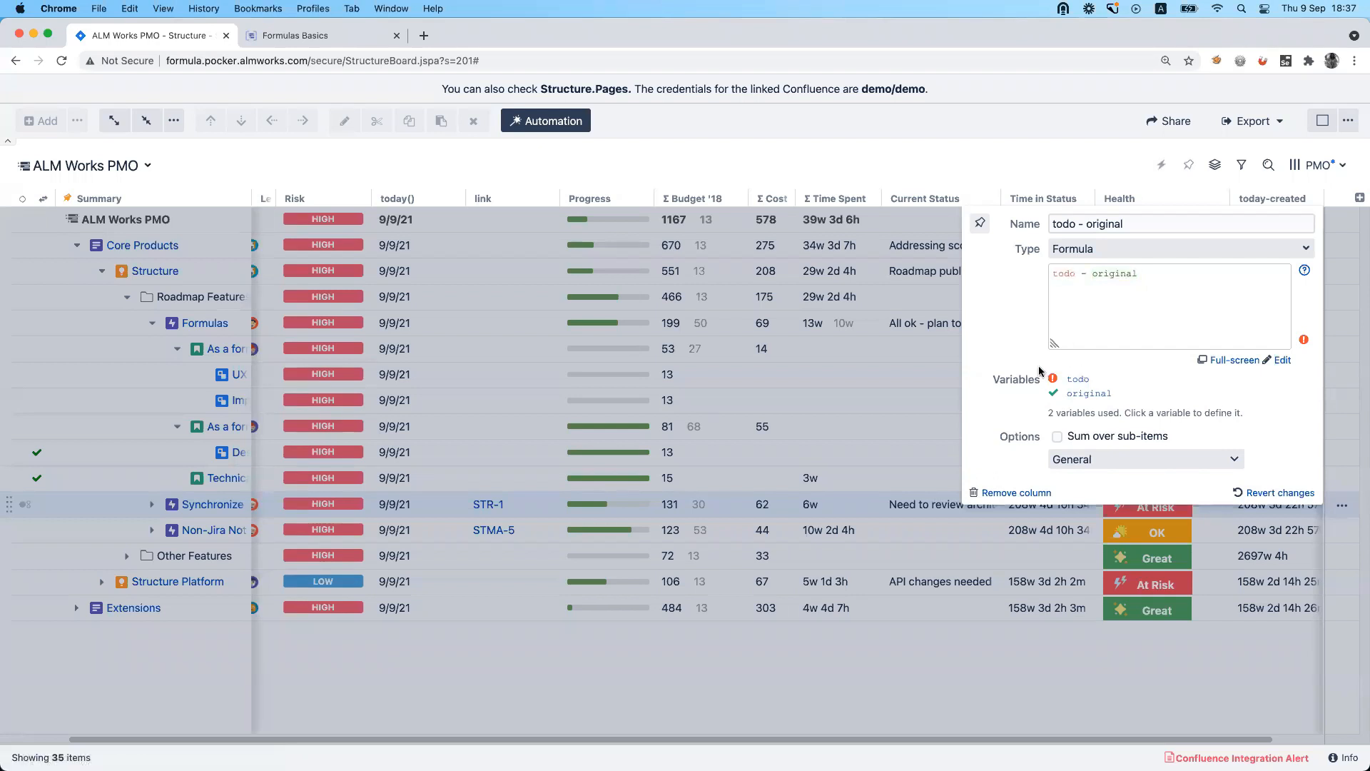
Map the formula's todo variable to the Time in Status attribute used in the columns.
{"action": "left_click", "coordinate": [1077, 380]}
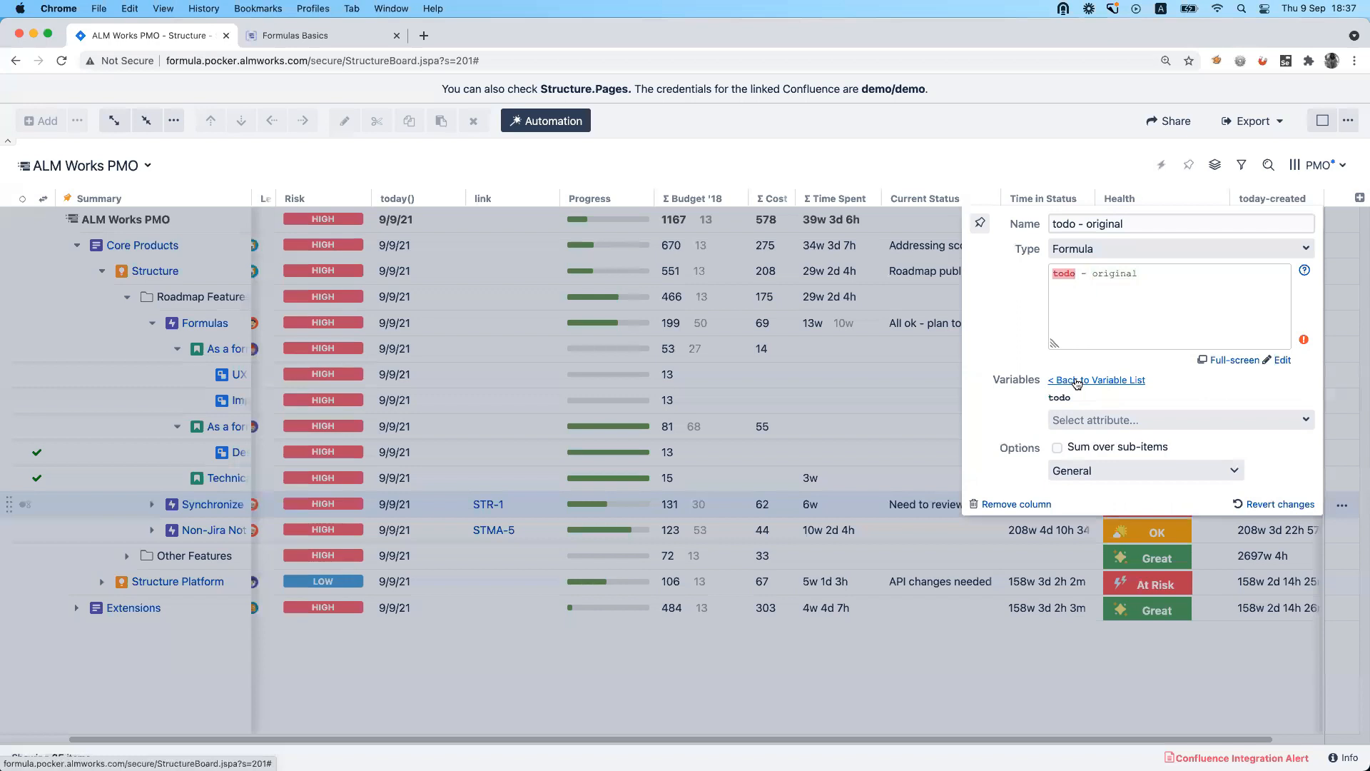
{"action": "left_click", "coordinate": [1110, 420]}
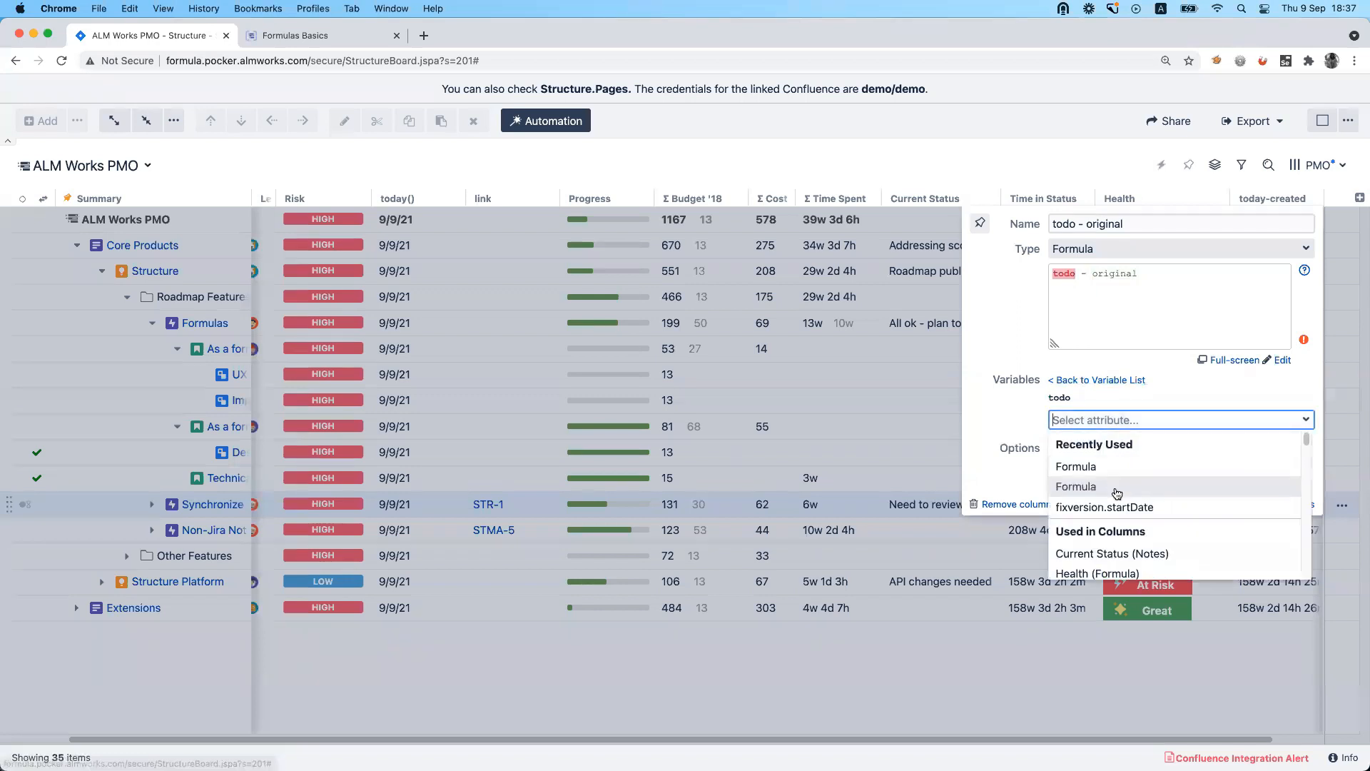
{"action": "scroll", "coordinate": [1115, 491], "scroll_direction": "down", "scroll_amount": 1}
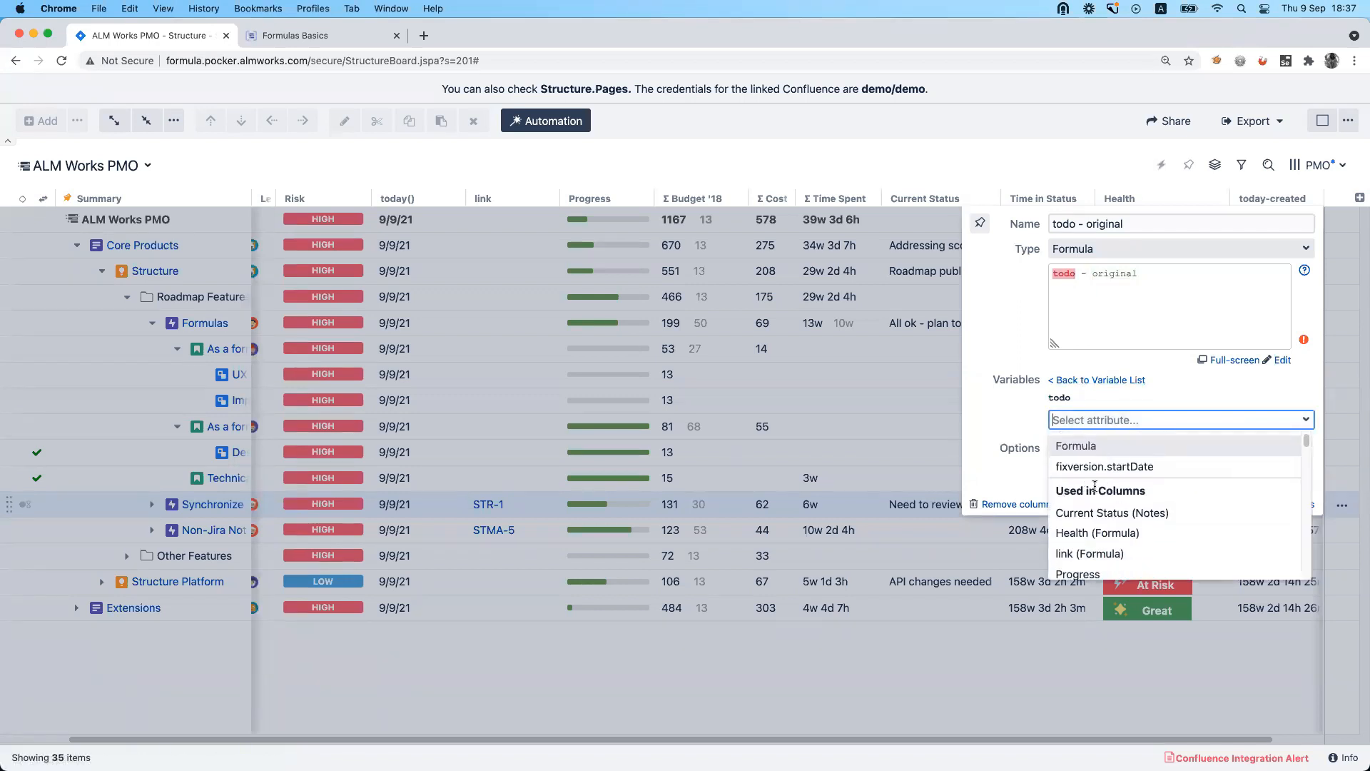
{"action": "scroll", "coordinate": [1149, 493], "scroll_direction": "down", "scroll_amount": 2}
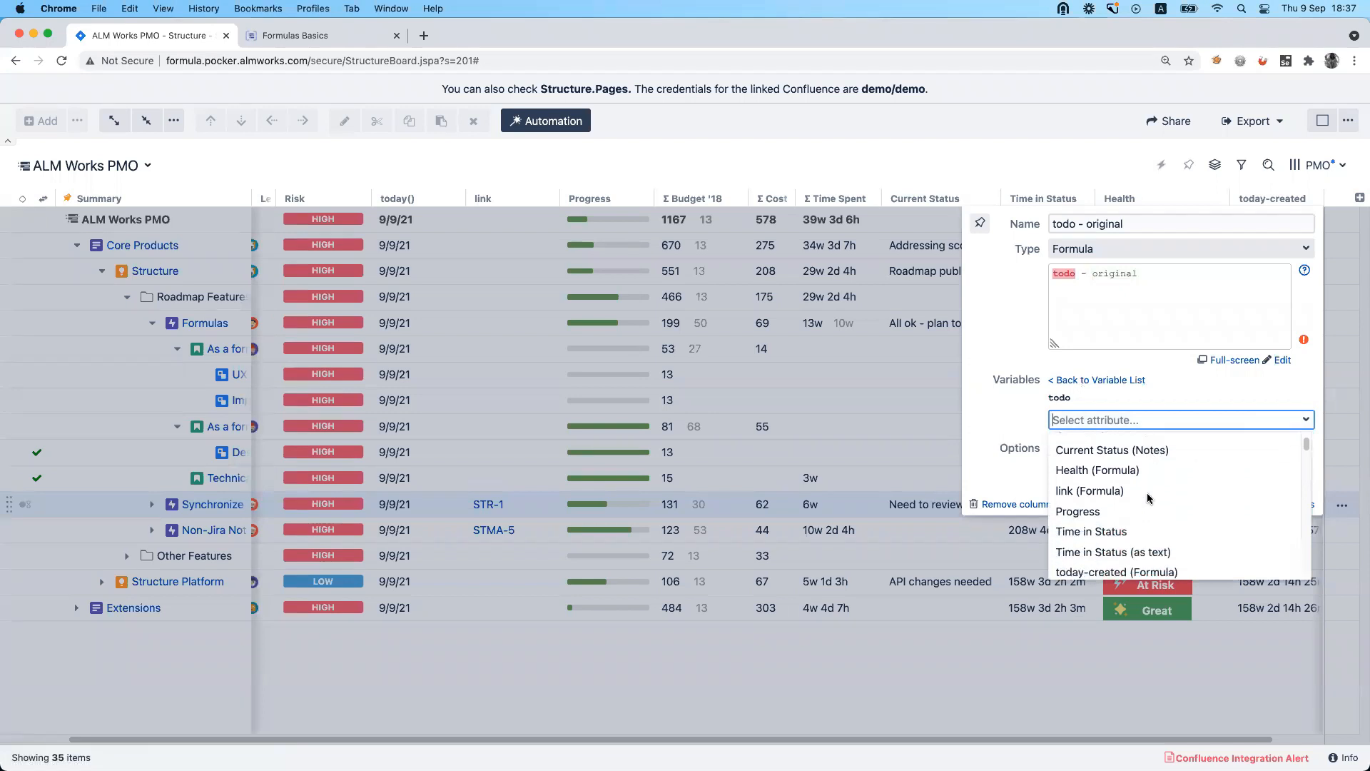
{"action": "left_click", "coordinate": [1141, 532]}
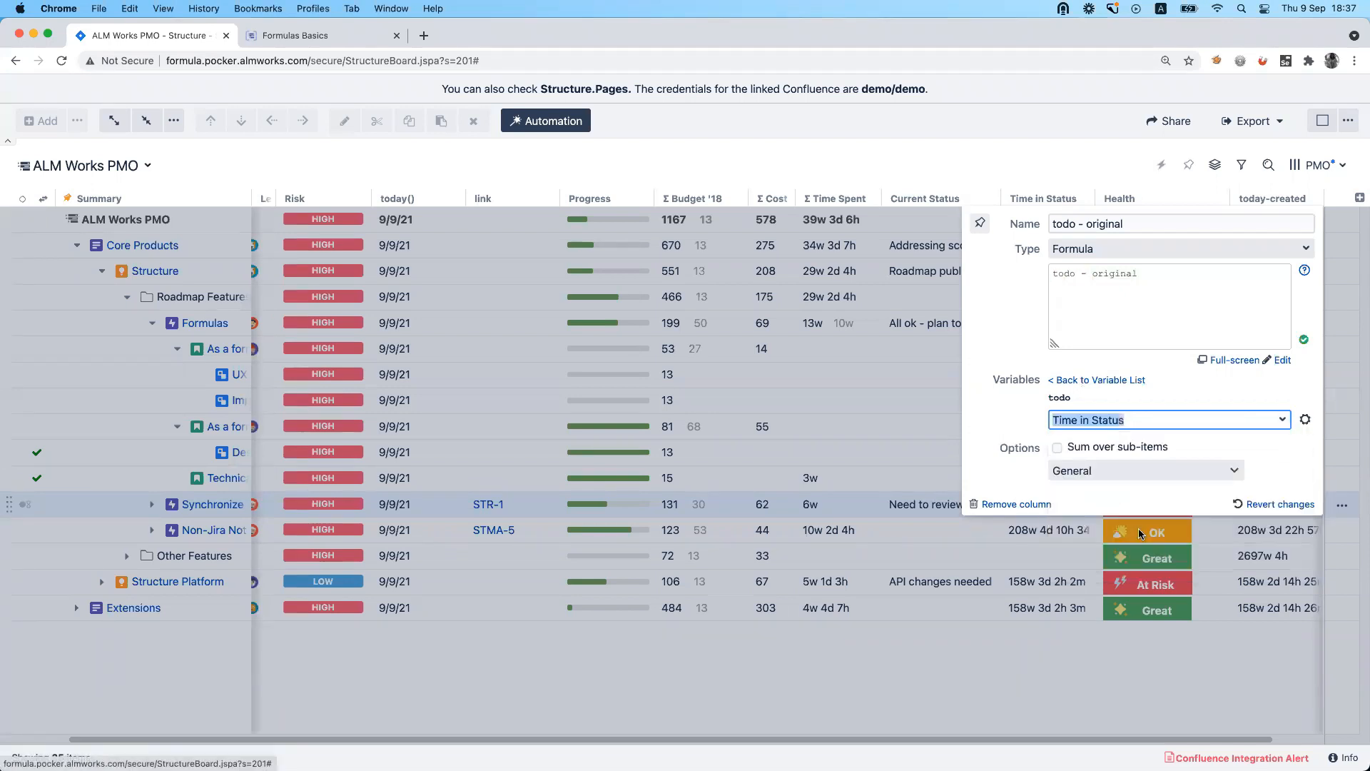
{"action": "left_click", "coordinate": [1259, 397]}
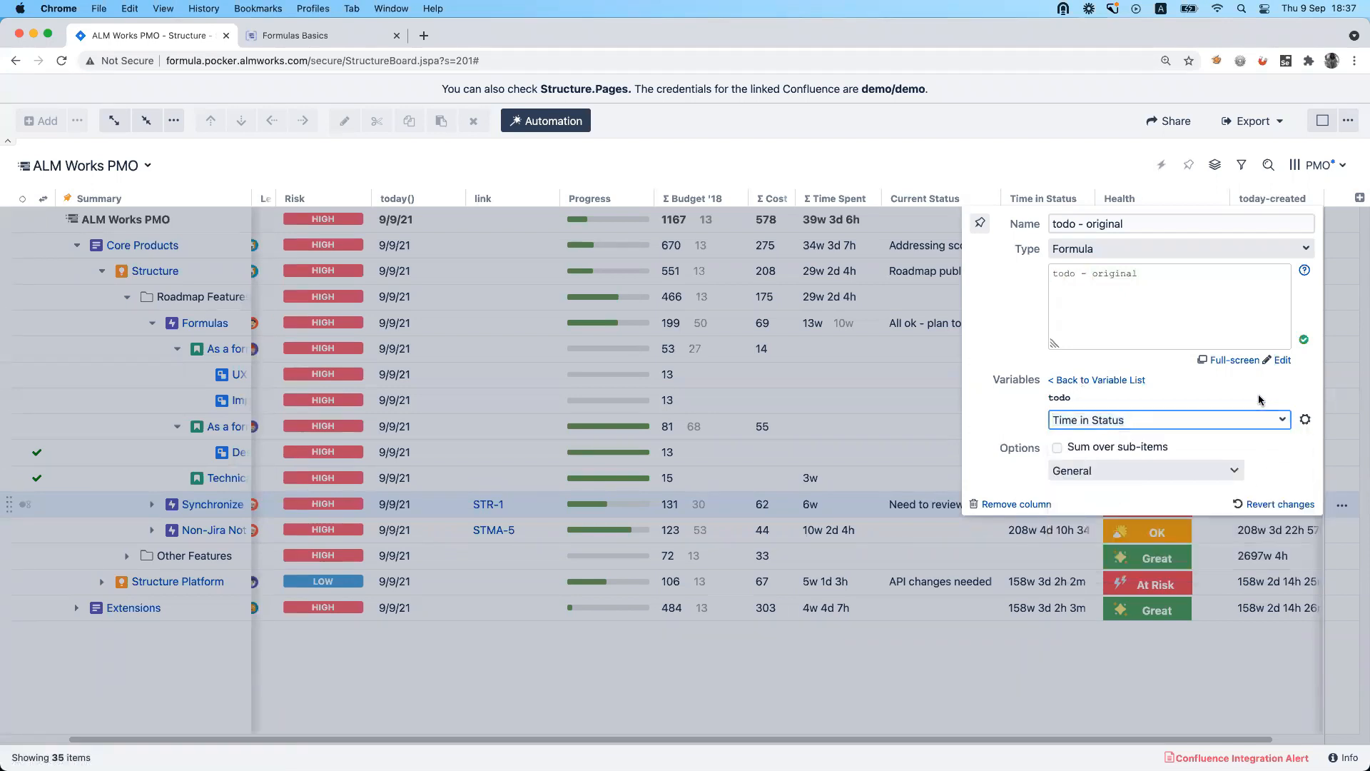
Set the todo - original column's format to Duration and move the column between Time in Status and Health.
{"action": "left_click", "coordinate": [1128, 474]}
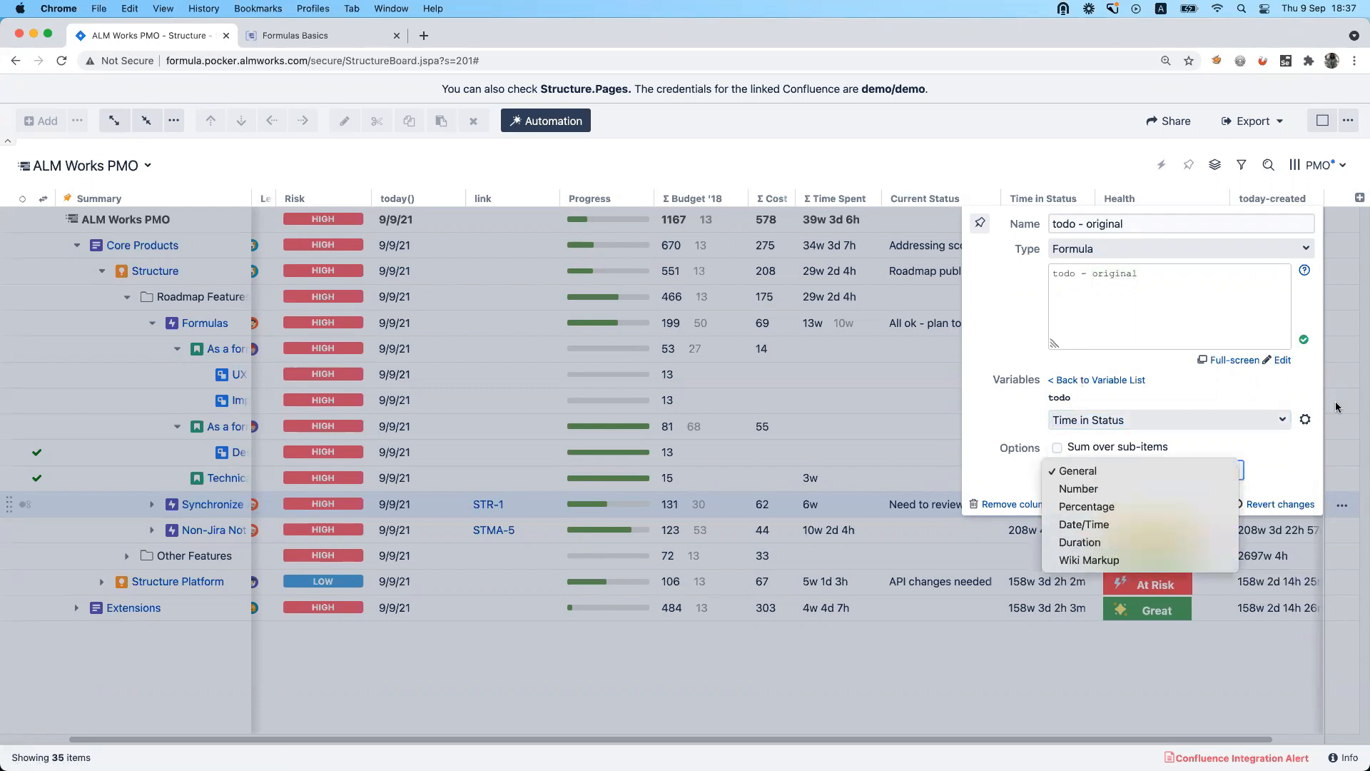
{"action": "left_click", "coordinate": [1283, 449]}
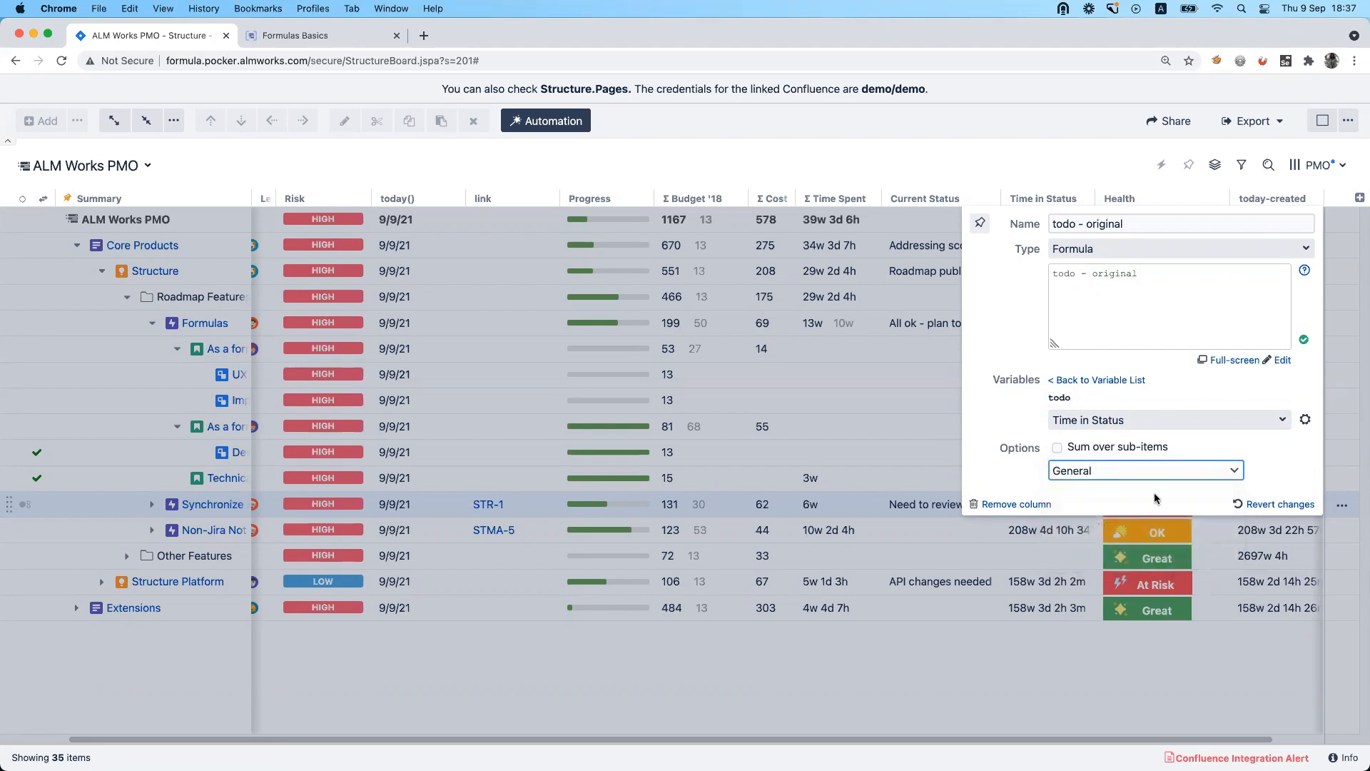
{"action": "left_click", "coordinate": [1147, 475]}
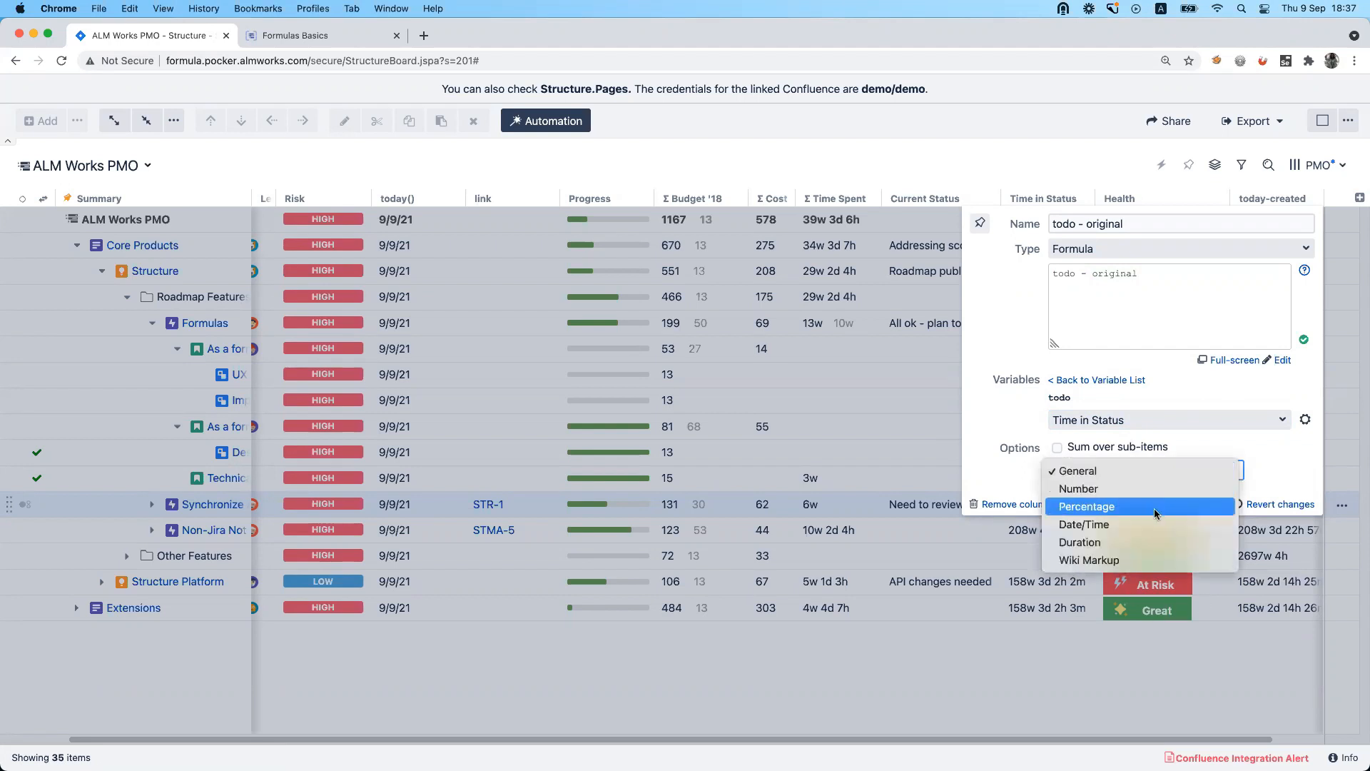
{"action": "left_click", "coordinate": [1159, 542]}
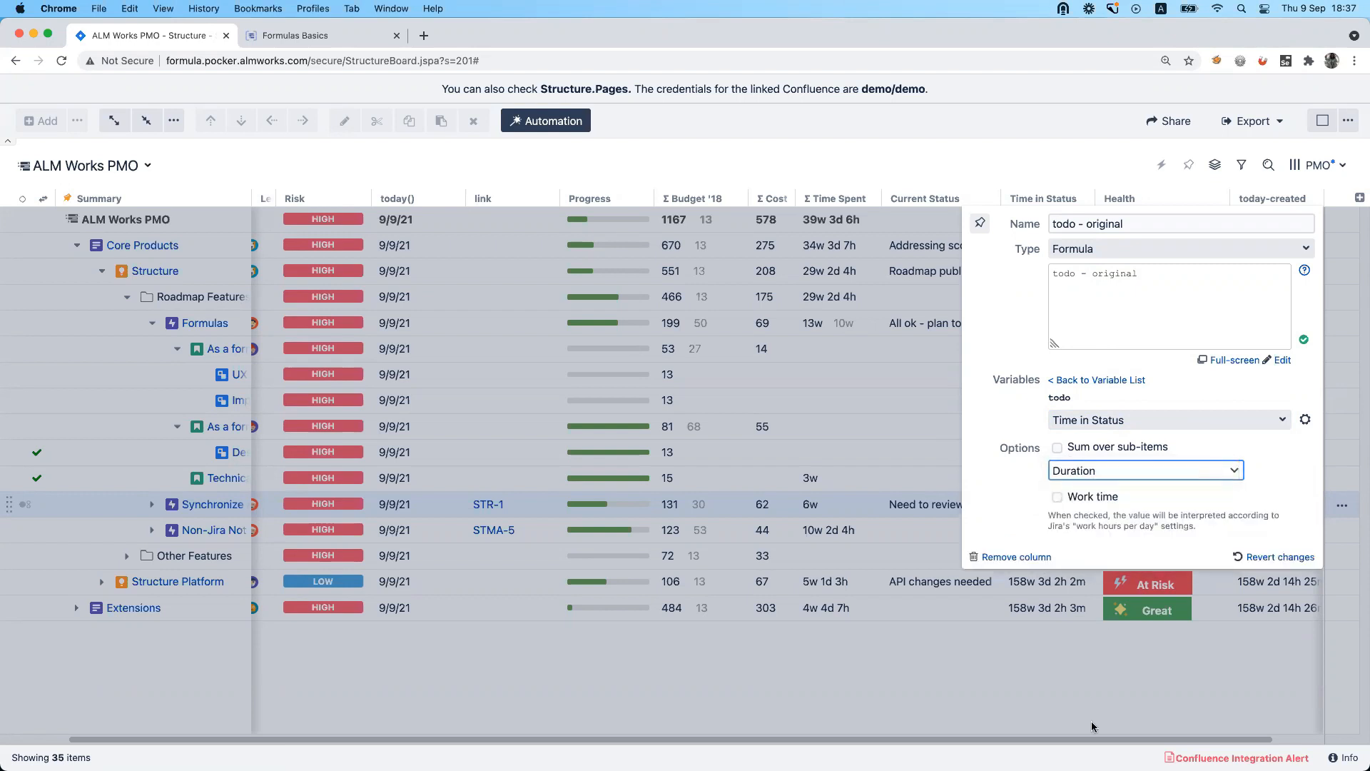
{"action": "left_click", "coordinate": [1114, 684]}
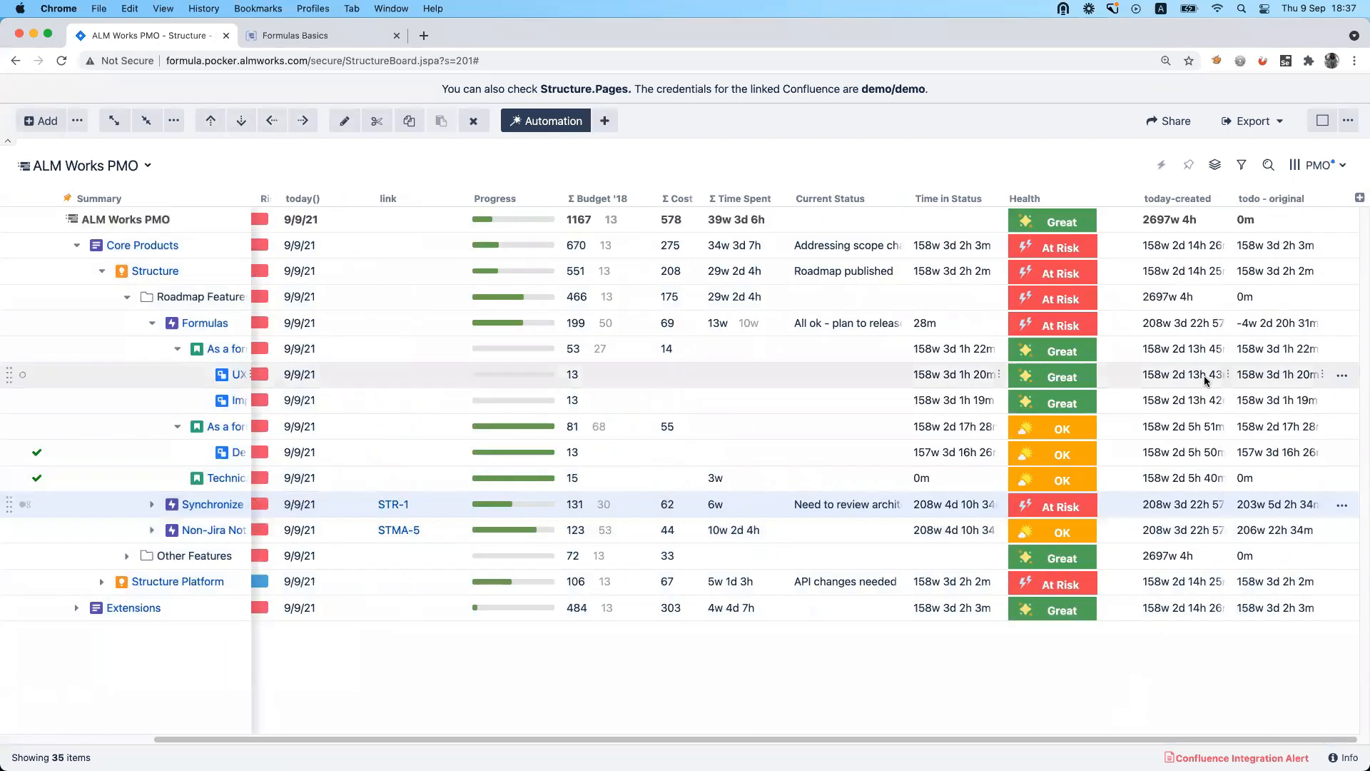
{"action": "left_click_drag", "start_coordinate": [1275, 198], "coordinate": [1020, 190]}
{"action": "left_click", "coordinate": [1080, 169]}
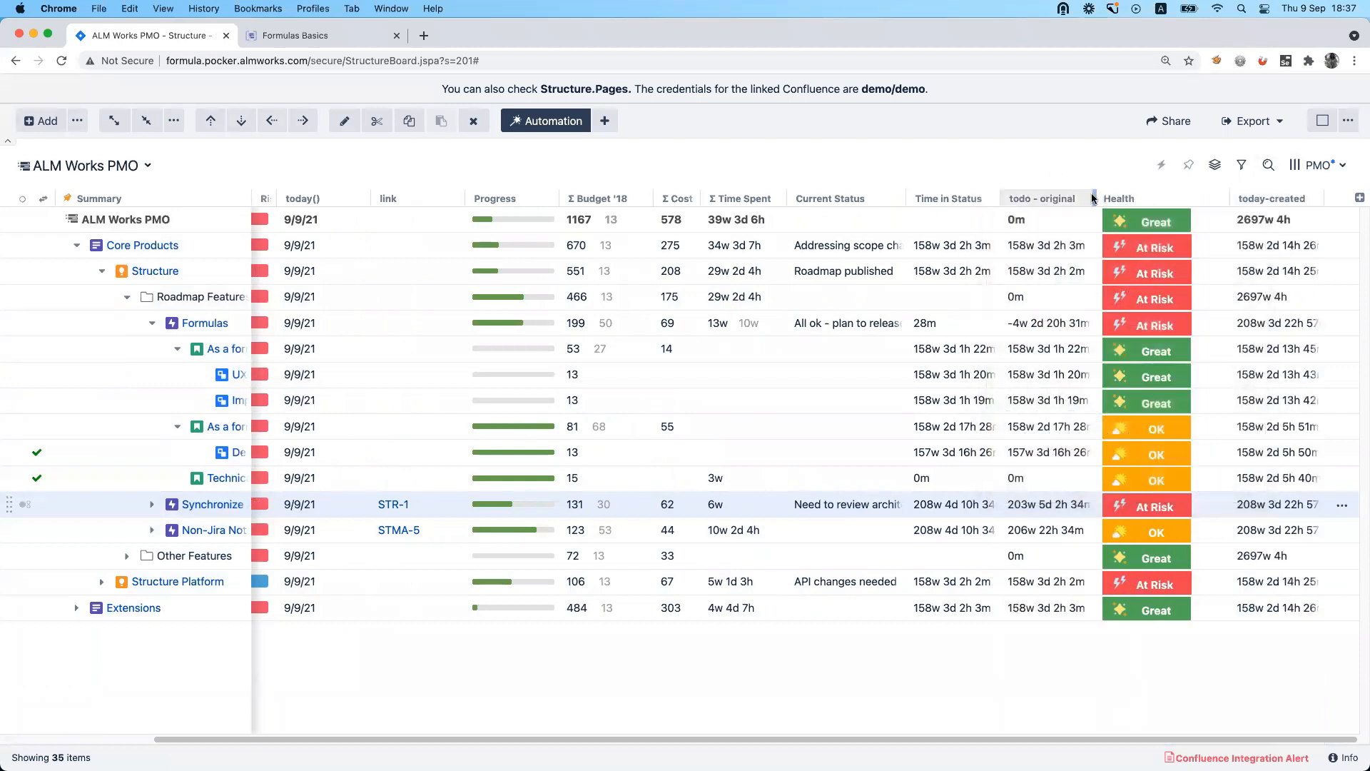
Review the todo - original column's settings and the PMO view's saving and sharing options without changing them.
{"action": "left_click", "coordinate": [1087, 198]}
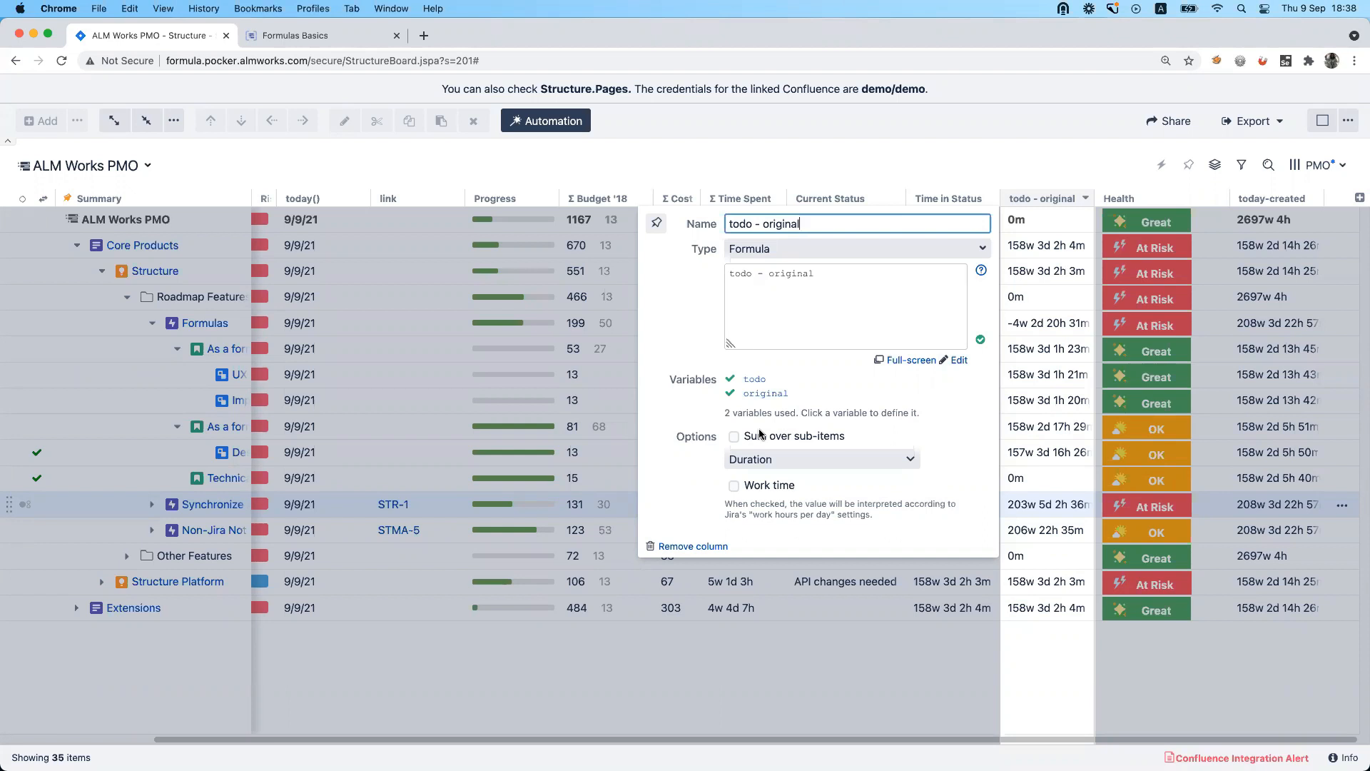
{"action": "left_click", "coordinate": [943, 163]}
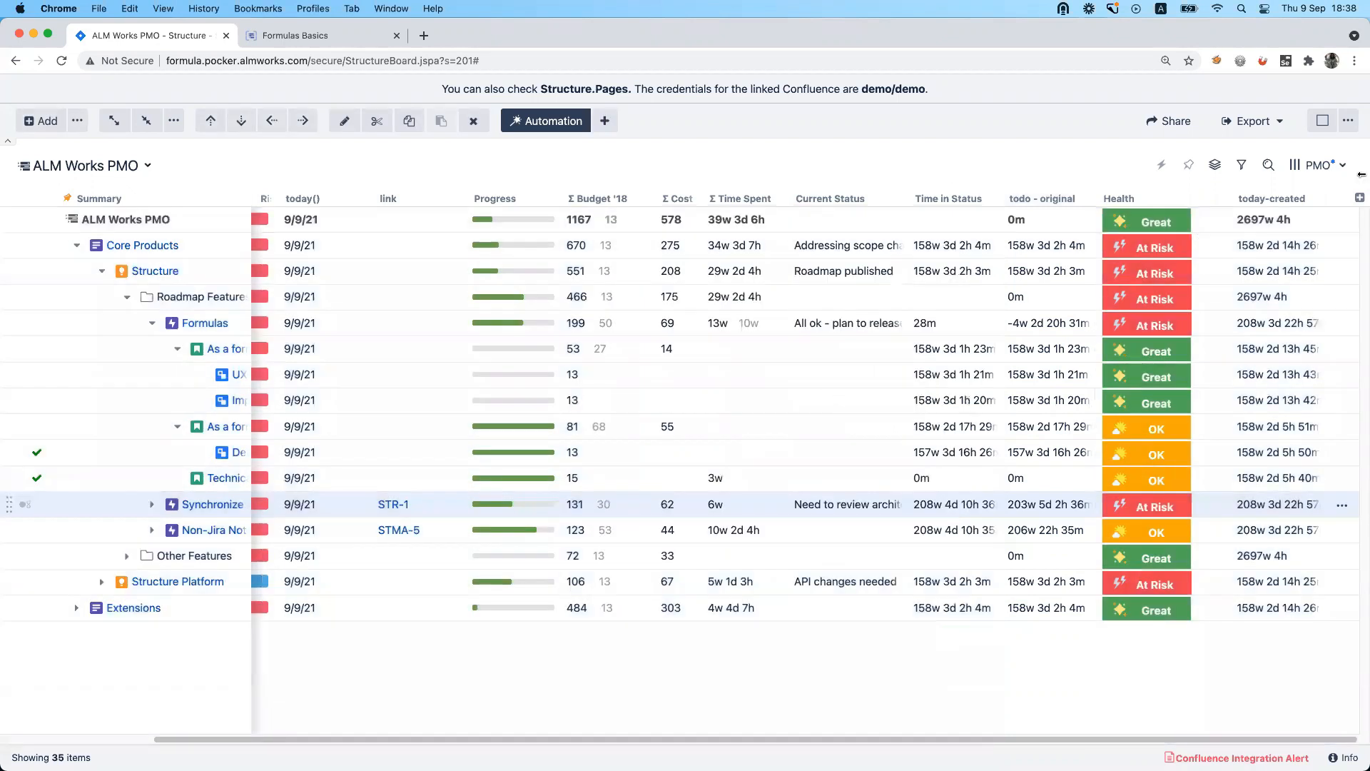
{"action": "left_click", "coordinate": [1329, 167]}
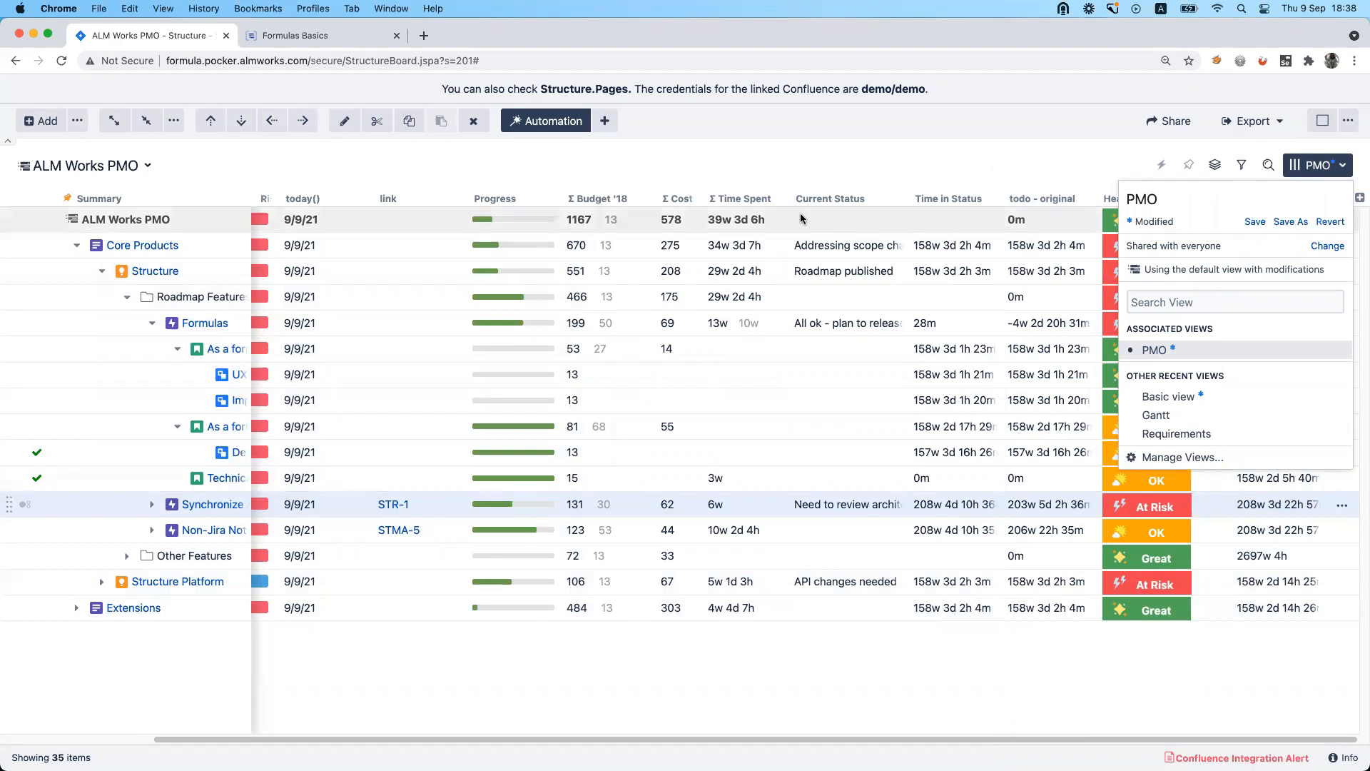
{"action": "left_click", "coordinate": [918, 152]}
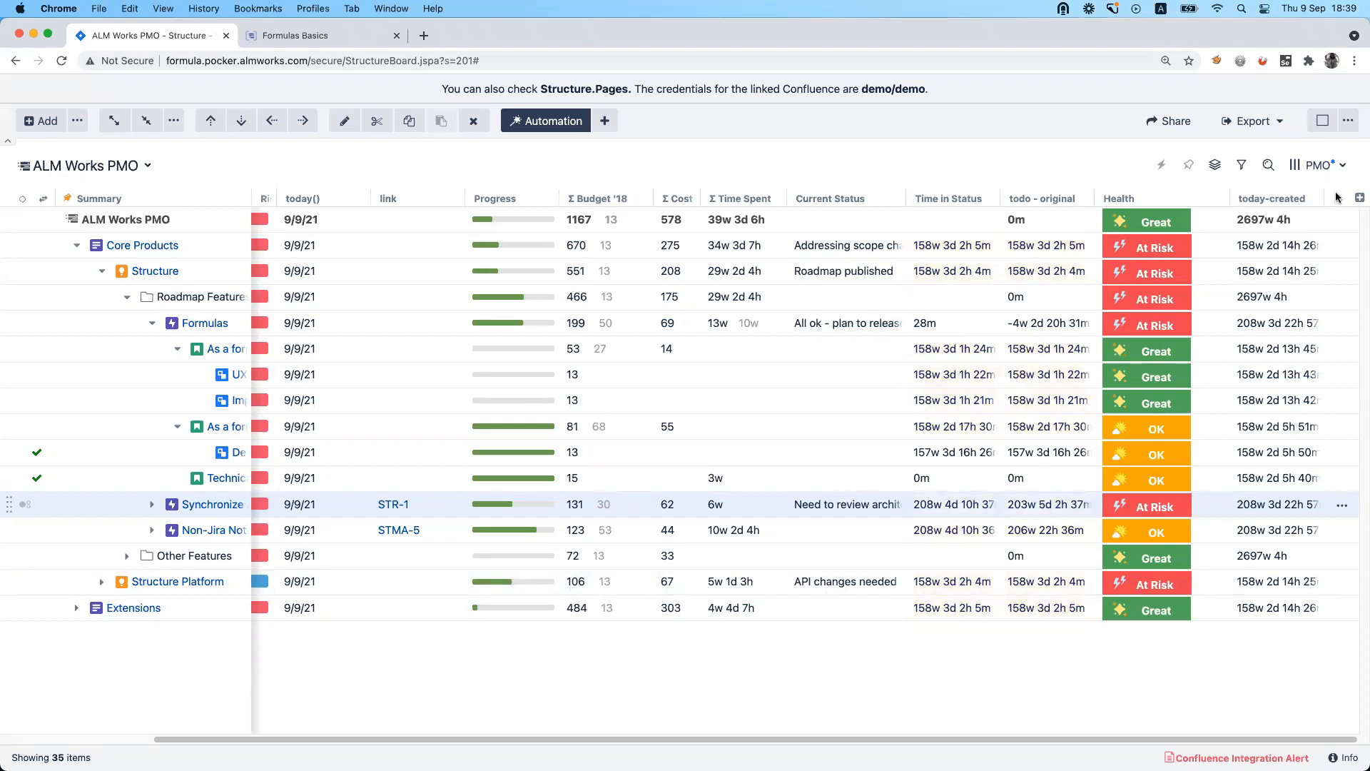
Add the Due In column and place it between todo - original and Health.
{"action": "left_click", "coordinate": [1360, 197]}
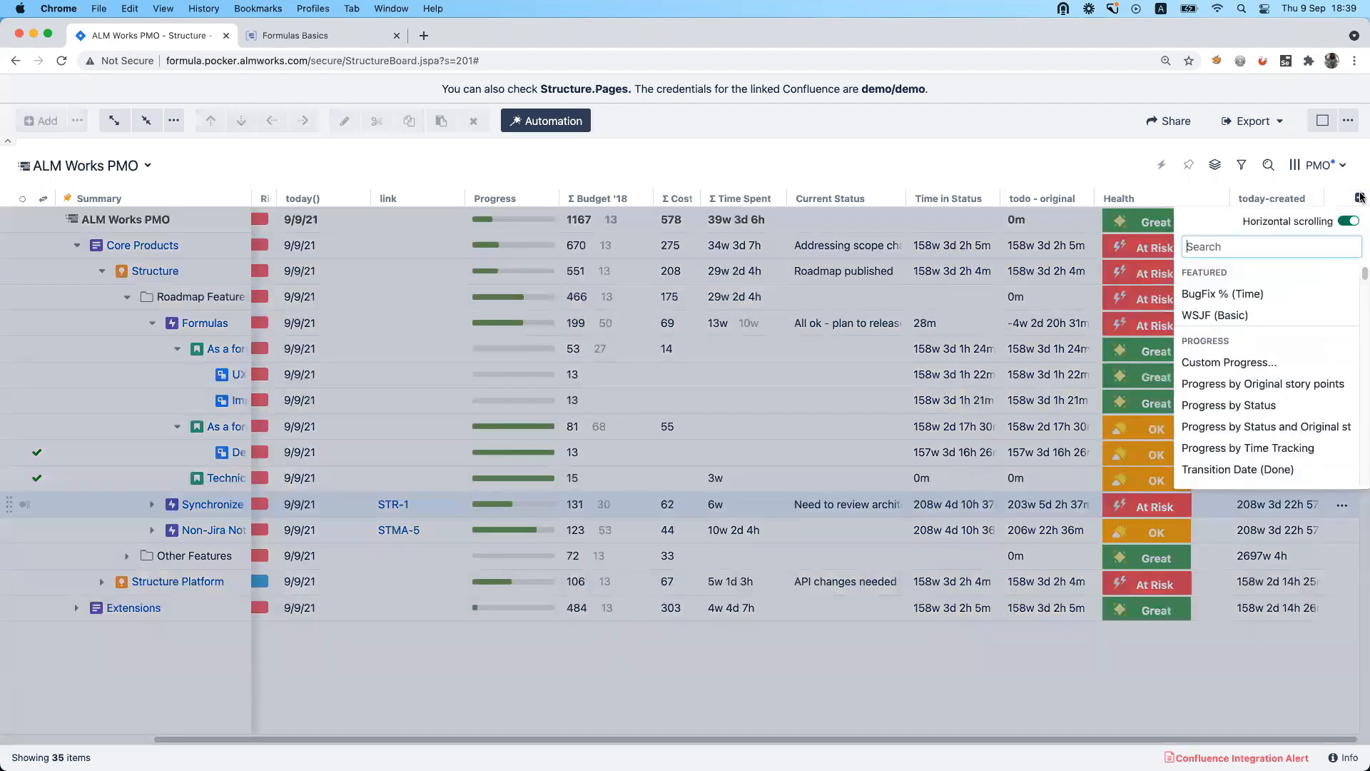
{"action": "type", "text": "du"}
{"action": "left_click", "coordinate": [1284, 297]}
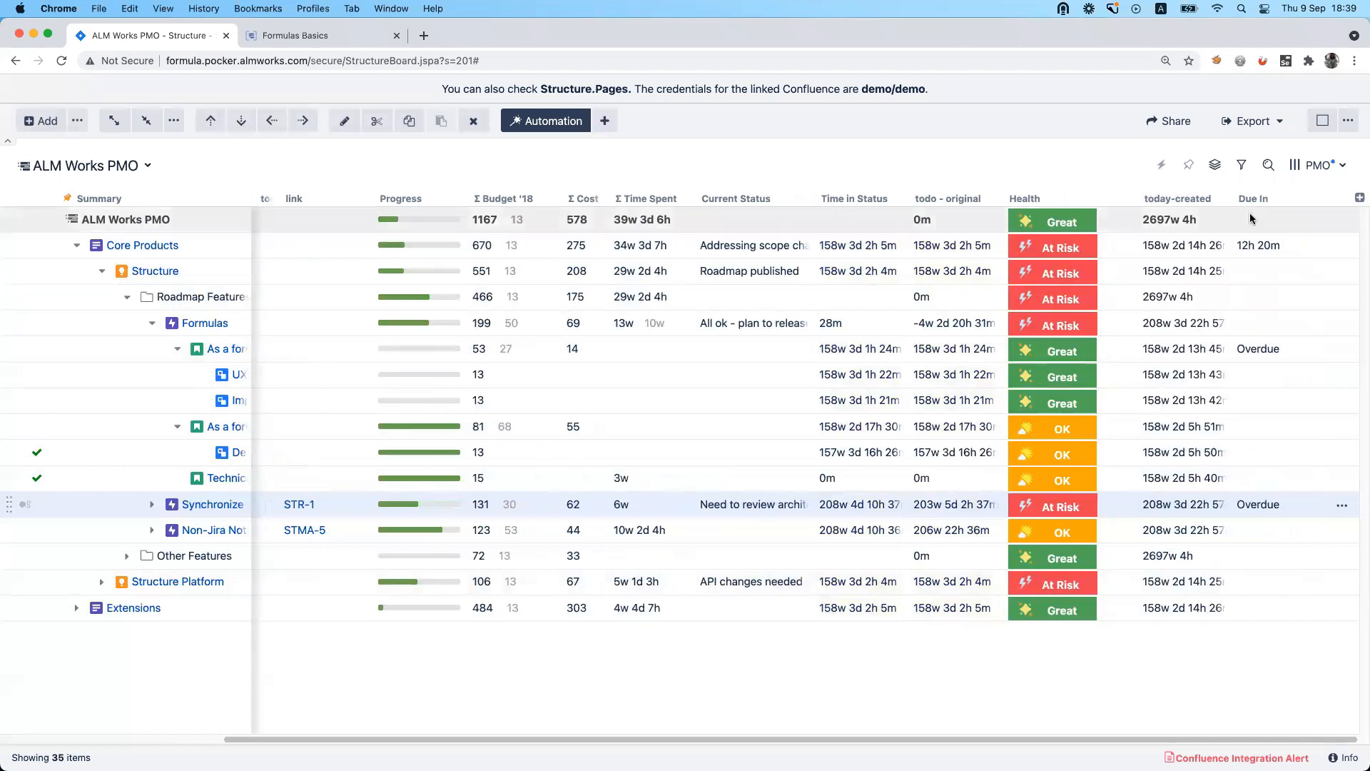
{"action": "mouse_move", "coordinate": [1247, 203]}
{"action": "left_mouse_down"}
{"action": "mouse_move", "coordinate": [1056, 184]}
{"action": "mouse_move", "coordinate": [993, 201]}
{"action": "left_mouse_up"}
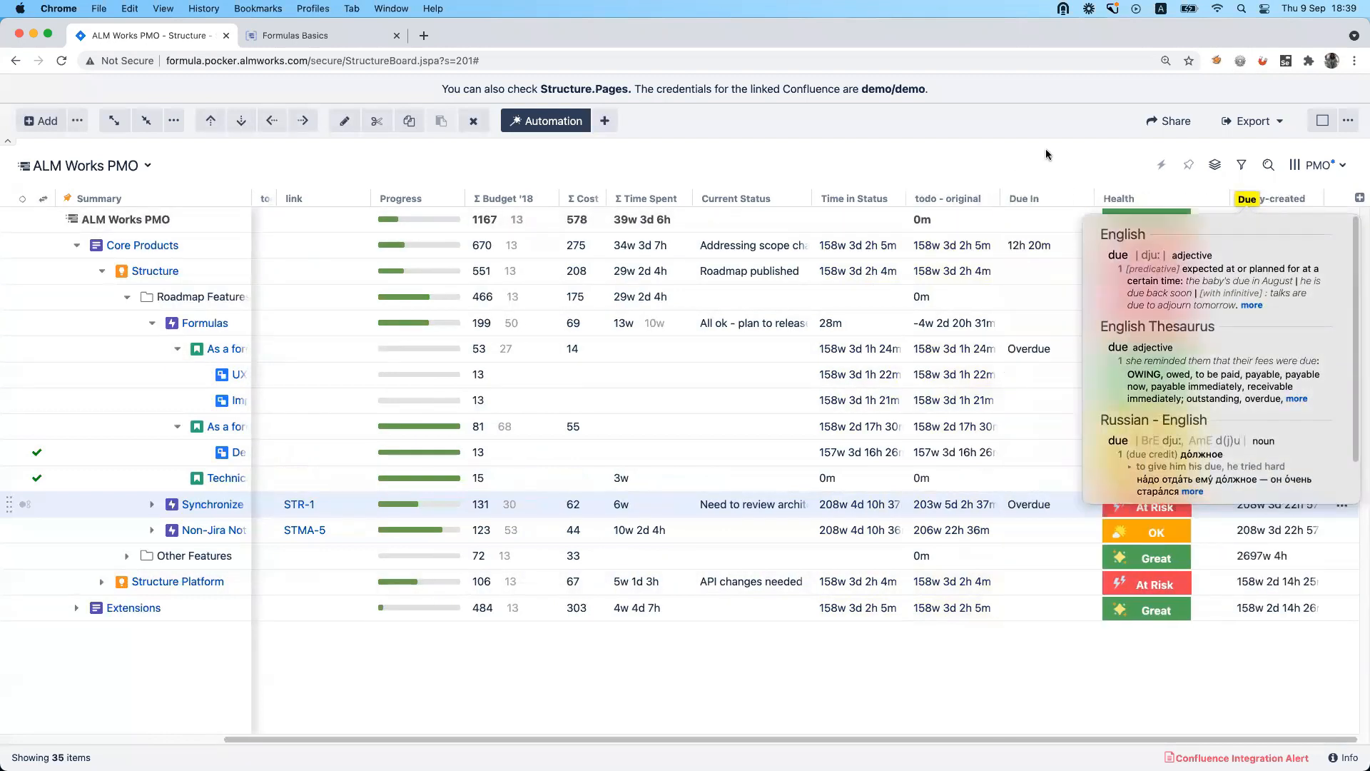
Examine the Due In column's formula in an enlarged editor, including how it handles duedate, Time_Left and overdue issues.
{"action": "left_click", "coordinate": [1086, 198]}
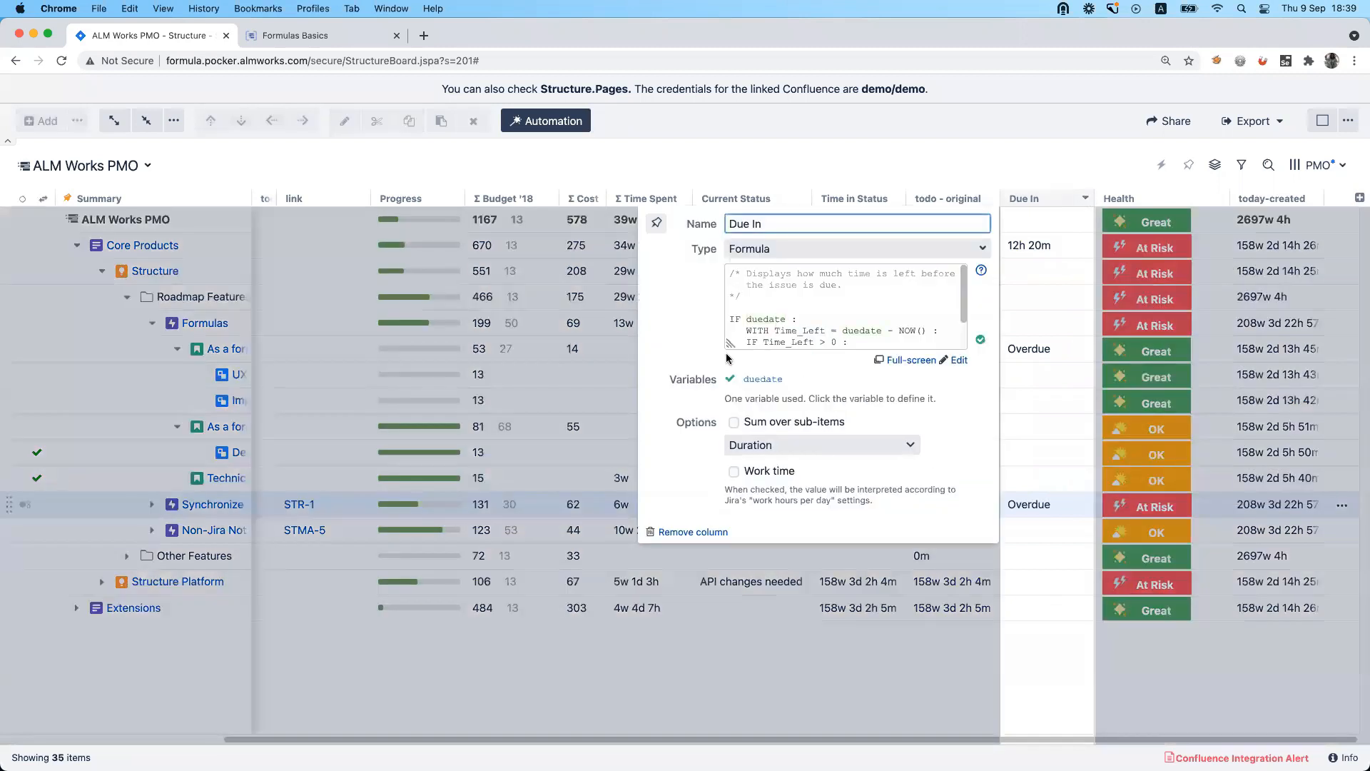
{"action": "left_click_drag", "start_coordinate": [730, 344], "coordinate": [562, 456]}
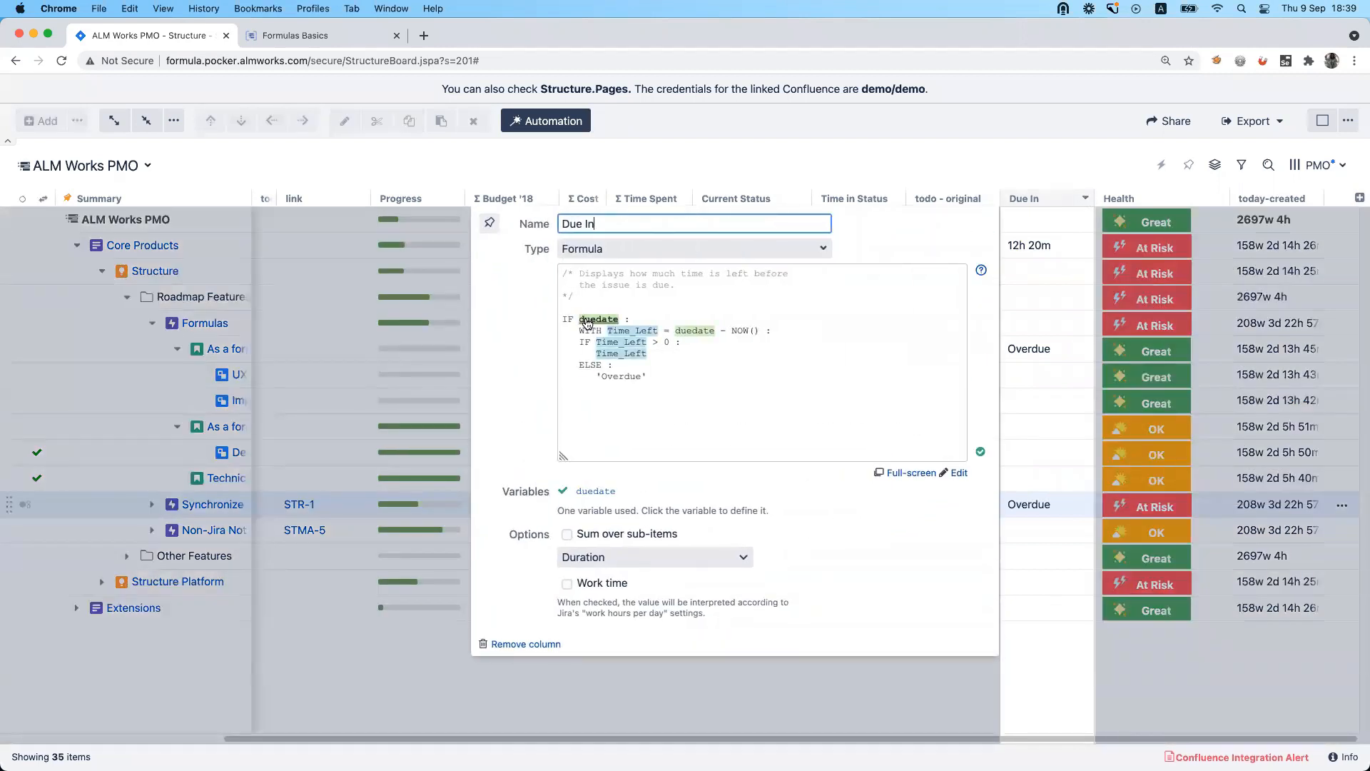
{"action": "left_click_drag", "start_coordinate": [580, 321], "coordinate": [644, 383]}
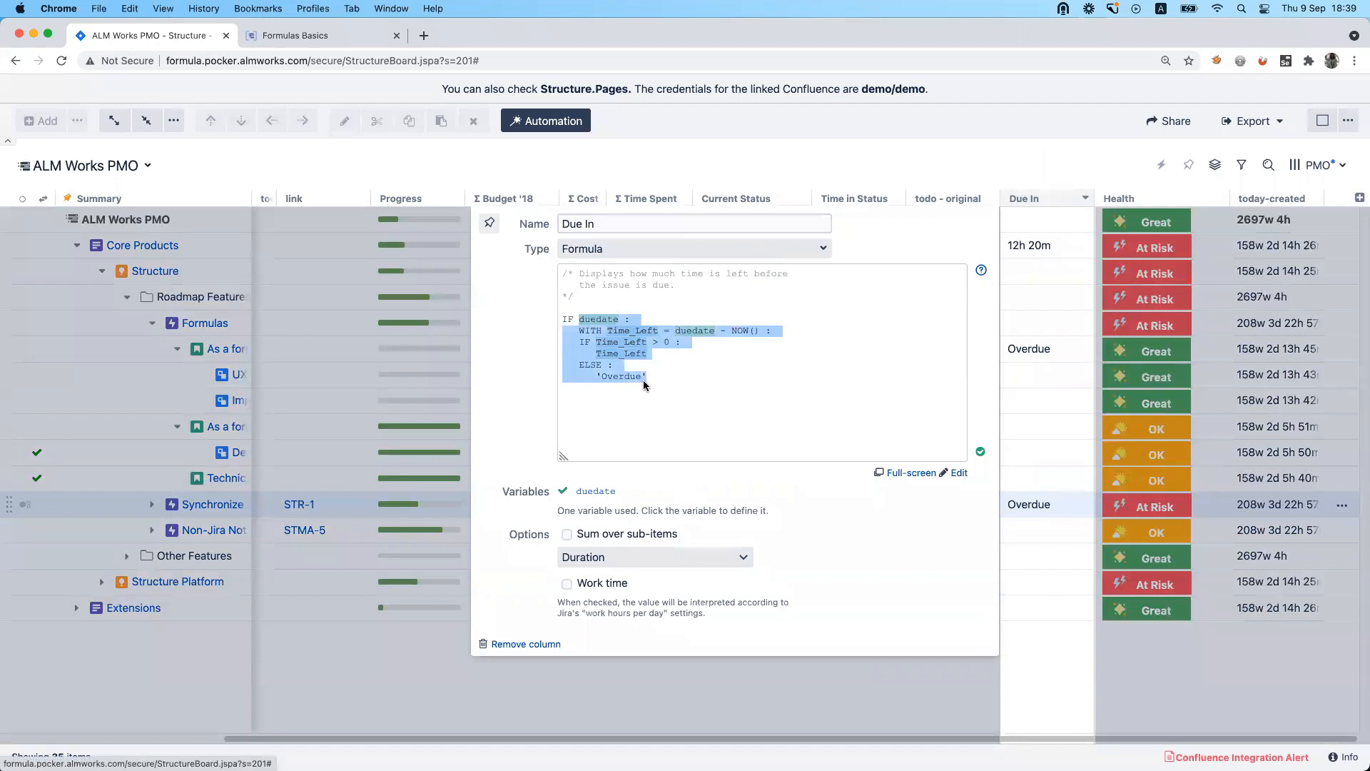
{"action": "left_click", "coordinate": [585, 410]}
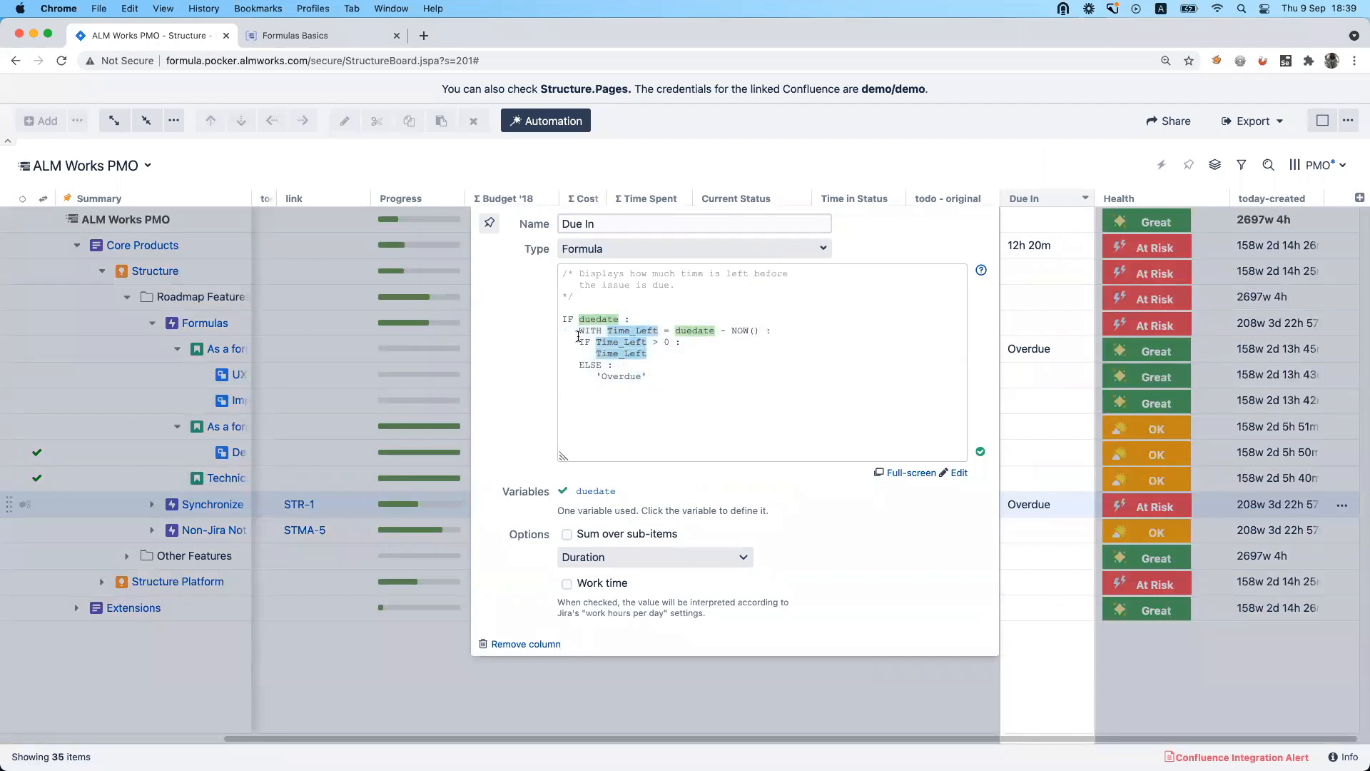
{"action": "left_click_drag", "start_coordinate": [580, 341], "coordinate": [654, 377]}
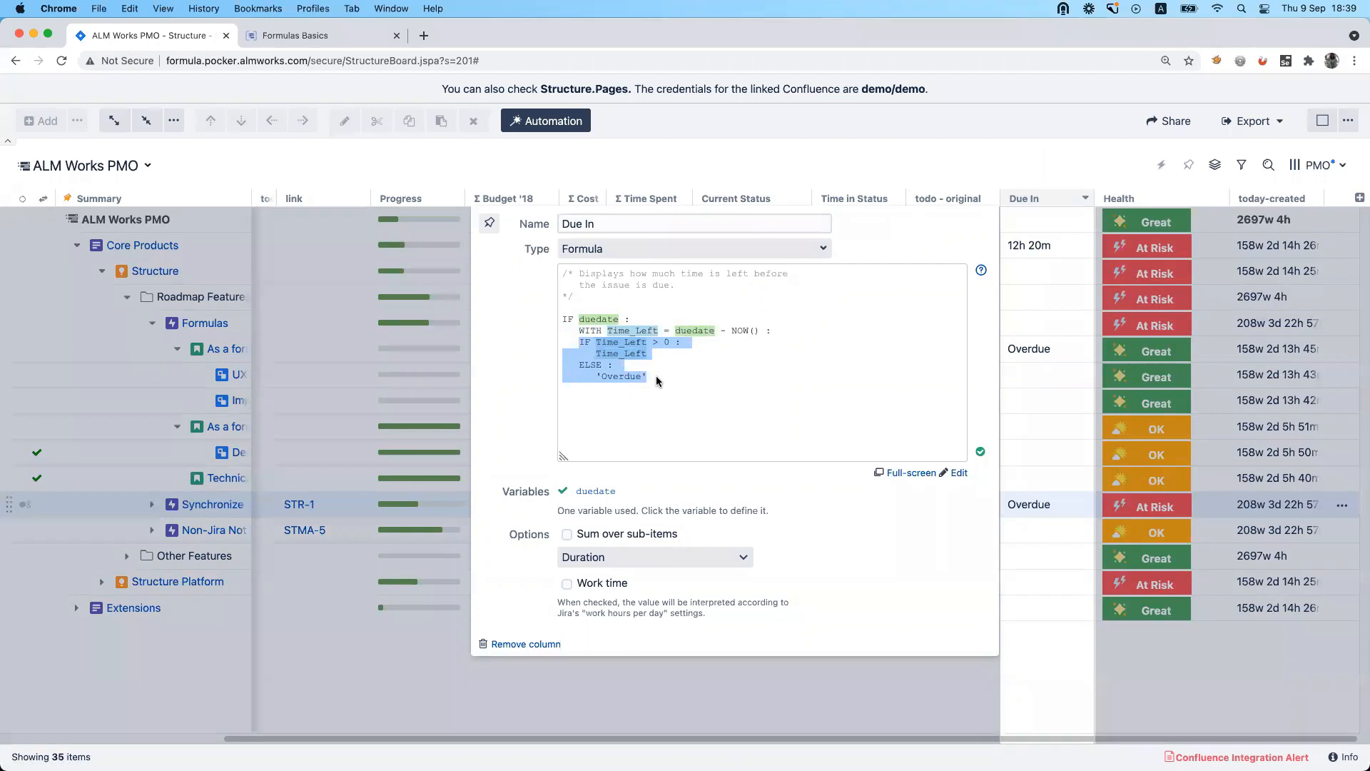
{"action": "left_click", "coordinate": [631, 316]}
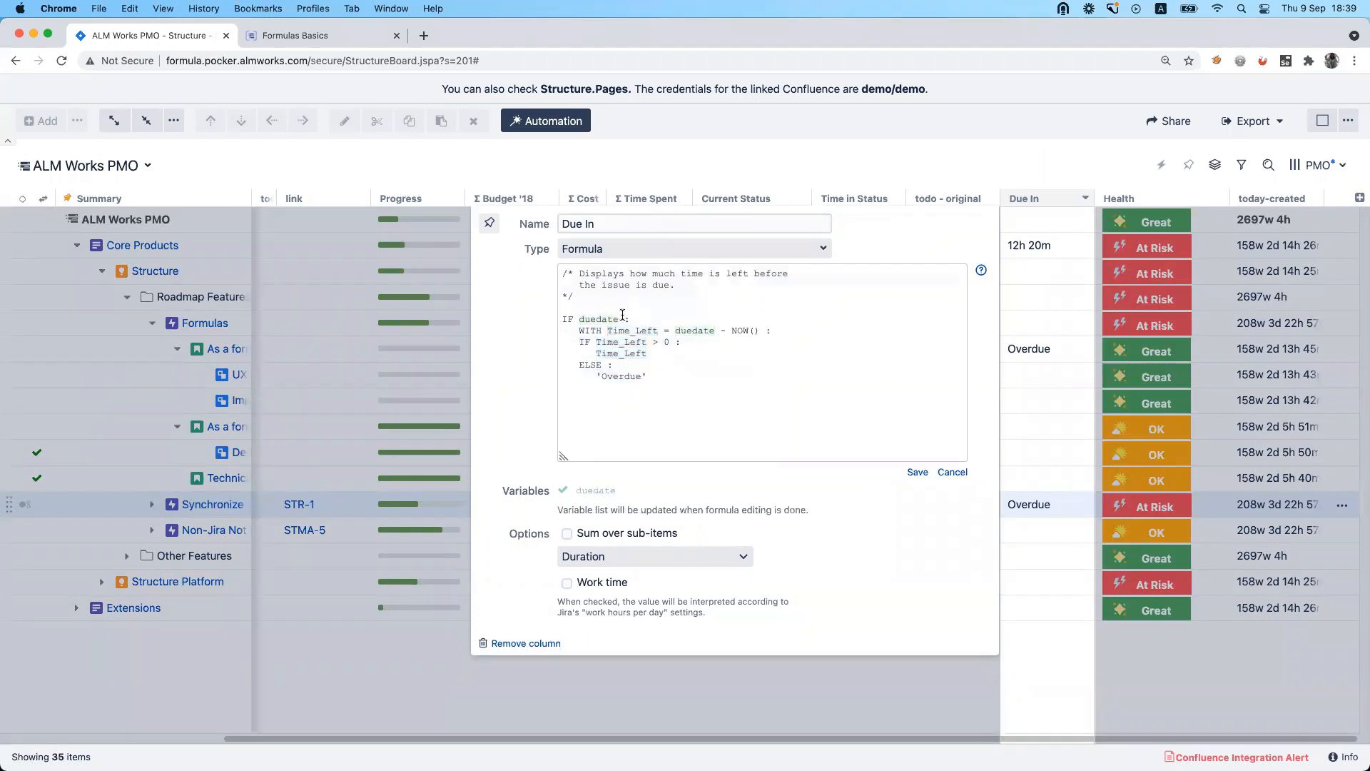
{"action": "left_click_drag", "start_coordinate": [623, 315], "coordinate": [671, 376]}
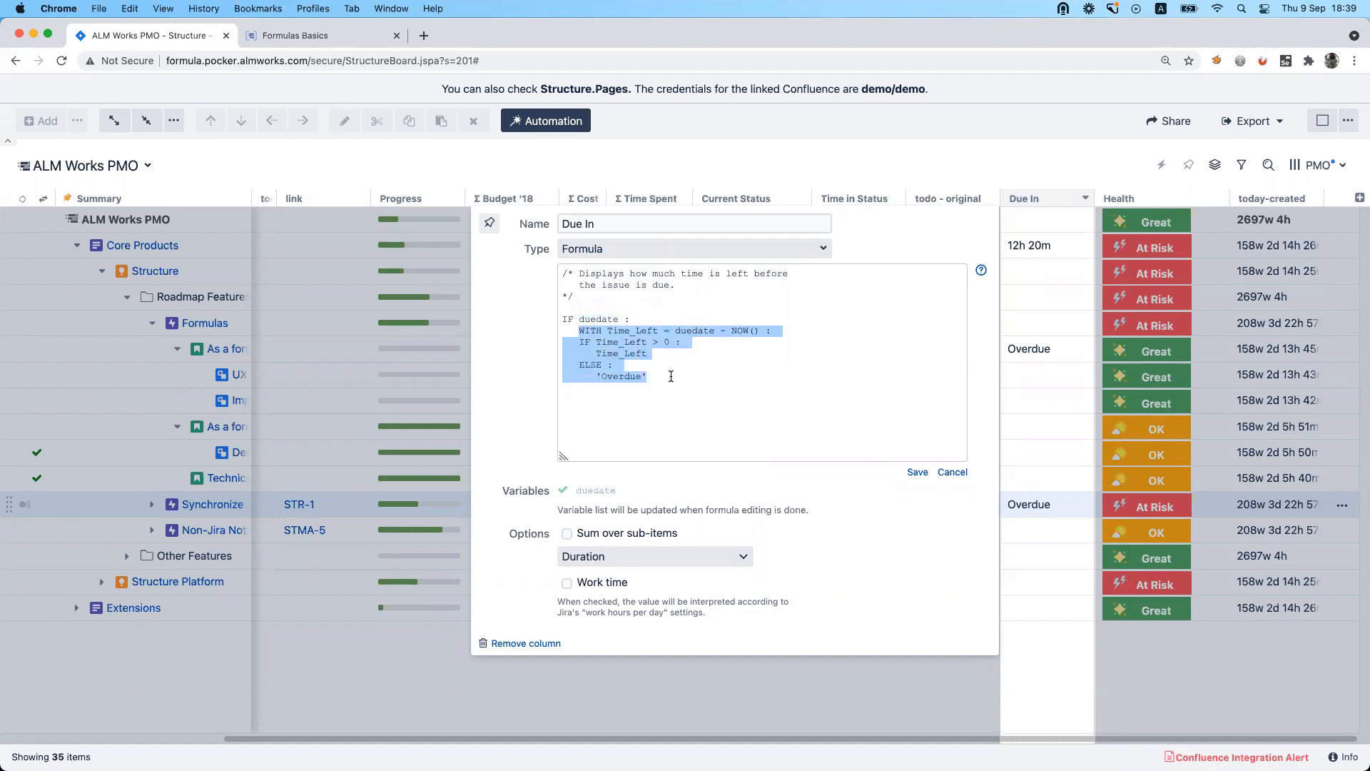
{"action": "left_click", "coordinate": [671, 376]}
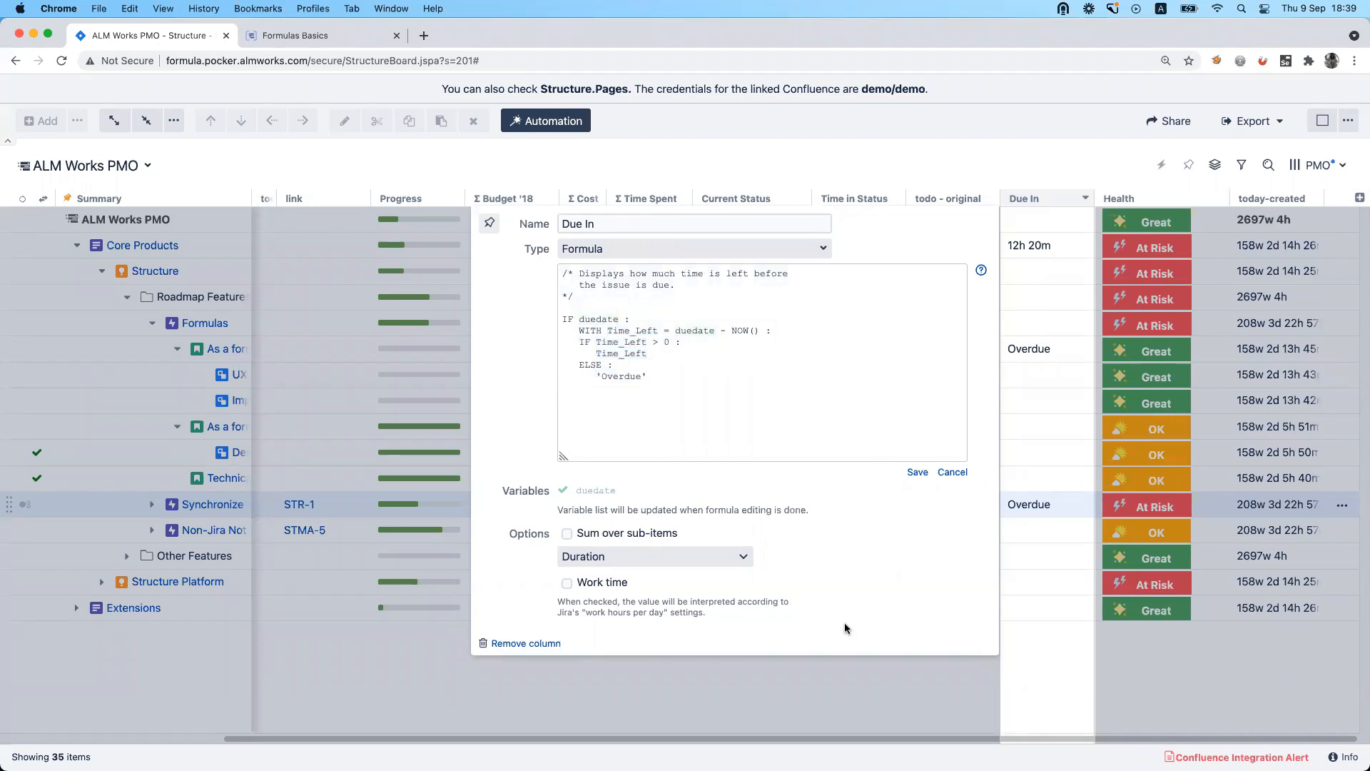
{"action": "left_click", "coordinate": [870, 528]}
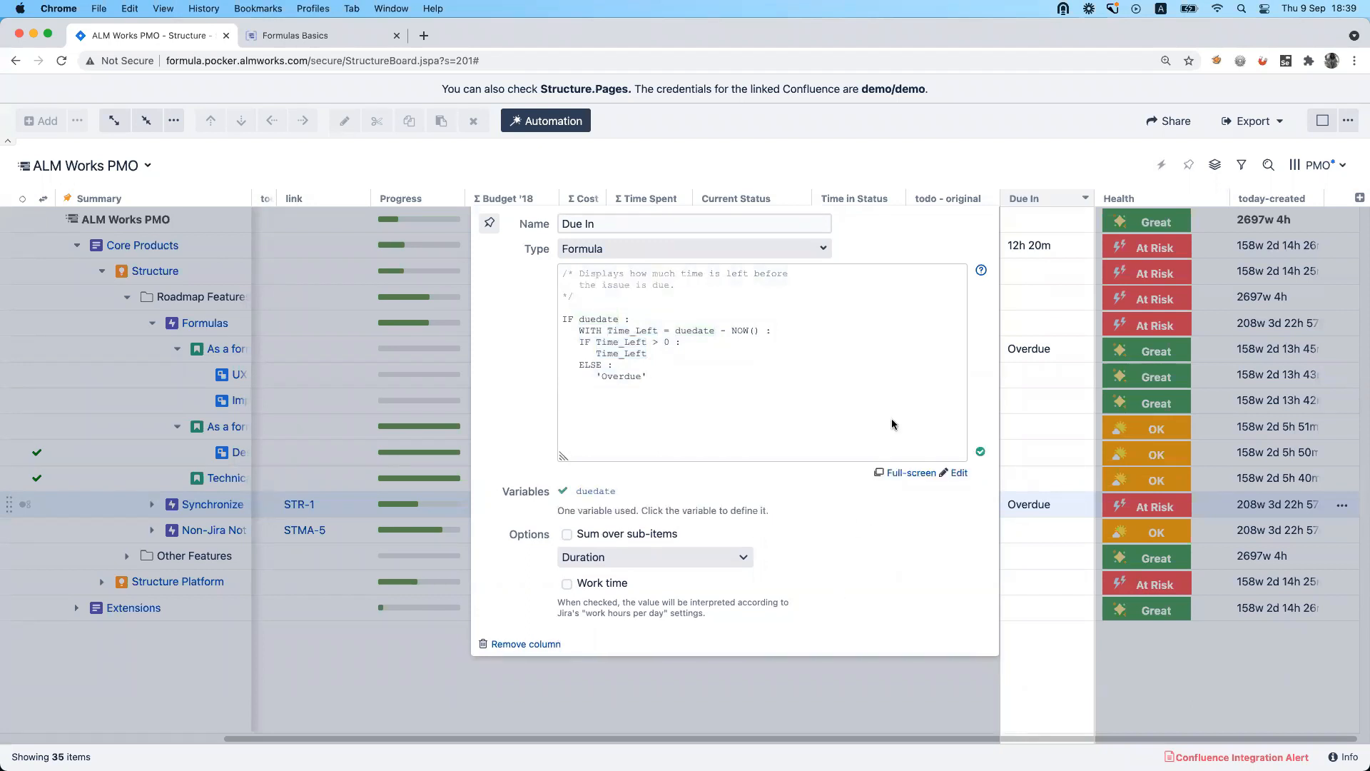
{"action": "left_click", "coordinate": [885, 168]}
Examine the Health column's Wiki Markup formula, especially its bgColor setting, and the today-created column's formula and options.
{"action": "left_click", "coordinate": [1178, 198]}
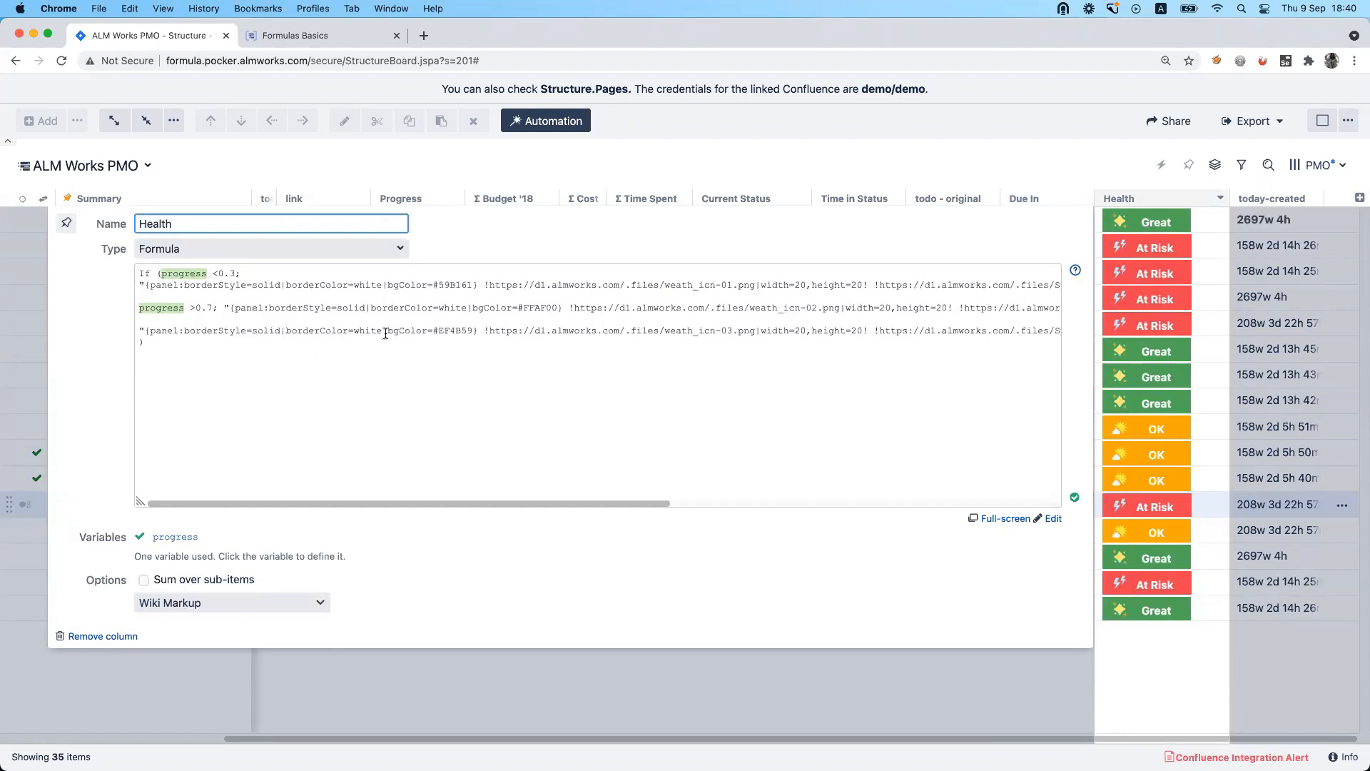
{"action": "left_click_drag", "start_coordinate": [386, 333], "coordinate": [475, 332]}
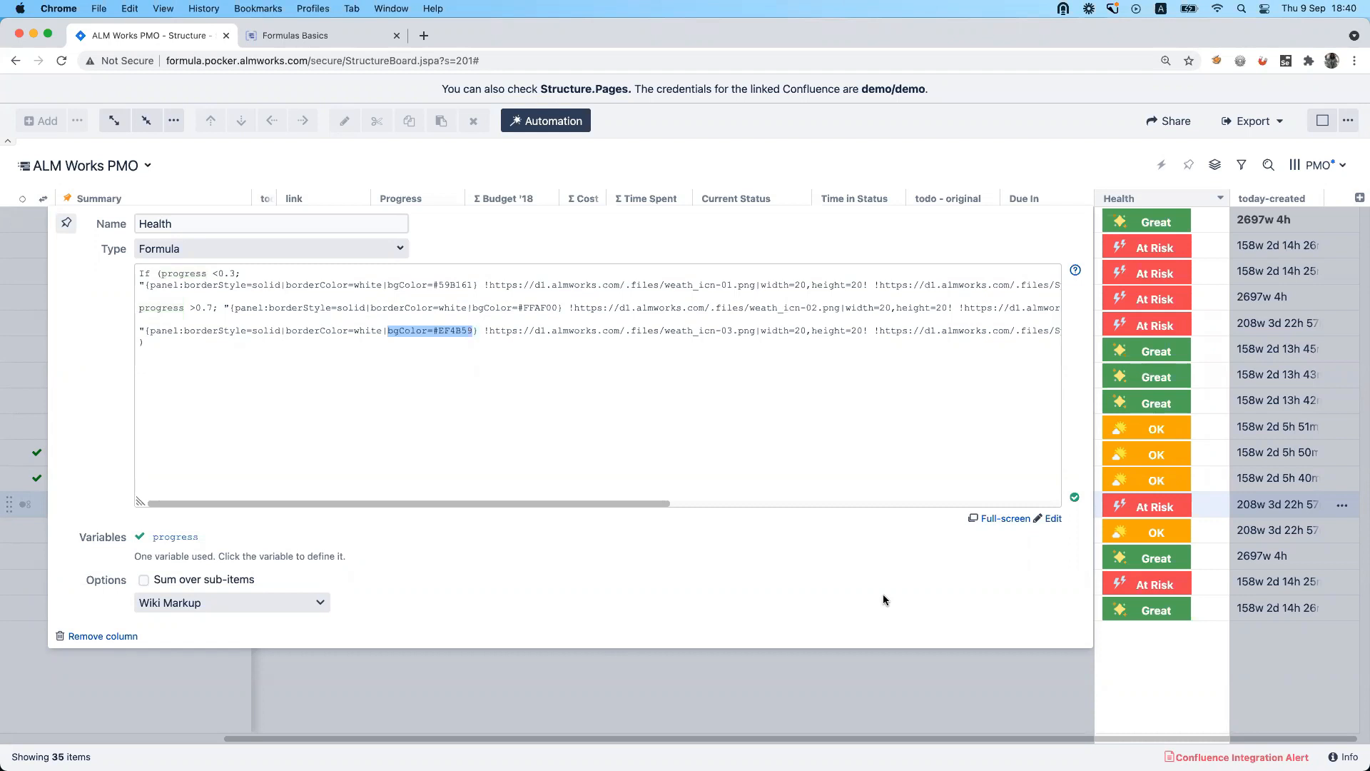
{"action": "left_click", "coordinate": [935, 675]}
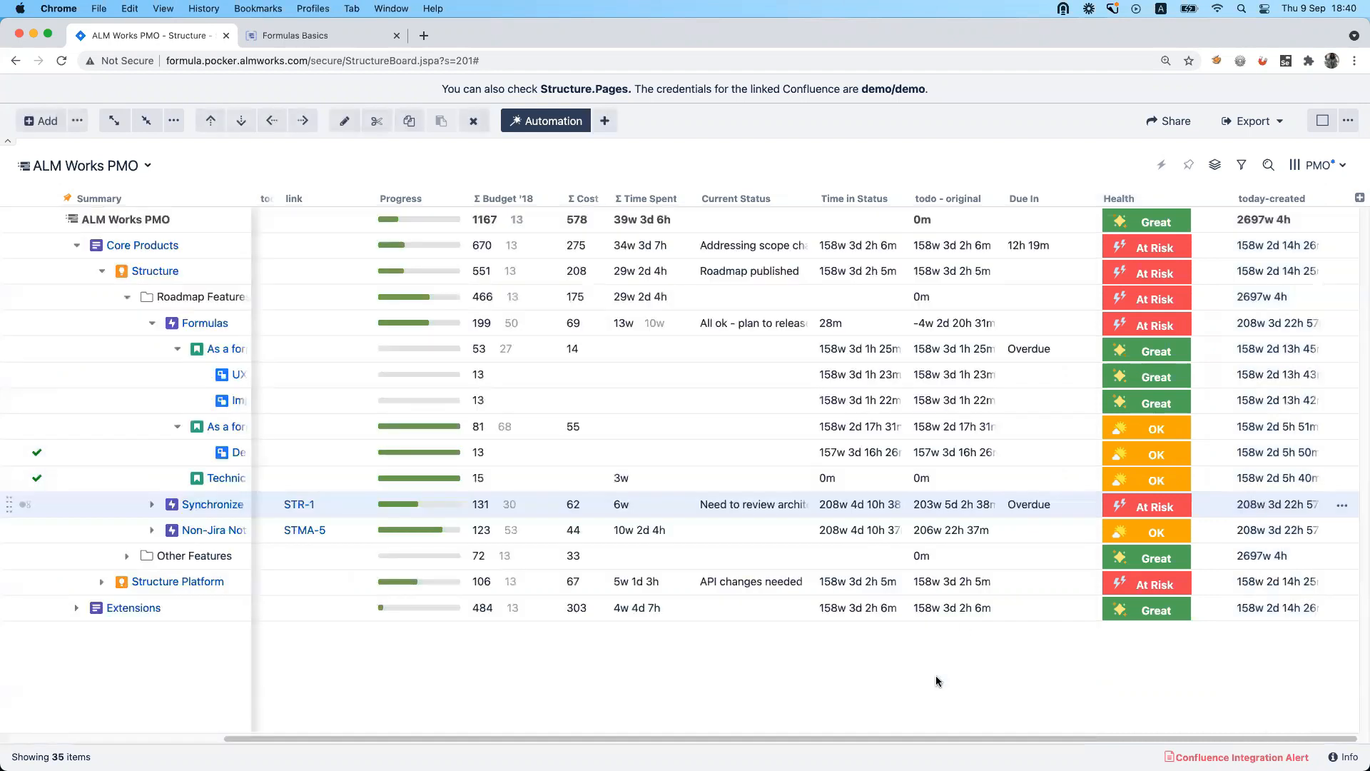
{"action": "left_click", "coordinate": [1314, 199]}
{"action": "left_click", "coordinate": [1079, 307]}
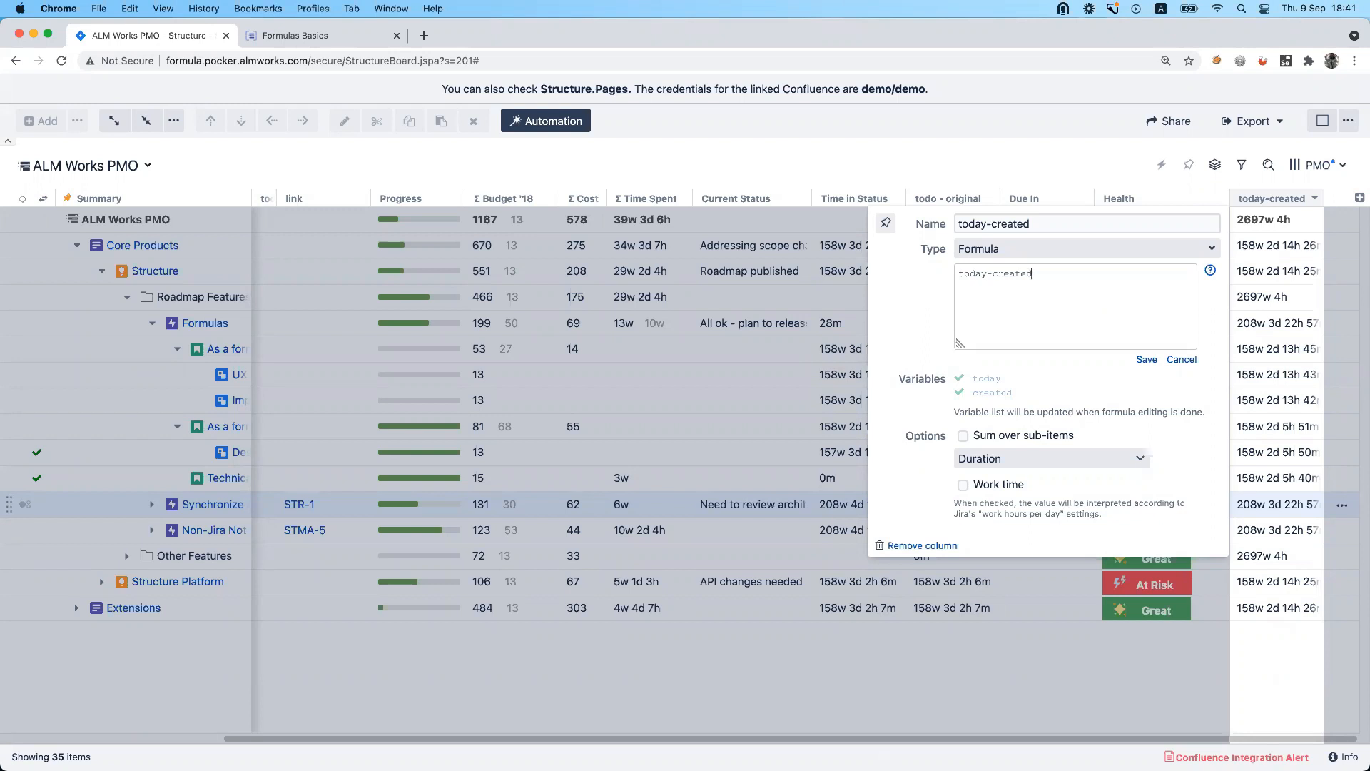
{"action": "left_click", "coordinate": [1029, 661]}
Enable the Transition filter condition for the Time in Status column without choosing a target status.
{"action": "left_click", "coordinate": [896, 198]}
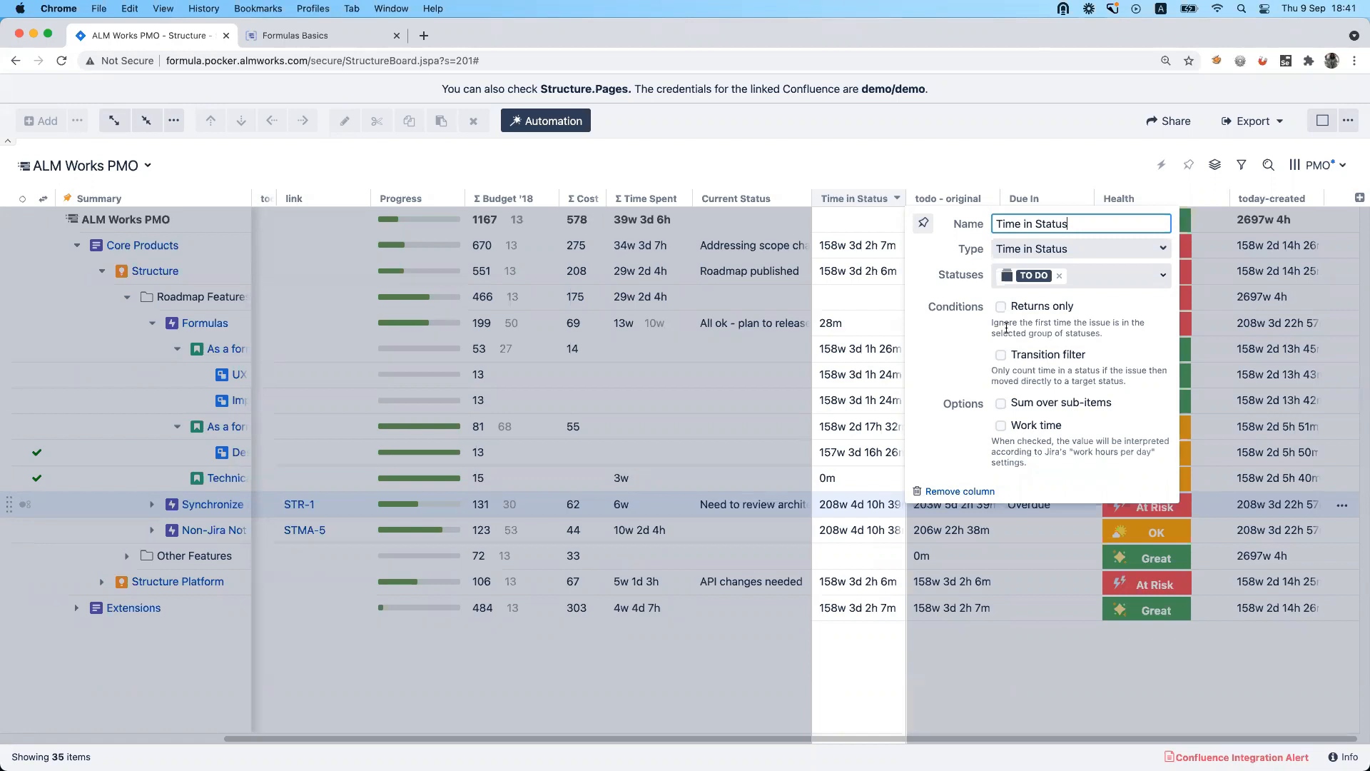
{"action": "left_click", "coordinate": [1045, 357]}
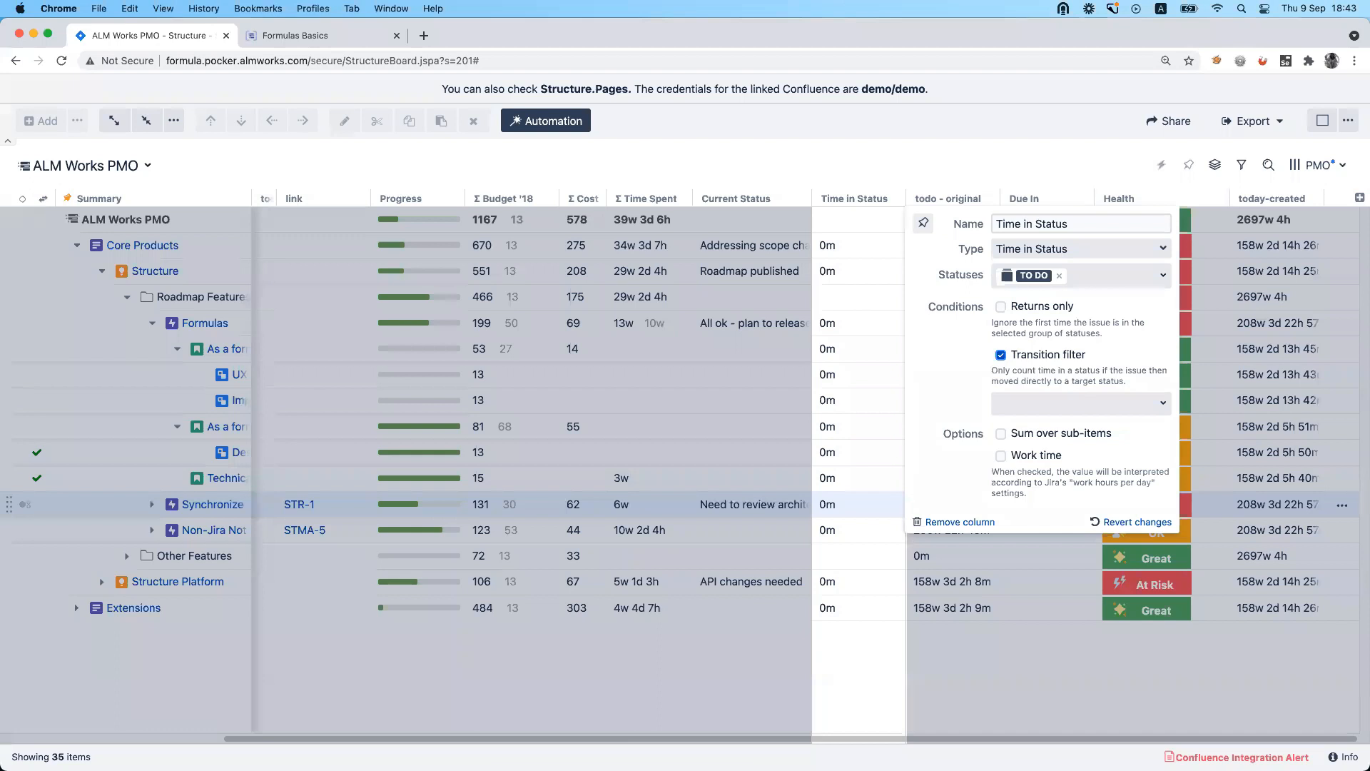
{"action": "left_click", "coordinate": [839, 171]}
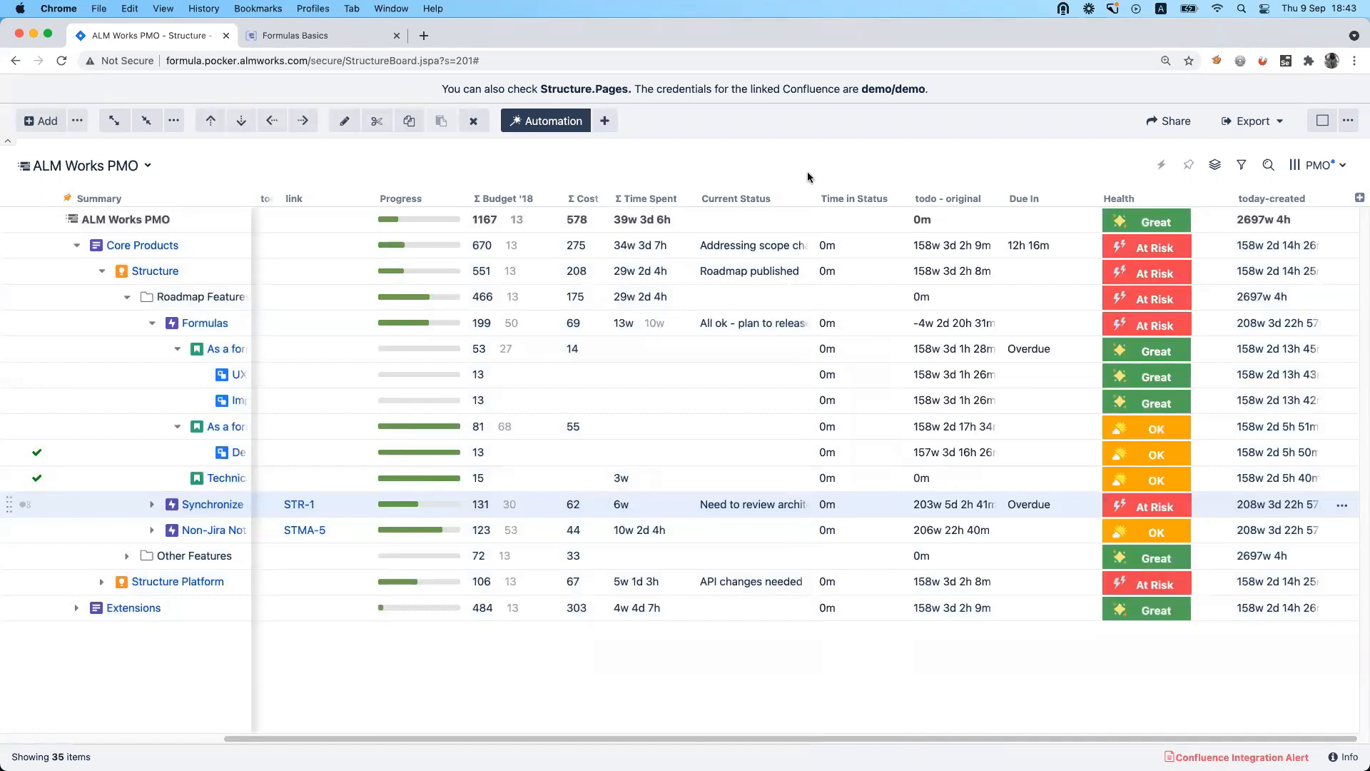
Switch to the Planning structure and open the formula settings of its Group by Formula generator.
{"action": "left_click", "coordinate": [134, 165]}
{"action": "left_click", "coordinate": [137, 249]}
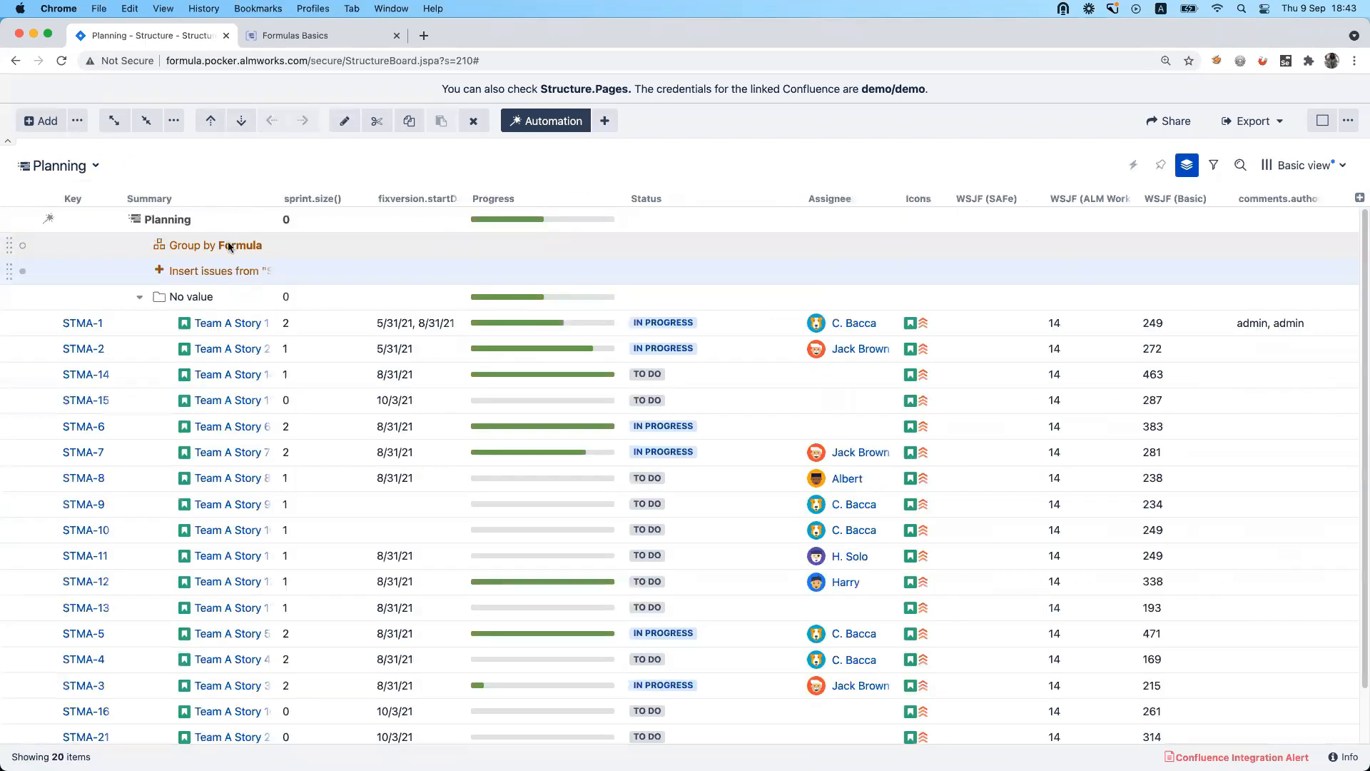
{"action": "left_click", "coordinate": [229, 246]}
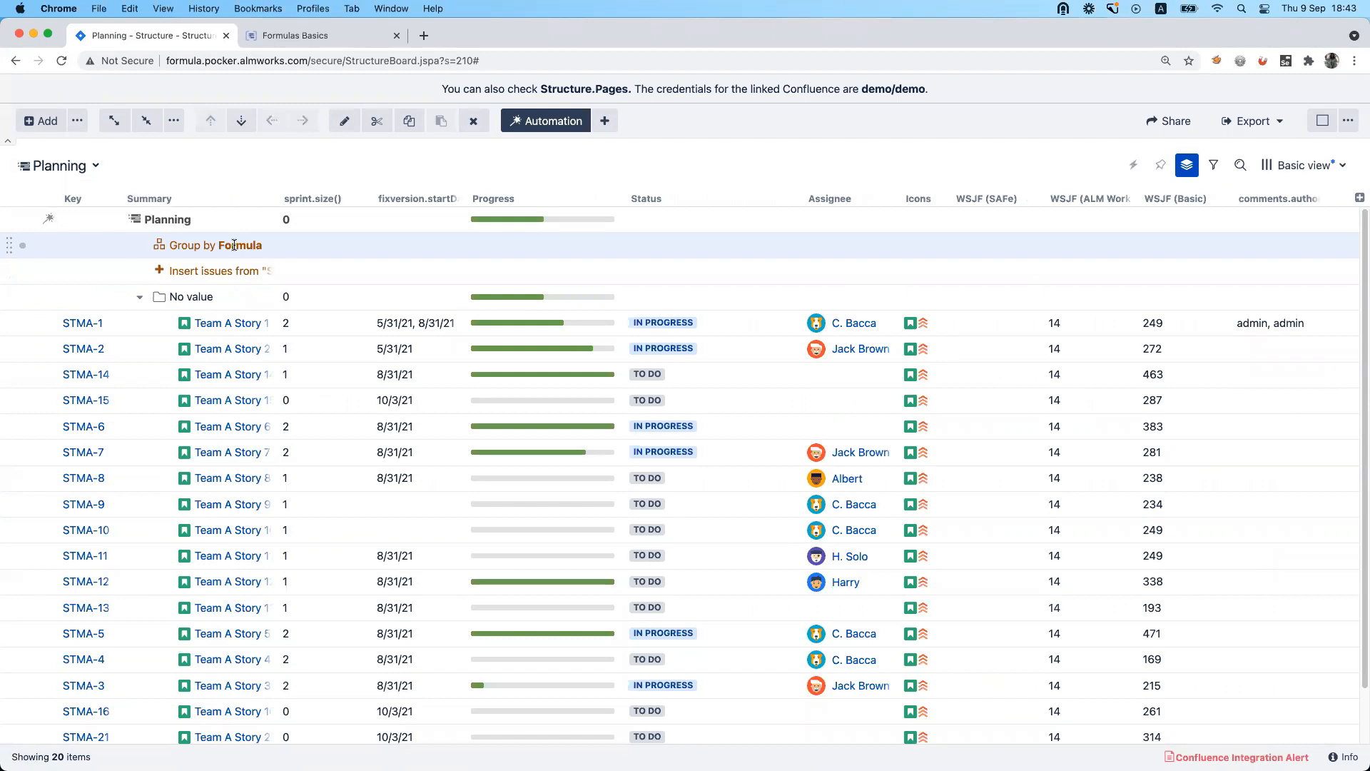
{"action": "double_click", "coordinate": [235, 247]}
{"action": "left_click", "coordinate": [818, 381]}
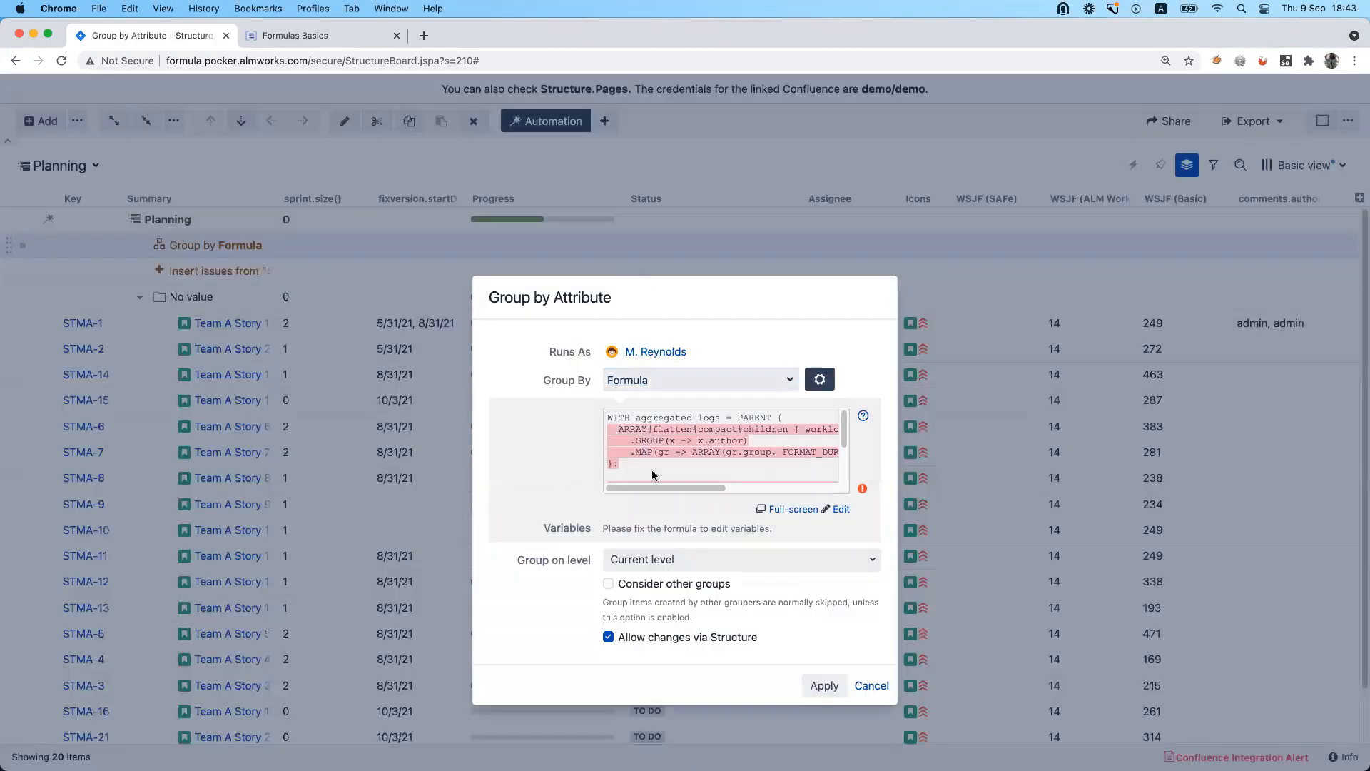
Replace the grouping formula with worklog.author.unique, save it and apply the generator.
{"action": "key", "text": "super+a"}
{"action": "left_click", "coordinate": [677, 477]}
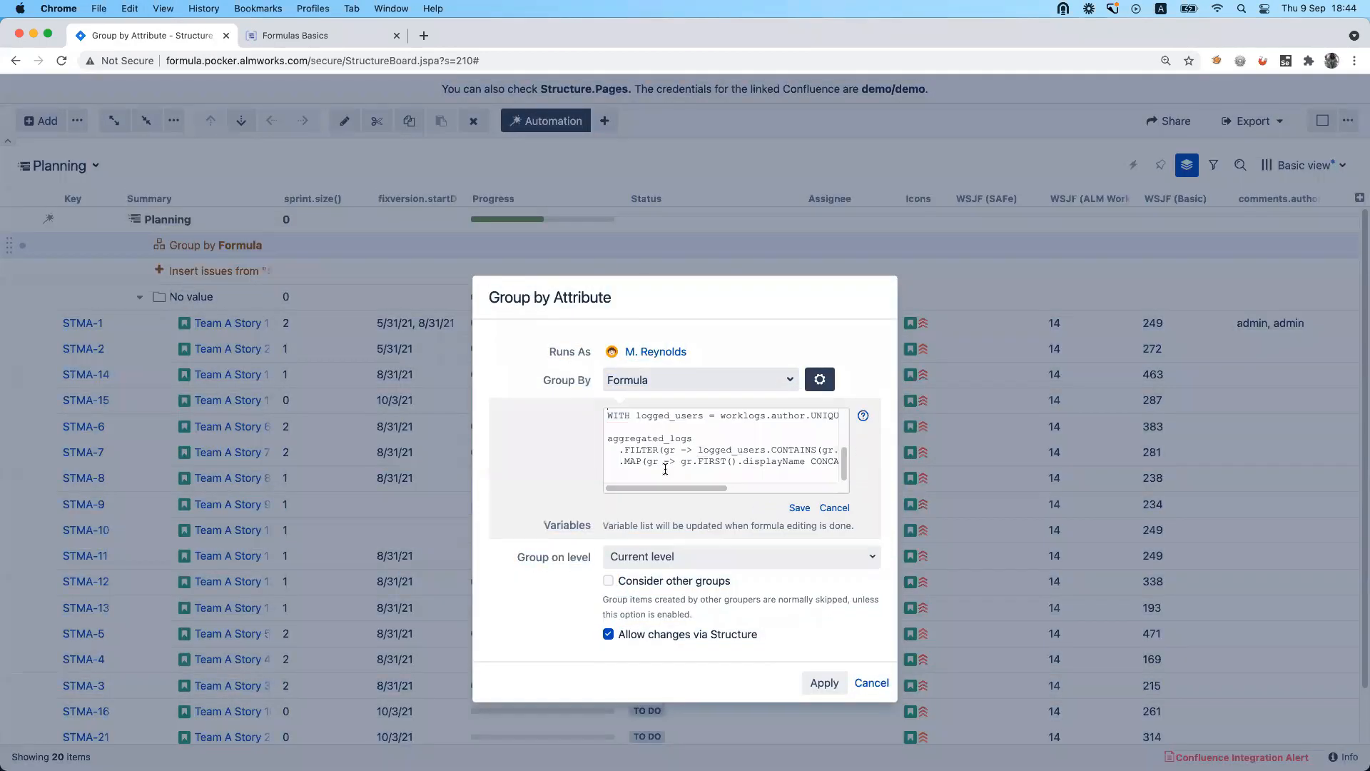
{"action": "key", "text": "super+a"}
{"action": "type", "text": "wor"}
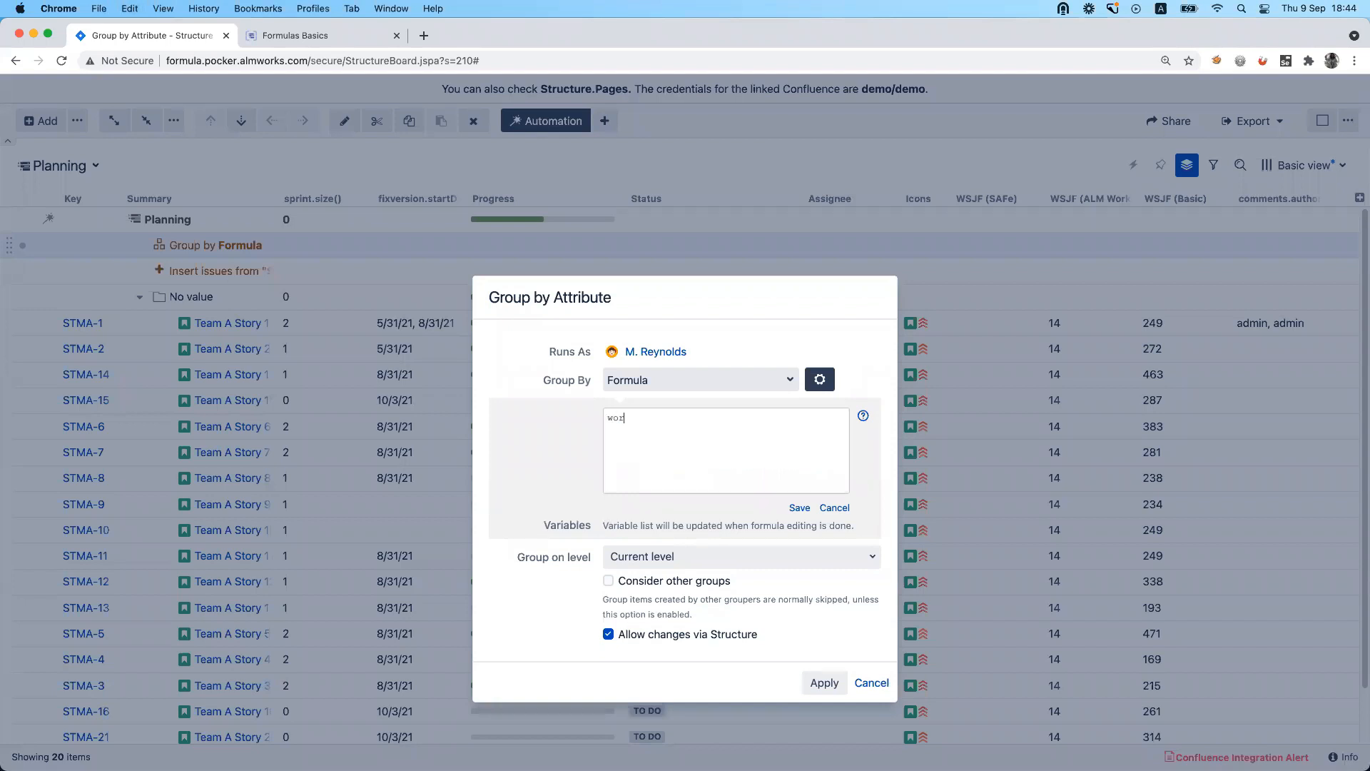
{"action": "type", "text": "klog.author.unio"}
{"action": "type", "text": "ue"}
{"action": "left_click", "coordinate": [799, 508]}
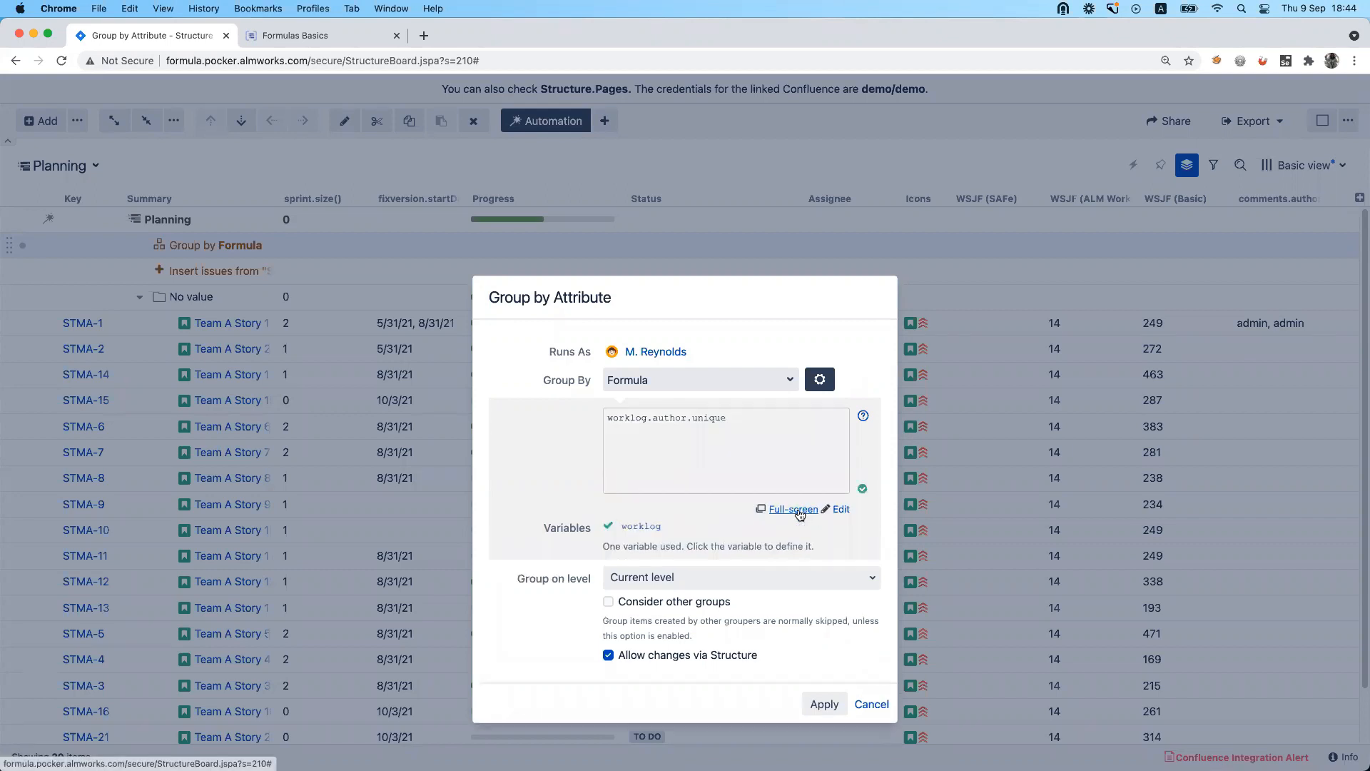
{"action": "left_click", "coordinate": [825, 682]}
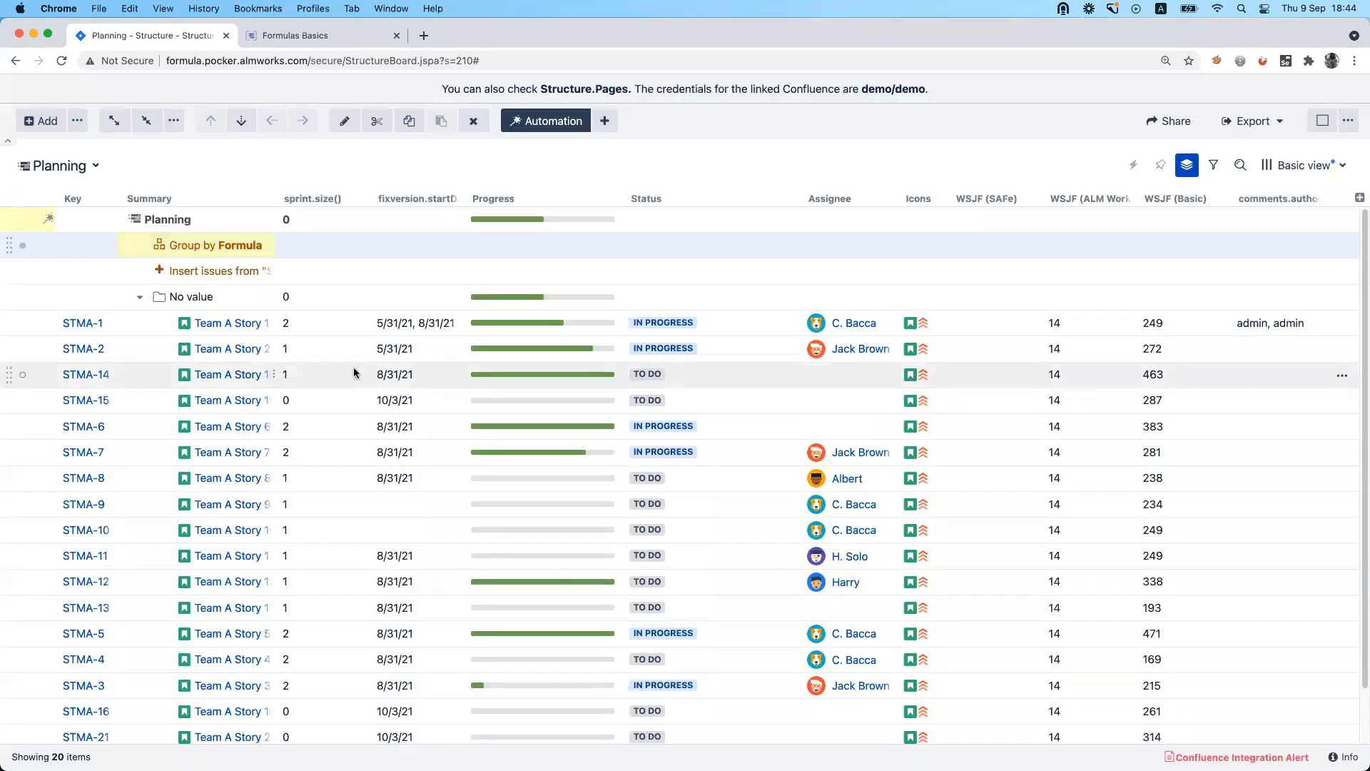
Widen the Summary column, then replace the Group by Formula generator's formula with sprint.startDate and save the formula.
{"action": "left_click_drag", "start_coordinate": [275, 201], "coordinate": [350, 201]}
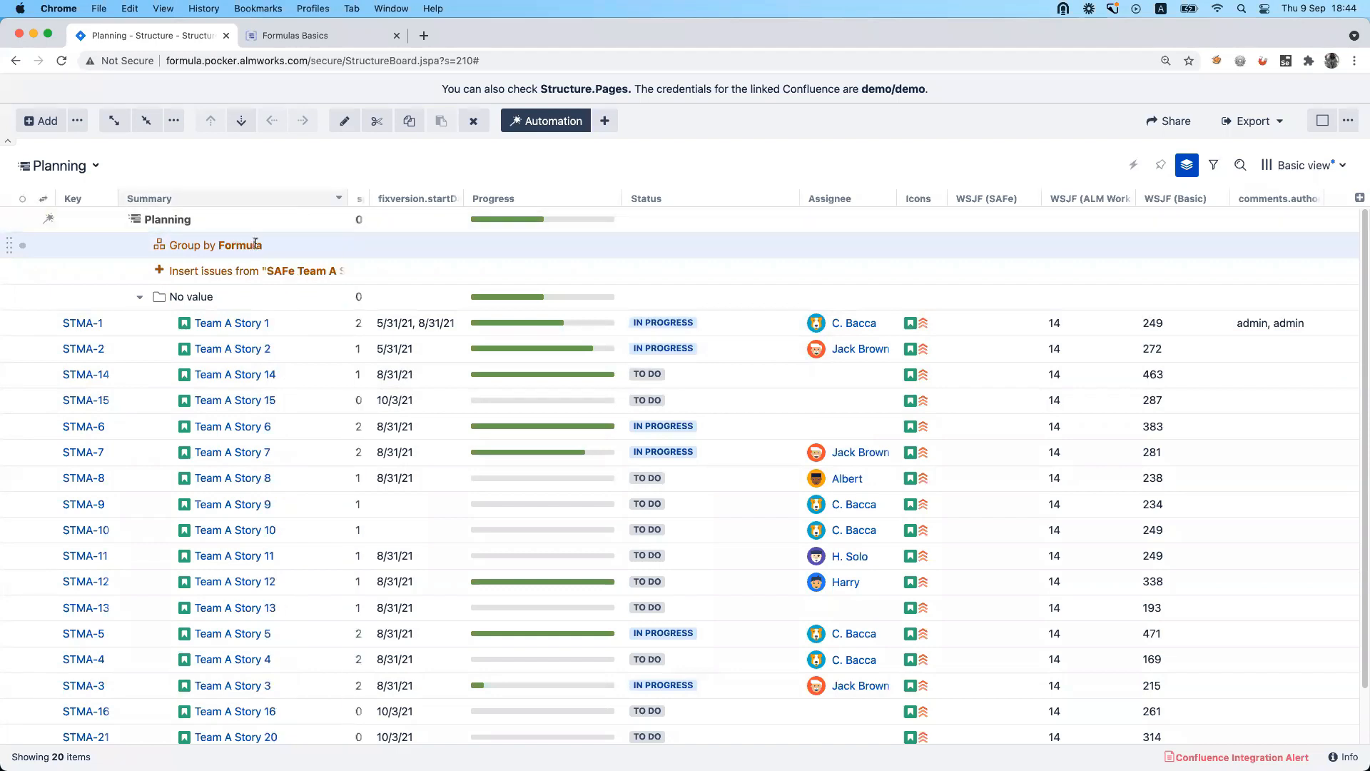
{"action": "left_click", "coordinate": [255, 245]}
{"action": "left_click", "coordinate": [821, 381]}
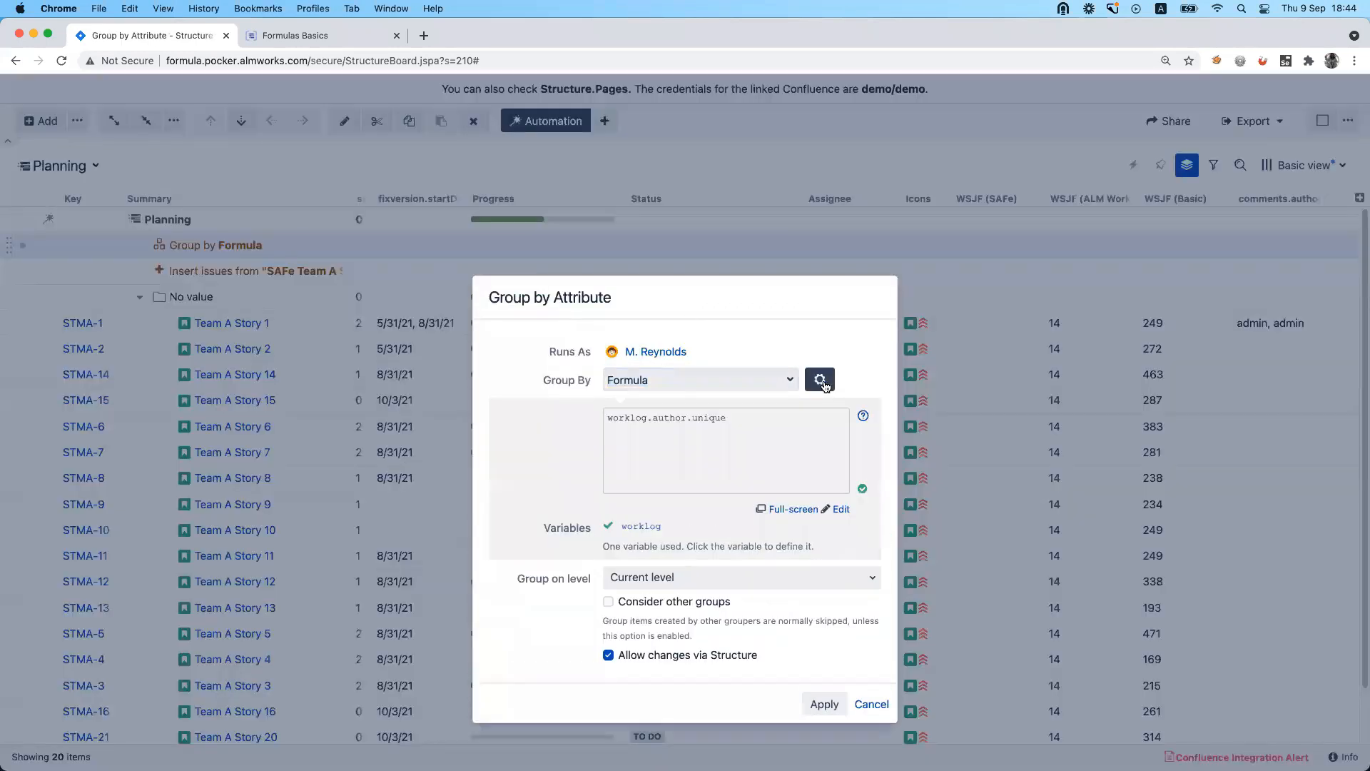
{"action": "left_click", "coordinate": [744, 443]}
{"action": "left_click_drag", "start_coordinate": [732, 420], "coordinate": [601, 421]}
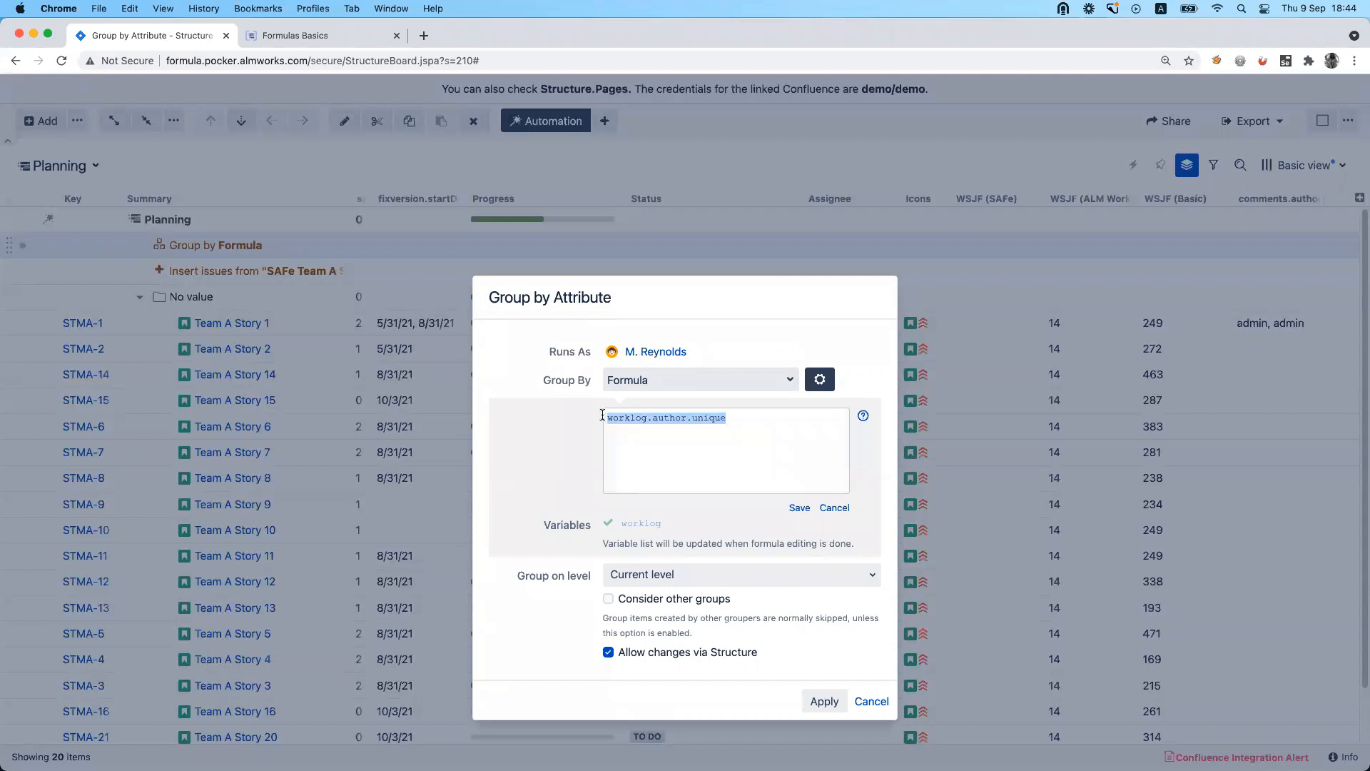
{"action": "type", "text": "fi"}
{"action": "key", "text": "BackSpace"}
{"action": "key", "text": "BackSpace"}
{"action": "type", "text": "sprint.startDate"}
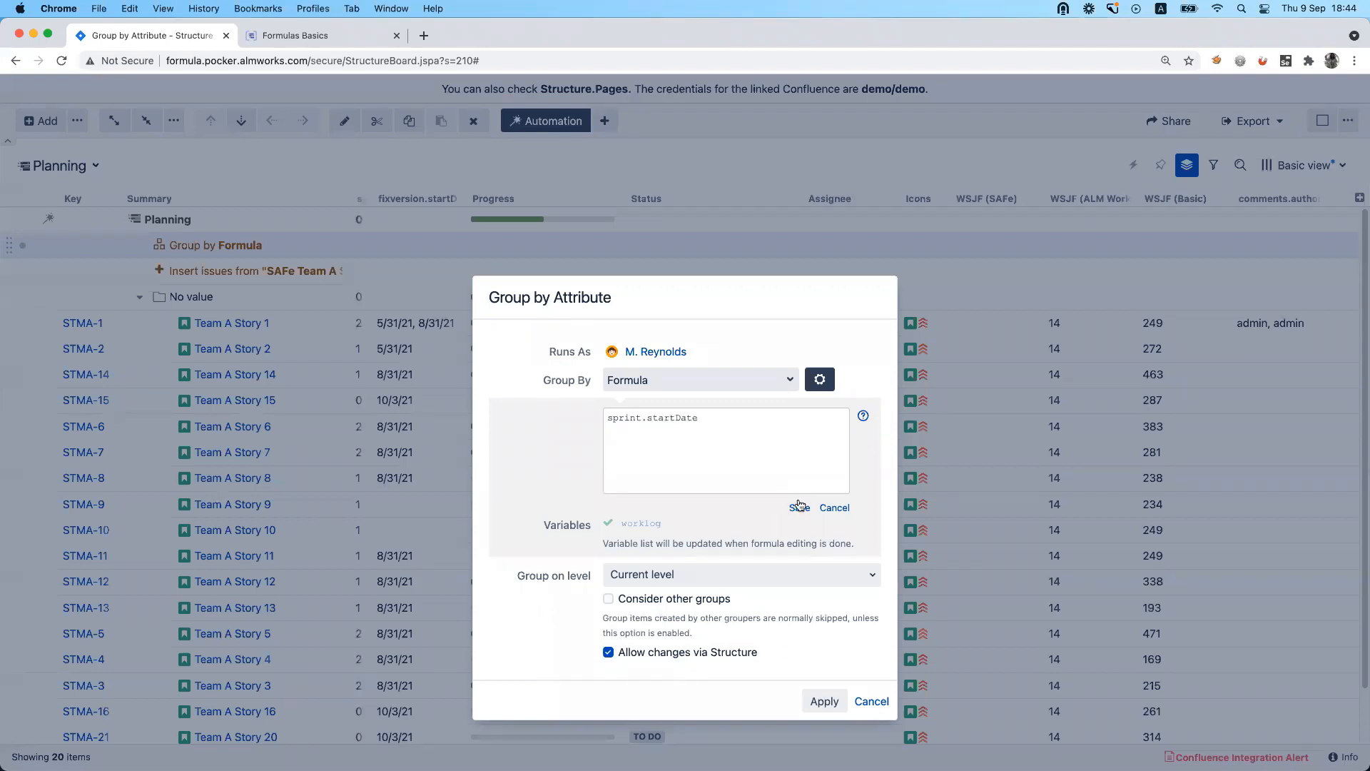
{"action": "left_click", "coordinate": [799, 506]}
Correct the grouping formula to sprint.startdate in lowercase and save it.
{"action": "left_click", "coordinate": [698, 424]}
{"action": "left_click_drag", "start_coordinate": [698, 420], "coordinate": [647, 414]}
{"action": "left_click", "coordinate": [673, 420]}
{"action": "left_click", "coordinate": [726, 425]}
{"action": "key", "text": "Left"}
{"action": "key", "text": "BackSpace"}
{"action": "key", "text": "BackSpace"}
{"action": "key", "text": "BackSpace"}
{"action": "type", "text": "dat"}
{"action": "left_click", "coordinate": [801, 509]}
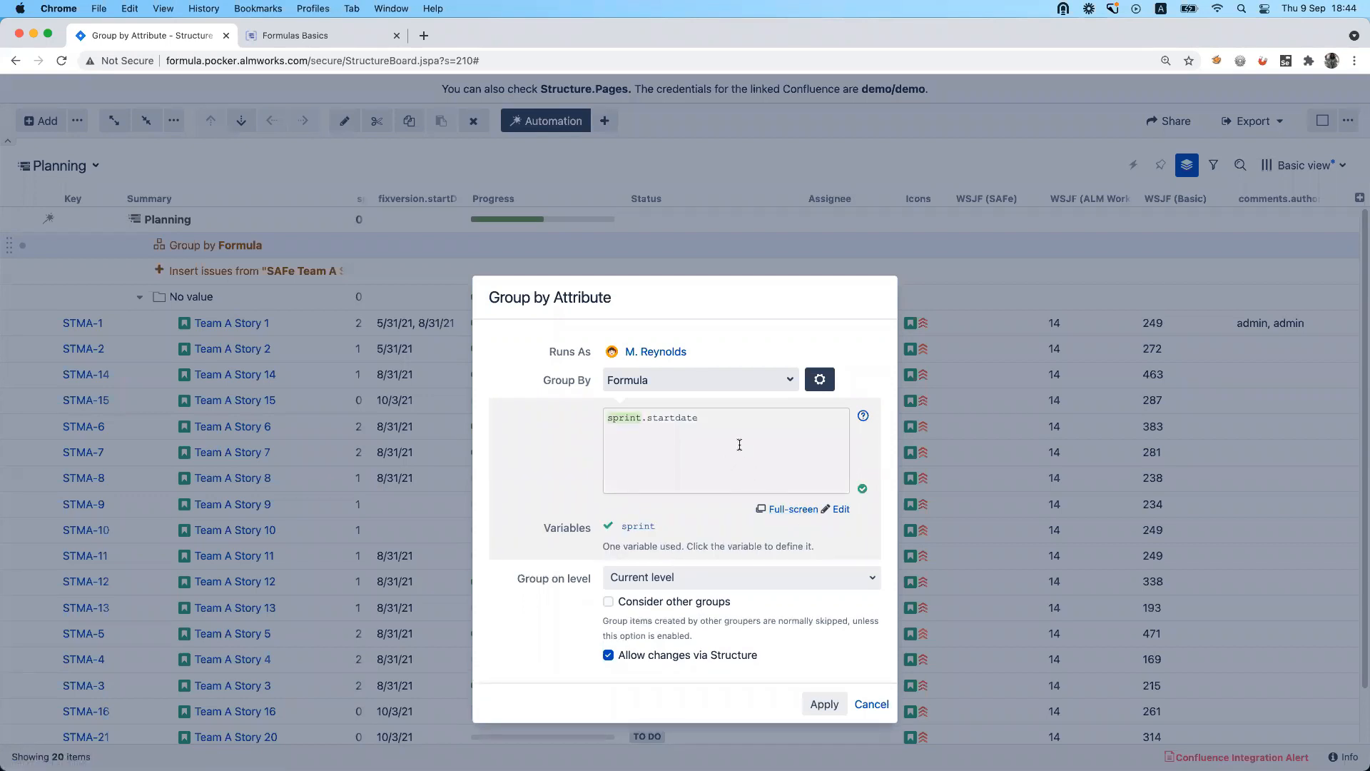
Change the grouping formula to format_datetime(sprint.startdate, "yyyy-MM-dd") and save it.
{"action": "left_click", "coordinate": [740, 445]}
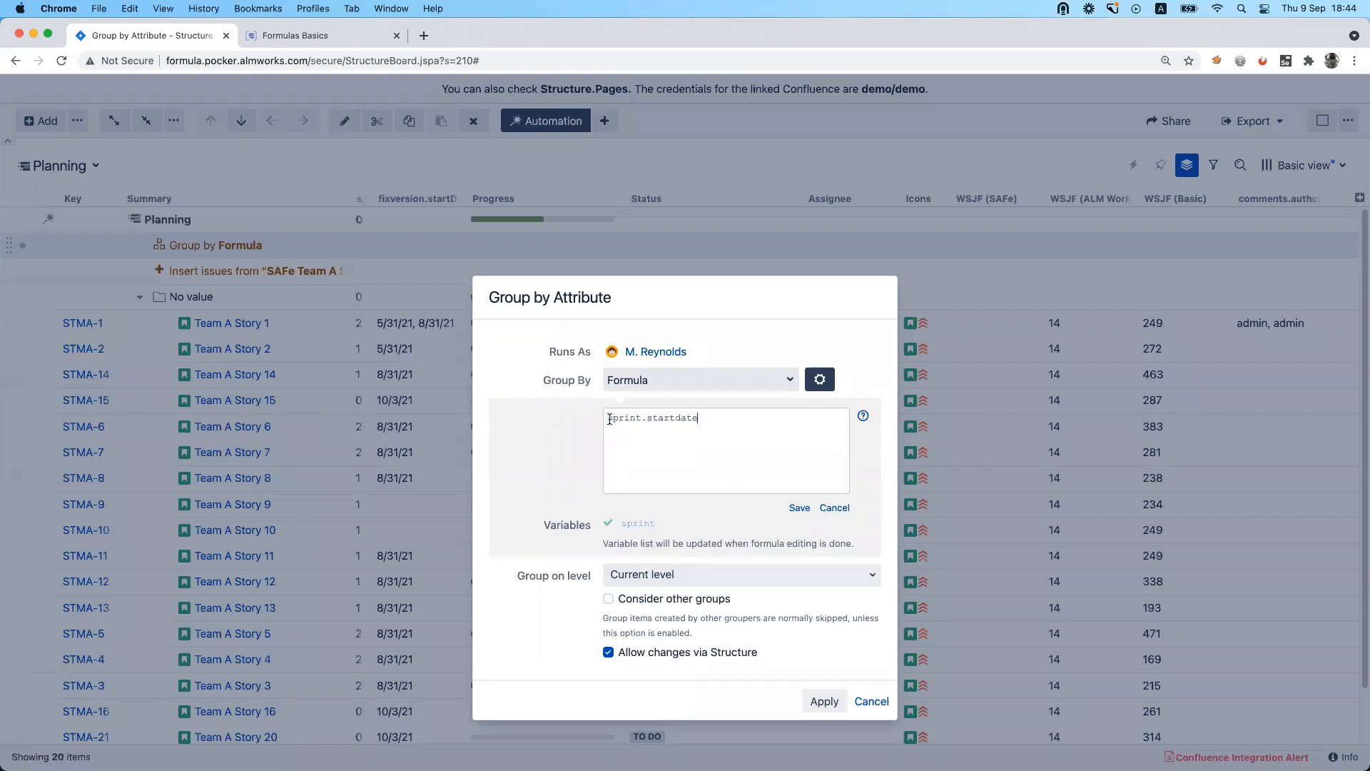
{"action": "left_click", "coordinate": [608, 419]}
{"action": "type", "text": "datetime()"}
{"action": "key", "text": "BackSpace"}
{"action": "type", "text": "foram"}
{"action": "key", "text": "BackSpace"}
{"action": "key", "text": "BackSpace"}
{"action": "type", "text": "mat"}
{"action": "type", "text": "_"}
{"action": "type", "text": ")"}
{"action": "type", "text": ", \""}
{"action": "type", "text": "yyyy-"}
{"action": "type", "text": "MM-dd"}
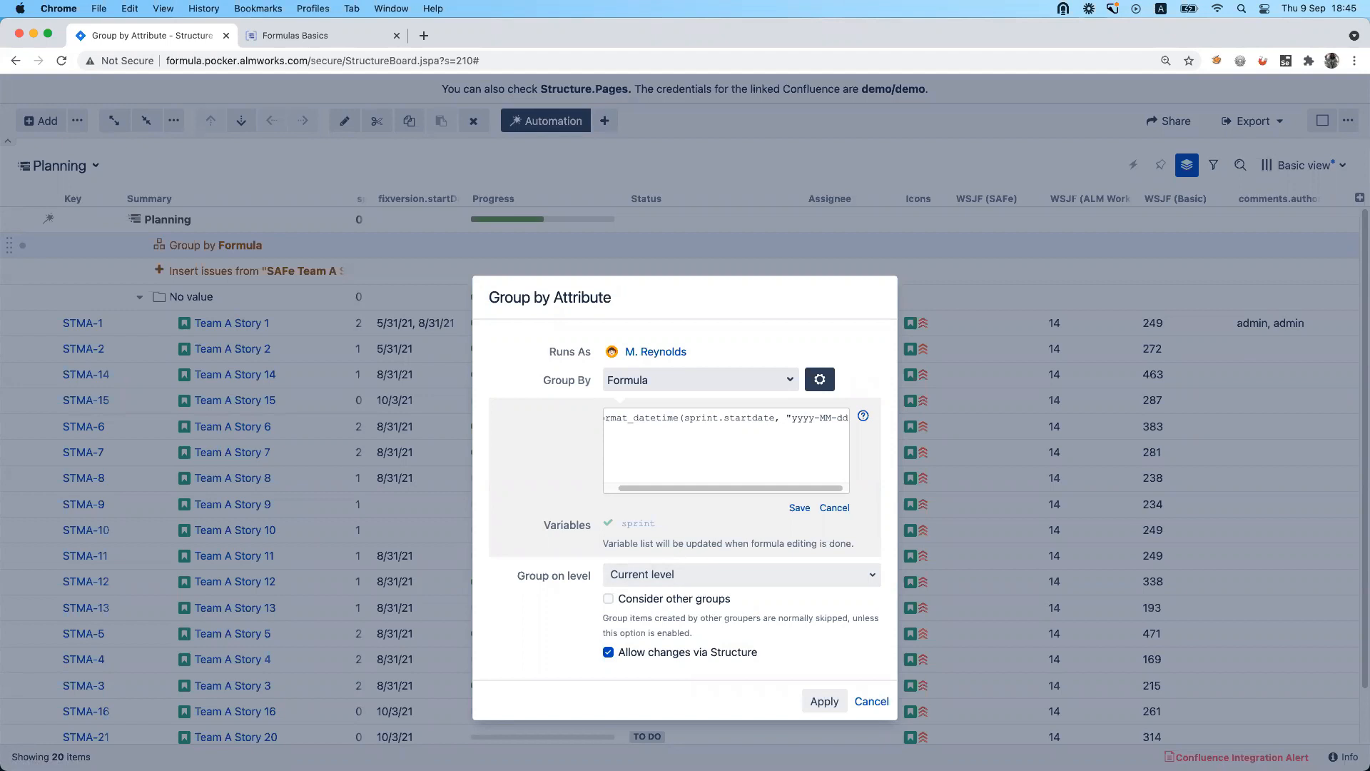
{"action": "left_click", "coordinate": [803, 508]}
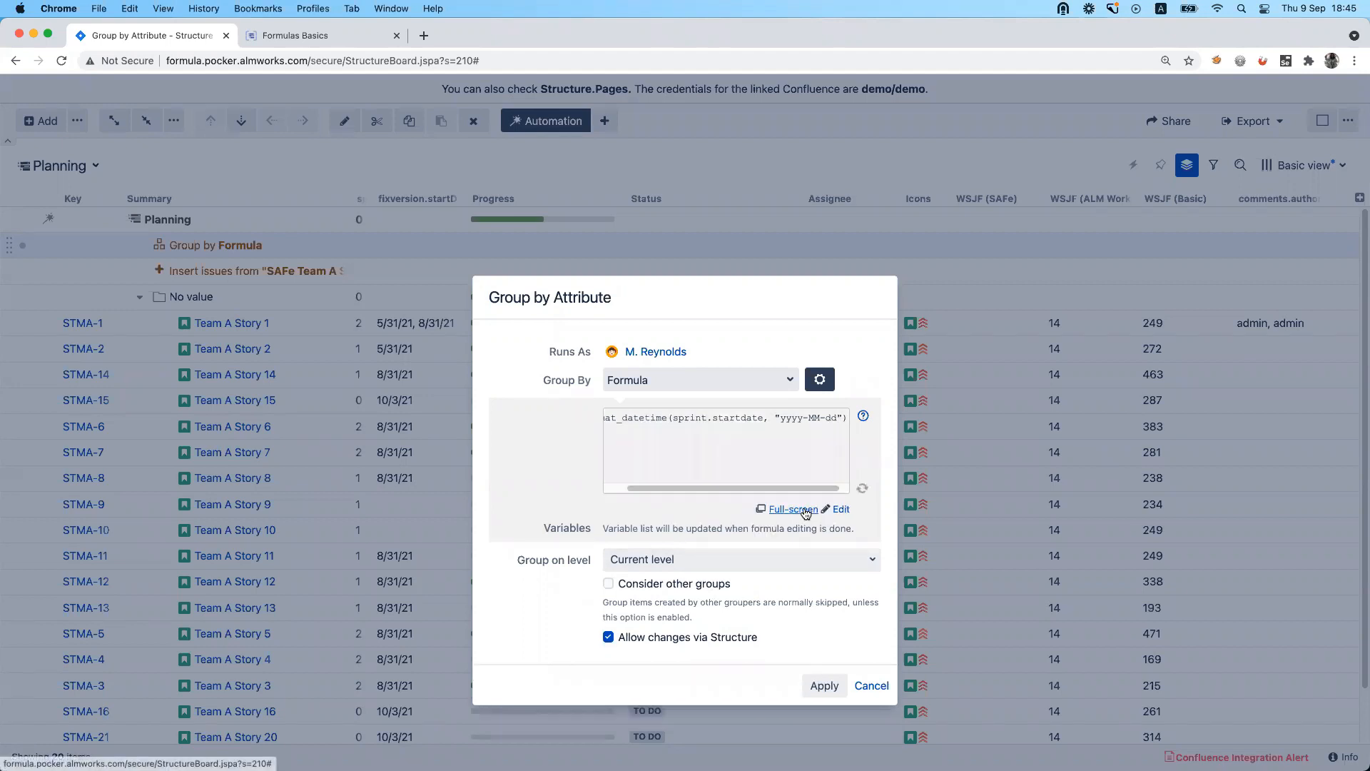
Remove the extra closing parenthesis from the grouping formula format_datetime(sprint.startdate, "yyyy-MM-dd"), save it and apply the generator.
{"action": "left_click_drag", "start_coordinate": [791, 487], "coordinate": [645, 488]}
{"action": "left_click", "coordinate": [678, 422]}
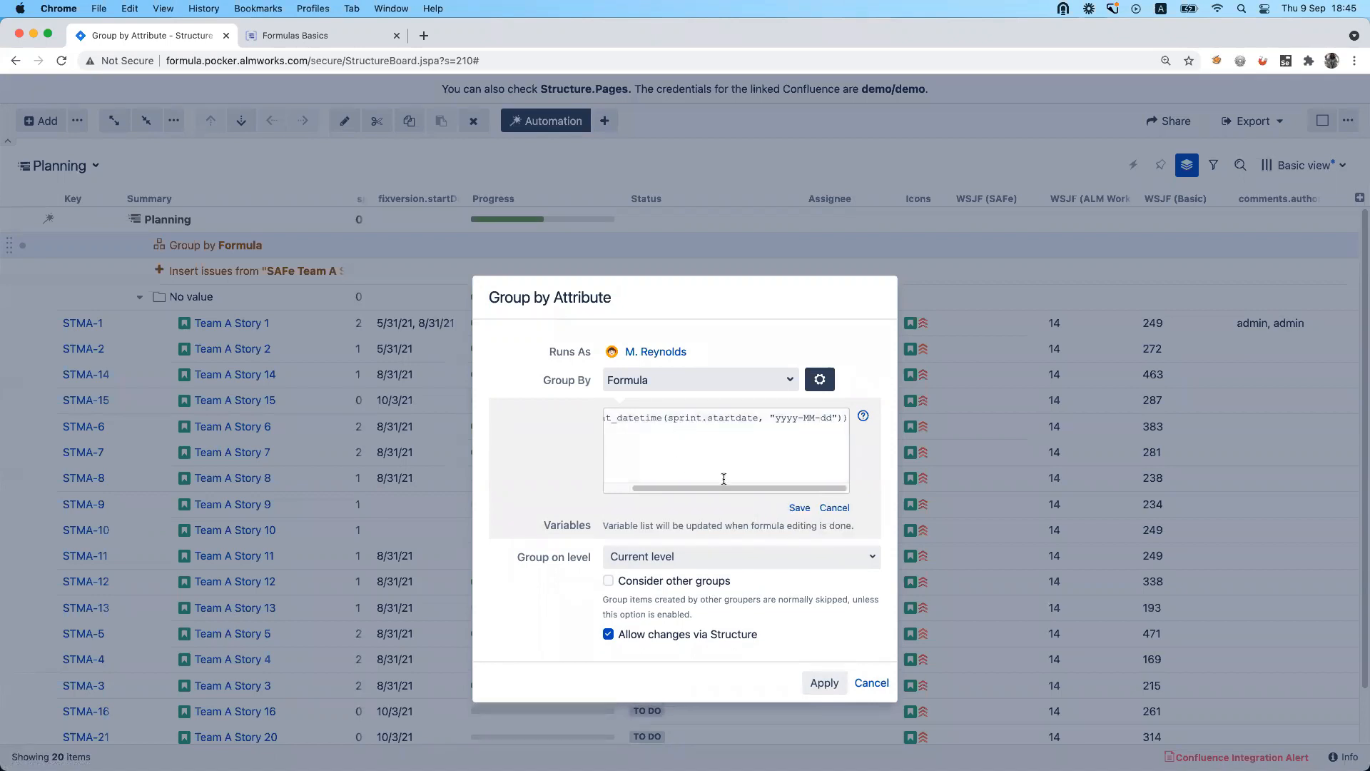
{"action": "left_click", "coordinate": [825, 684]}
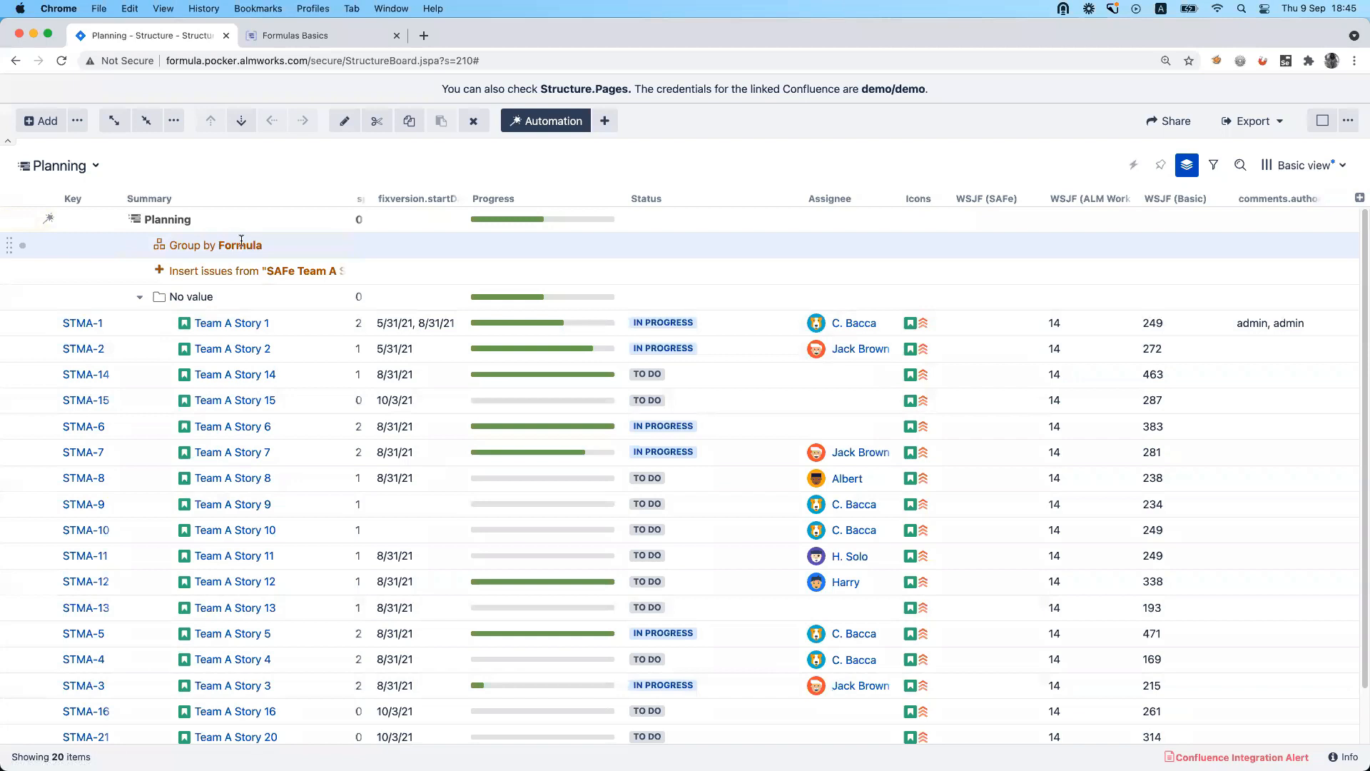
{"action": "double_click", "coordinate": [242, 244]}
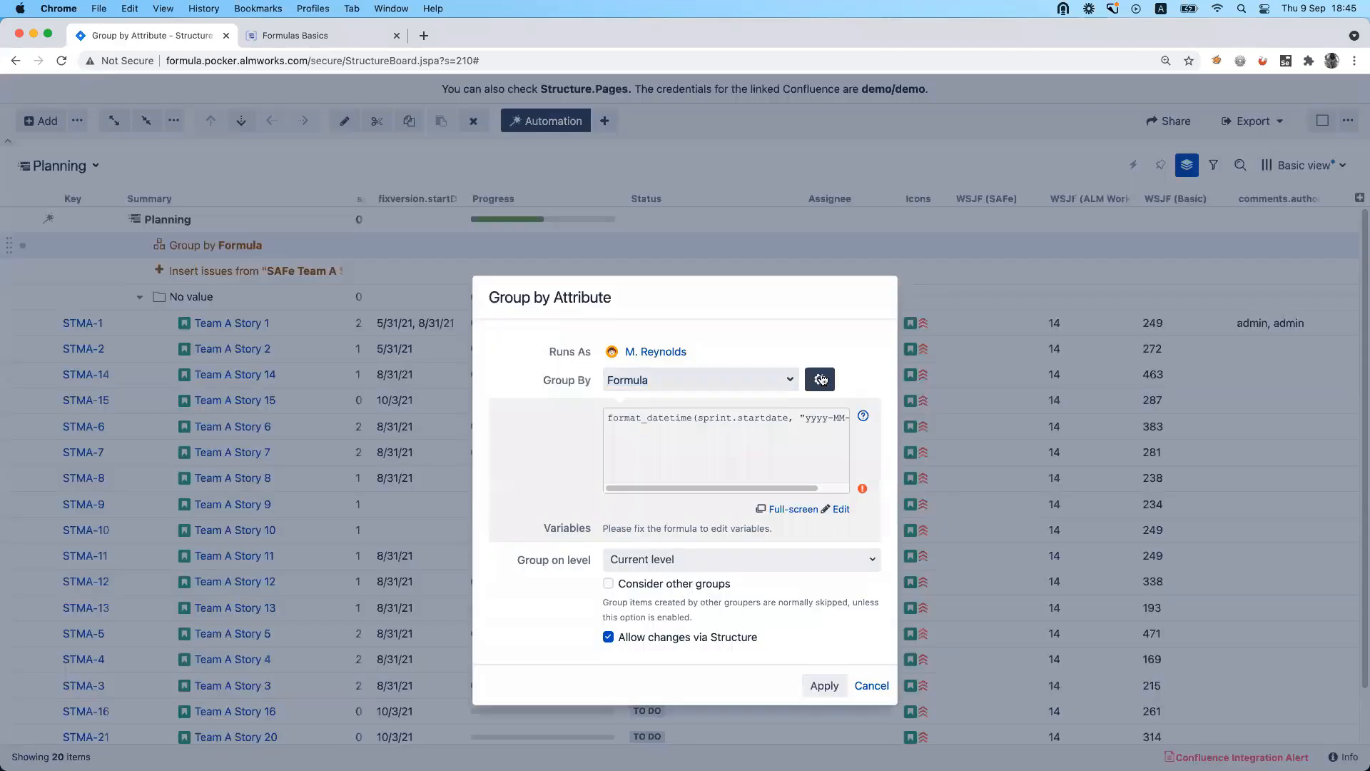
{"action": "left_click_drag", "start_coordinate": [799, 484], "coordinate": [876, 481]}
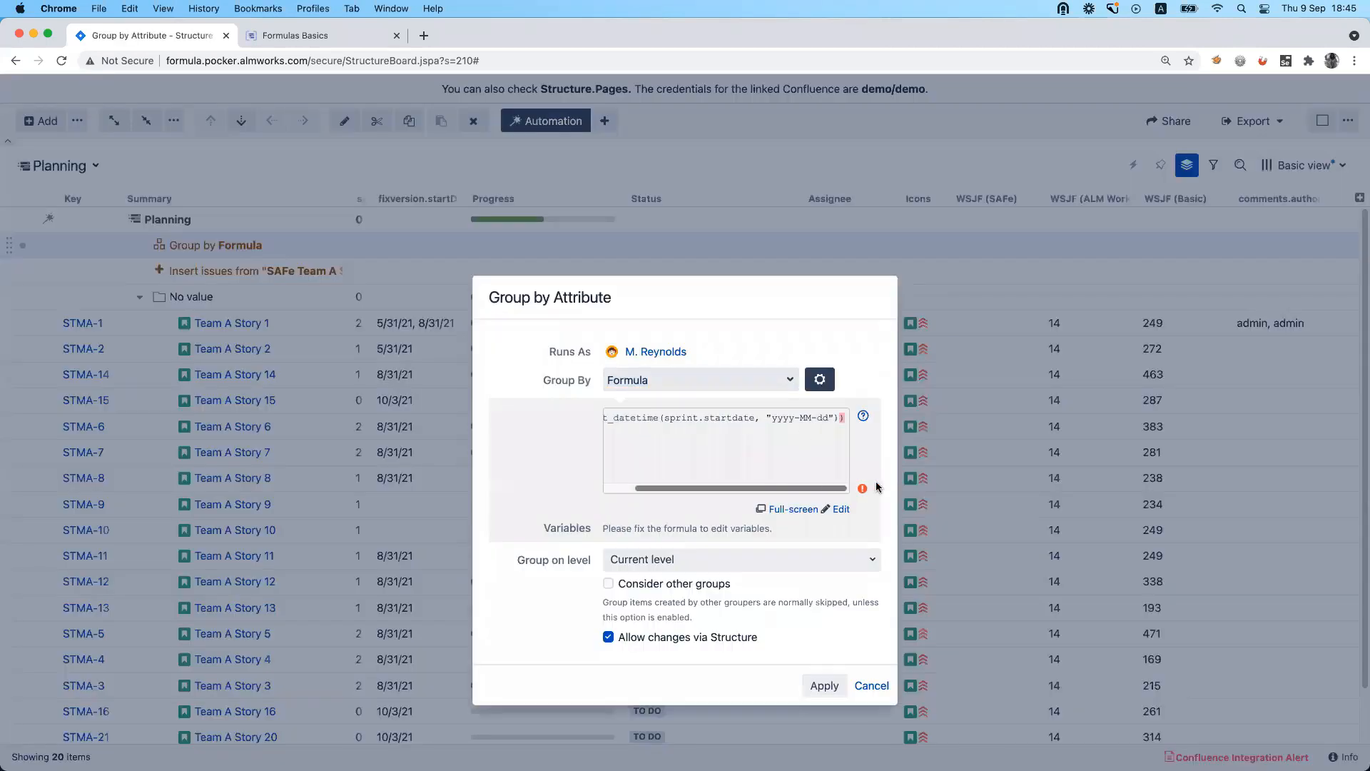
{"action": "left_click", "coordinate": [838, 421]}
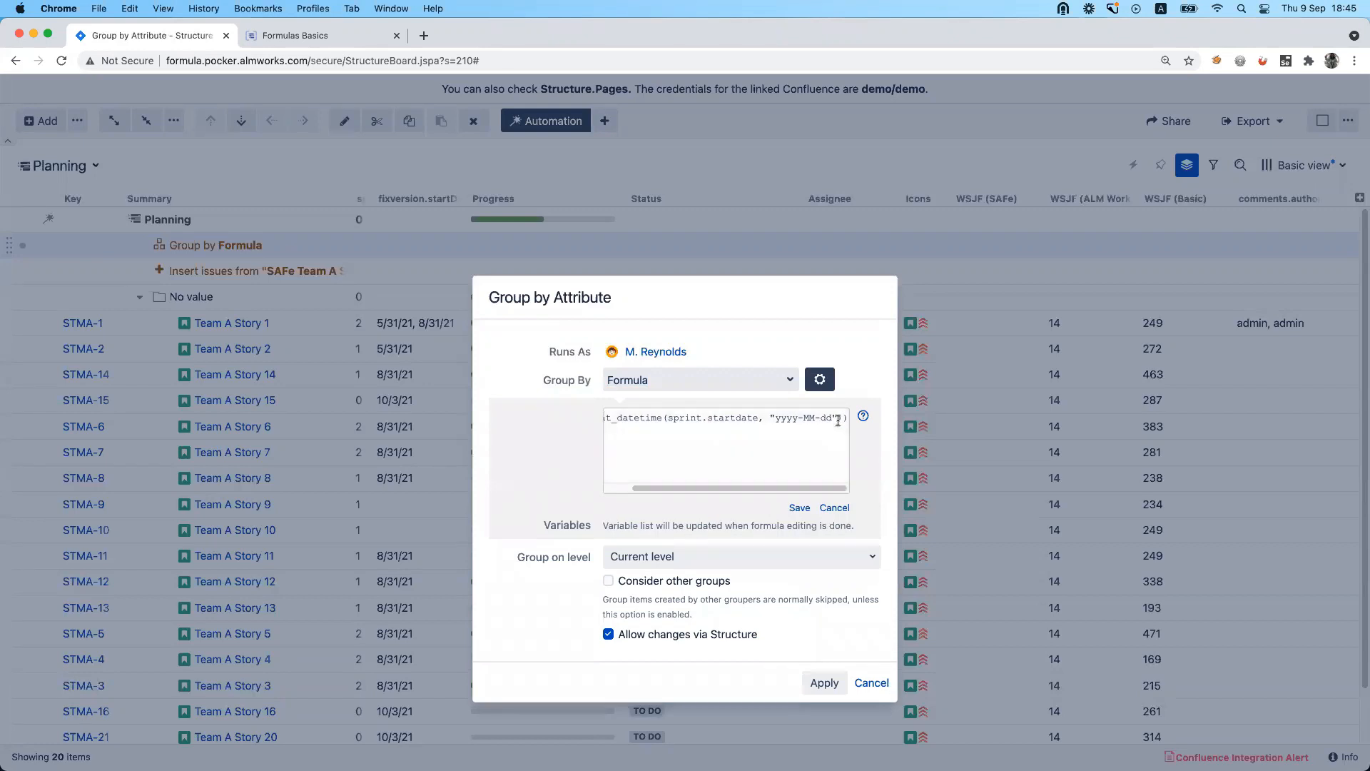
{"action": "left_click", "coordinate": [800, 508]}
{"action": "left_click", "coordinate": [822, 697]}
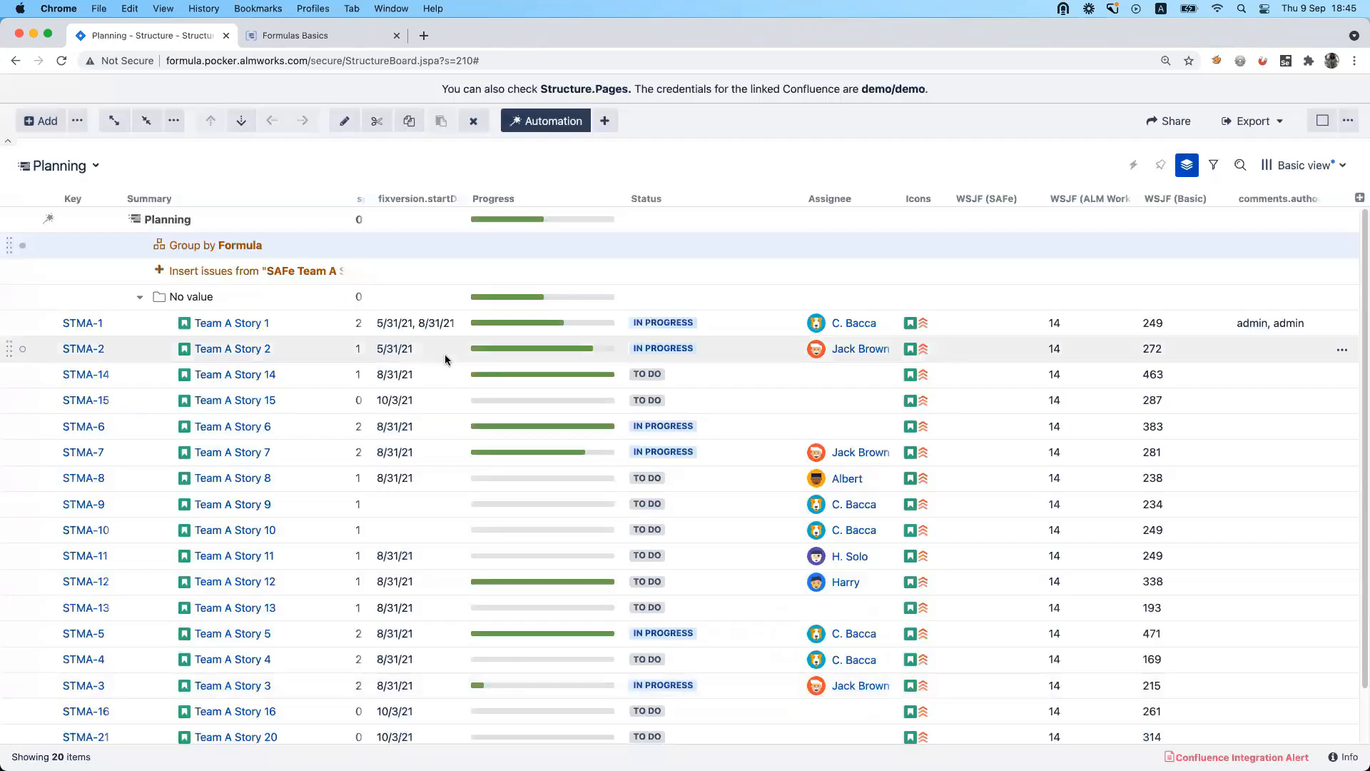
Add a Group by Epic generator to the Planning structure and place the Group by Formula generator above it.
{"action": "left_click", "coordinate": [233, 216]}
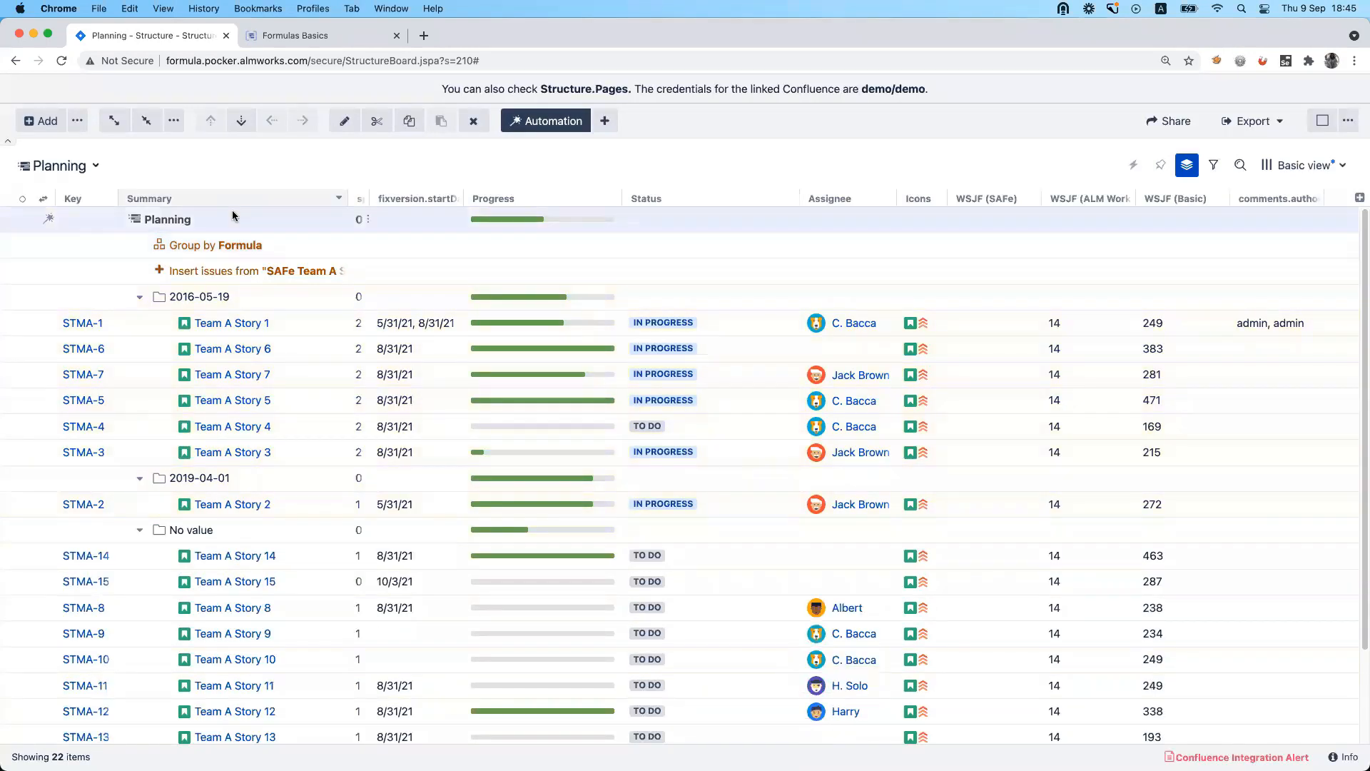
{"action": "left_click", "coordinate": [606, 121]}
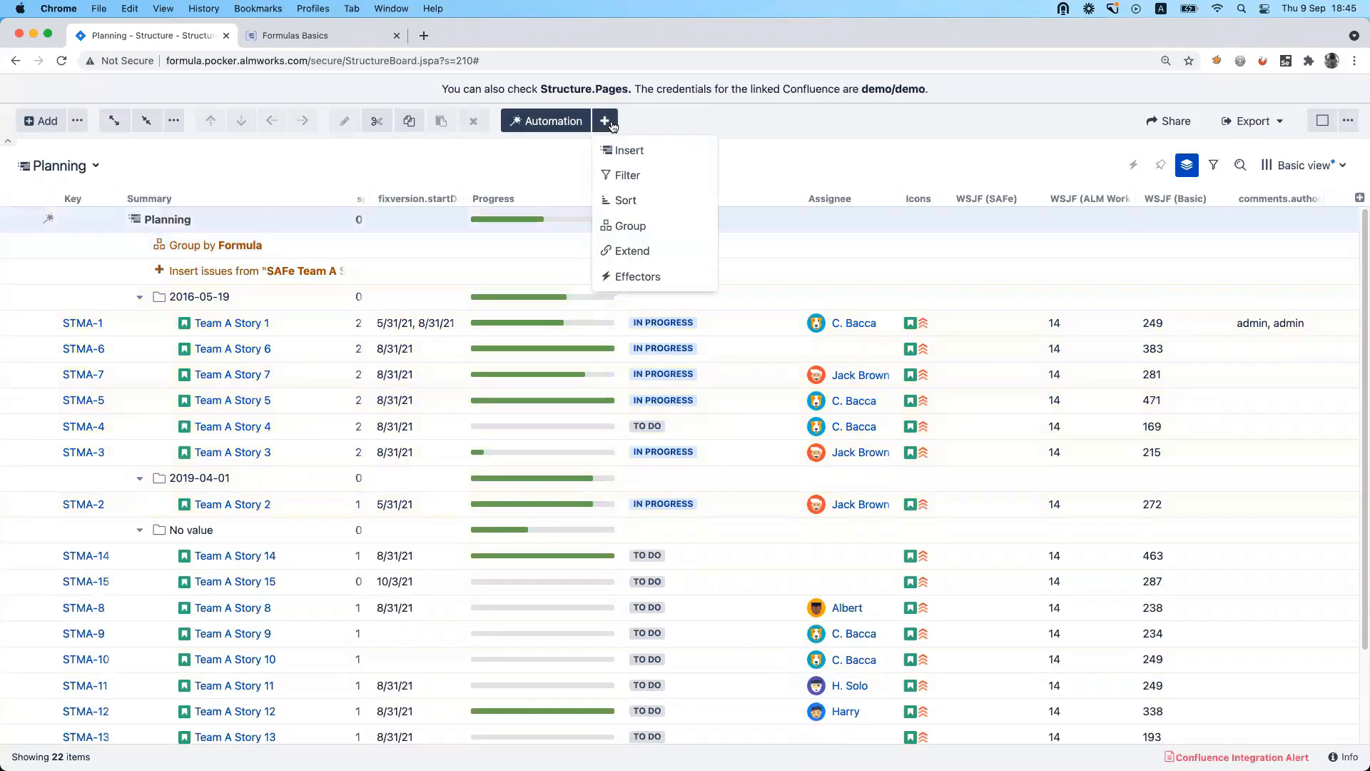
{"action": "left_click", "coordinate": [669, 233]}
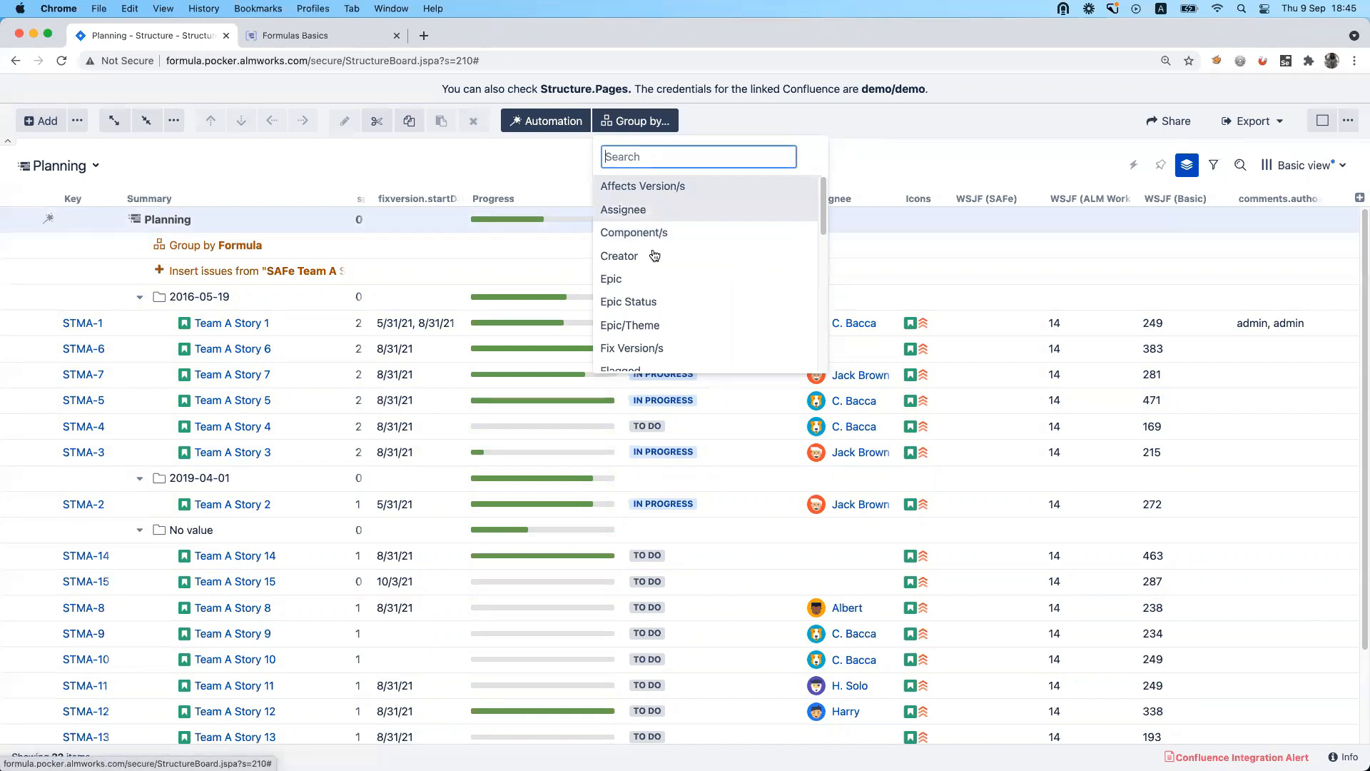
{"action": "left_click", "coordinate": [652, 279]}
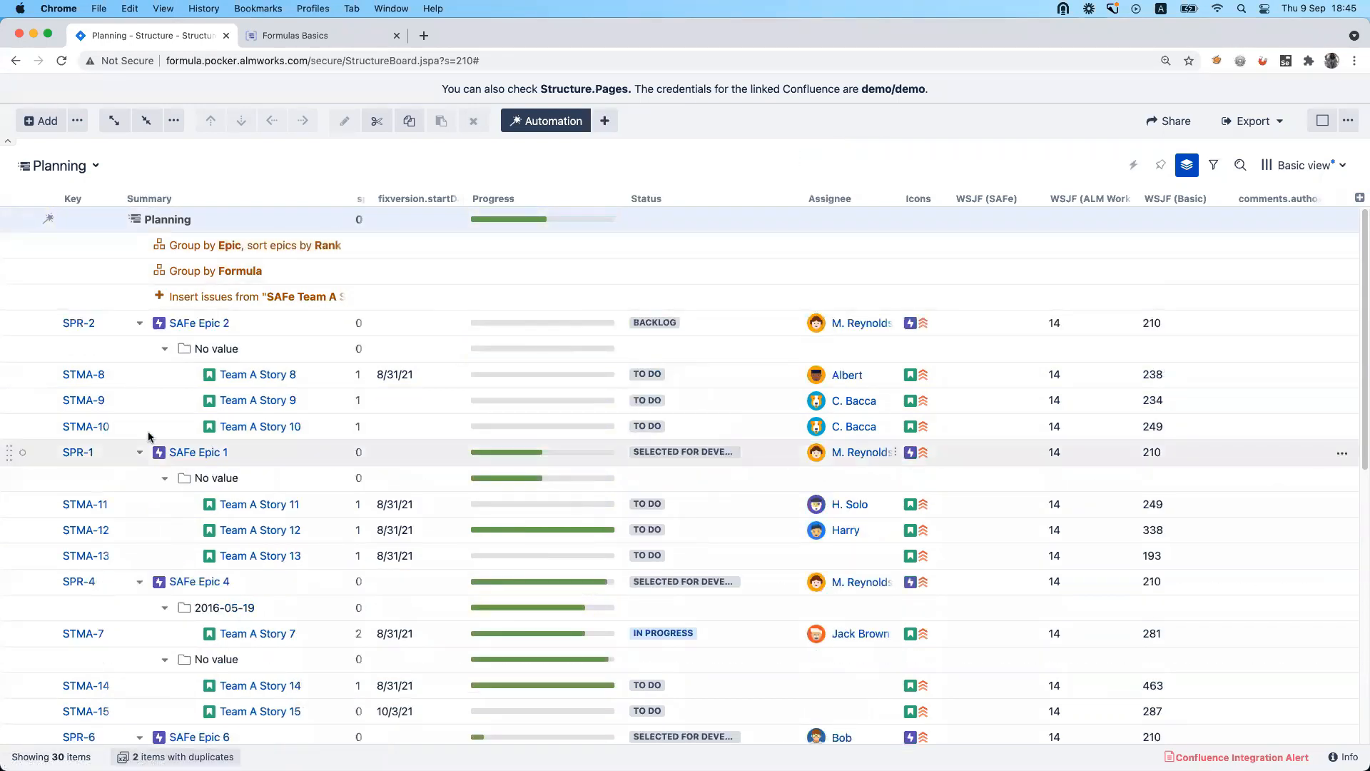
{"action": "left_click_drag", "start_coordinate": [7, 271], "coordinate": [10, 237]}
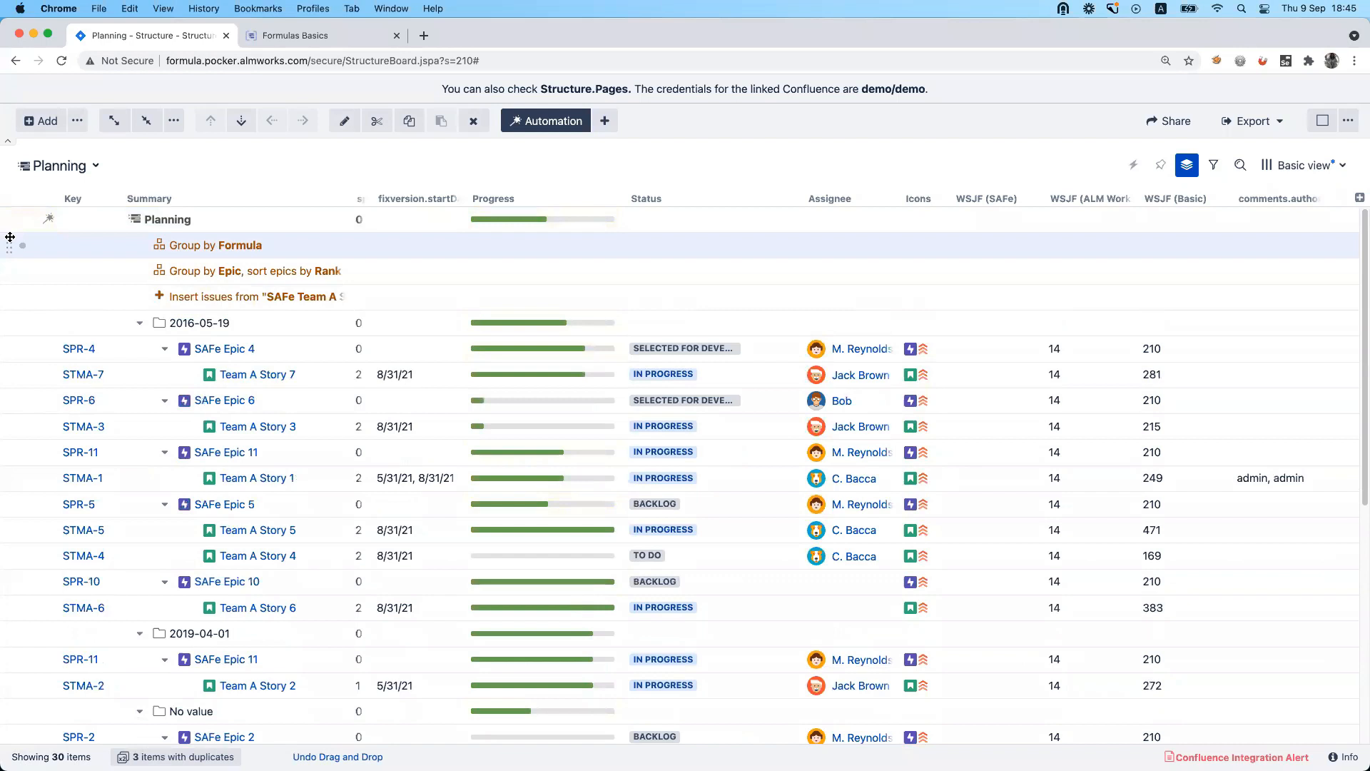
Check the Group on level setting of the Group by Formula generator and close it without changes.
{"action": "double_click", "coordinate": [212, 247]}
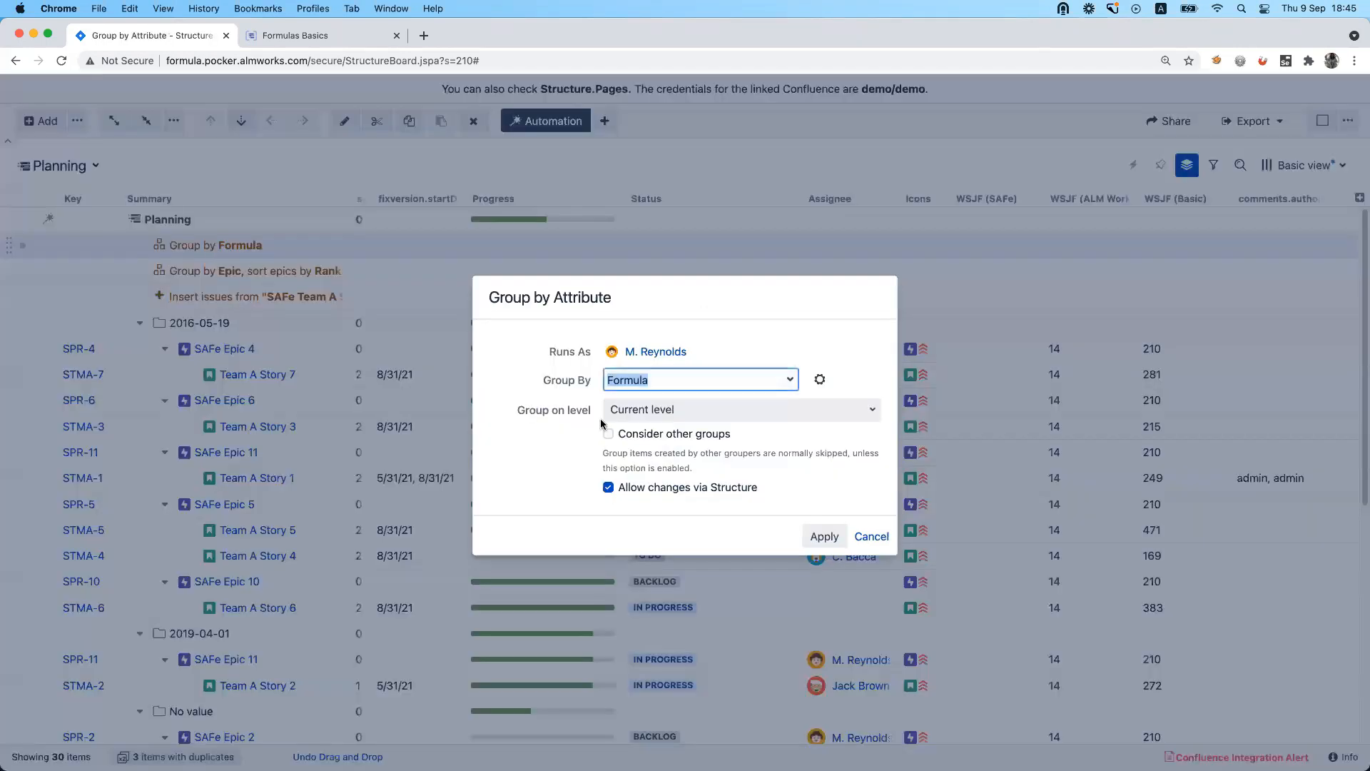
{"action": "left_click", "coordinate": [668, 414]}
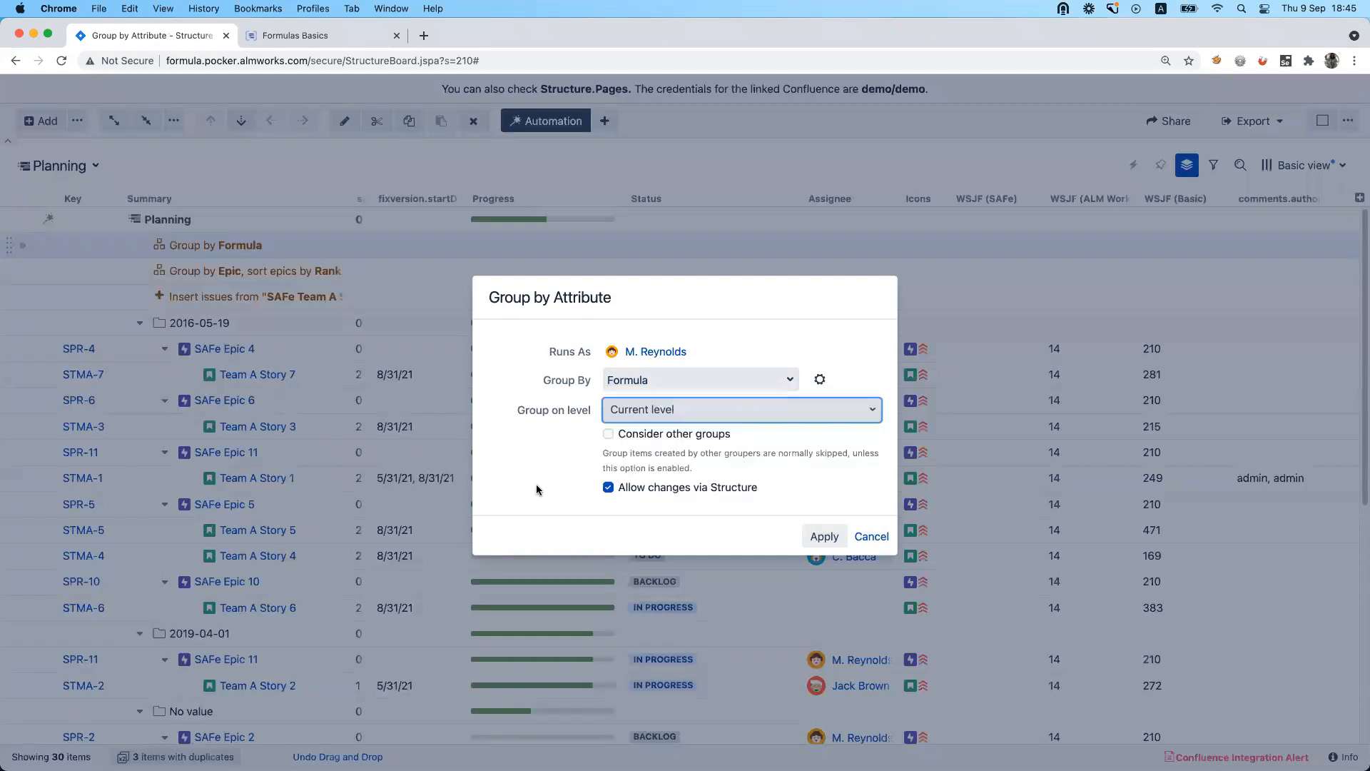
{"action": "left_click", "coordinate": [327, 166]}
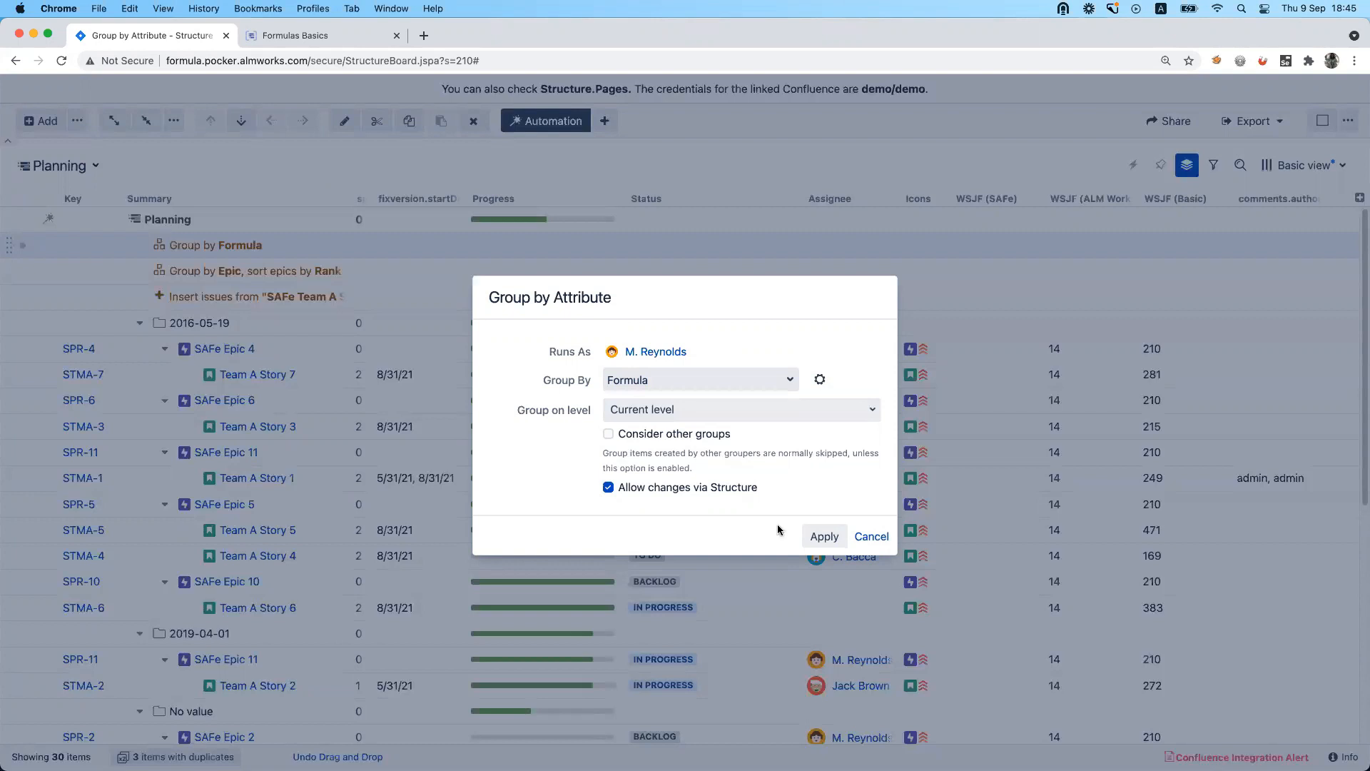
{"action": "left_click", "coordinate": [871, 537]}
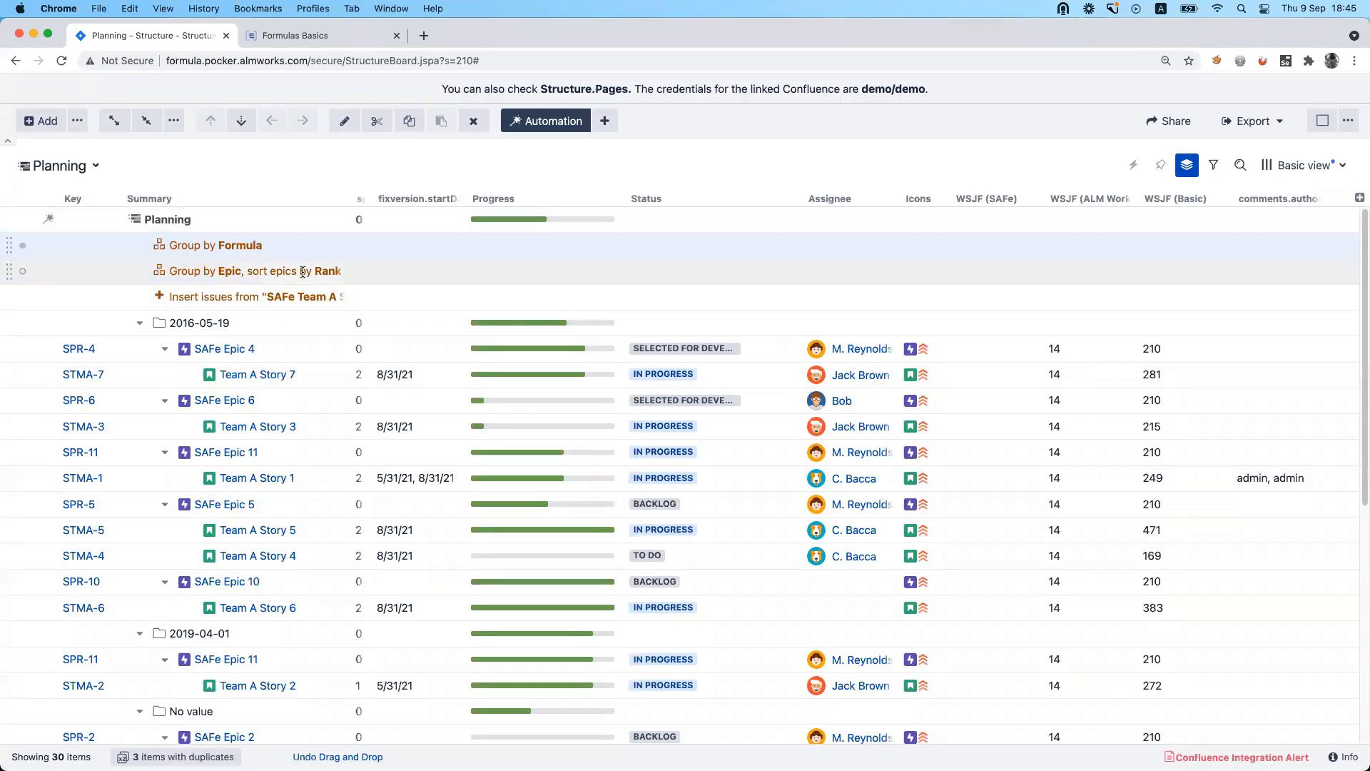
Add a Group by Assignee generator to the Planning structure and move it below the Group by Epic generator.
{"action": "left_click", "coordinate": [264, 220]}
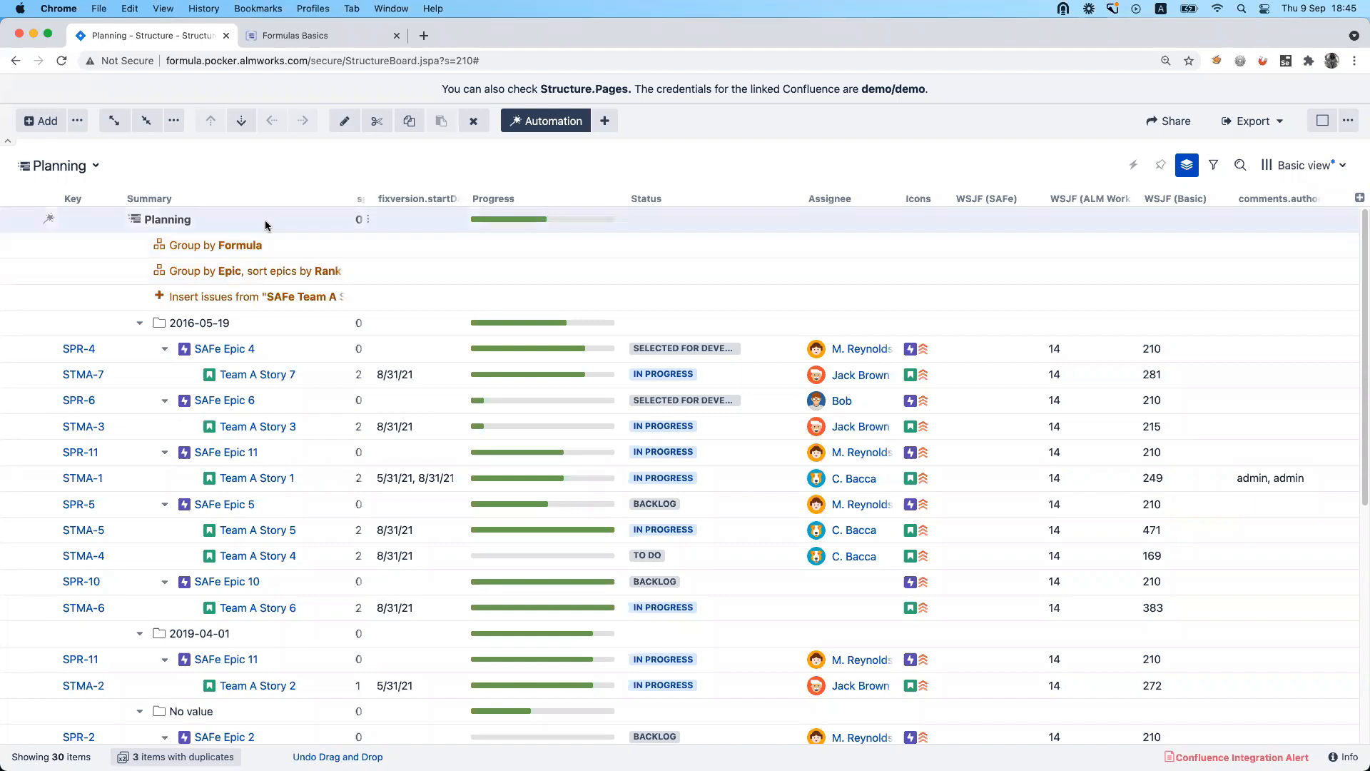
{"action": "left_click", "coordinate": [603, 122]}
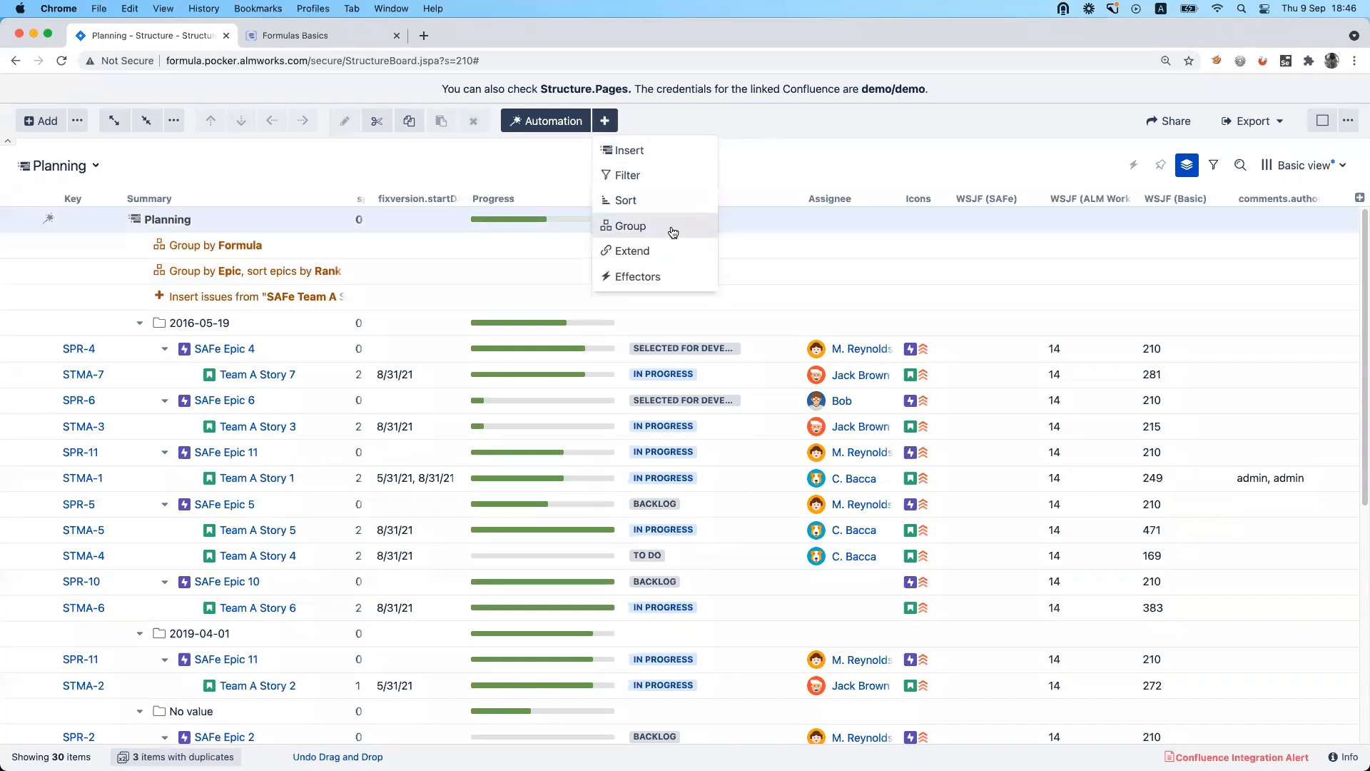
{"action": "left_click", "coordinate": [673, 227]}
{"action": "left_click", "coordinate": [673, 213]}
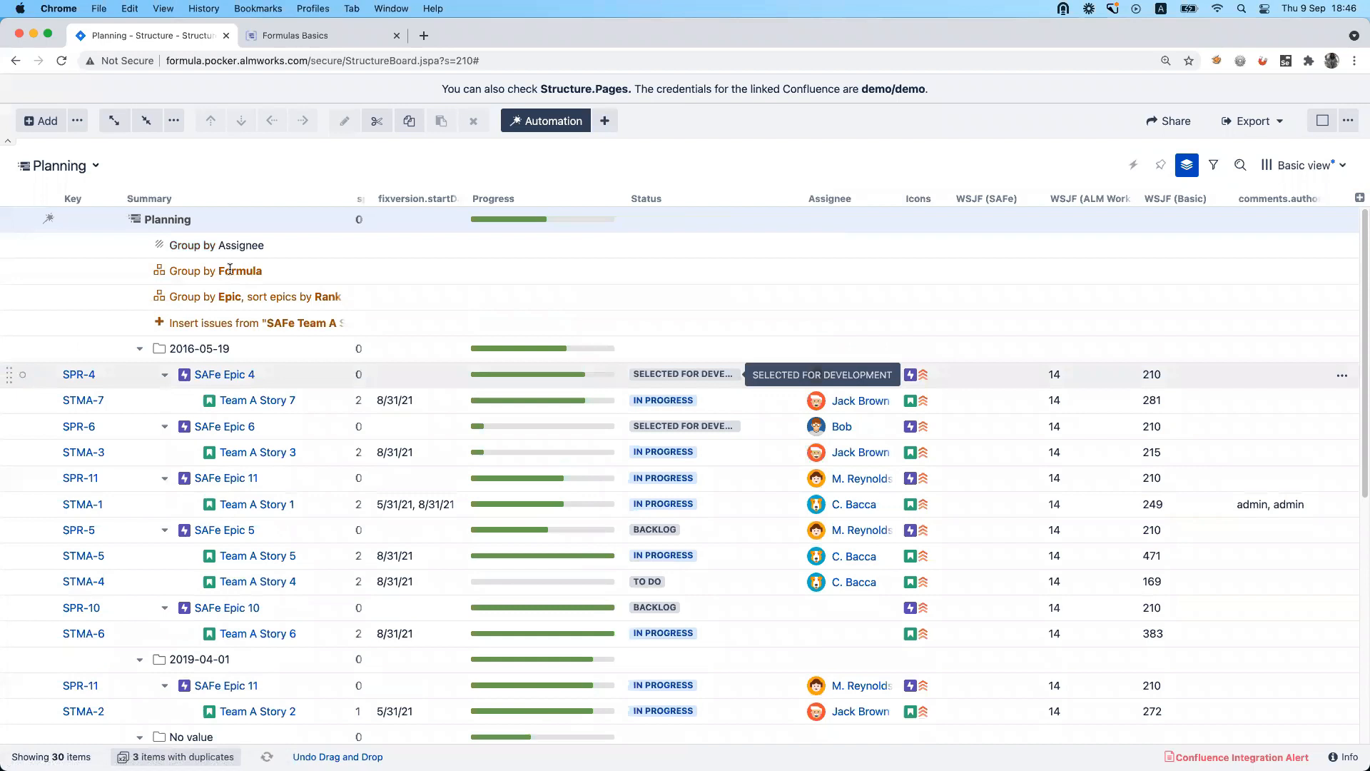
{"action": "left_click_drag", "start_coordinate": [9, 244], "coordinate": [25, 292]}
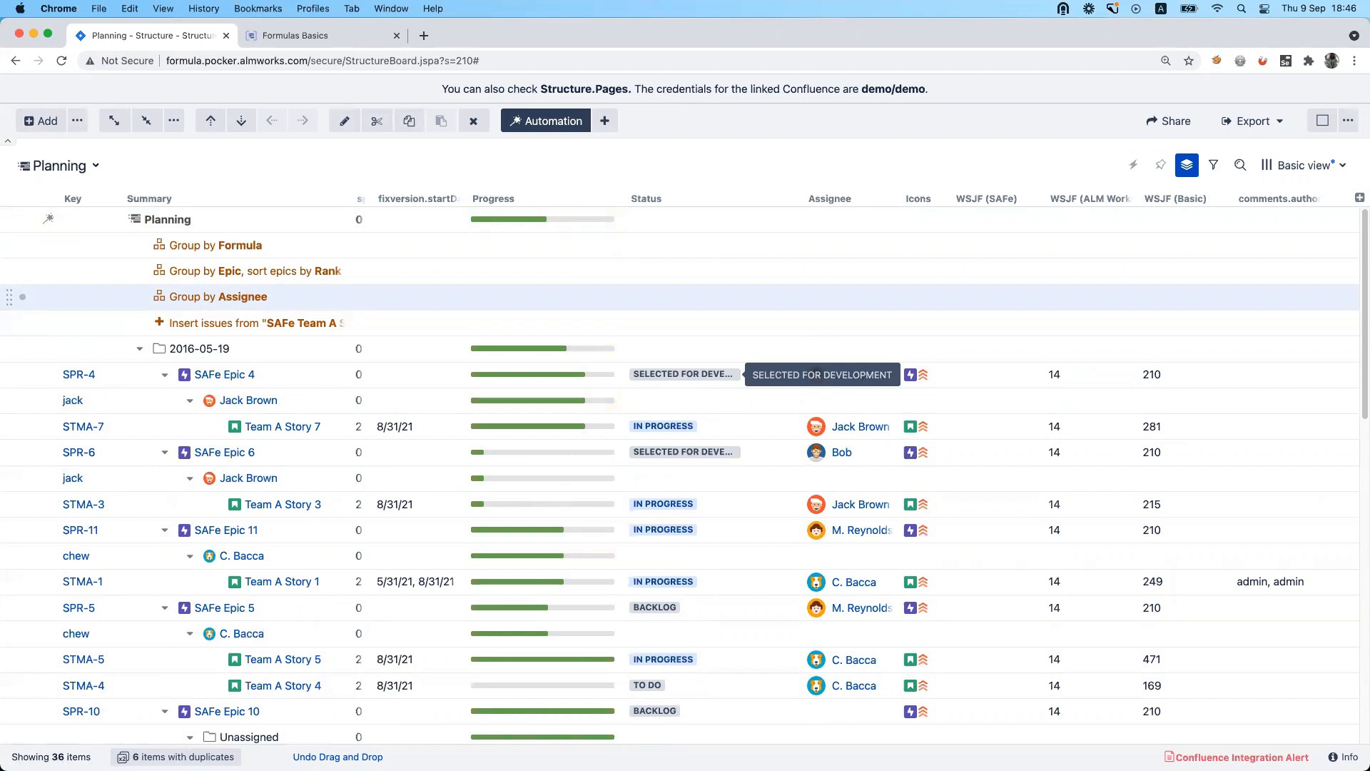
Open the formula help from the fixversion.startDate column's settings and search the documentation for "usename".
{"action": "left_click", "coordinate": [454, 200]}
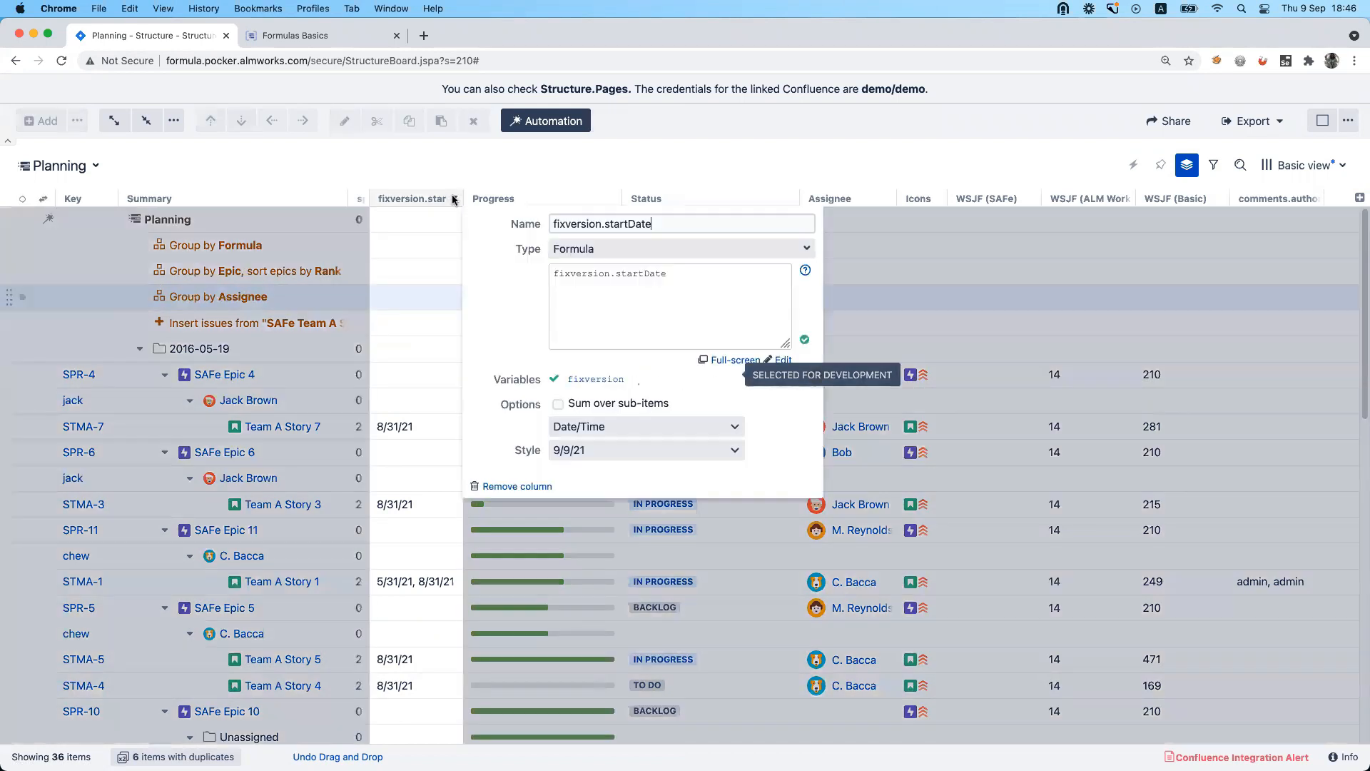
{"action": "left_click", "coordinate": [805, 270]}
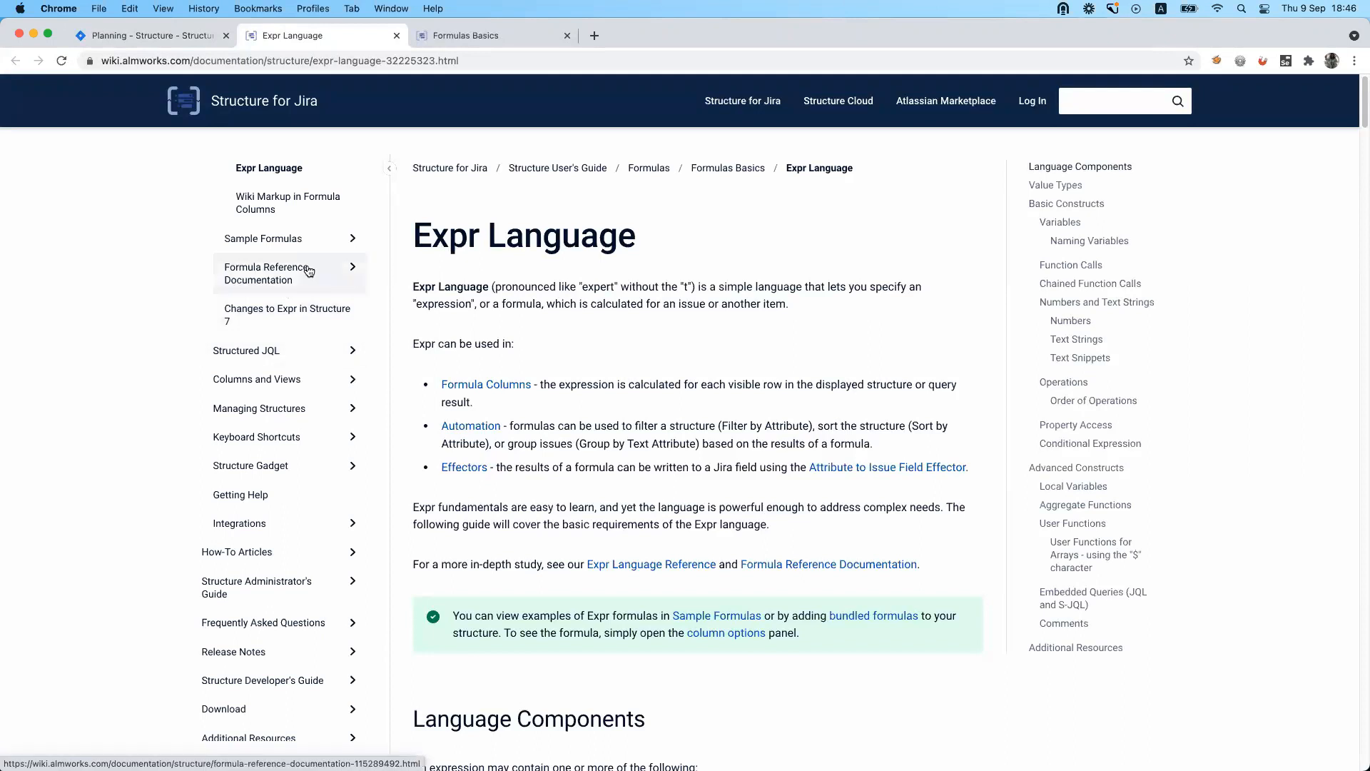
{"action": "scroll", "coordinate": [308, 270], "scroll_direction": "up", "scroll_amount": 5}
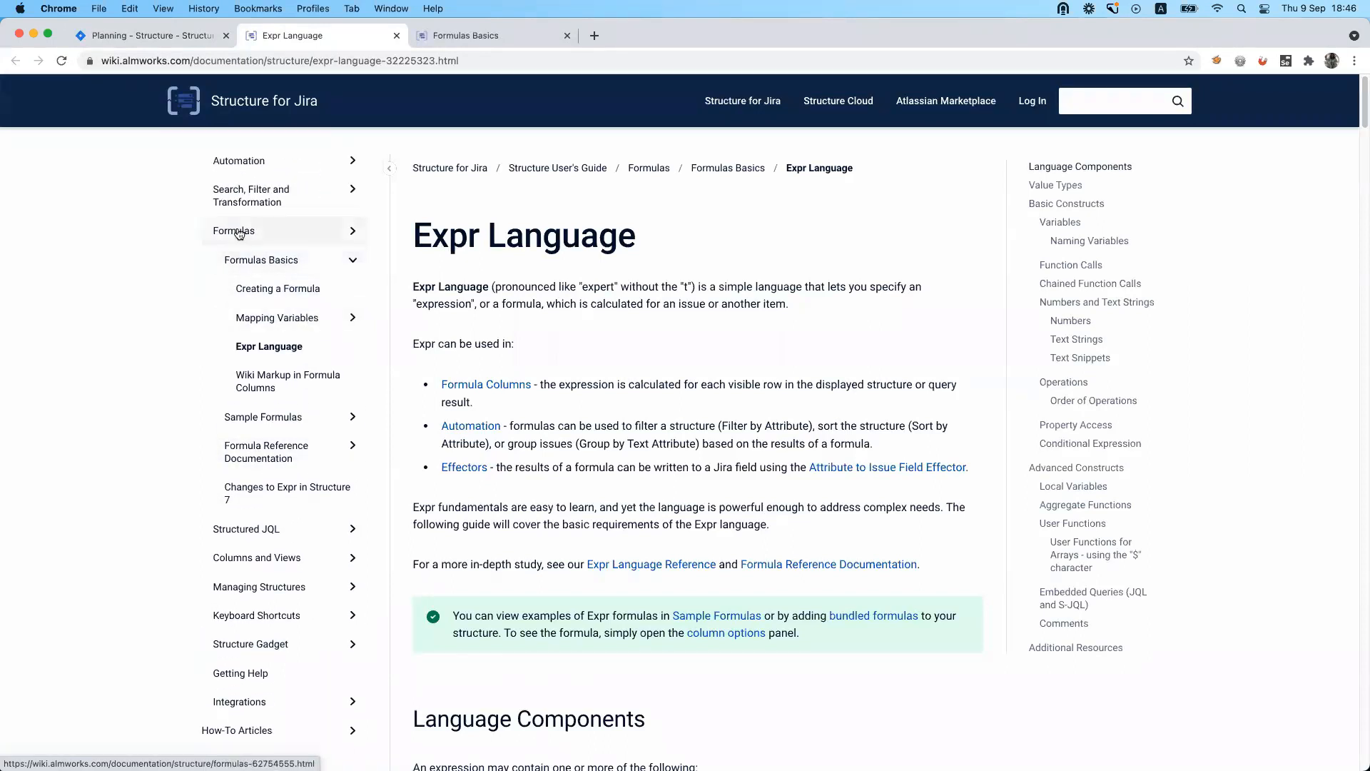
{"action": "left_click", "coordinate": [1104, 103]}
{"action": "type", "text": "usename"}
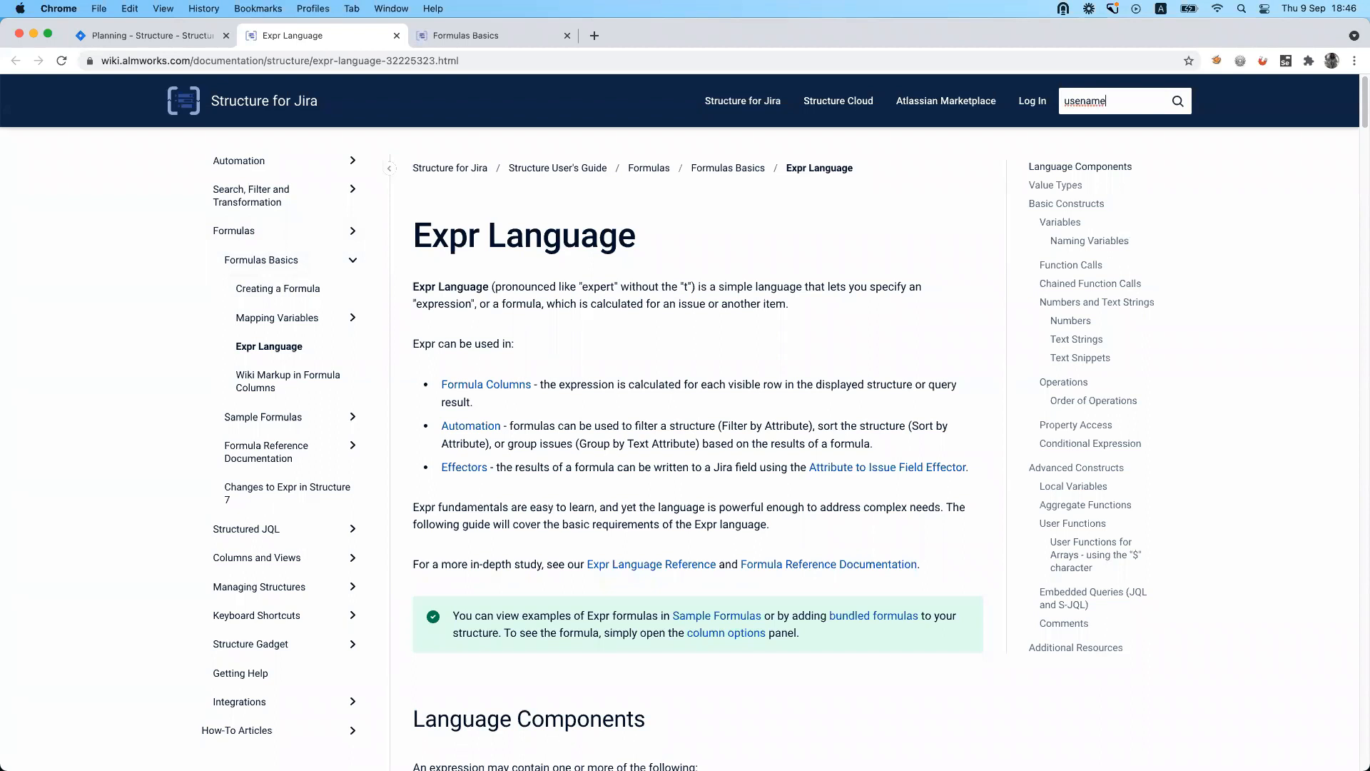
{"action": "key", "text": "Return"}
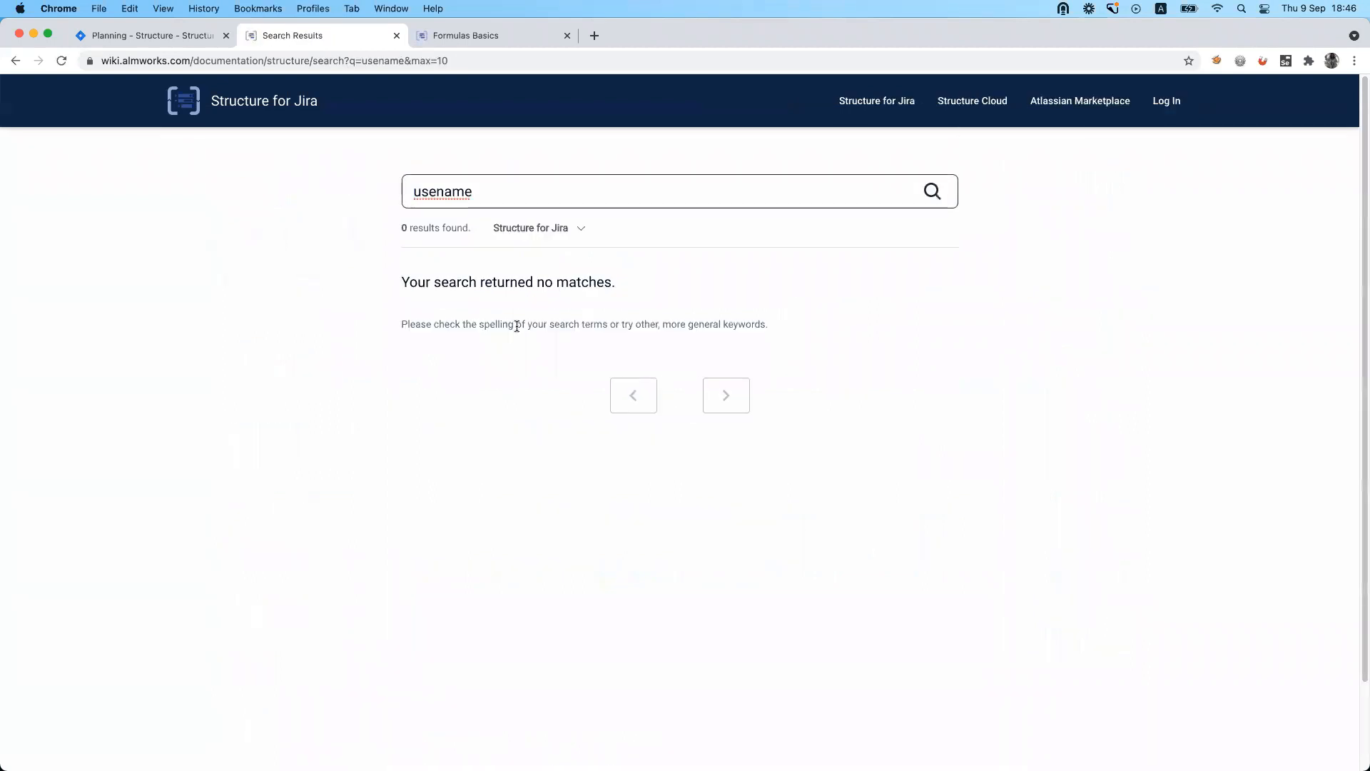
Search the Structure documentation for "user functions".
{"action": "double_click", "coordinate": [457, 193]}
{"action": "type", "text": "userfunctions"}
{"action": "left_click", "coordinate": [441, 191]}
{"action": "key", "text": "Return"}
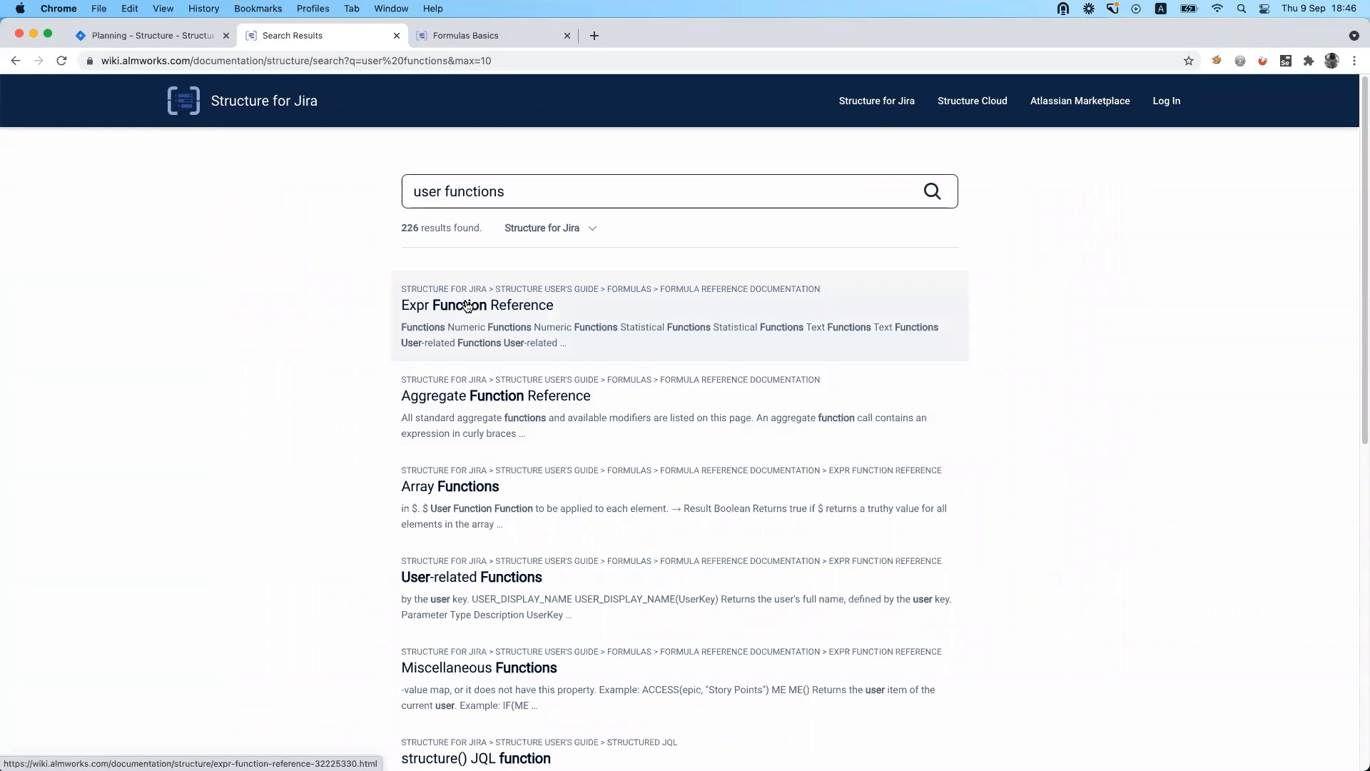
Open the User-related Functions article and copy the USER_EMAIL(UserKey) expression from it.
{"action": "left_click", "coordinate": [502, 577]}
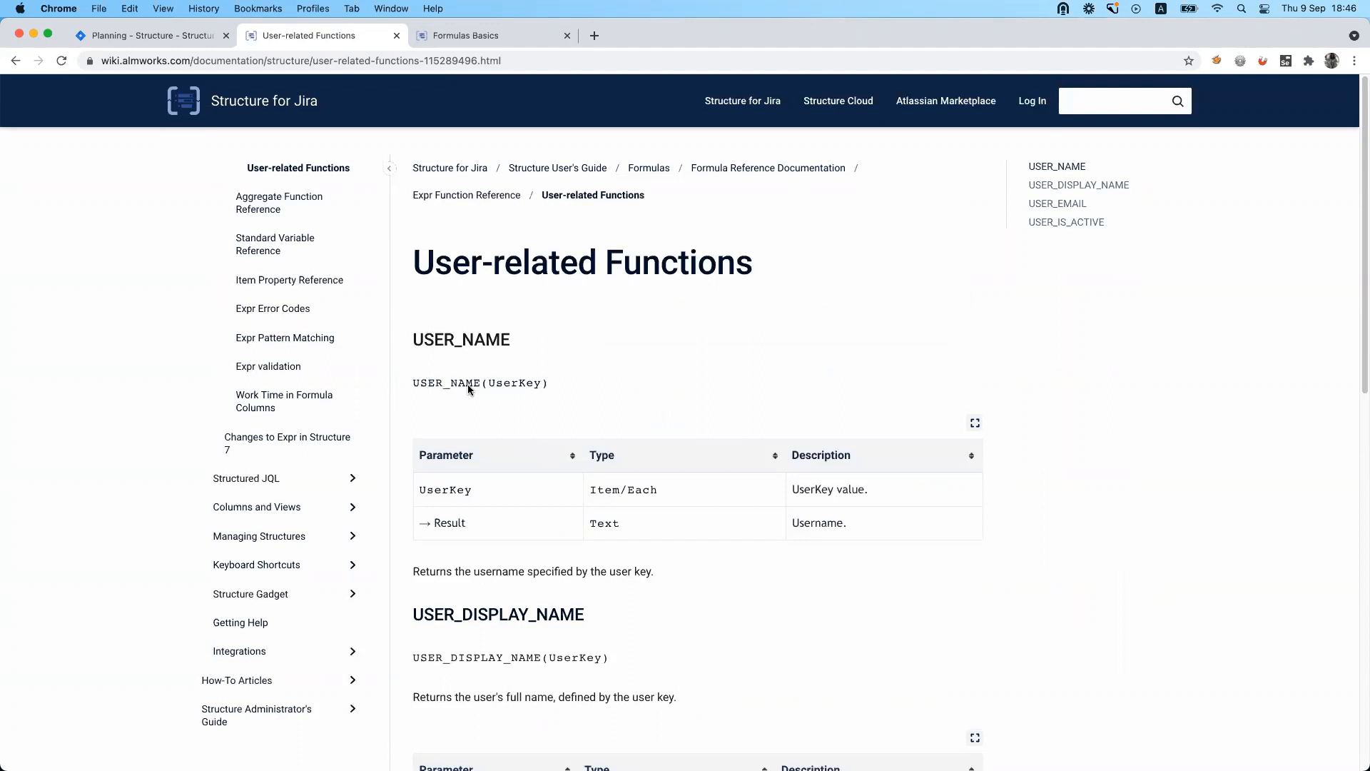
{"action": "scroll", "coordinate": [497, 427], "scroll_direction": "down", "scroll_amount": 3}
{"action": "scroll", "coordinate": [509, 574], "scroll_direction": "down", "scroll_amount": 1}
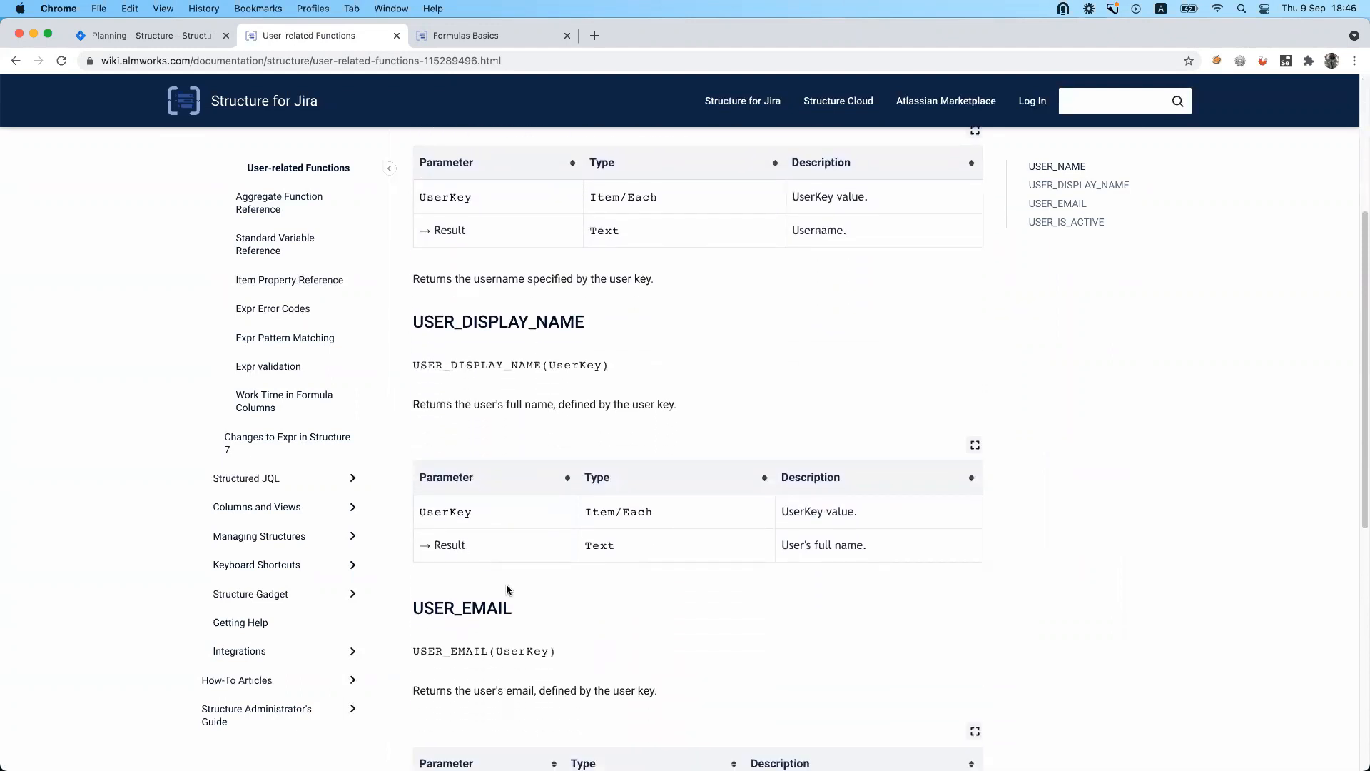
{"action": "mouse_move", "coordinate": [414, 648]}
{"action": "left_mouse_down"}
{"action": "mouse_move", "coordinate": [491, 651]}
{"action": "mouse_move", "coordinate": [412, 649]}
{"action": "left_mouse_up"}
{"action": "key", "text": "super+c"}
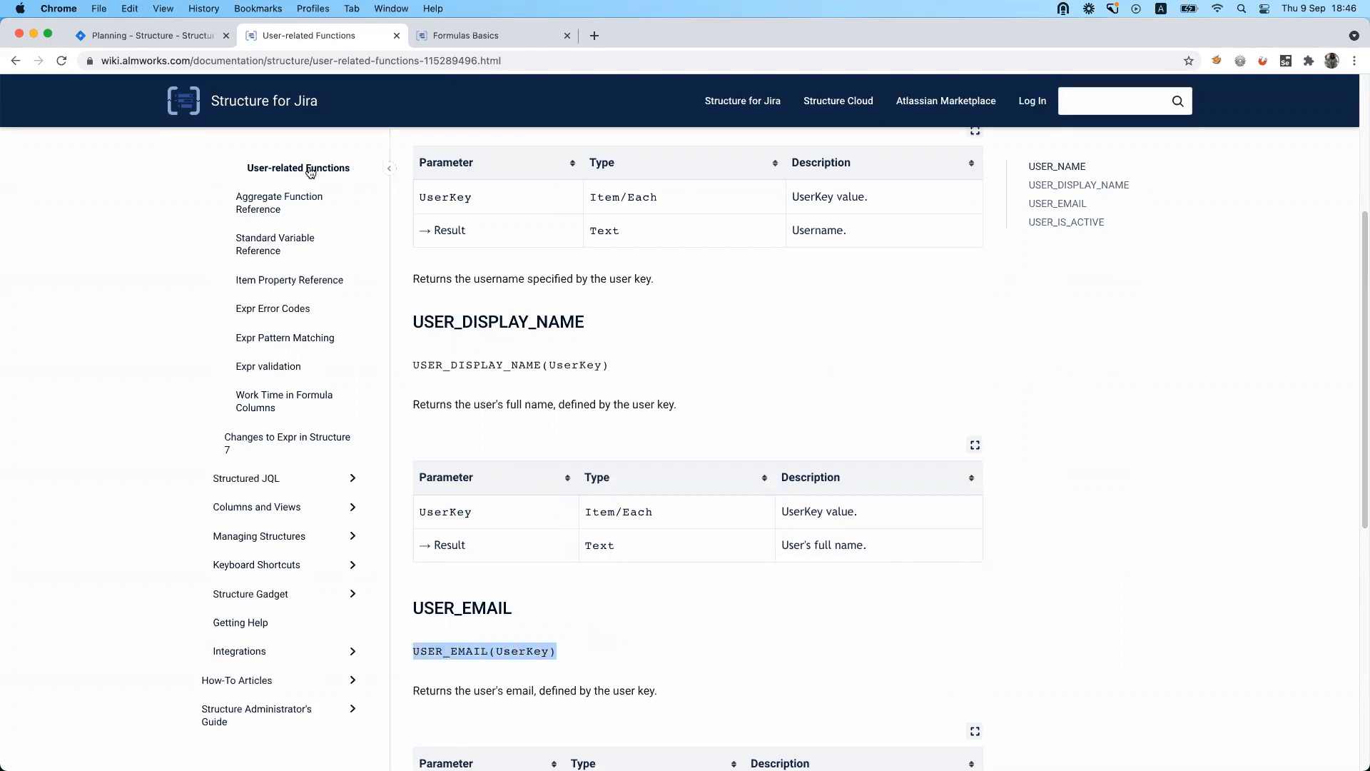
Return to the Planning structure, replace the fixversion.startDate column's formula with USER_EMAIL(assignee) and save it.
{"action": "left_click", "coordinate": [146, 35]}
{"action": "left_click", "coordinate": [608, 291]}
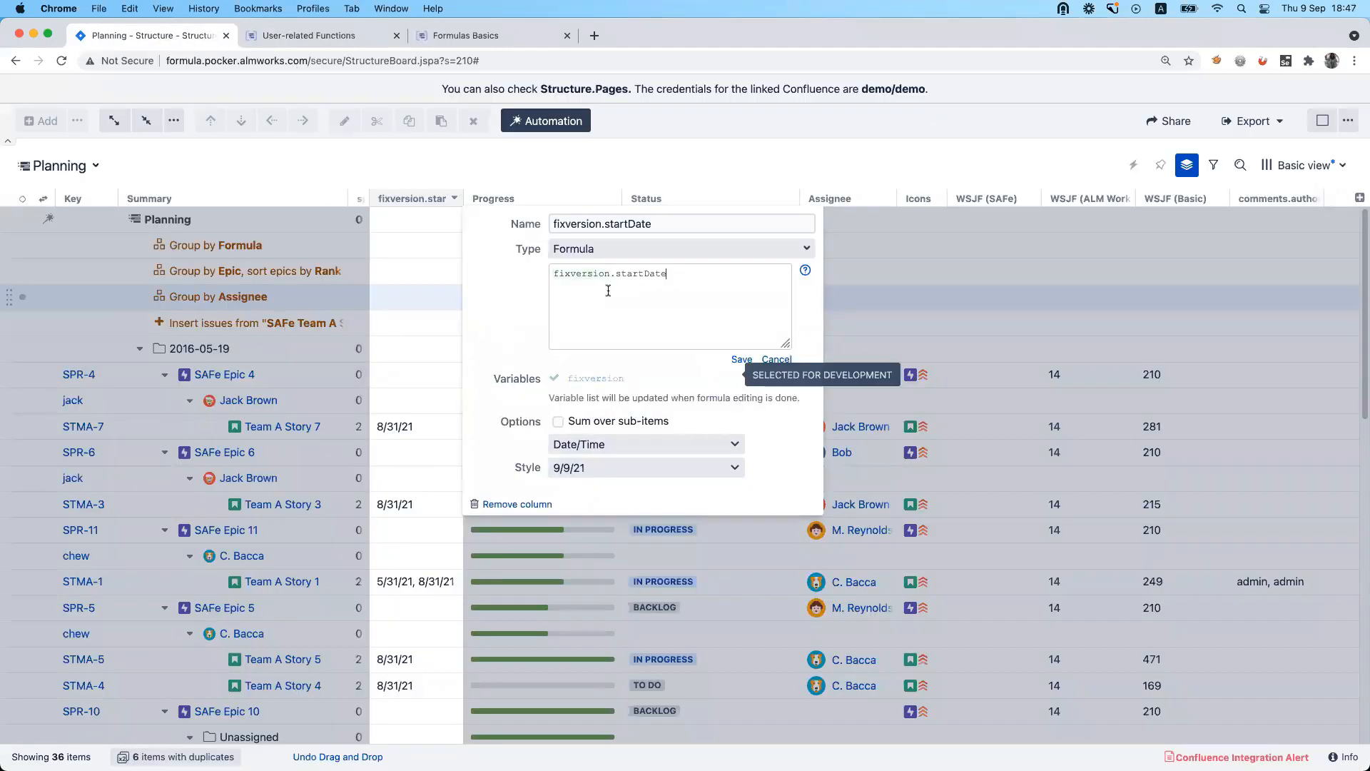
{"action": "key", "text": "super+a"}
{"action": "key", "text": "super+v"}
{"action": "double_click", "coordinate": [631, 274]}
{"action": "type", "text": "assignee"}
{"action": "left_click", "coordinate": [741, 359]}
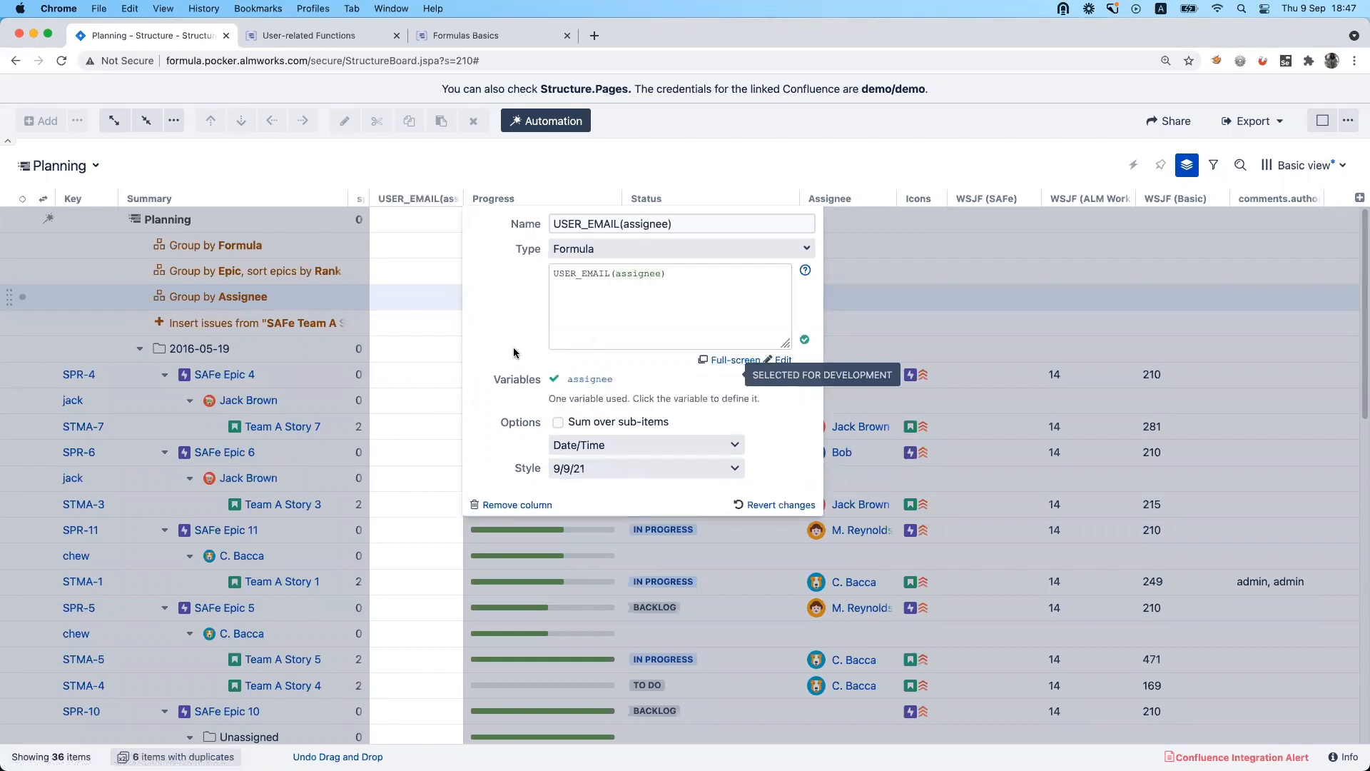
Recheck the assignee argument in the USER_EMAIL formula and close the column settings.
{"action": "left_click", "coordinate": [649, 301]}
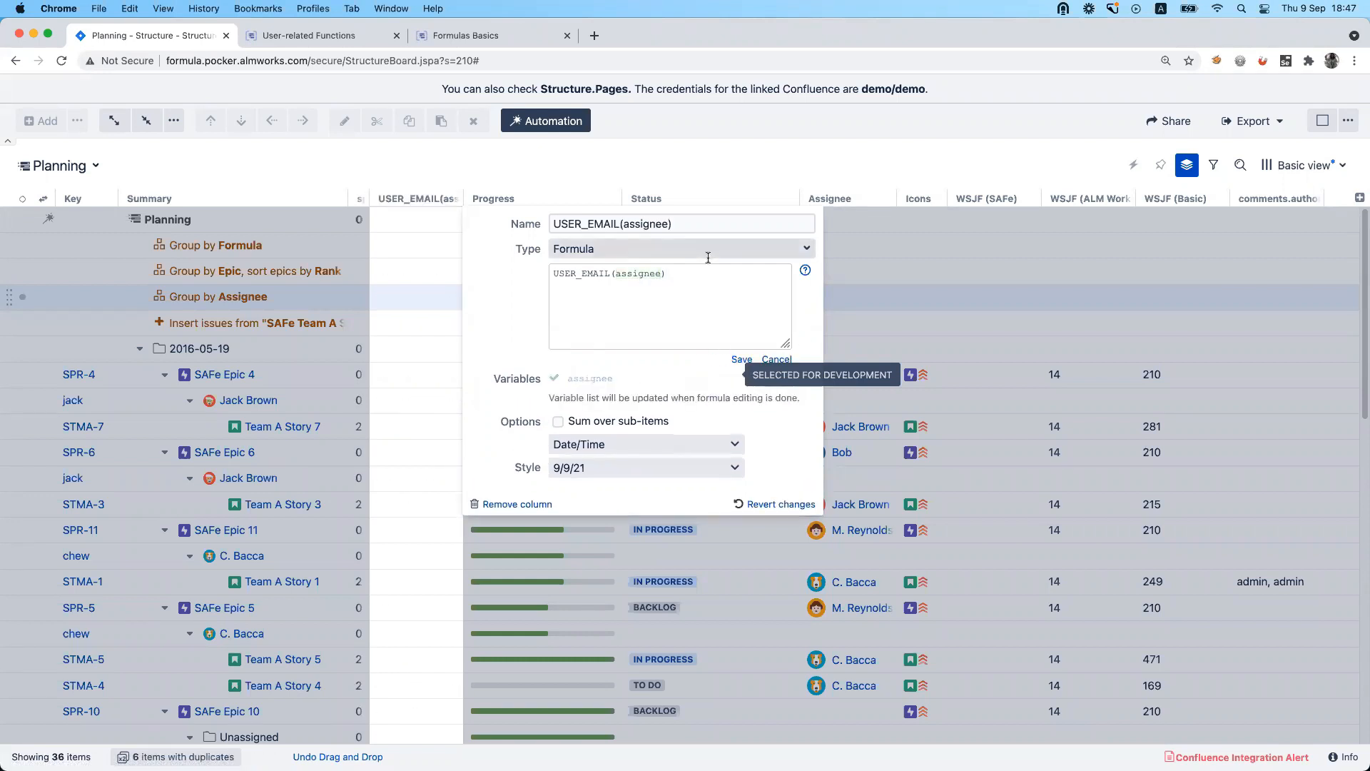
{"action": "double_click", "coordinate": [655, 275]}
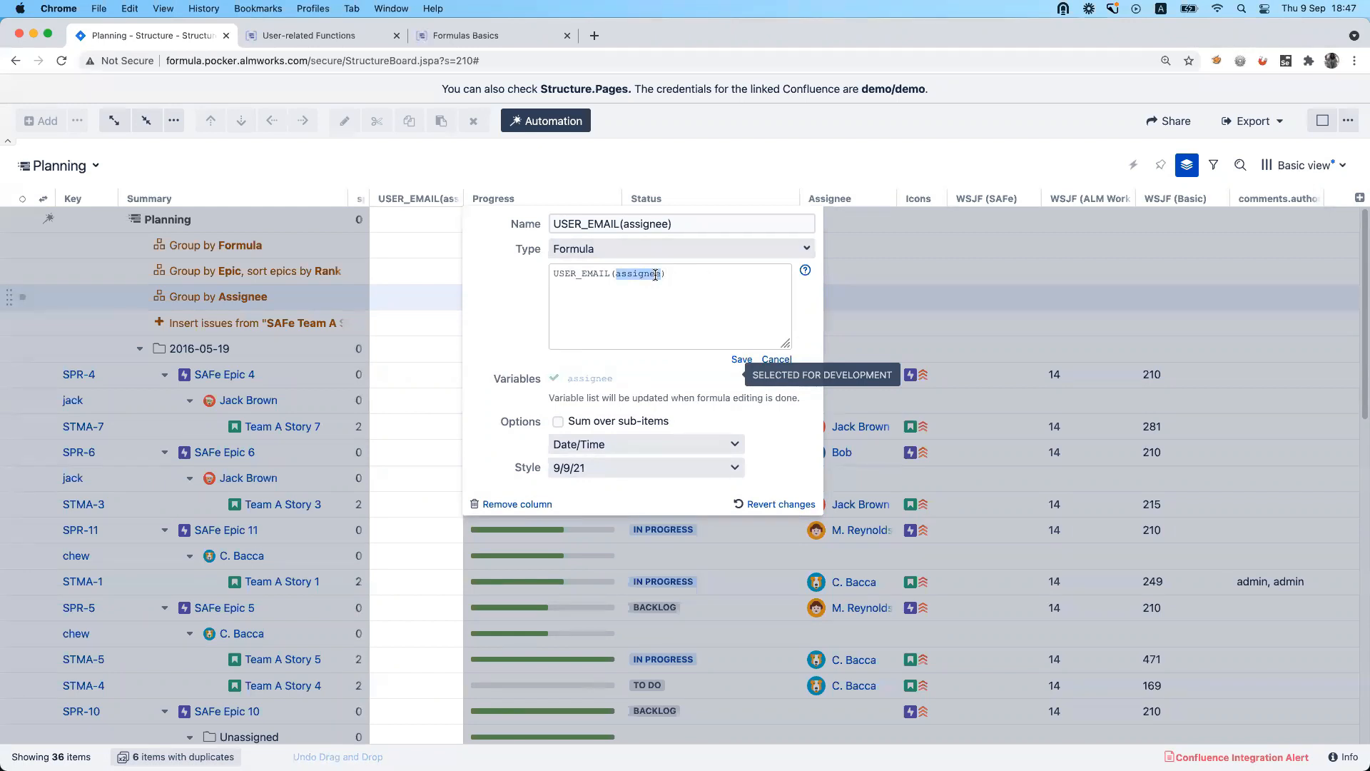
{"action": "left_click", "coordinate": [810, 459]}
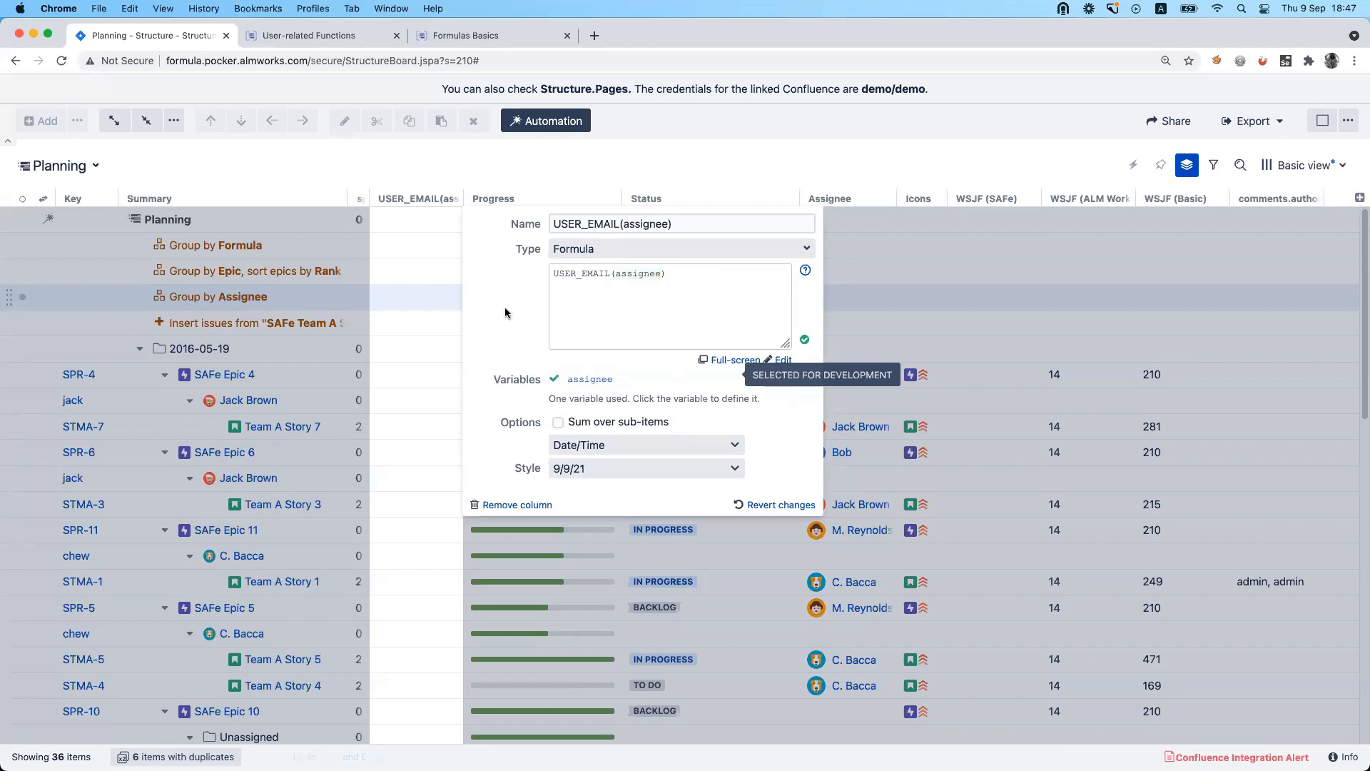
{"action": "left_click", "coordinate": [445, 159]}
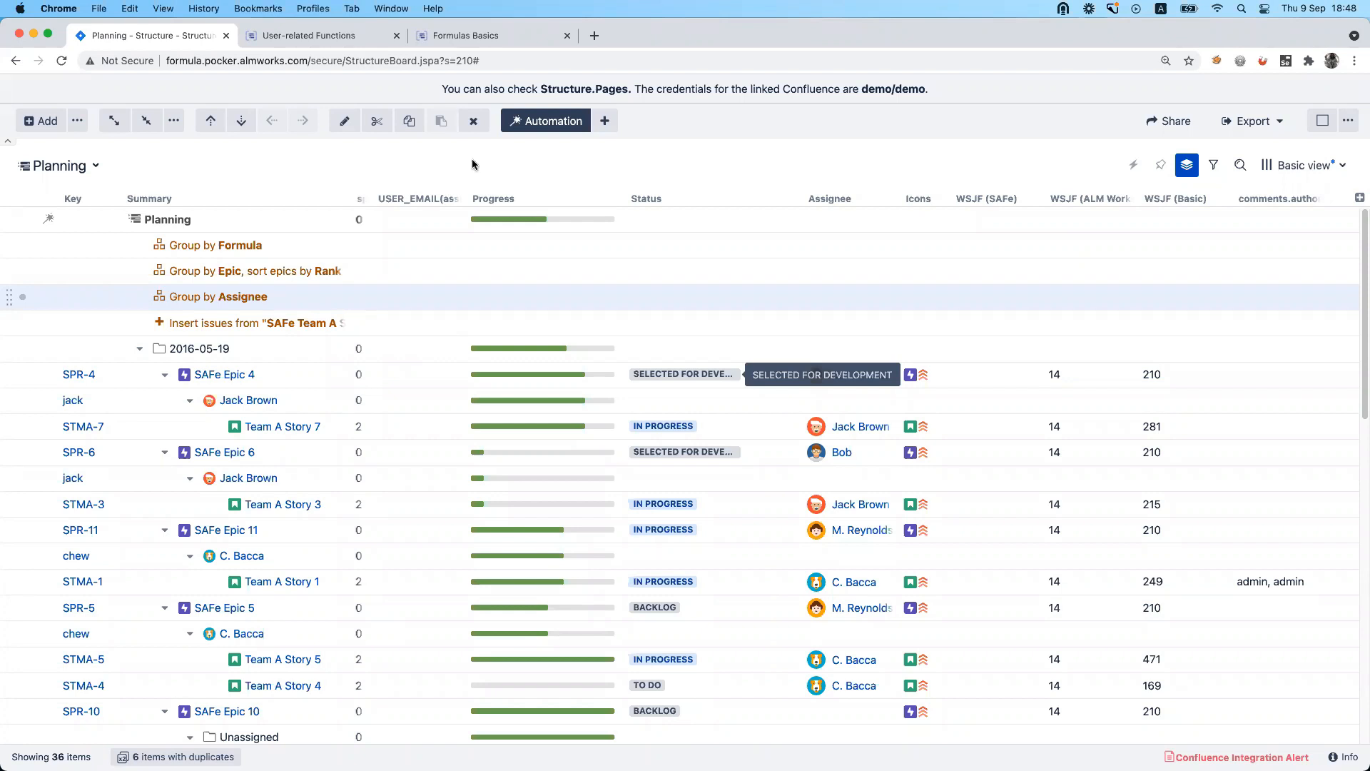
Switch to the ALM Works PMO structure and review the Health column's Wiki Markup formula.
{"action": "left_click", "coordinate": [95, 166]}
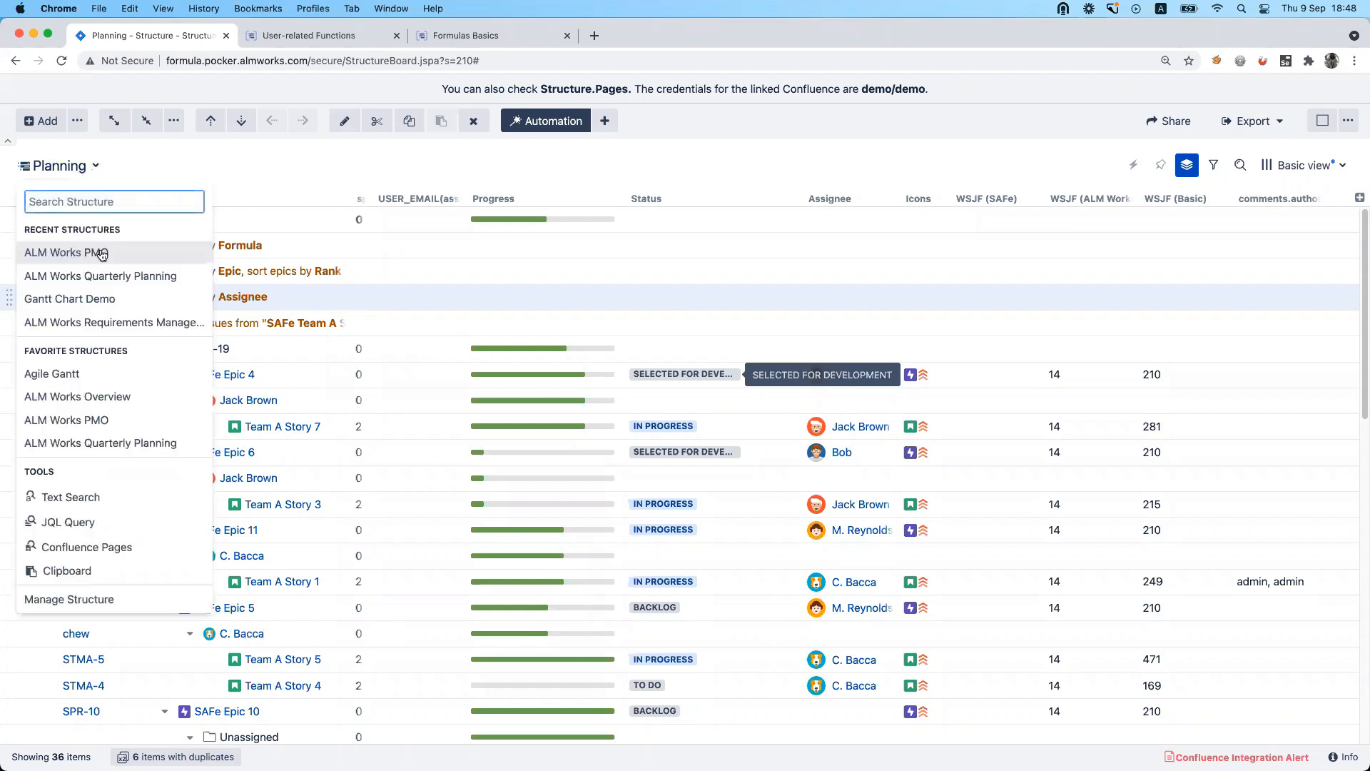
{"action": "left_click", "coordinate": [64, 252]}
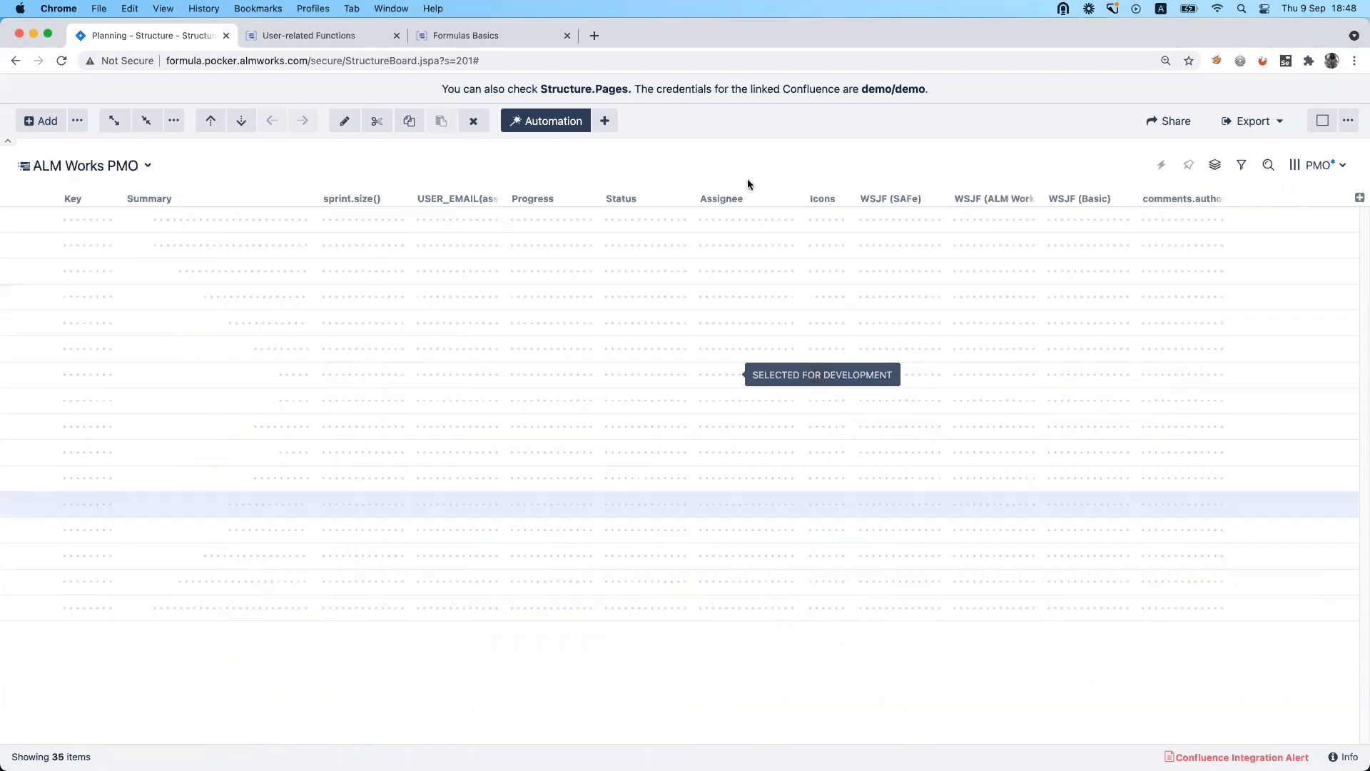
{"action": "left_click", "coordinate": [1342, 166]}
{"action": "left_click", "coordinate": [1341, 166]}
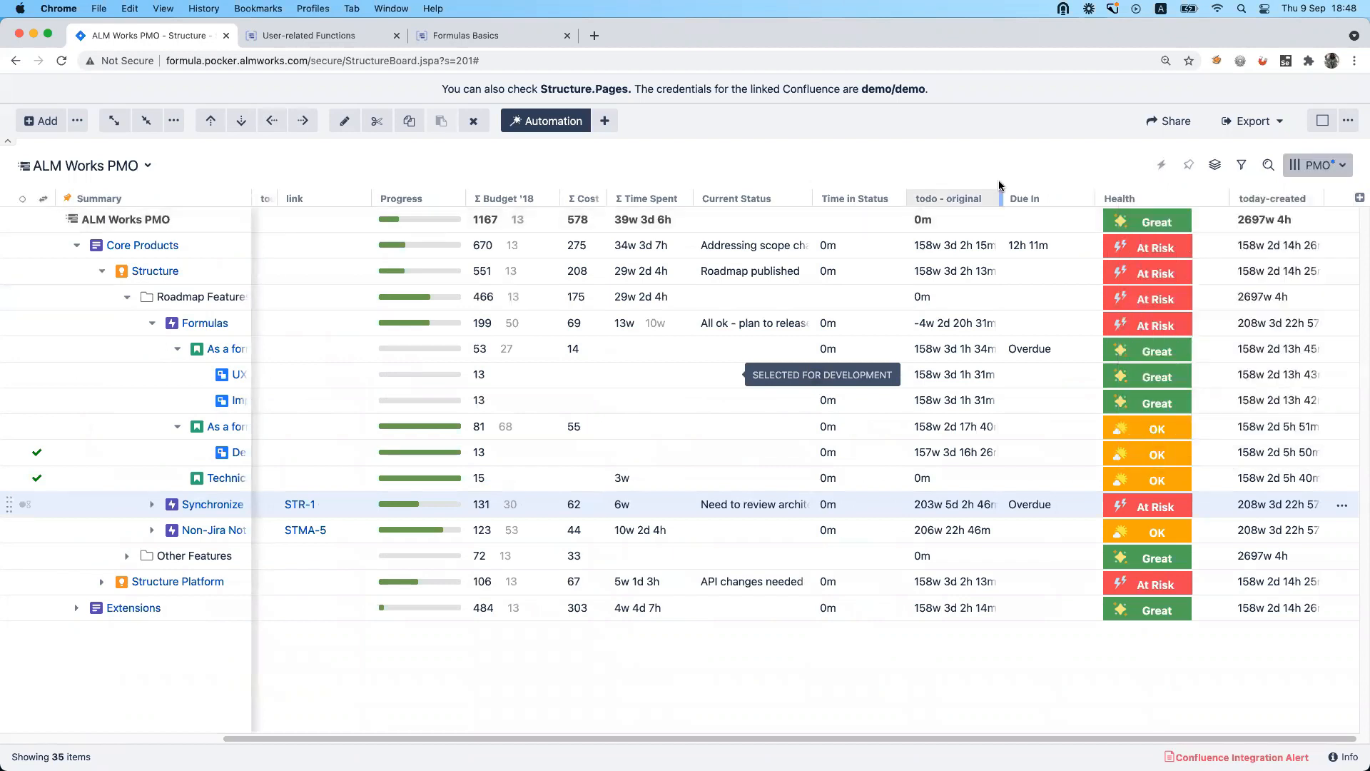
{"action": "left_click", "coordinate": [1222, 199]}
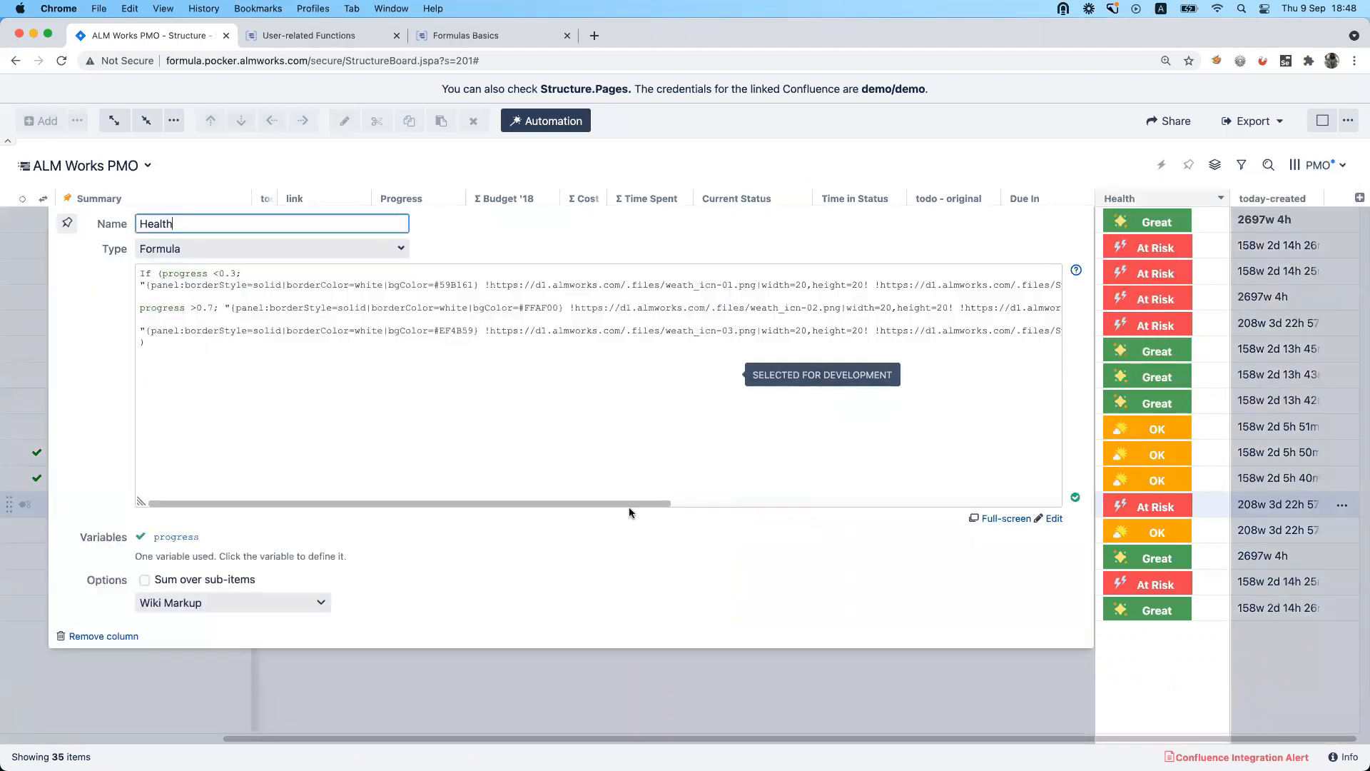
{"action": "left_click", "coordinate": [770, 145]}
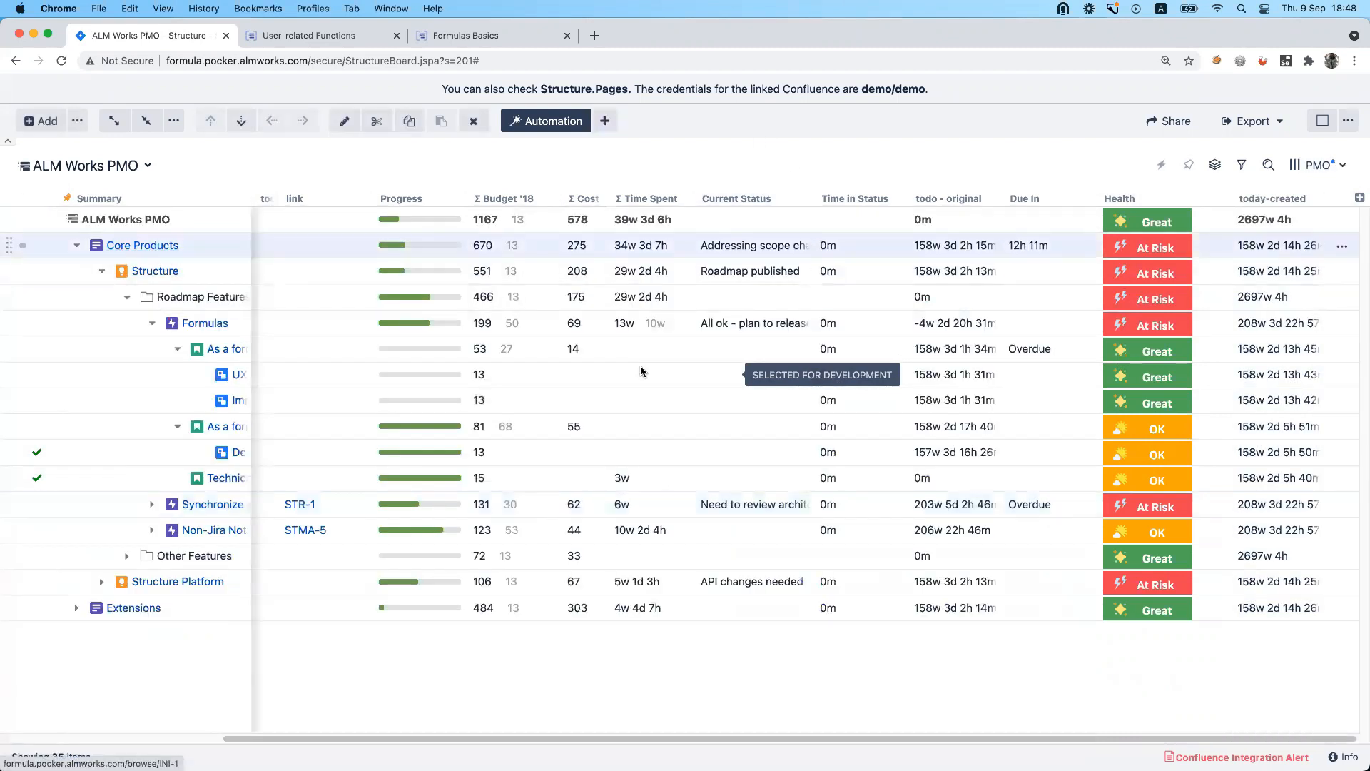
Examine the emoticons offered in the Core Products issue's Description editor, and close the issue details without saving.
{"action": "left_click_drag", "start_coordinate": [870, 403], "coordinate": [714, 423]}
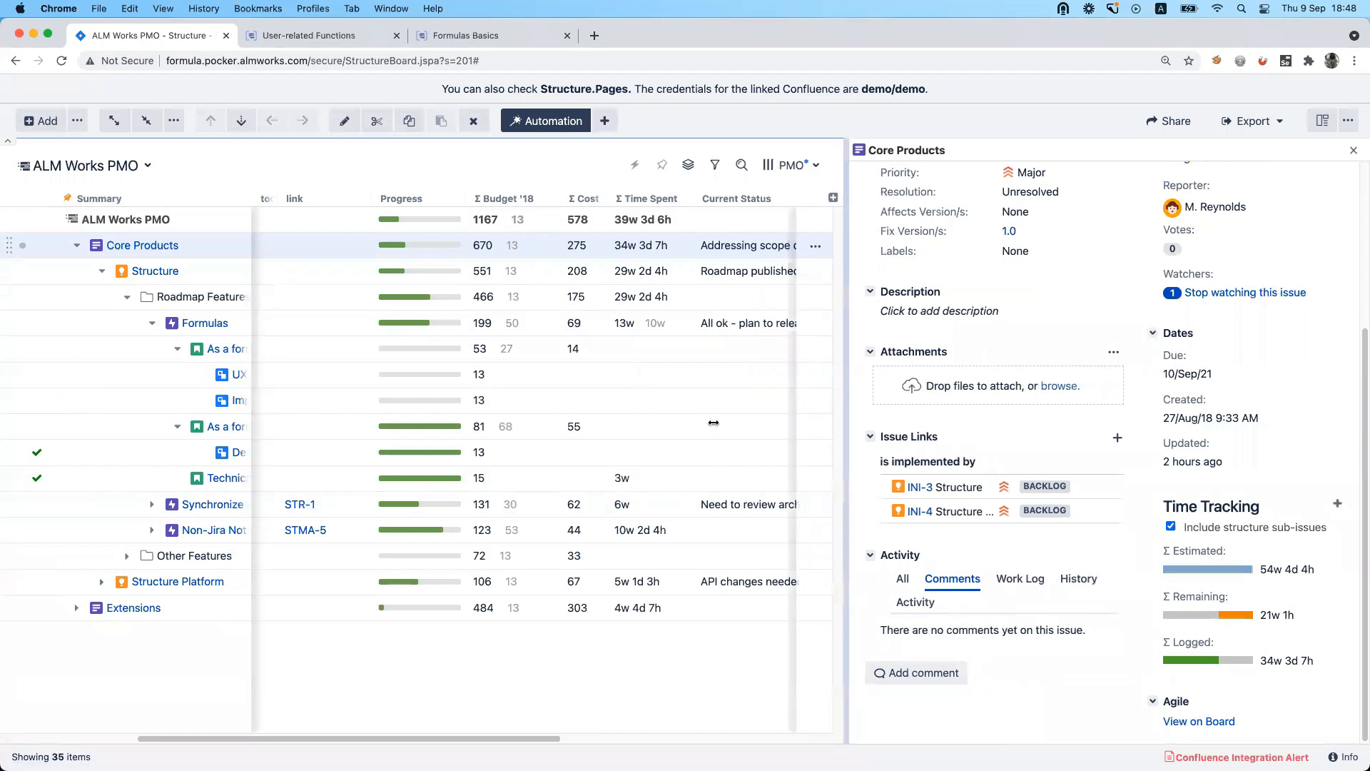
{"action": "left_click", "coordinate": [832, 289]}
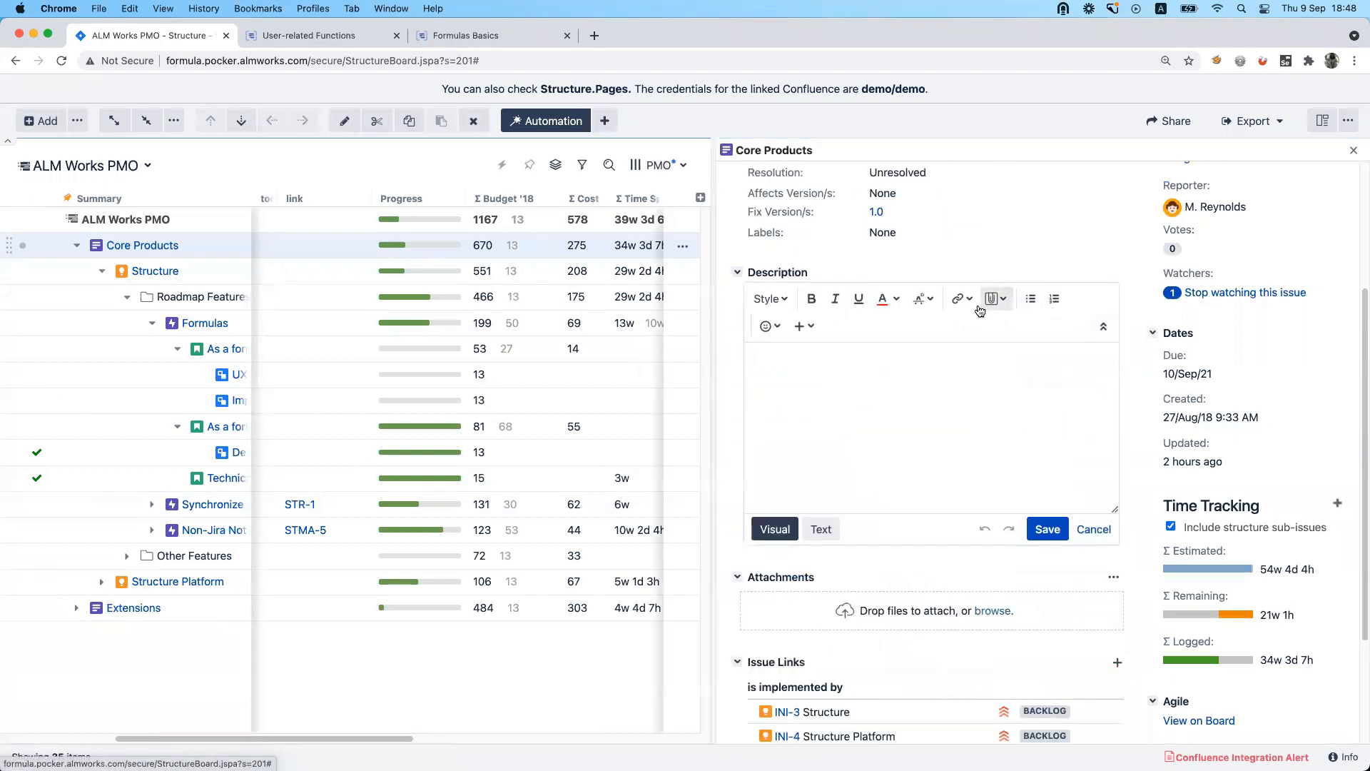
{"action": "left_click", "coordinate": [769, 326]}
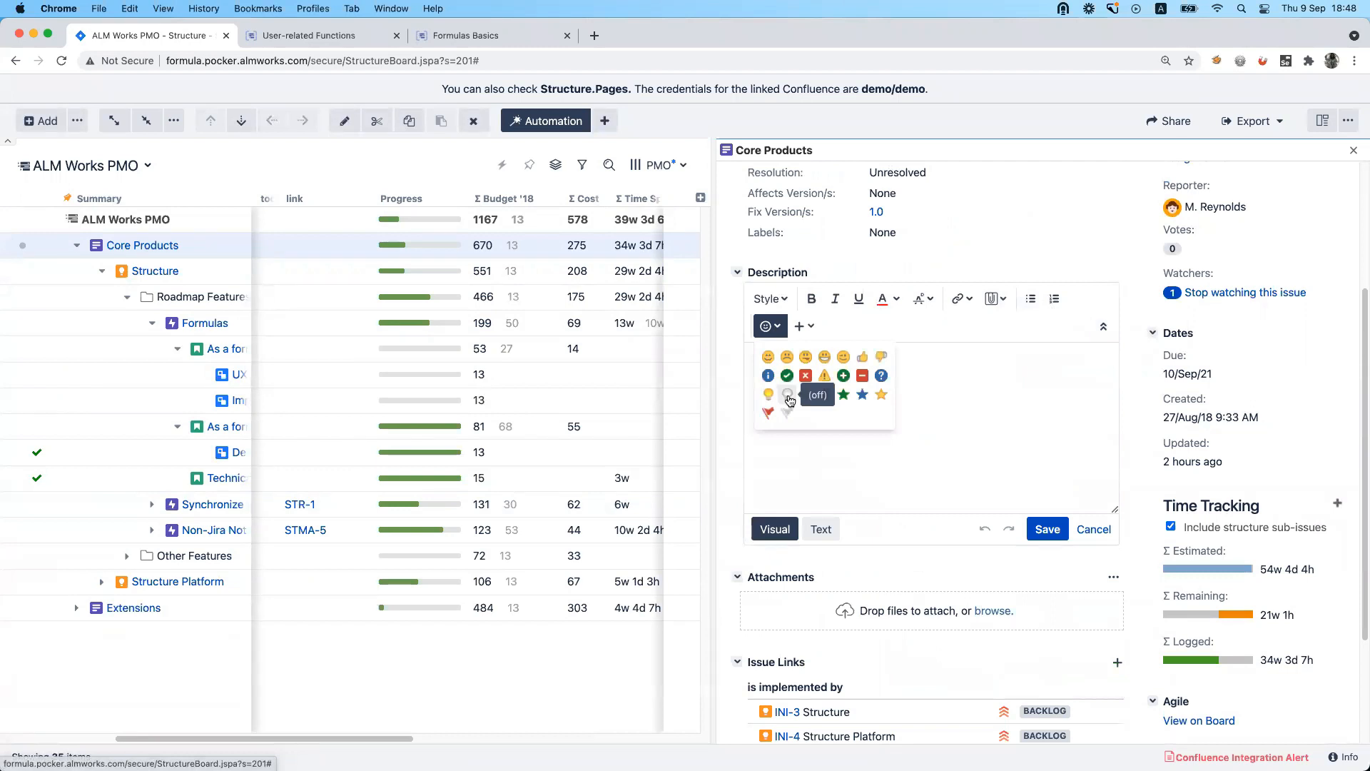
{"action": "left_click", "coordinate": [1095, 529]}
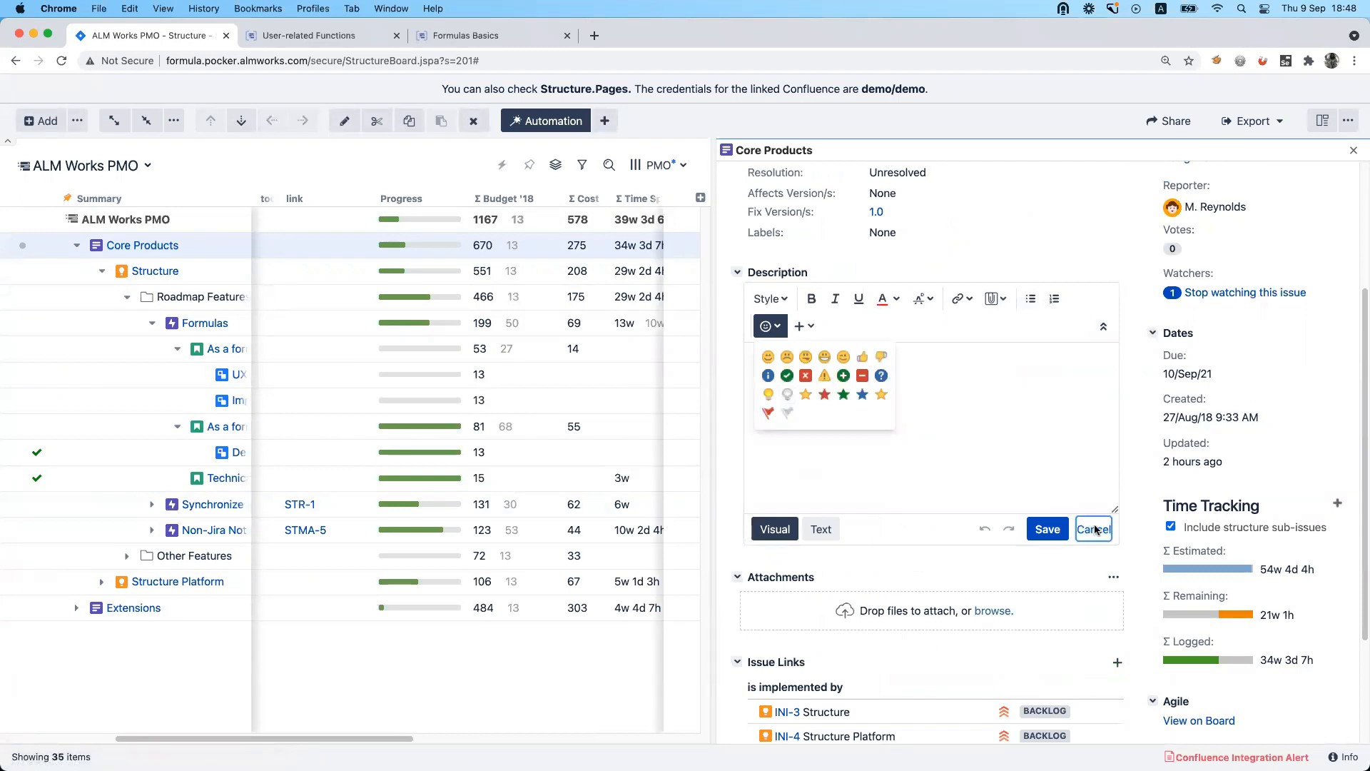
{"action": "left_click", "coordinate": [1354, 149]}
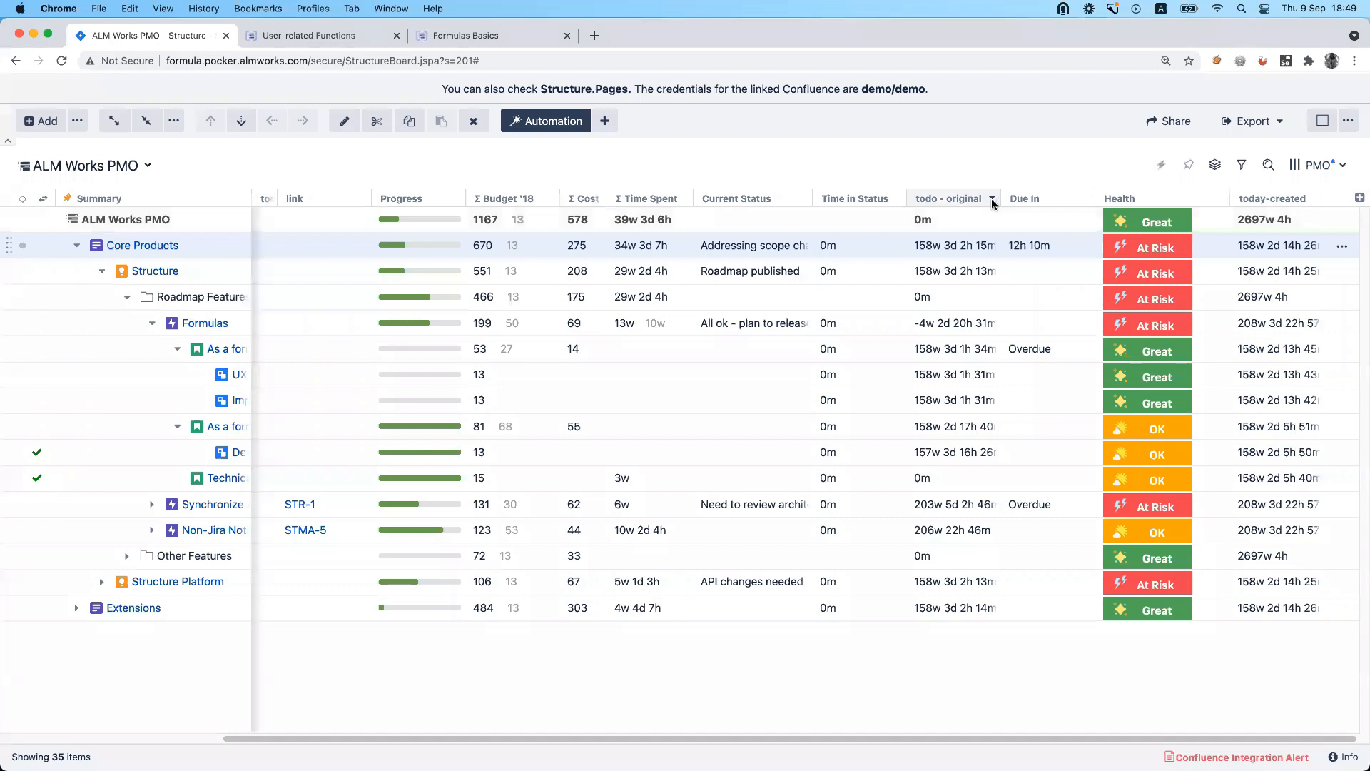
Review the Due In column's formula for the time left before the due date, and close the column settings.
{"action": "left_click", "coordinate": [1086, 199]}
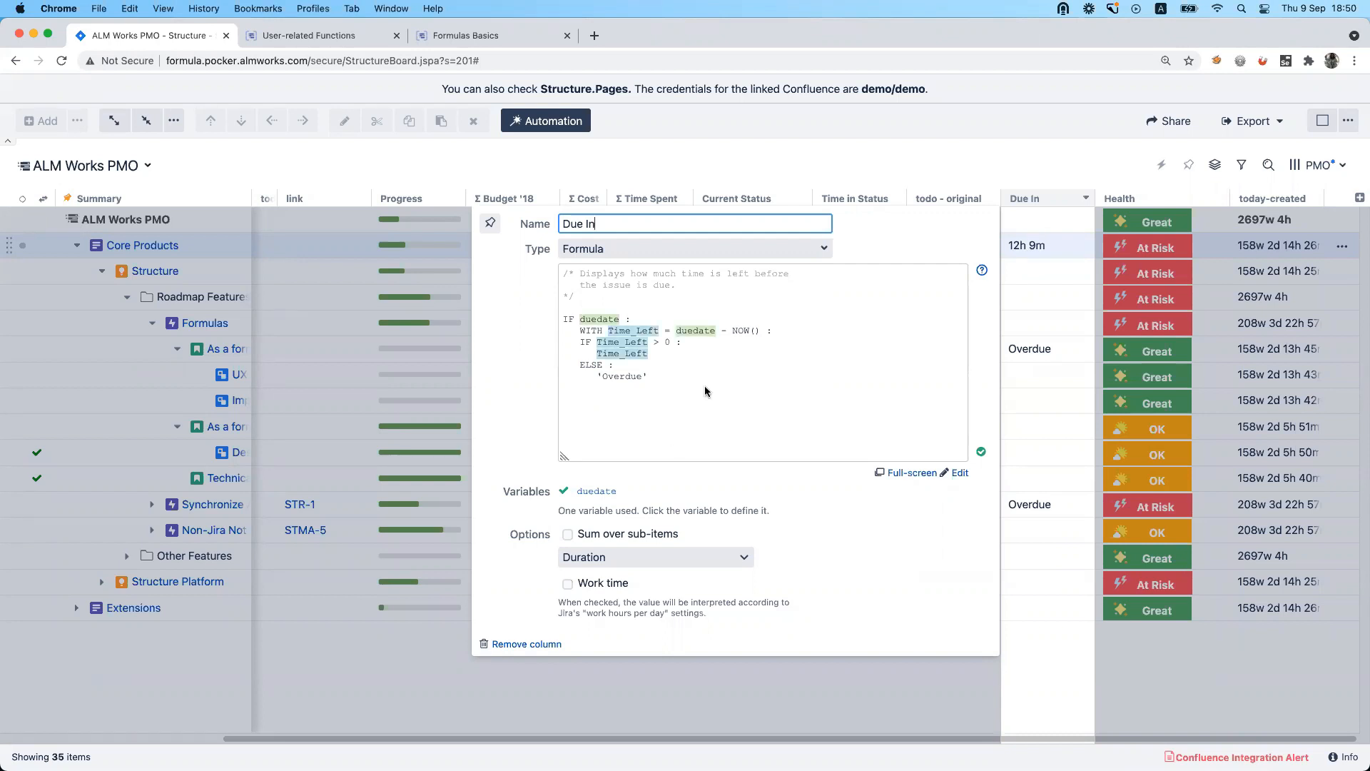
{"action": "left_click", "coordinate": [584, 400]}
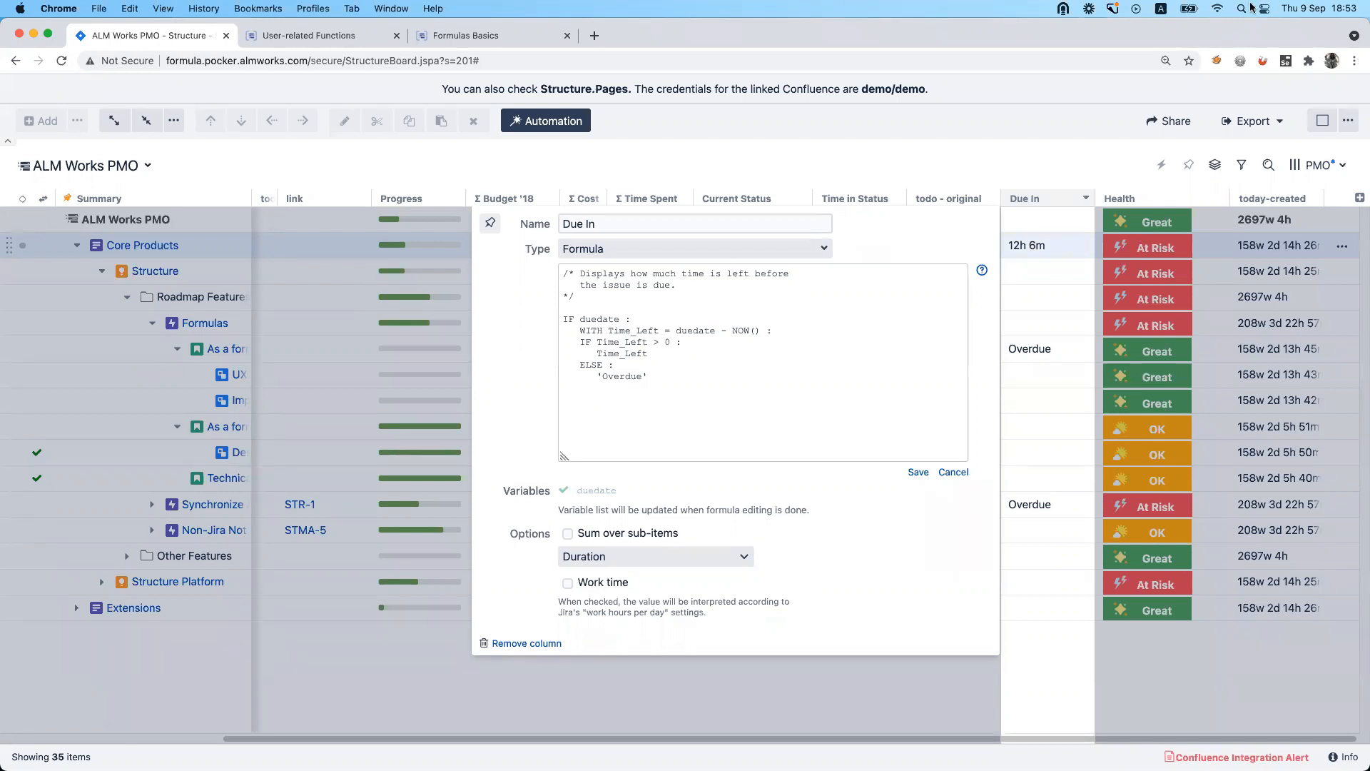
{"action": "left_click", "coordinate": [1099, 155]}
Export the ALM Works PMO structure as a printable page and return to the structure board.
{"action": "left_click", "coordinate": [1165, 129]}
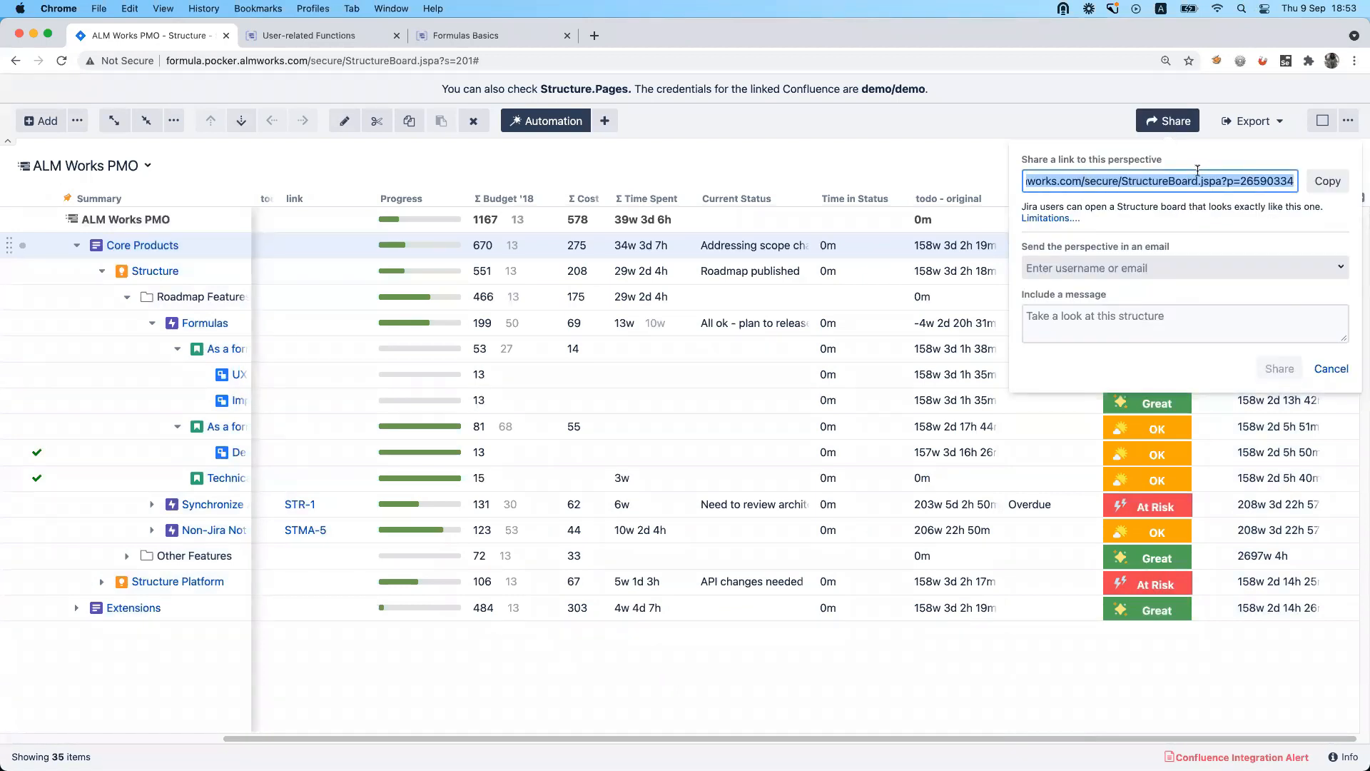
{"action": "left_click", "coordinate": [1253, 121]}
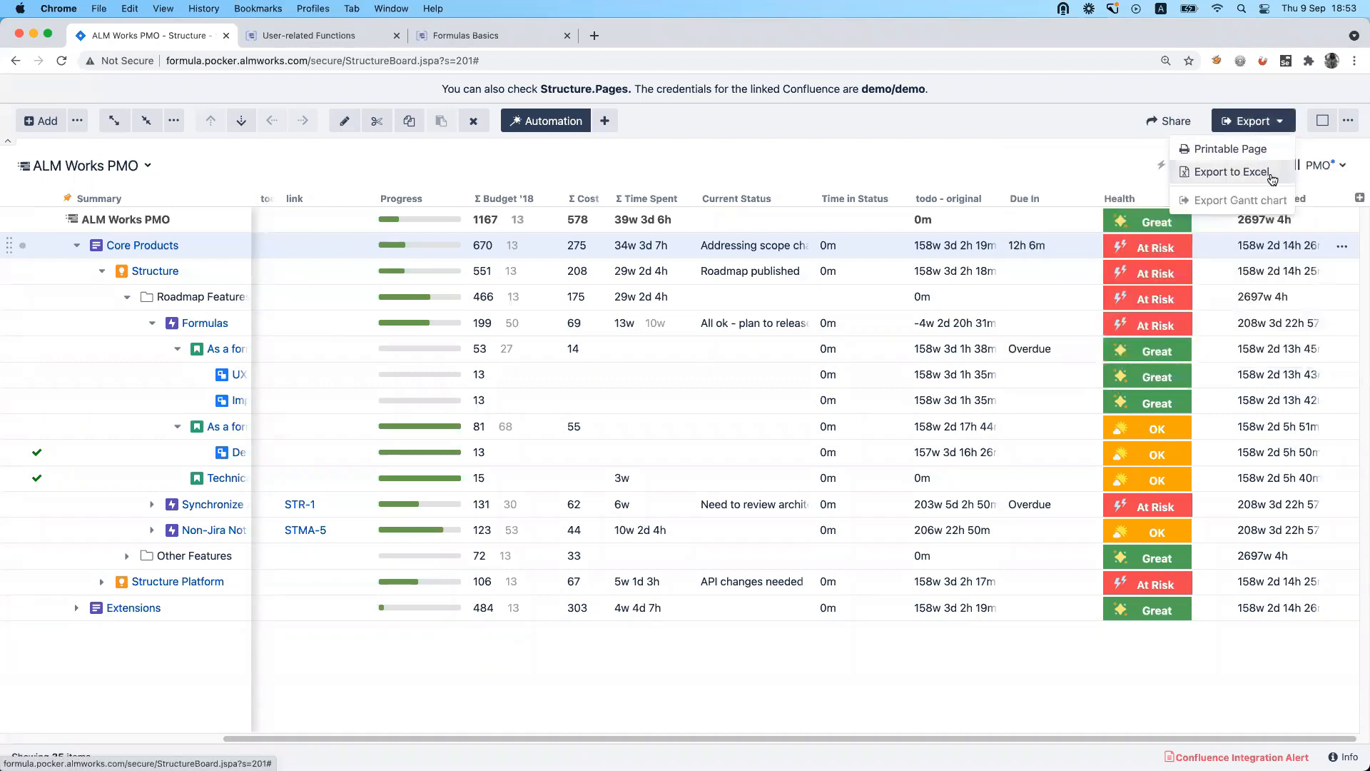
{"action": "left_click", "coordinate": [1253, 150]}
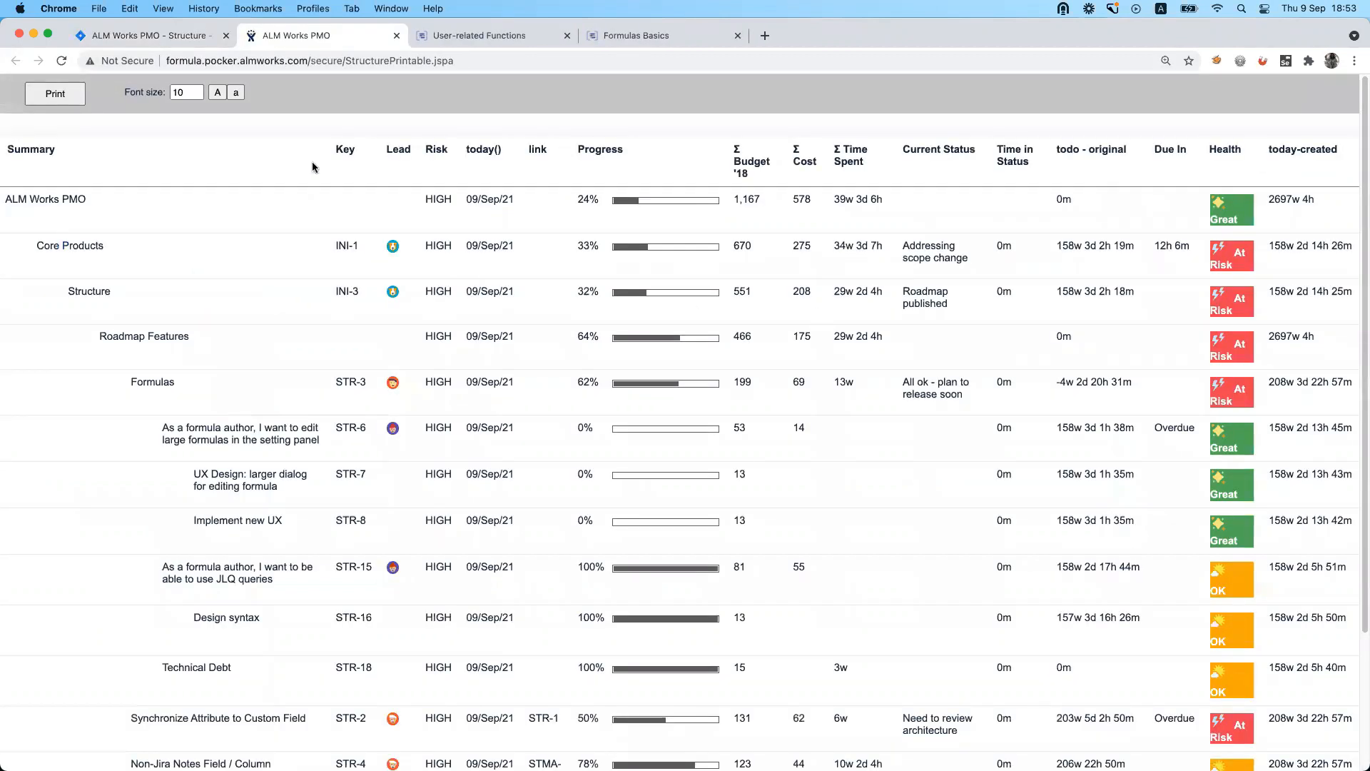
{"action": "left_click", "coordinate": [177, 35]}
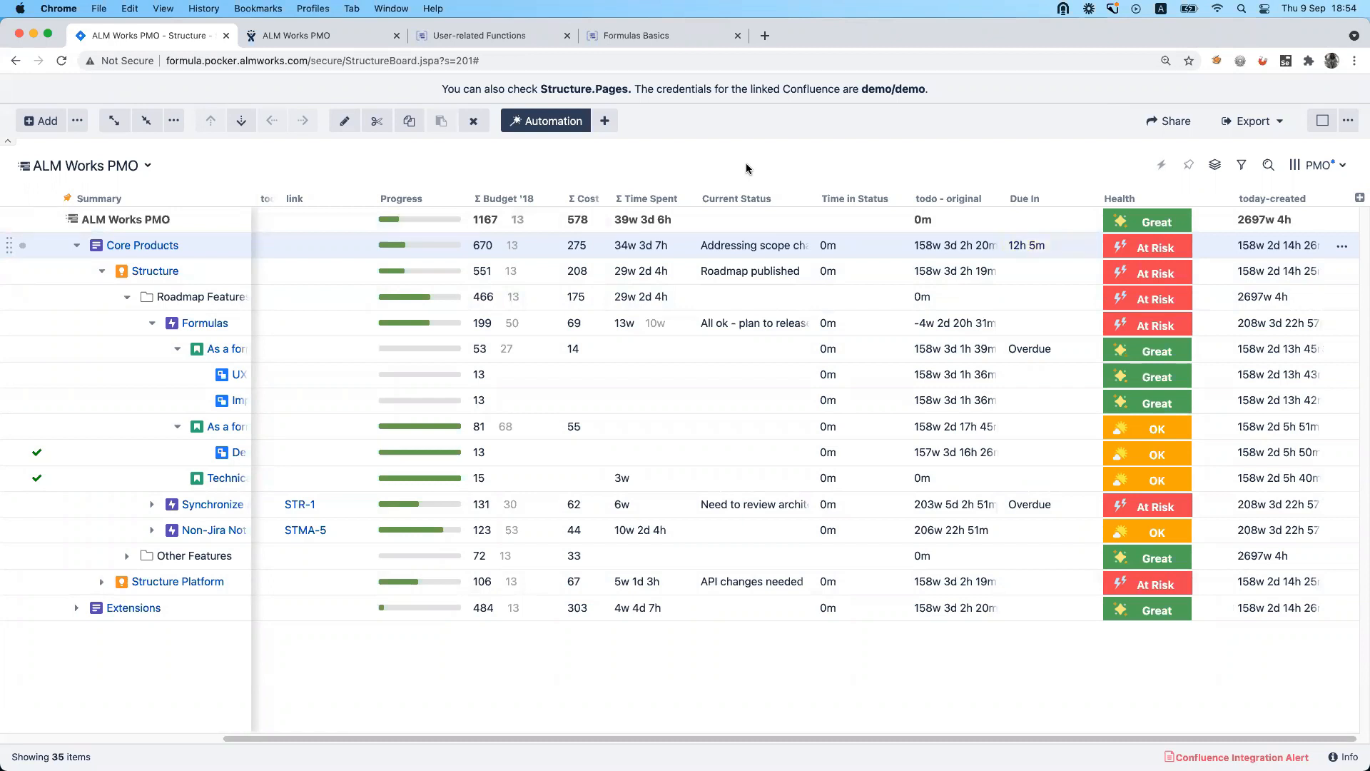
Display the structure's transformations and re-examine the Due In column's formula.
{"action": "left_click", "coordinate": [1215, 165]}
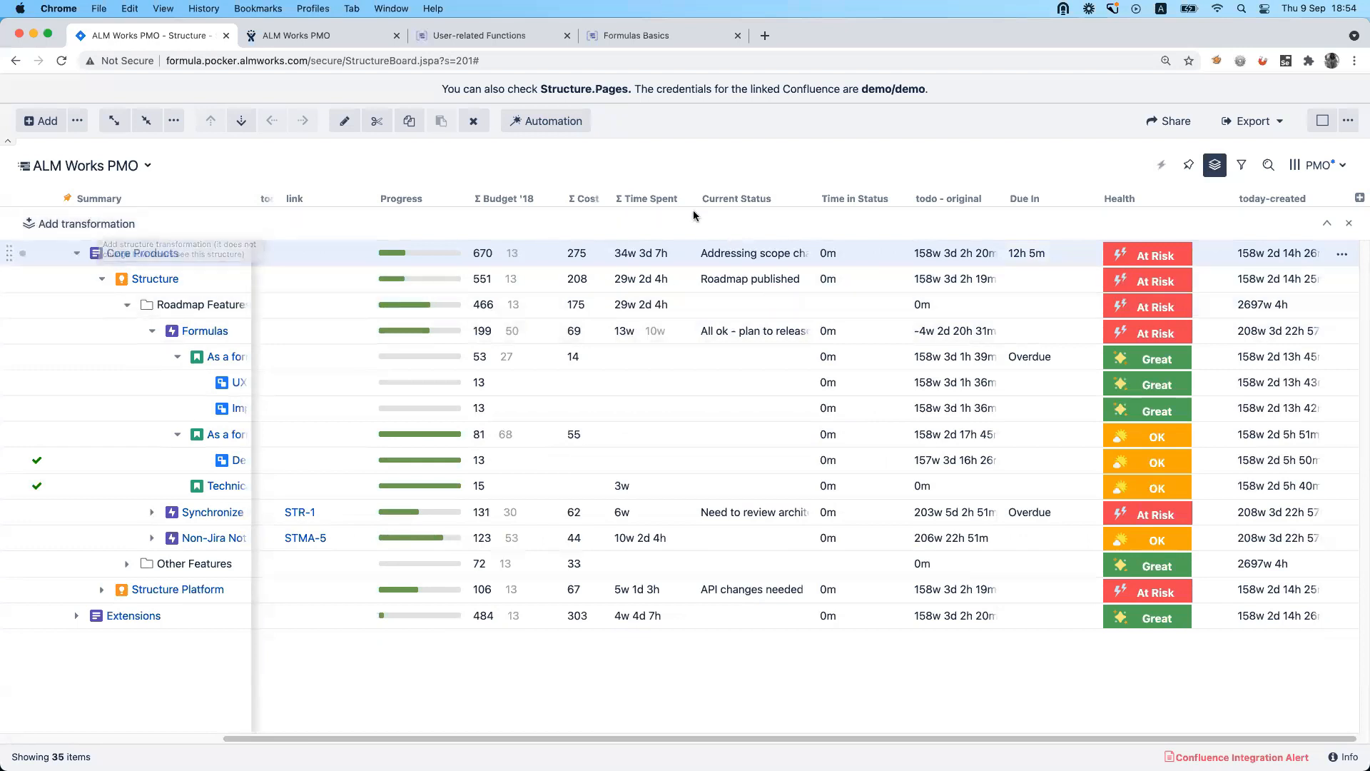
{"action": "left_click", "coordinate": [1086, 198]}
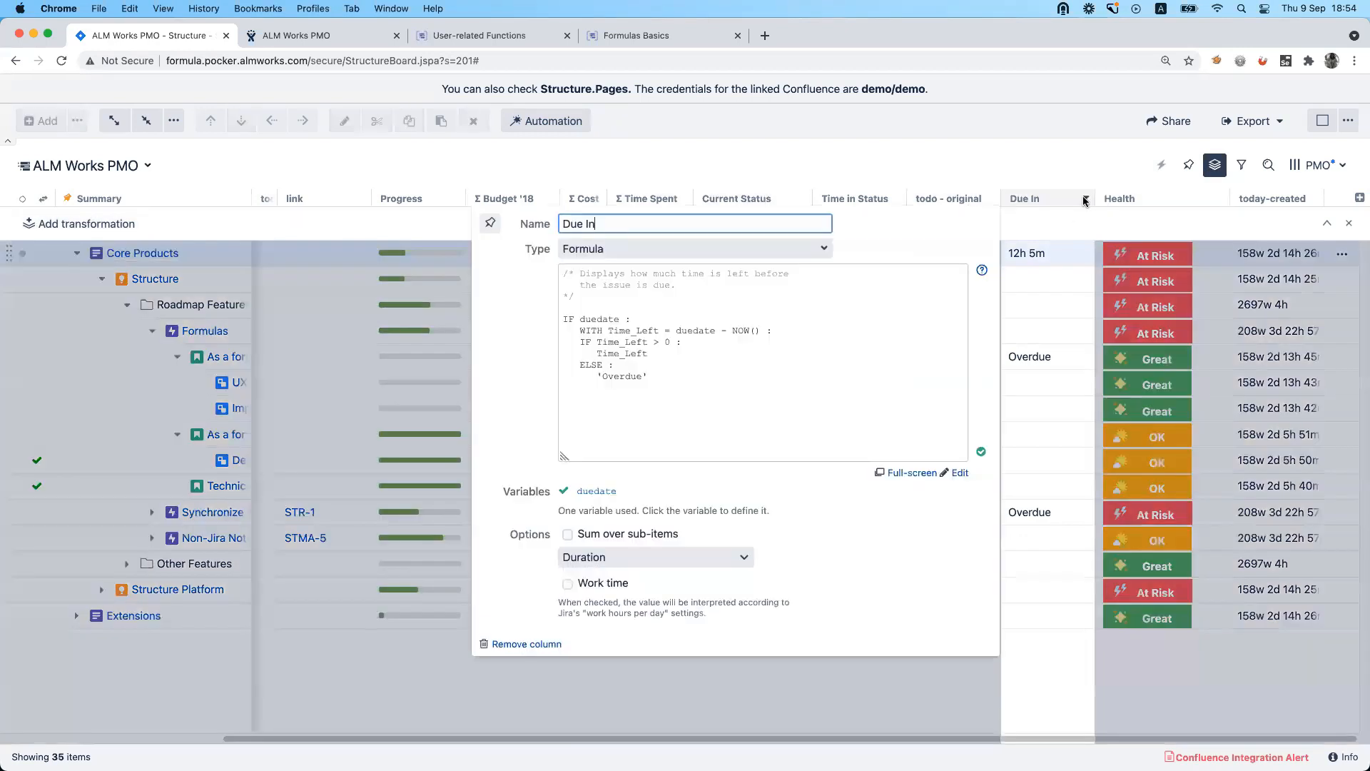
{"action": "left_click", "coordinate": [584, 297]}
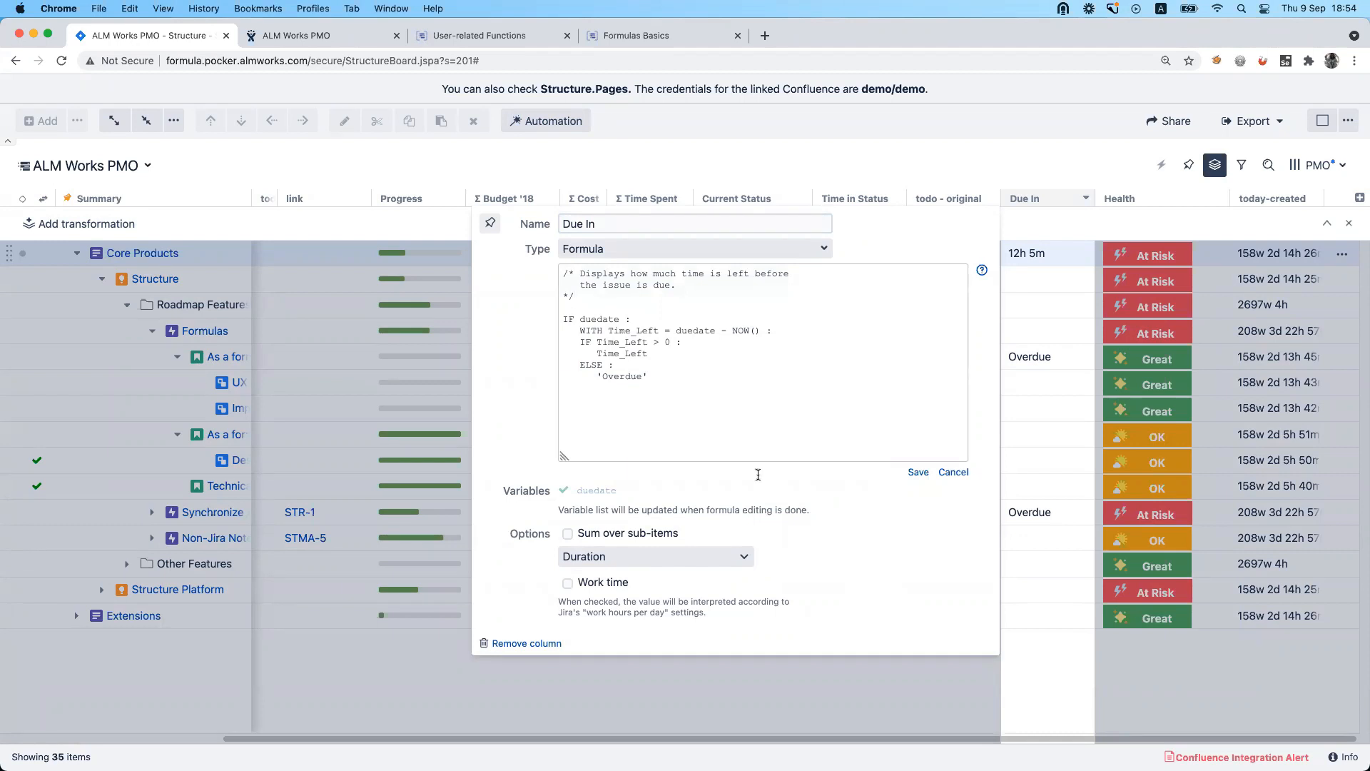
{"action": "left_click", "coordinate": [786, 164]}
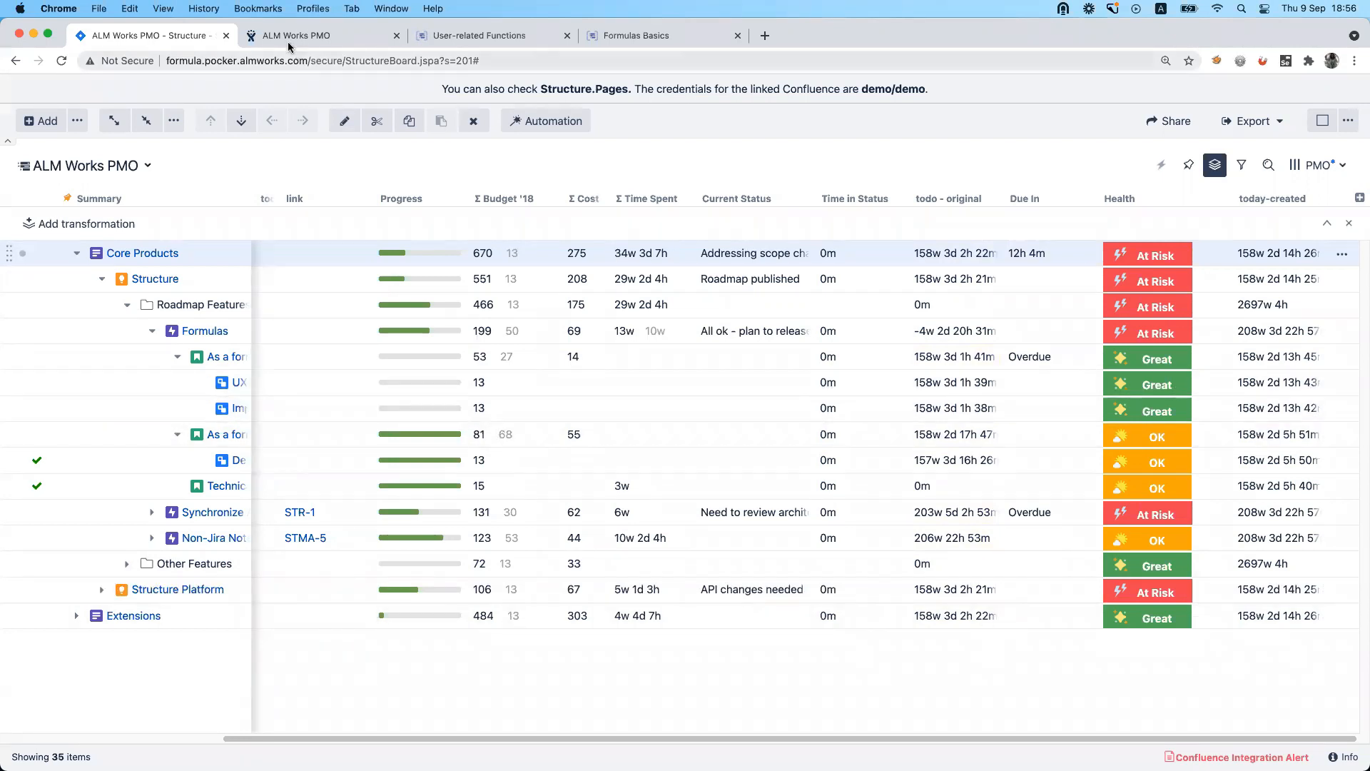
Switch to the Planning structure and remove its Formula sort transformation.
{"action": "left_click", "coordinate": [133, 172]}
{"action": "left_click", "coordinate": [133, 167]}
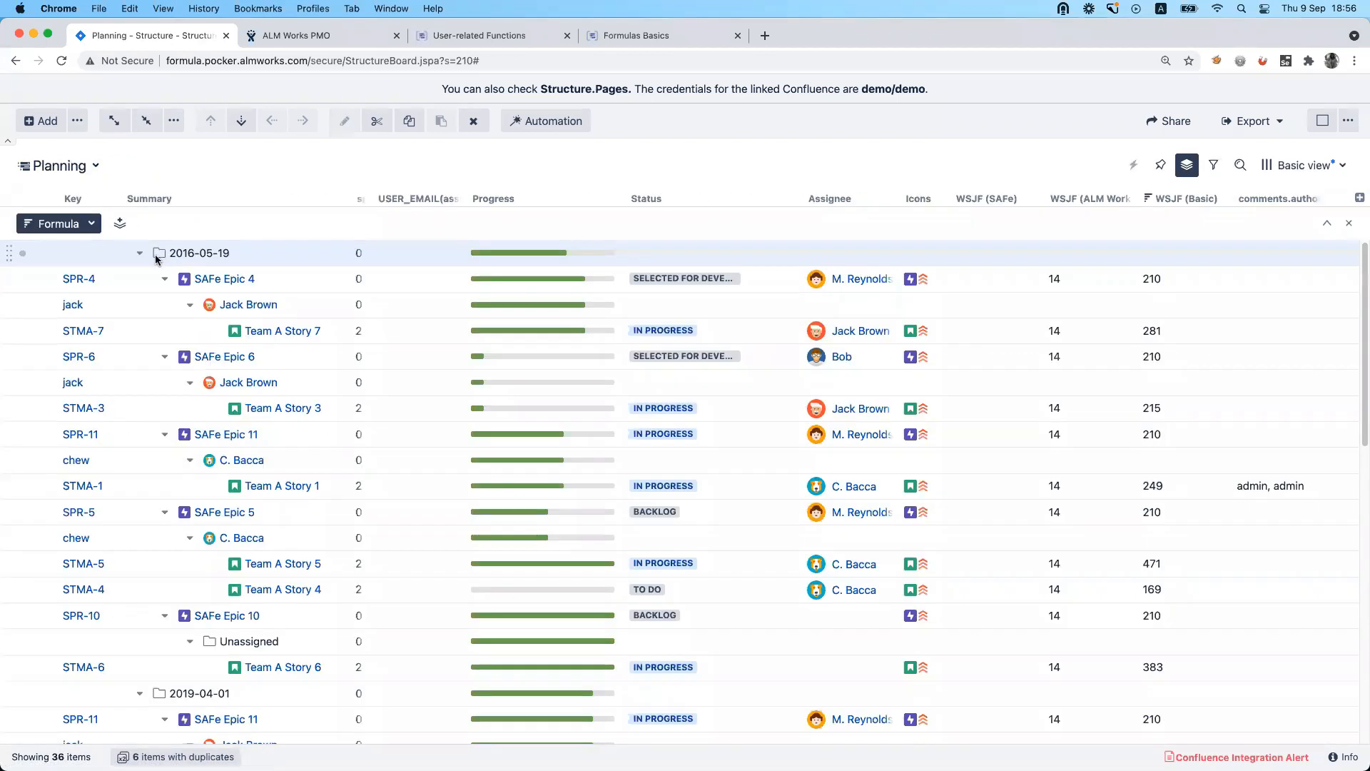
{"action": "left_click", "coordinate": [91, 224]}
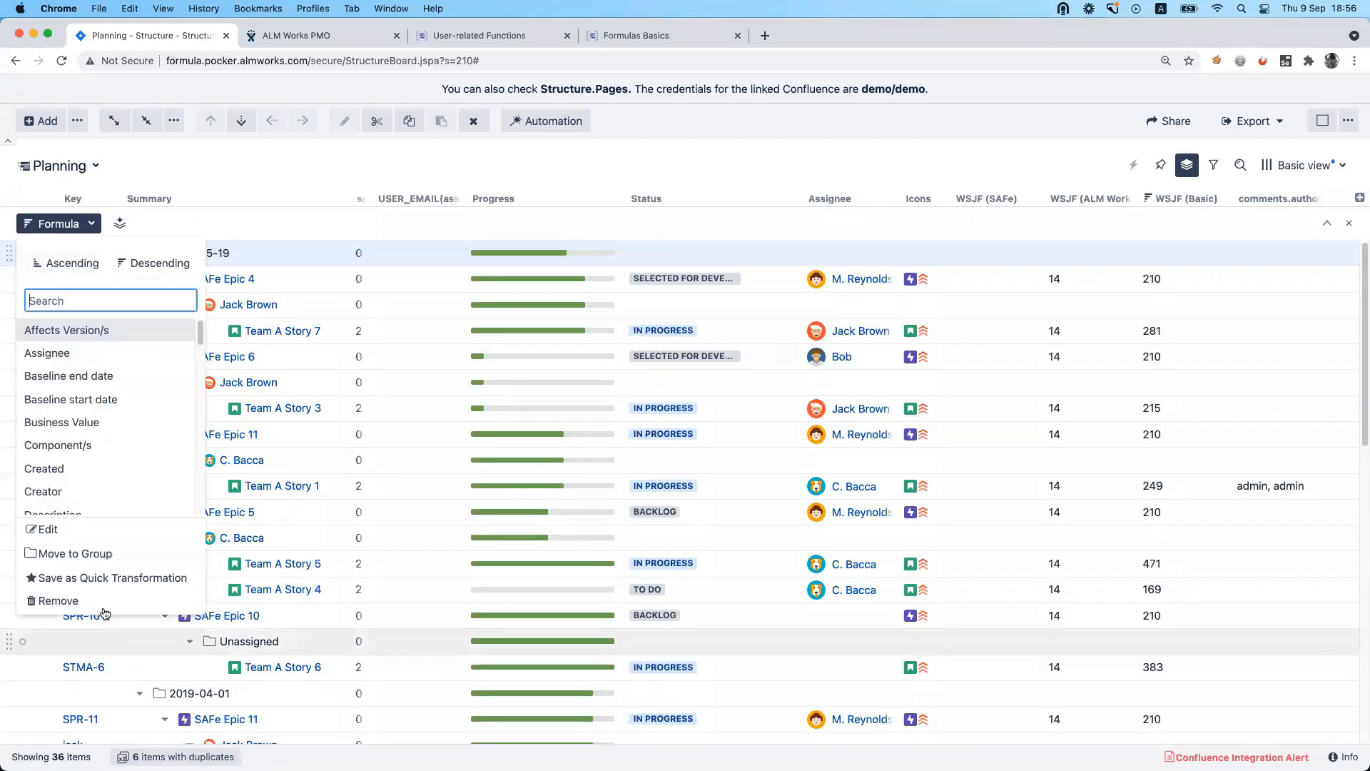
{"action": "left_click", "coordinate": [57, 600]}
Show the Planning structure's generators and inspect the formula behind the Group by Formula generator, cancelling its settings dialog.
{"action": "left_click", "coordinate": [549, 120]}
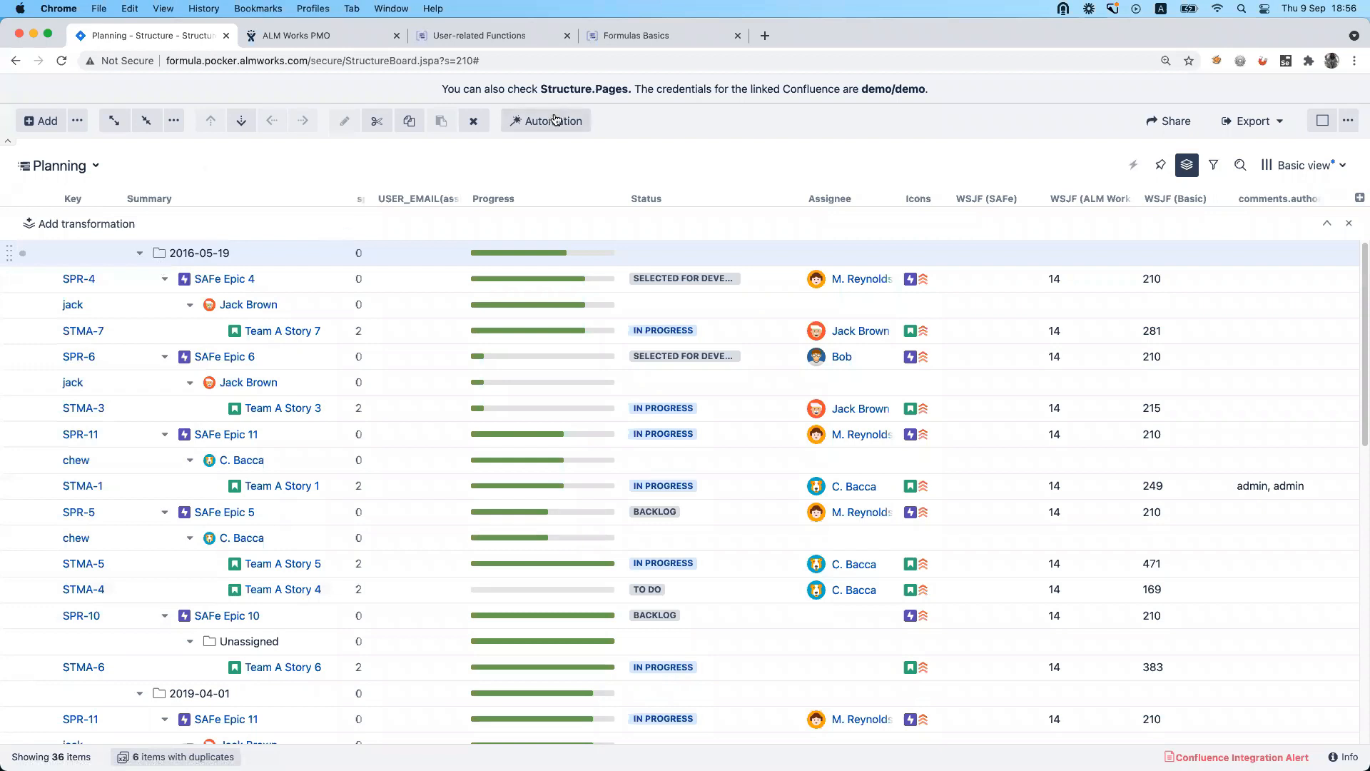
{"action": "left_click", "coordinate": [250, 277]}
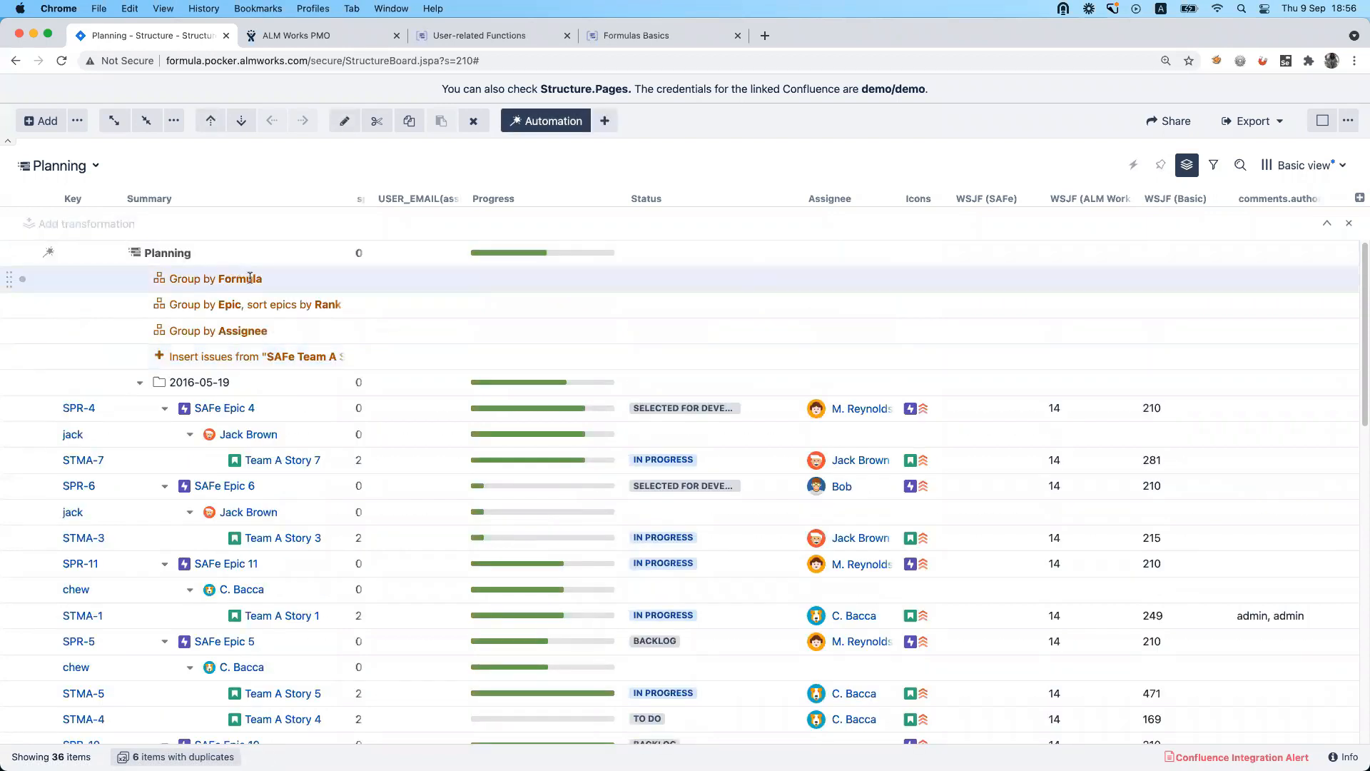
{"action": "double_click", "coordinate": [250, 278]}
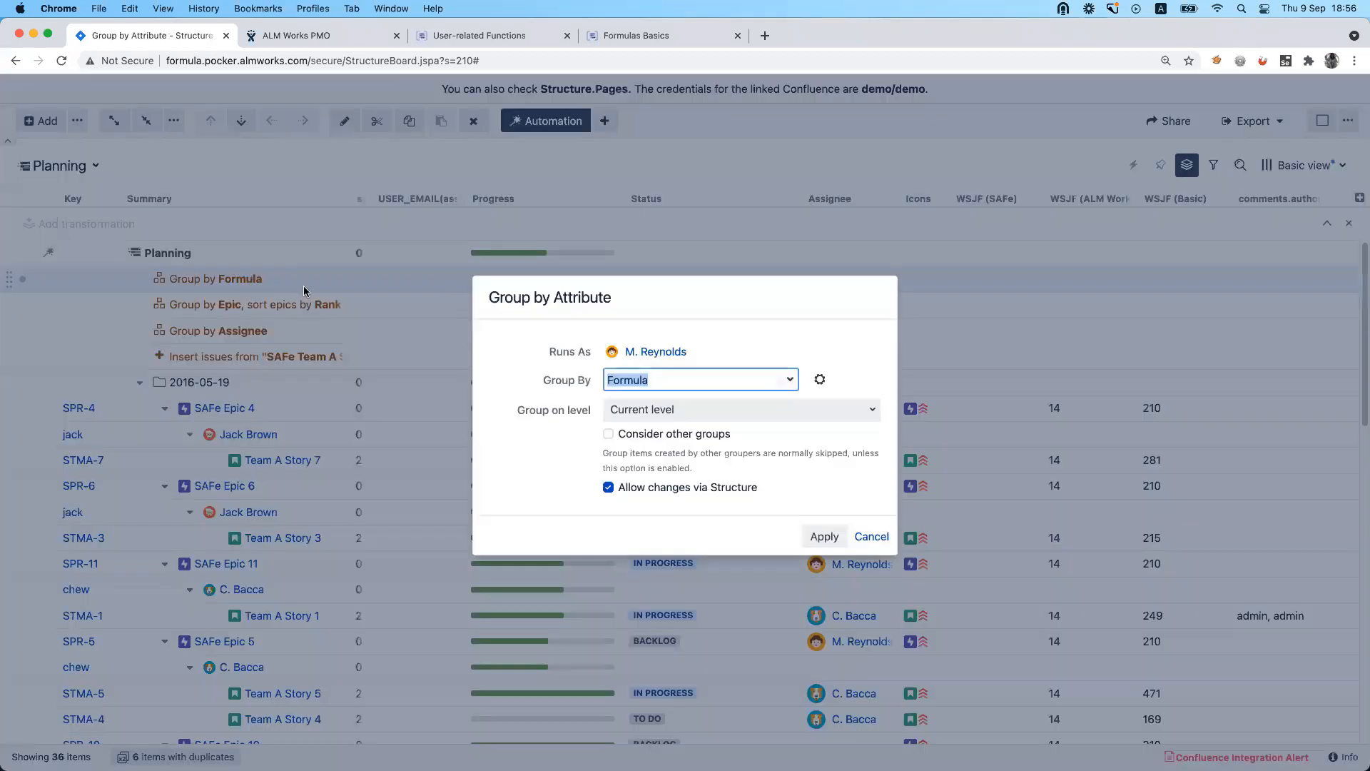
{"action": "left_click", "coordinate": [821, 381]}
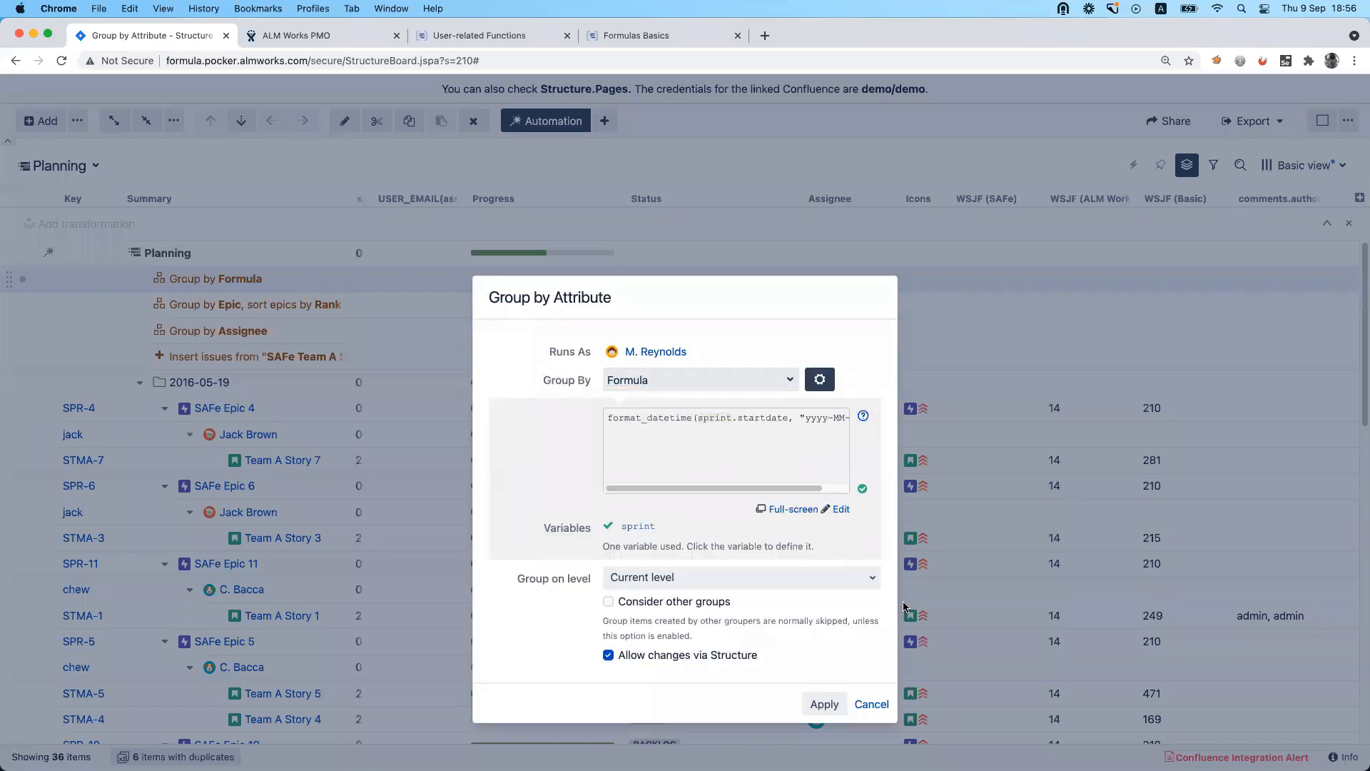
{"action": "left_click", "coordinate": [872, 704]}
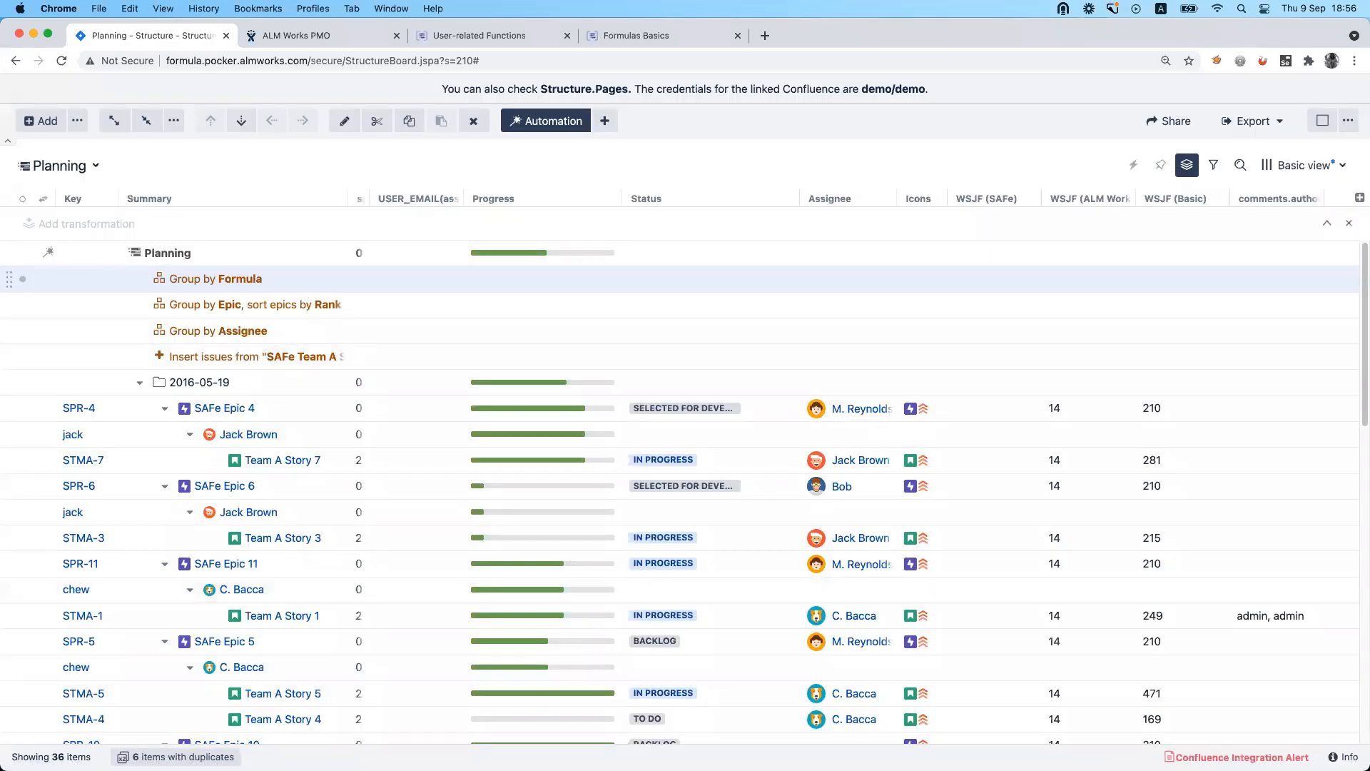
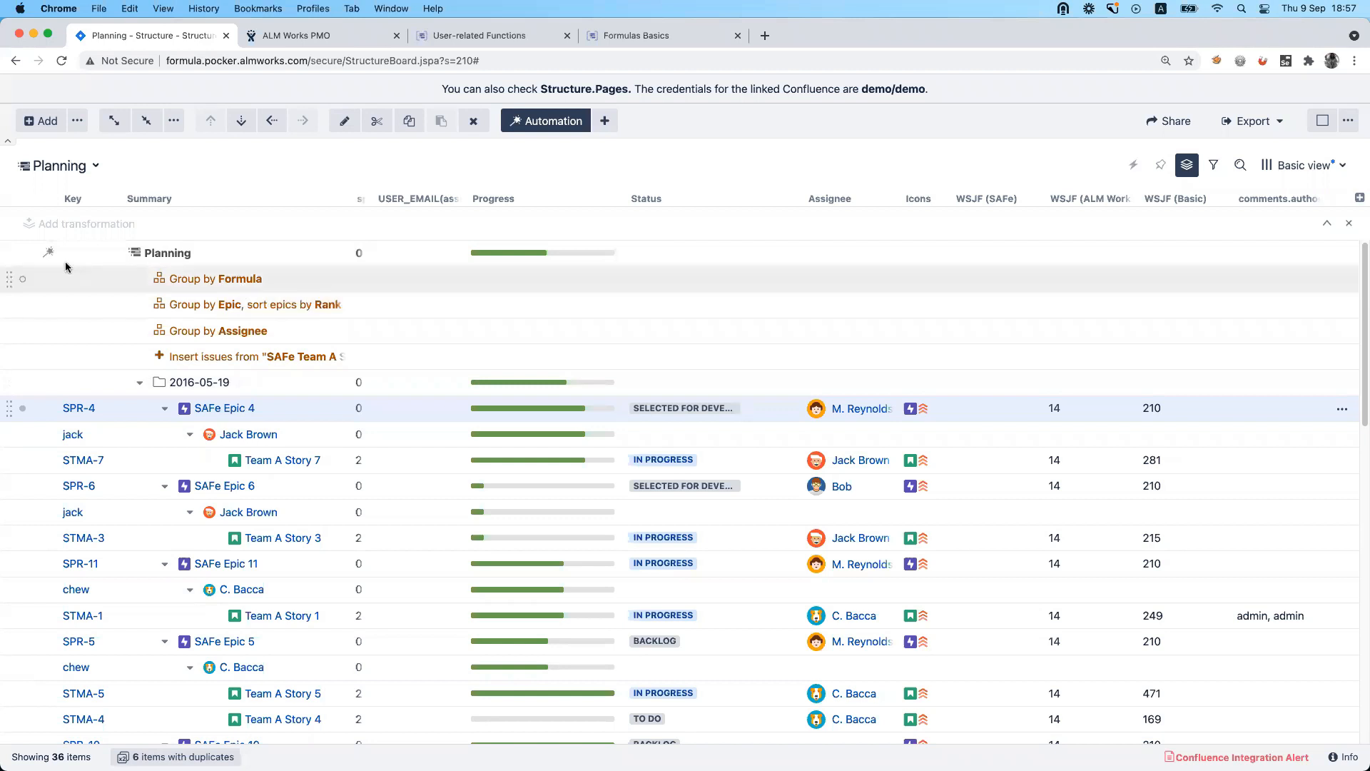
Remove the Group by Formula, Group by Epic and Group by Assignee generators from the Planning structure.
{"action": "left_click", "coordinate": [22, 279]}
{"action": "left_click", "coordinate": [22, 345]}
{"action": "left_click", "coordinate": [22, 370]}
{"action": "left_click", "coordinate": [22, 396]}
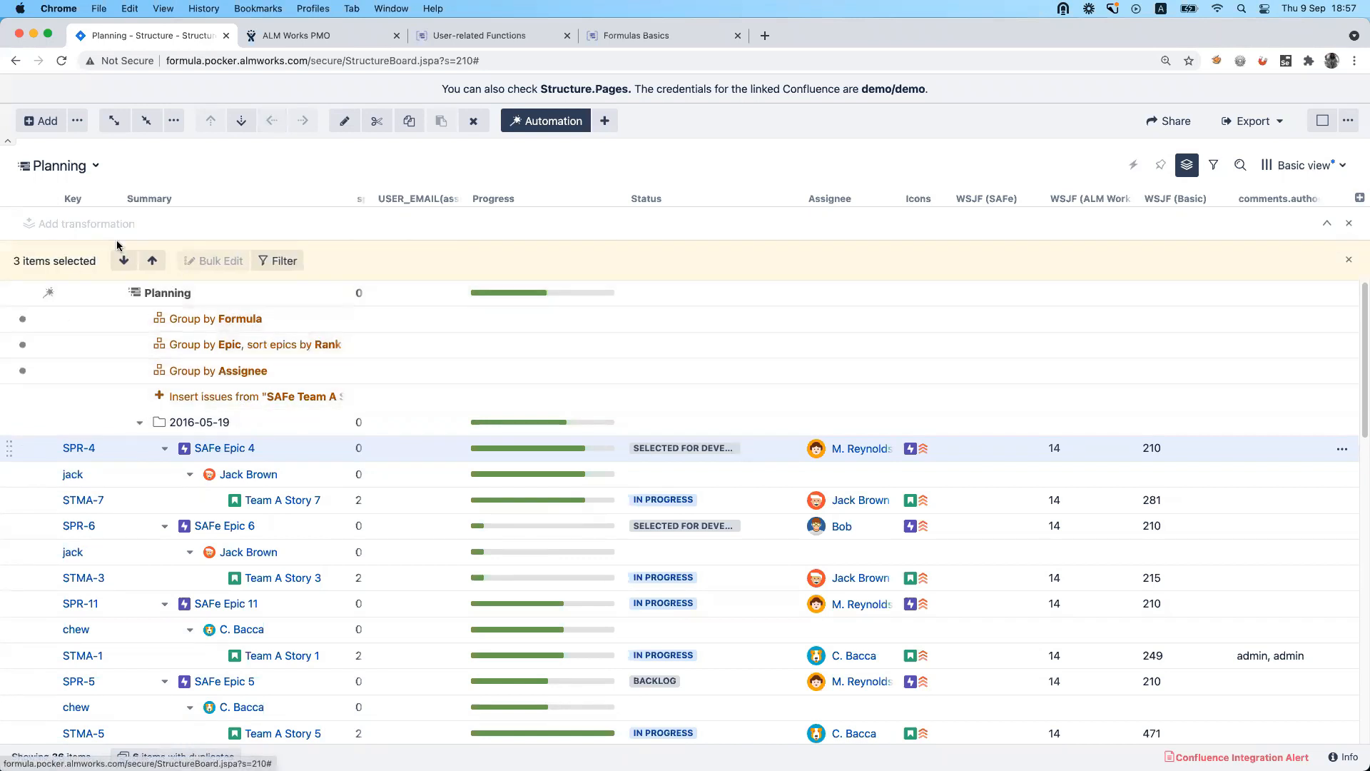
{"action": "left_click", "coordinate": [473, 122]}
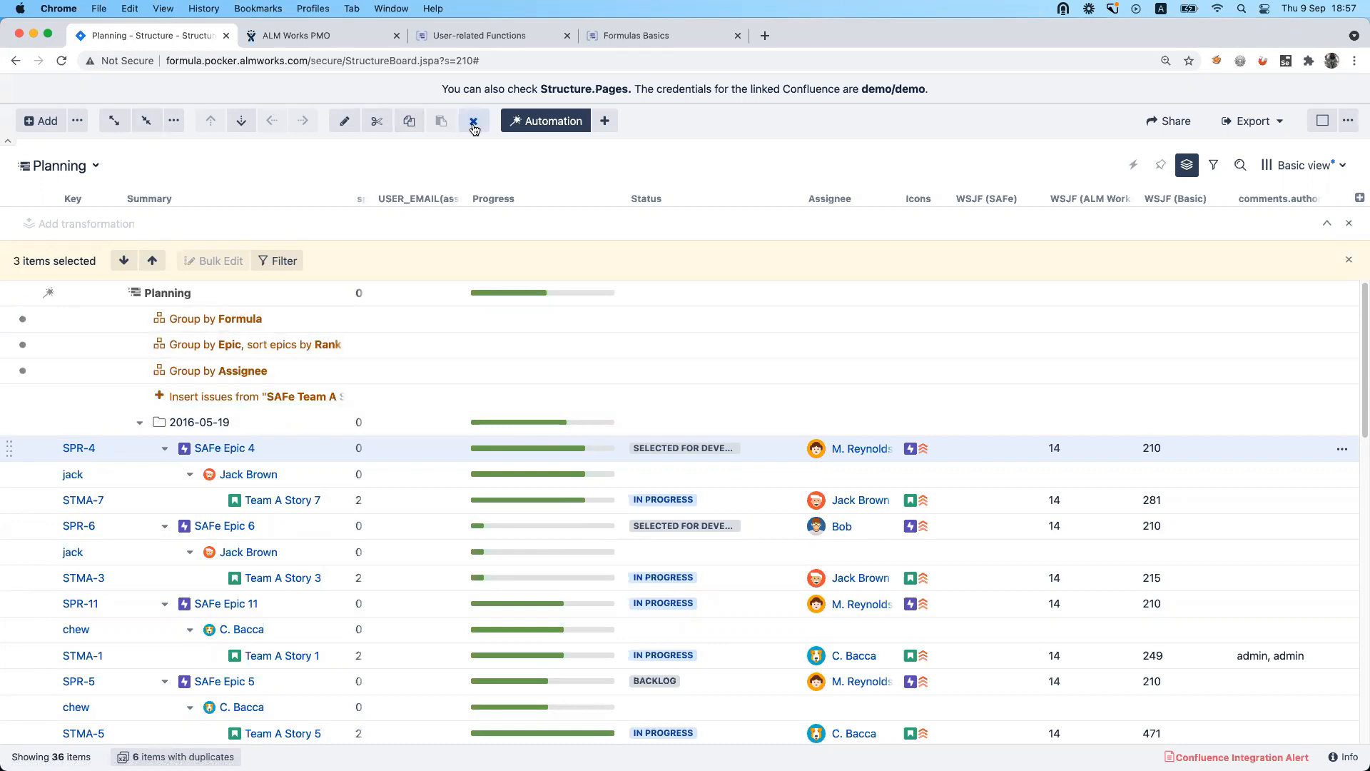
Add a Group by Assignee generator to the Planning structure and collapse all the assignee groups.
{"action": "left_click", "coordinate": [605, 121]}
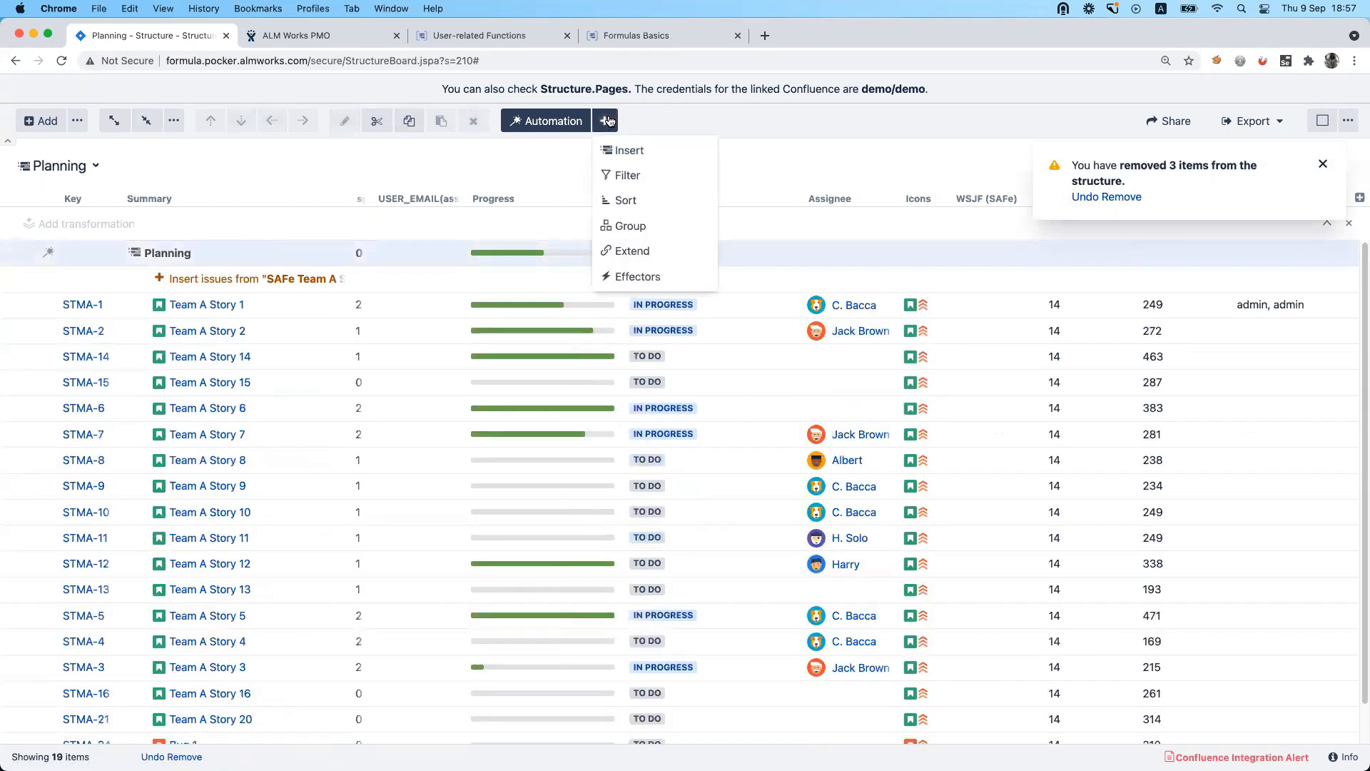
{"action": "left_click", "coordinate": [629, 224]}
{"action": "left_click", "coordinate": [626, 210]}
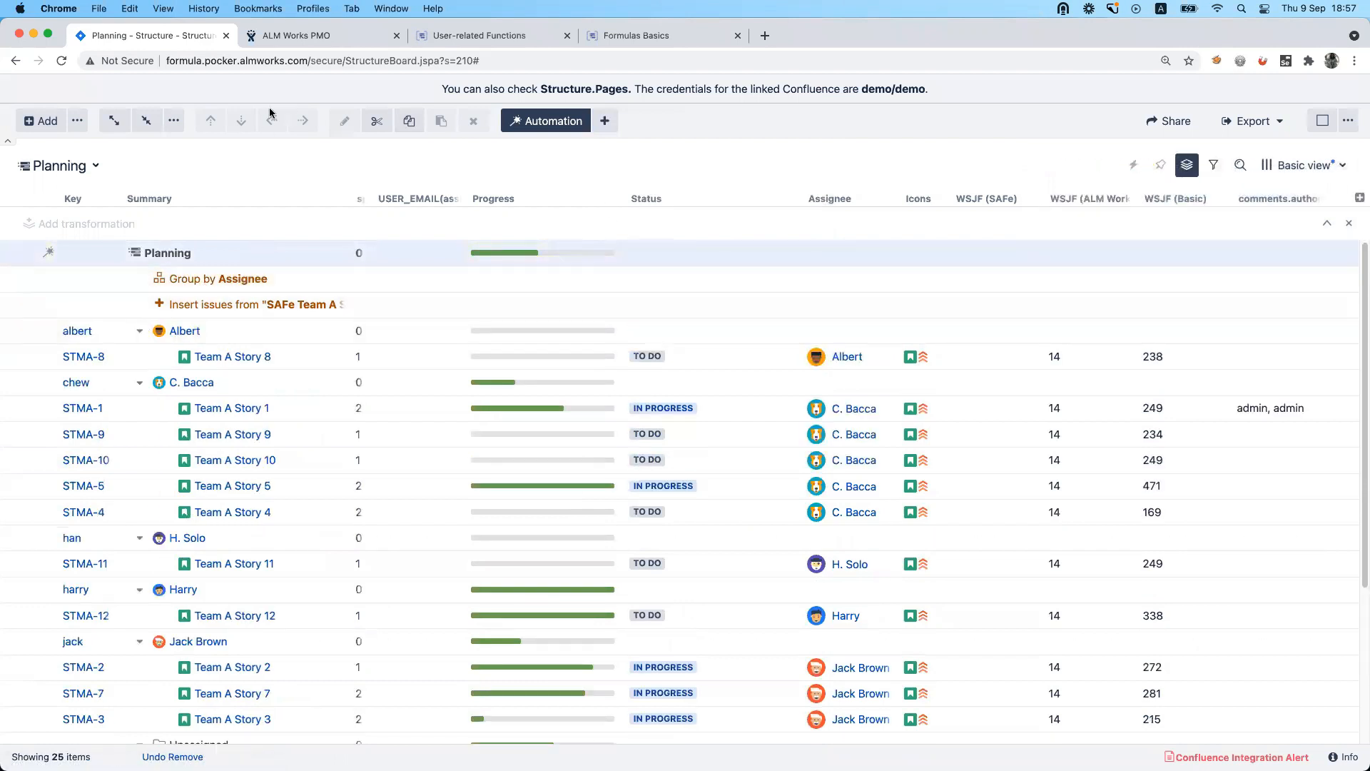
{"action": "left_click", "coordinate": [146, 121]}
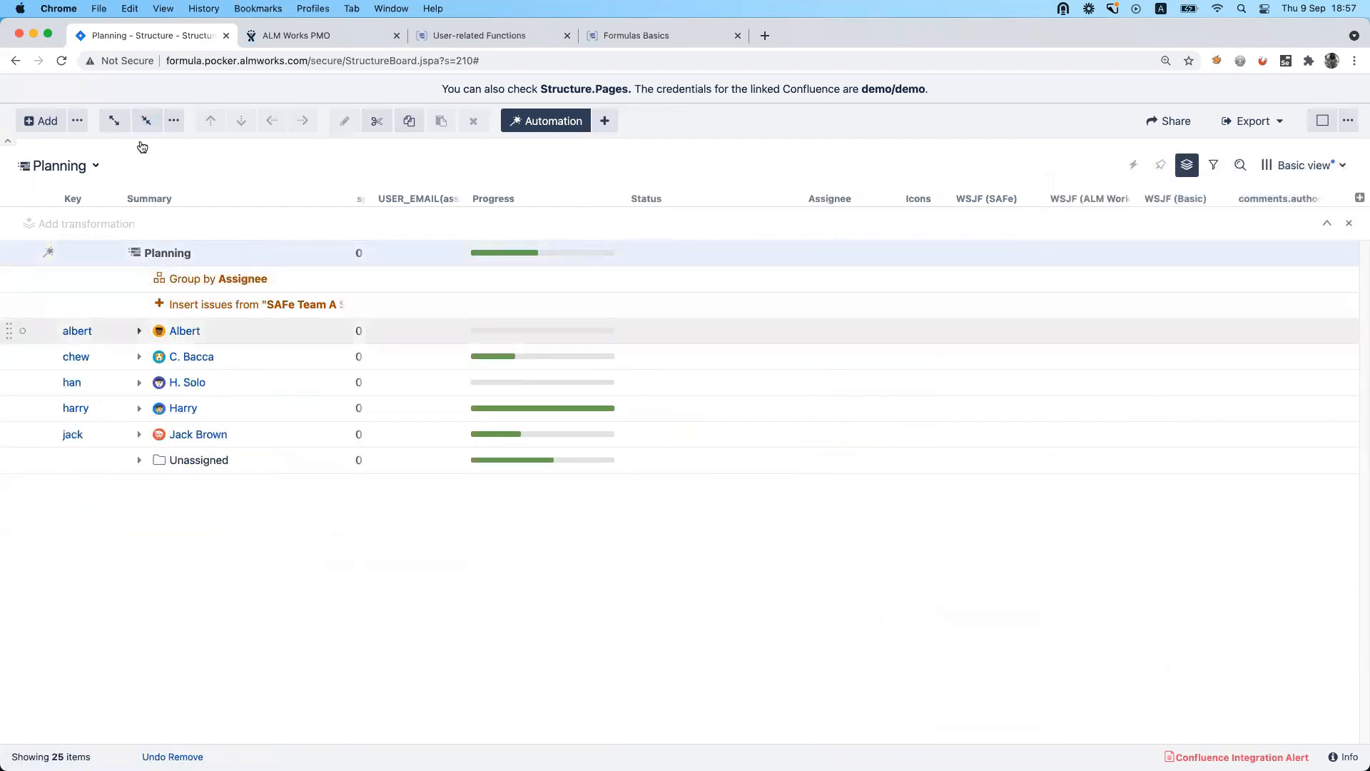
Try to copy the first assignee's user item and place the copy above the Group by Assignee generator.
{"action": "left_click", "coordinate": [22, 331]}
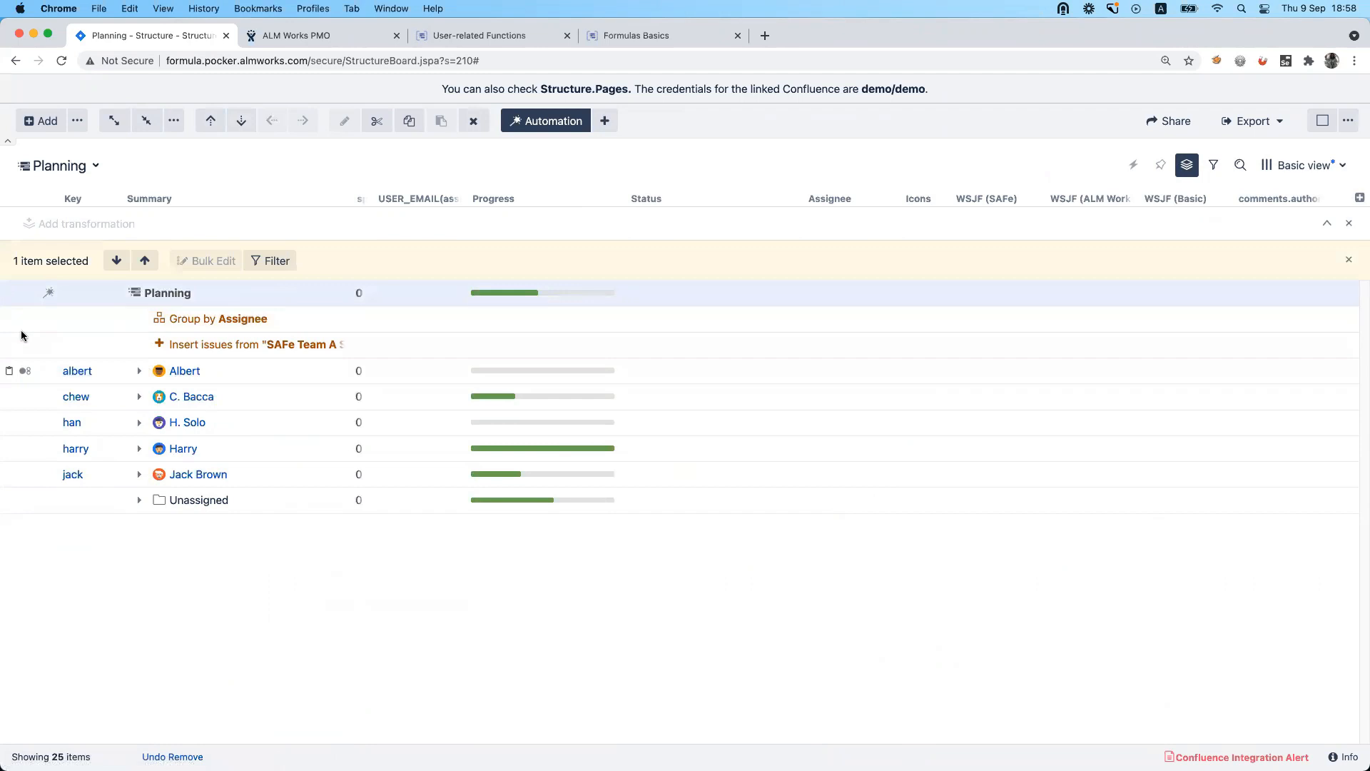
{"action": "key", "text": "super+v"}
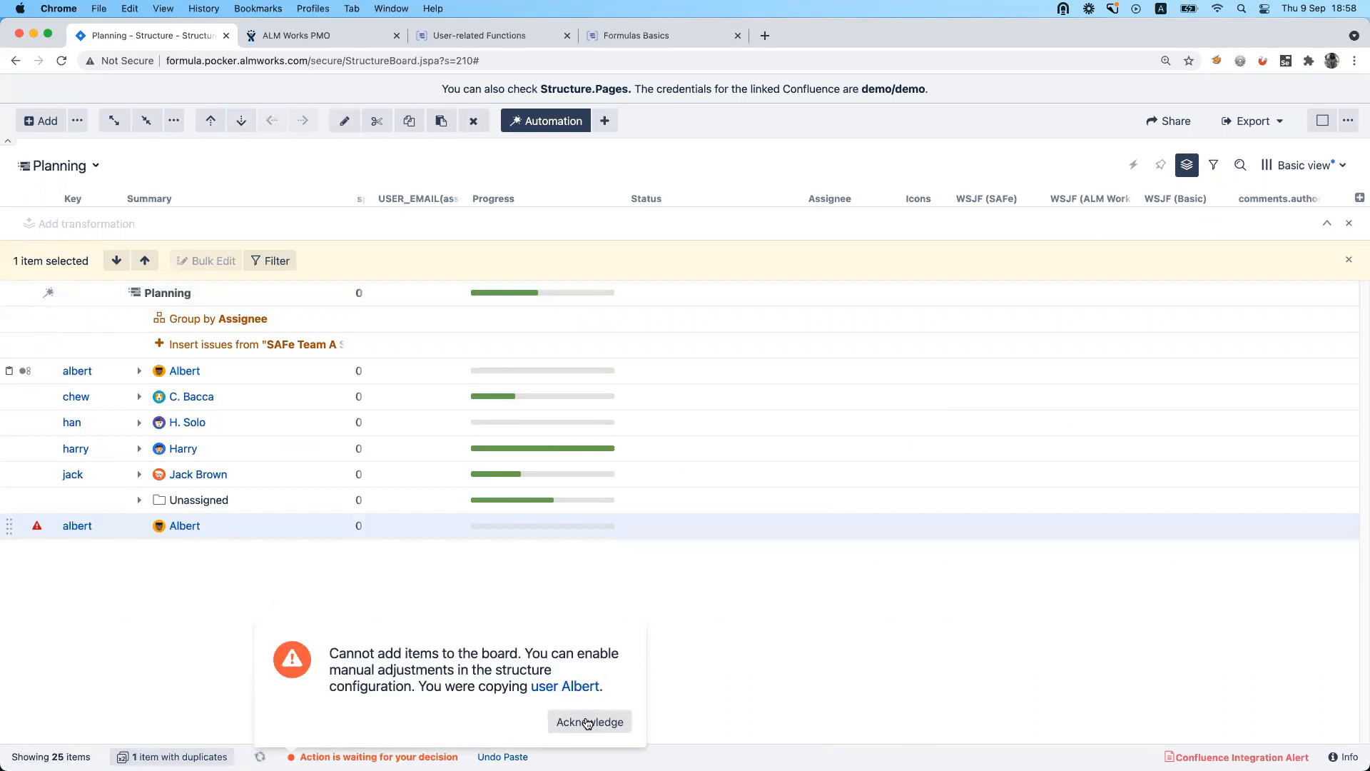
{"action": "left_click_drag", "start_coordinate": [7, 529], "coordinate": [20, 317]}
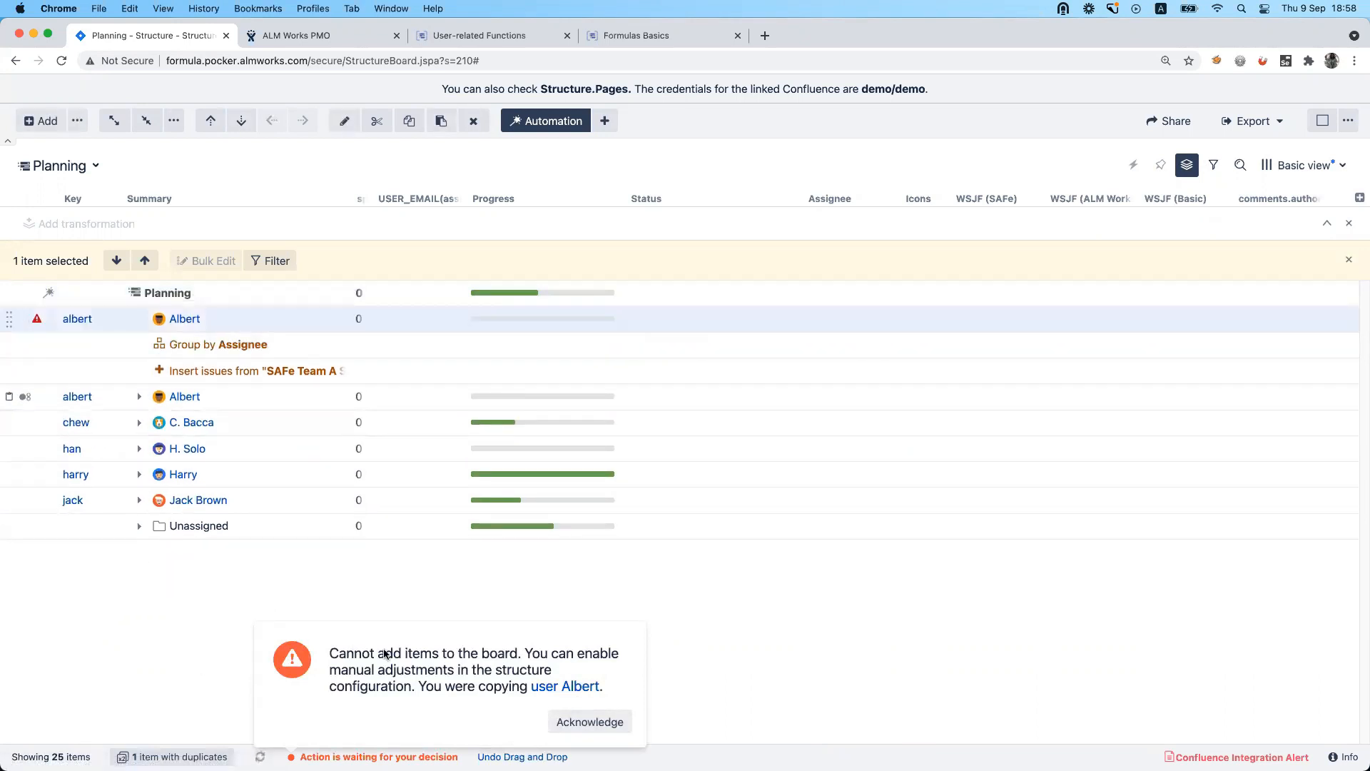
{"action": "left_click", "coordinate": [589, 722]}
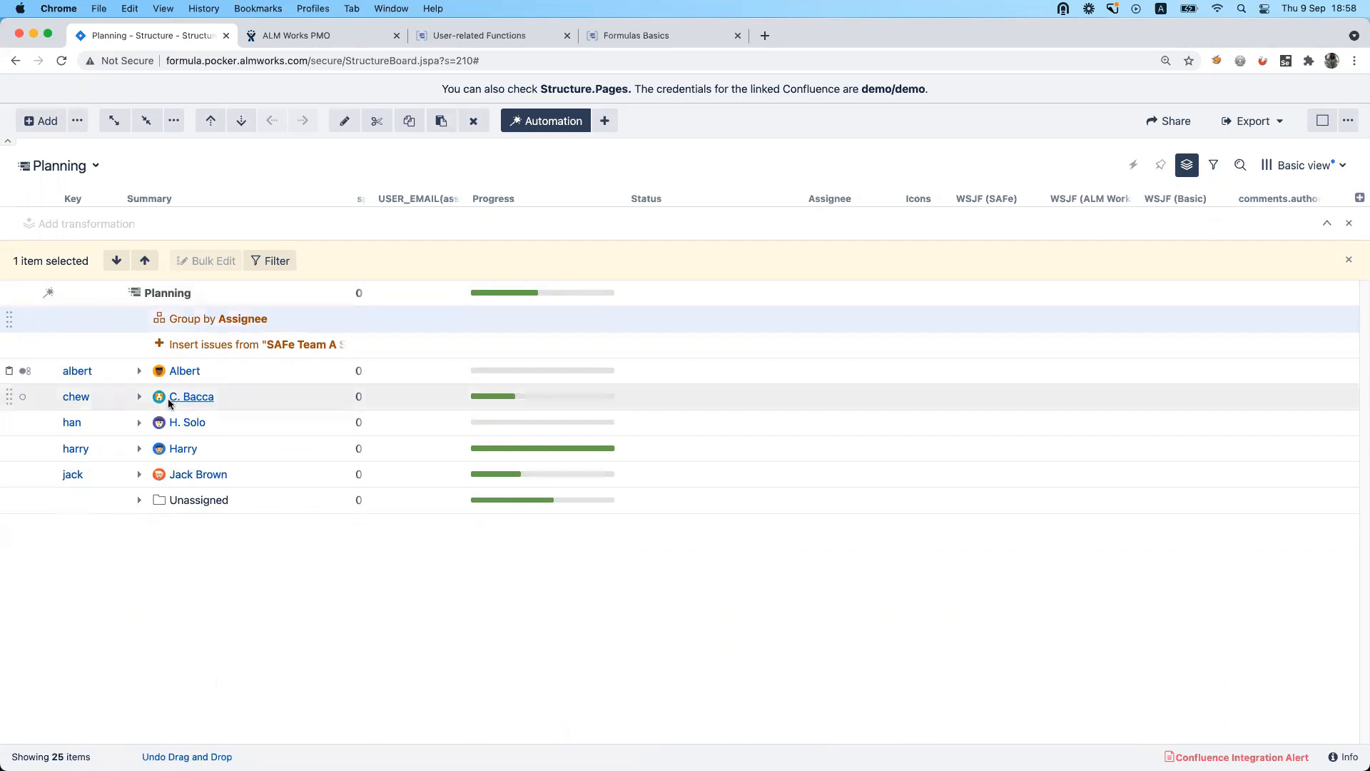
Try to remove the first assignee's group, and remove the generator that inserts the SAFe Team A issues.
{"action": "left_click", "coordinate": [472, 122]}
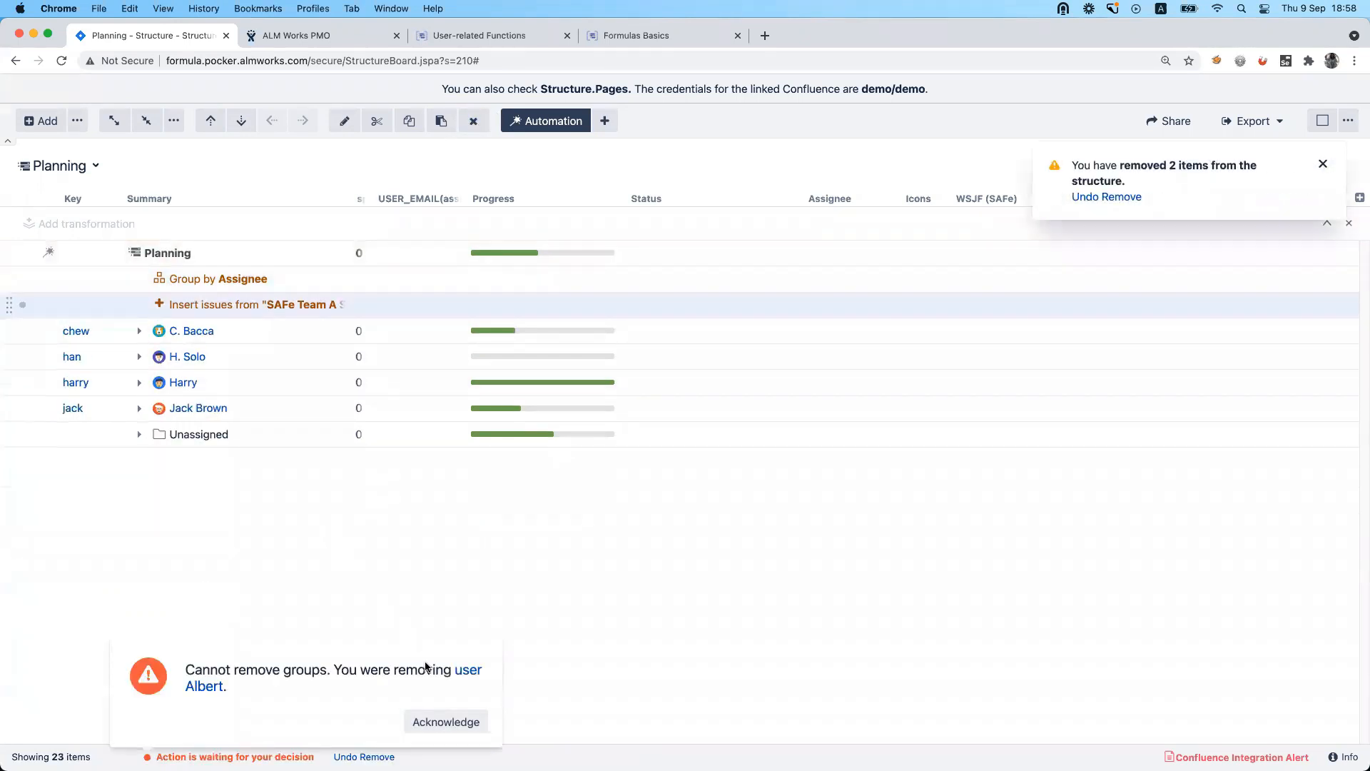
{"action": "left_click", "coordinate": [446, 722]}
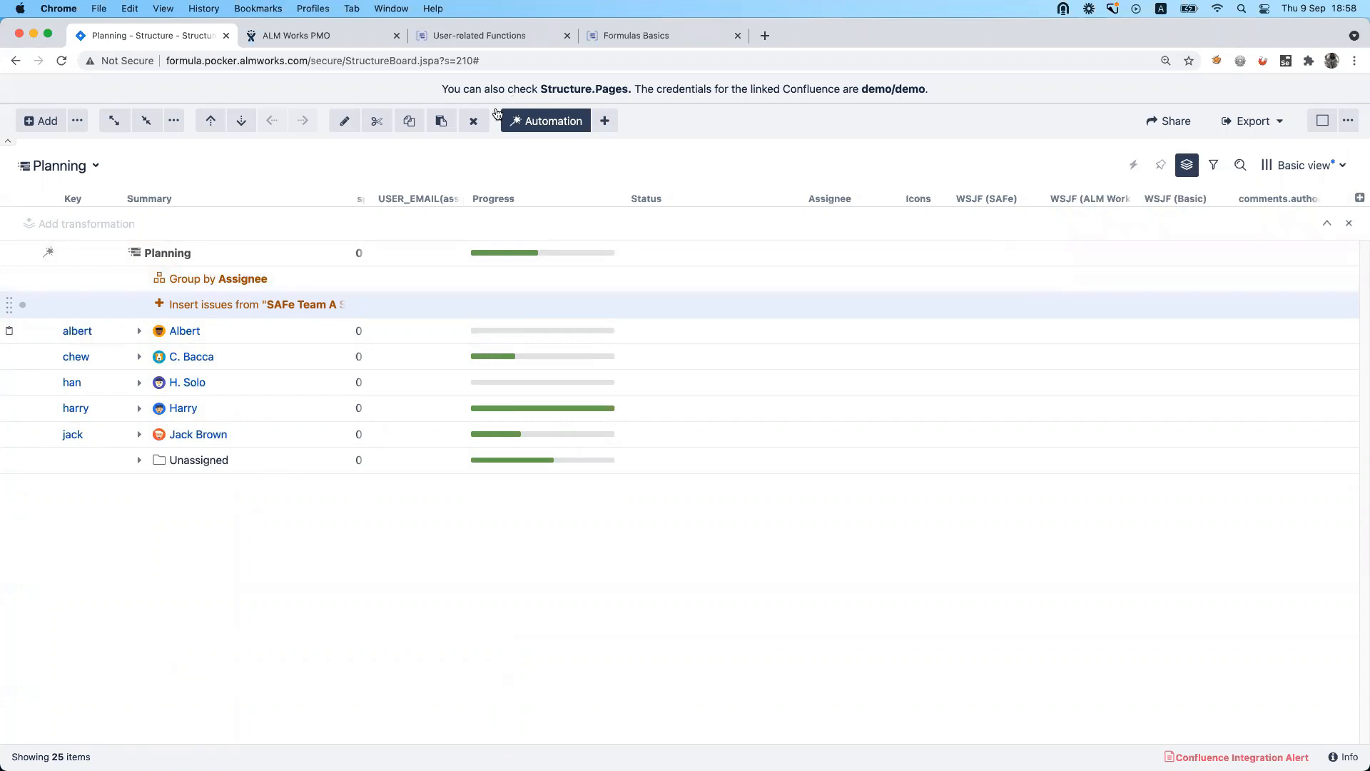
{"action": "left_click", "coordinate": [474, 120]}
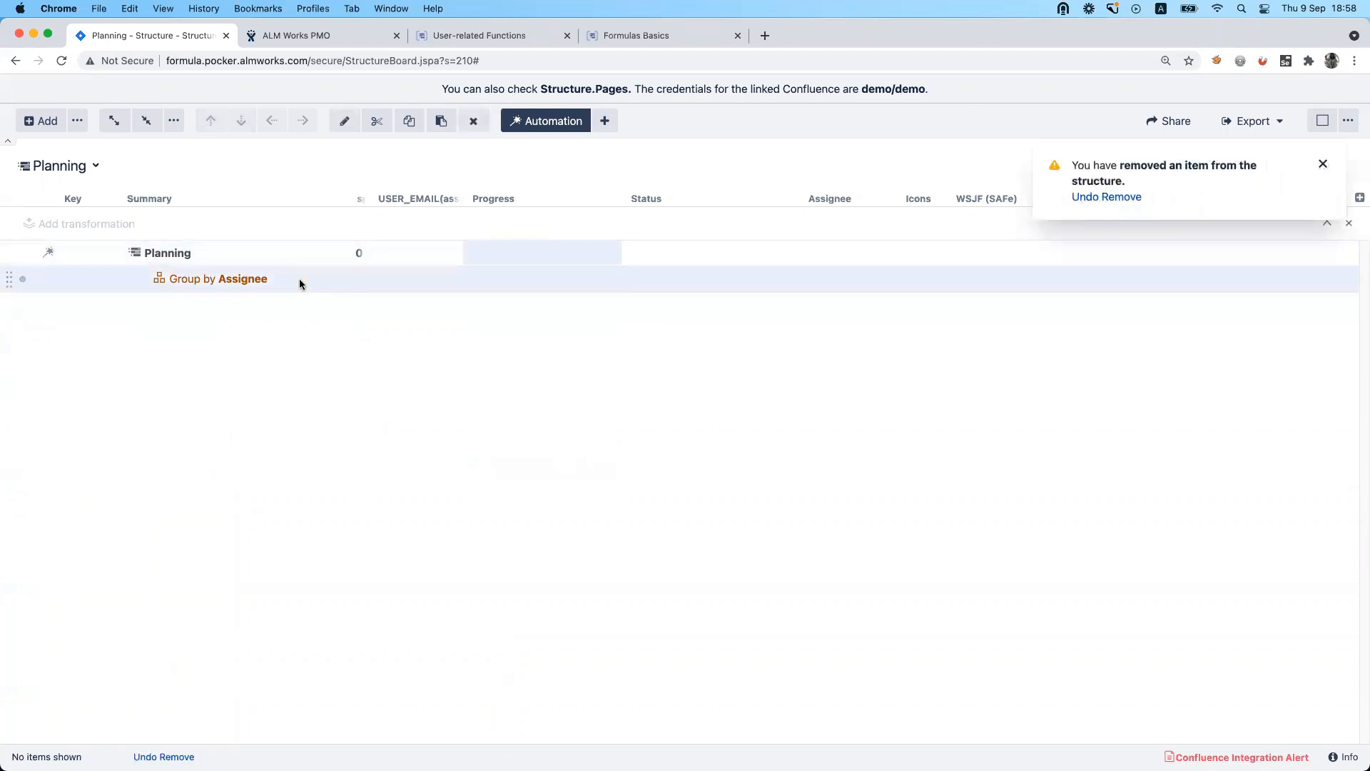
Create an Initiative named "test" in the ALM Initiatives (INI) project under the Planning structure.
{"action": "key", "text": "Return"}
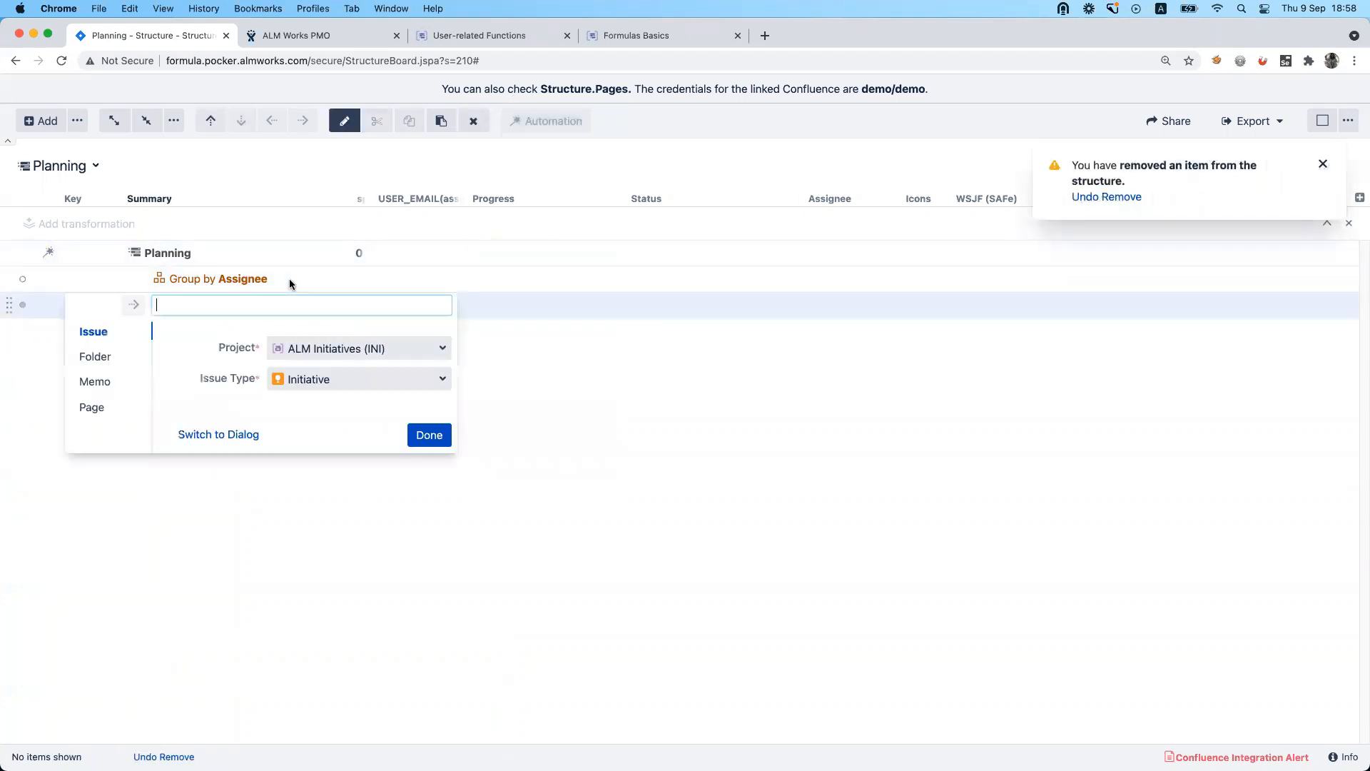
{"action": "type", "text": "test"}
{"action": "left_click", "coordinate": [429, 435]}
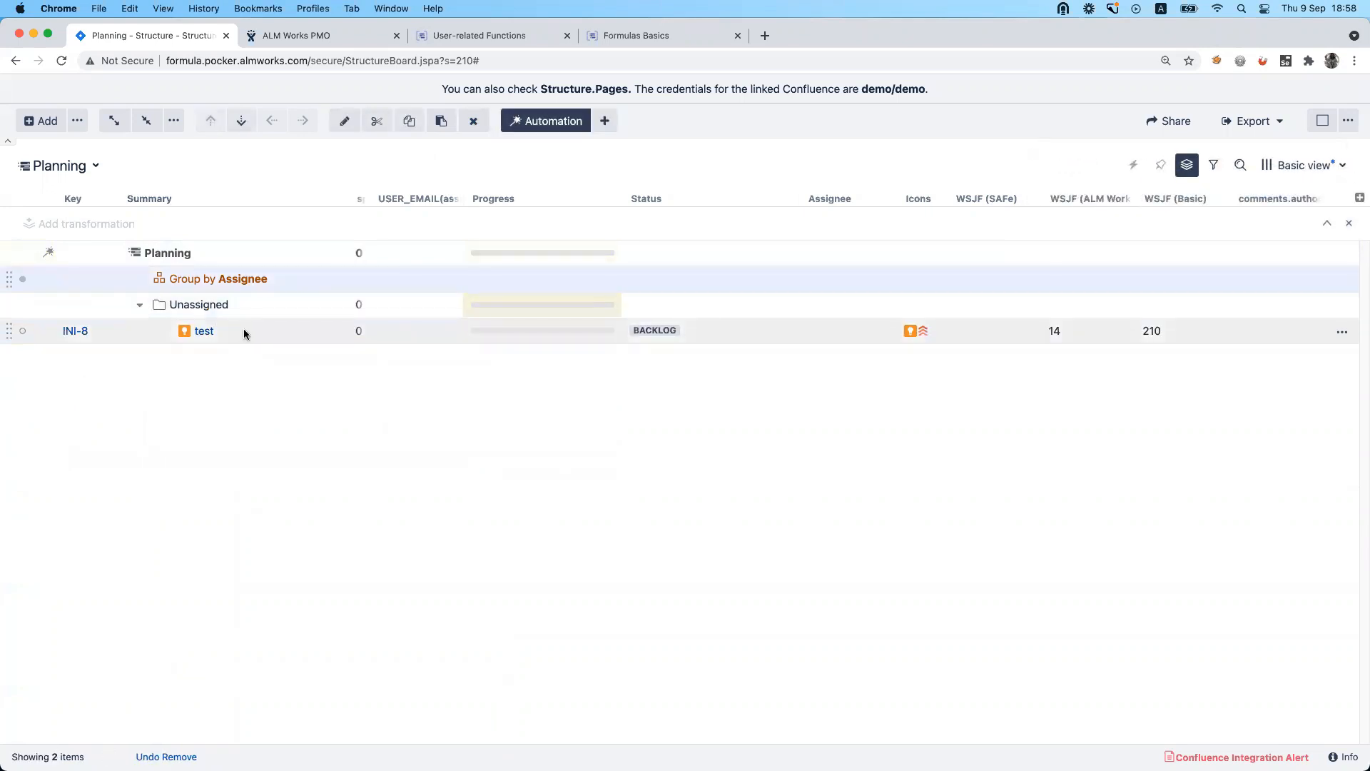
Assign the "test" initiative INI-8 to the suggested admin user.
{"action": "left_click", "coordinate": [1342, 331]}
{"action": "left_click", "coordinate": [1263, 486]}
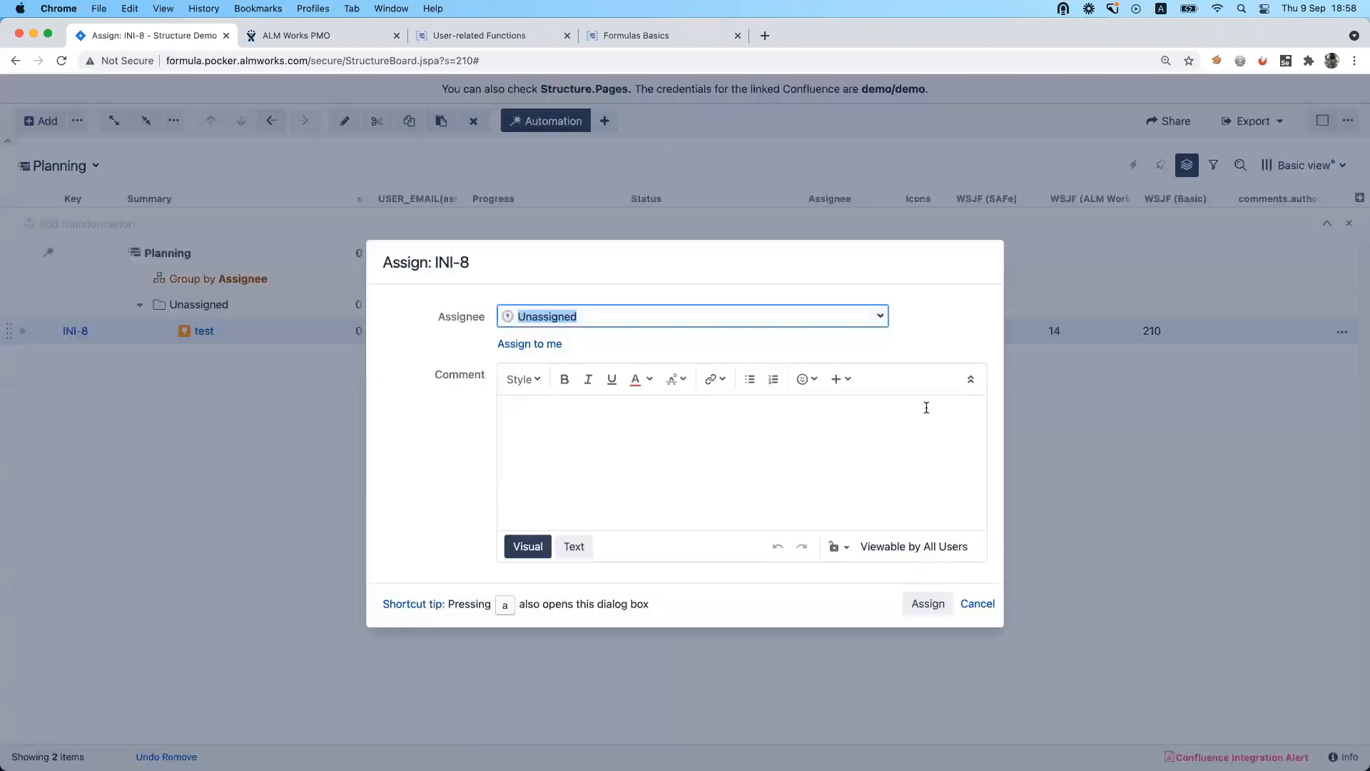
{"action": "left_click", "coordinate": [877, 323]}
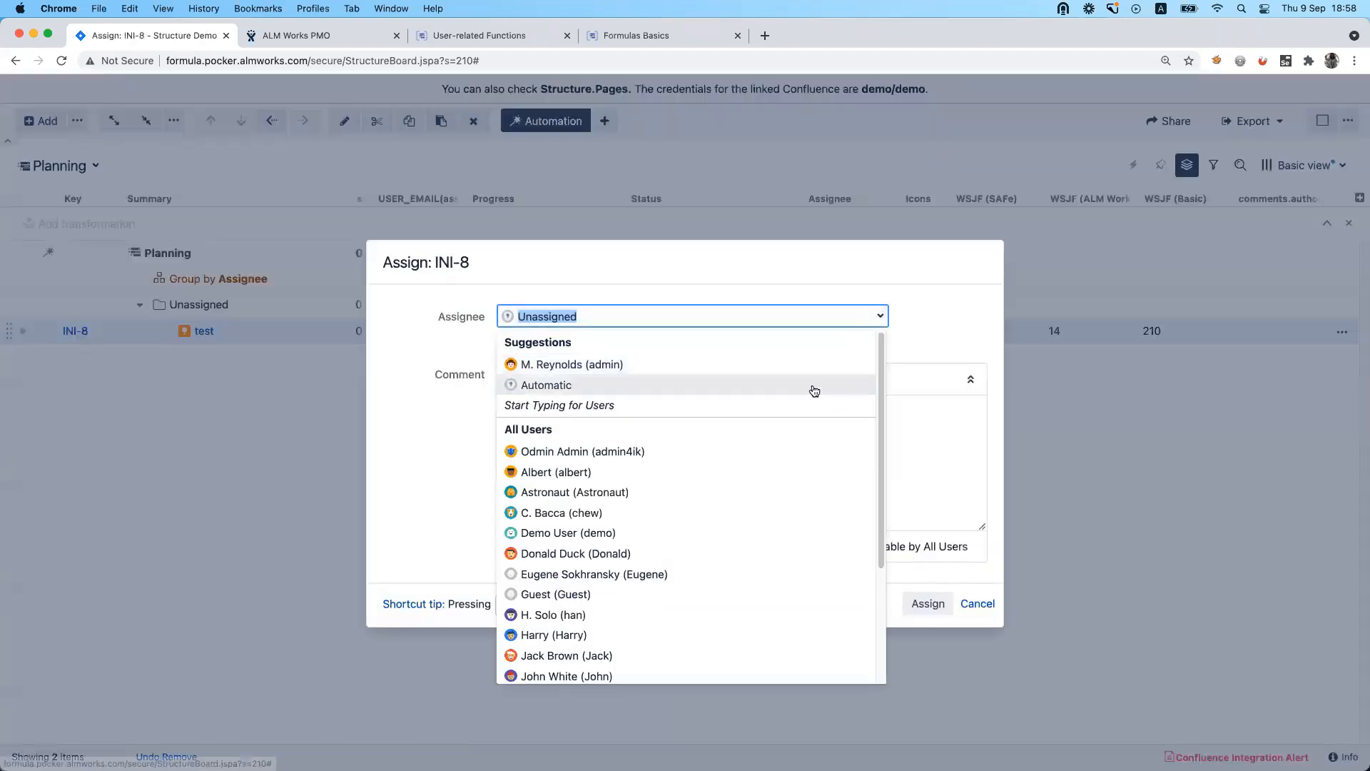
{"action": "left_click", "coordinate": [811, 368]}
{"action": "left_click", "coordinate": [927, 603]}
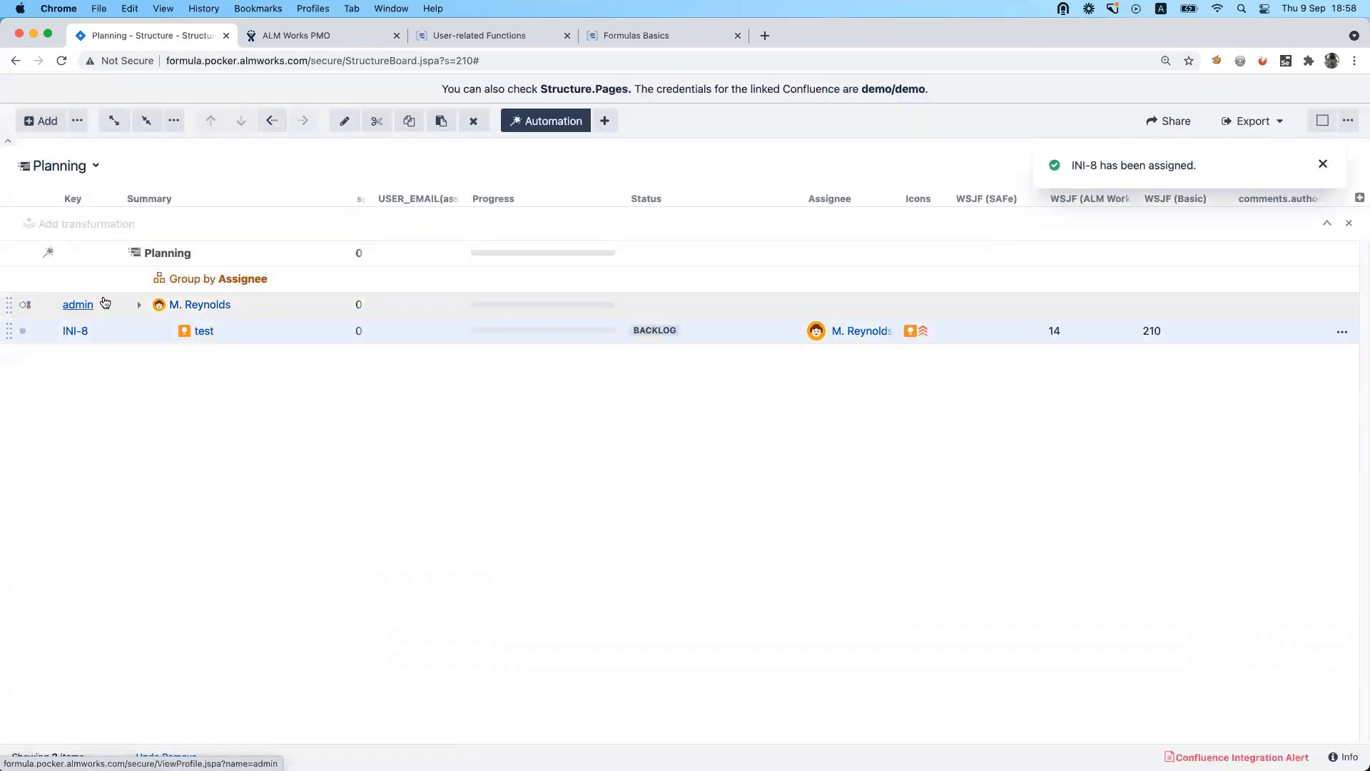
Copy the admin user's group item into the Planning structure and try to move it above the Group by Assignee generator.
{"action": "left_click", "coordinate": [22, 306]}
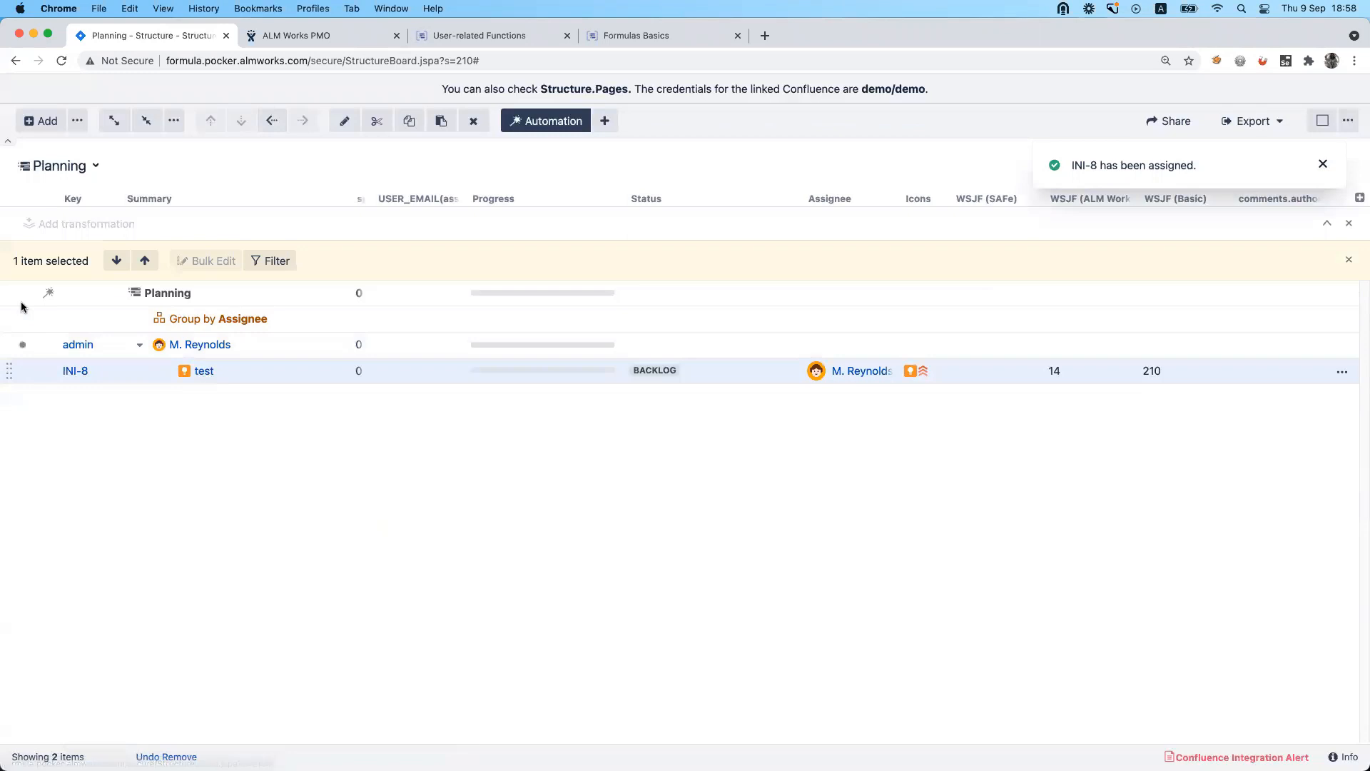
{"action": "left_click", "coordinate": [220, 294]}
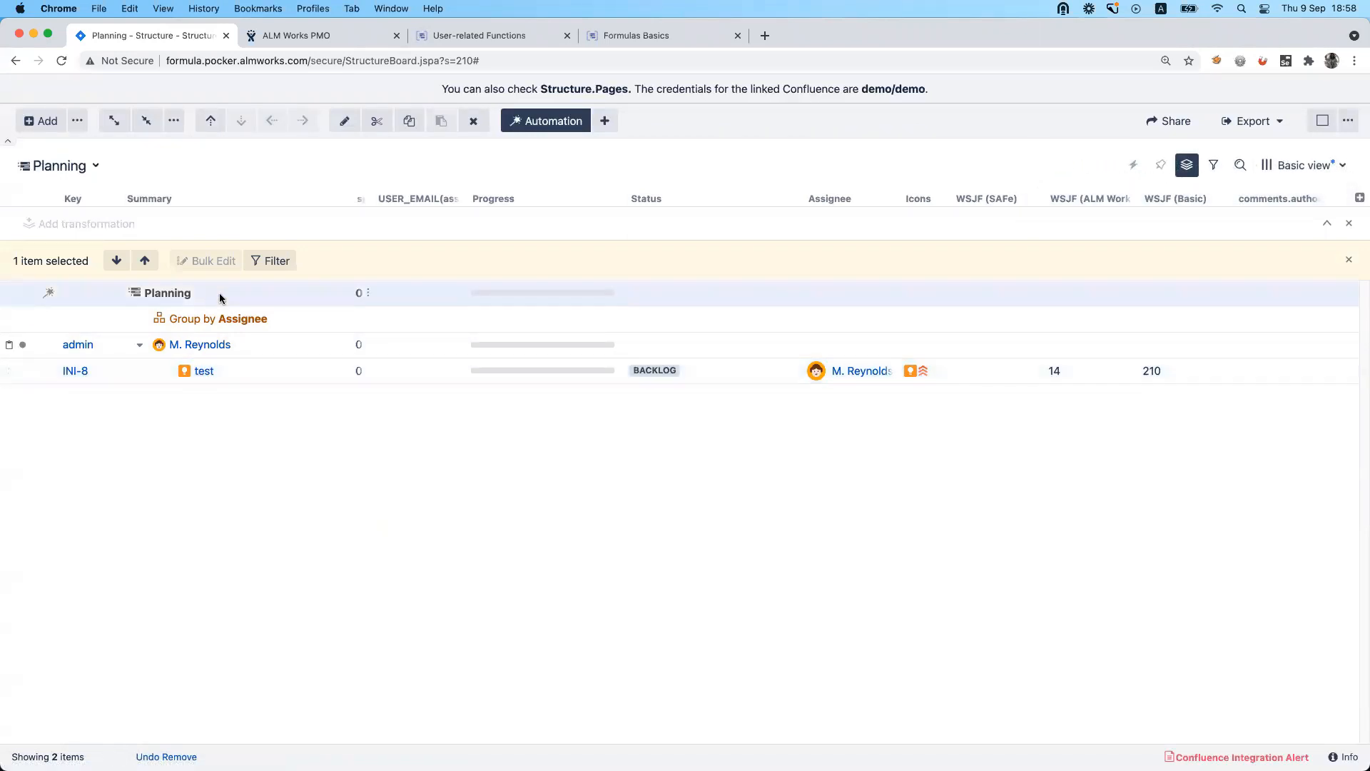
{"action": "key", "text": "super+v"}
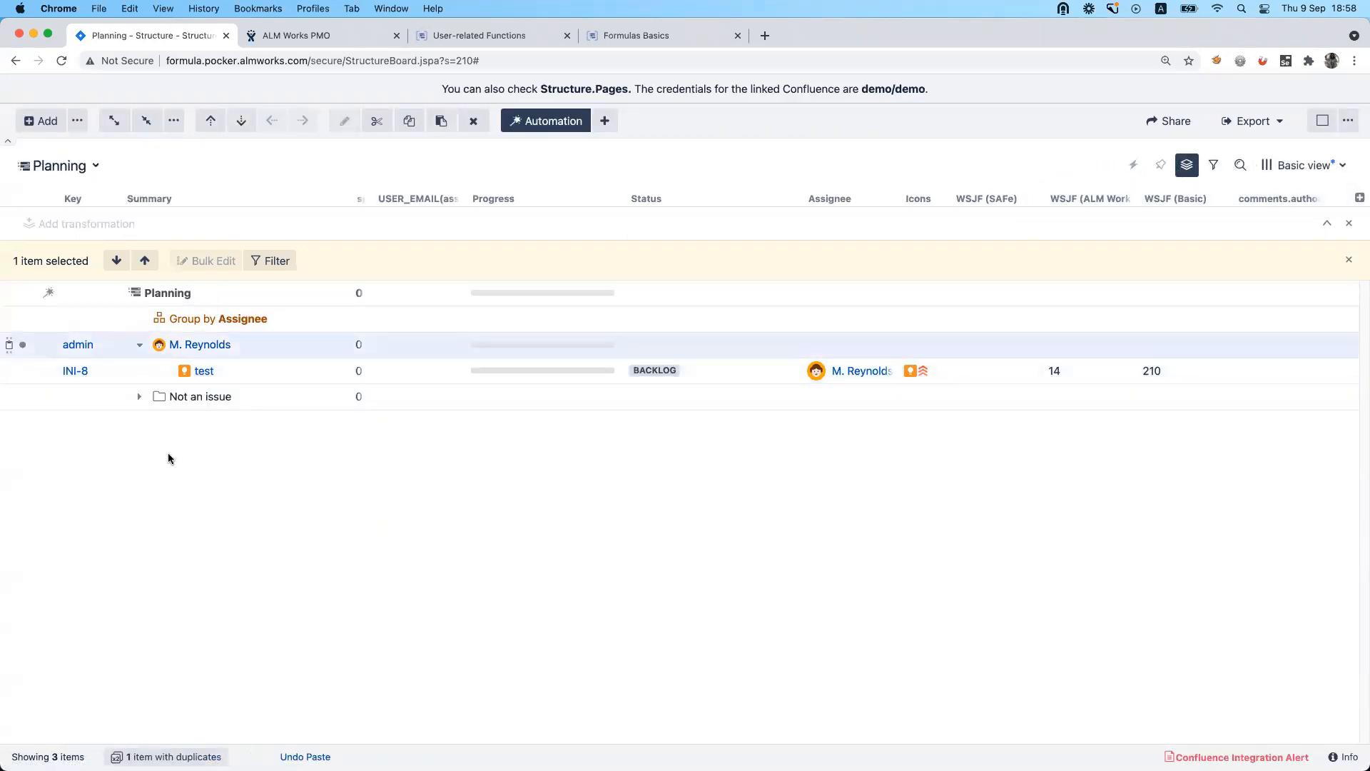
{"action": "mouse_move", "coordinate": [15, 428]}
{"action": "left_mouse_down"}
{"action": "mouse_move", "coordinate": [19, 304]}
{"action": "mouse_move", "coordinate": [20, 319]}
{"action": "left_mouse_up"}
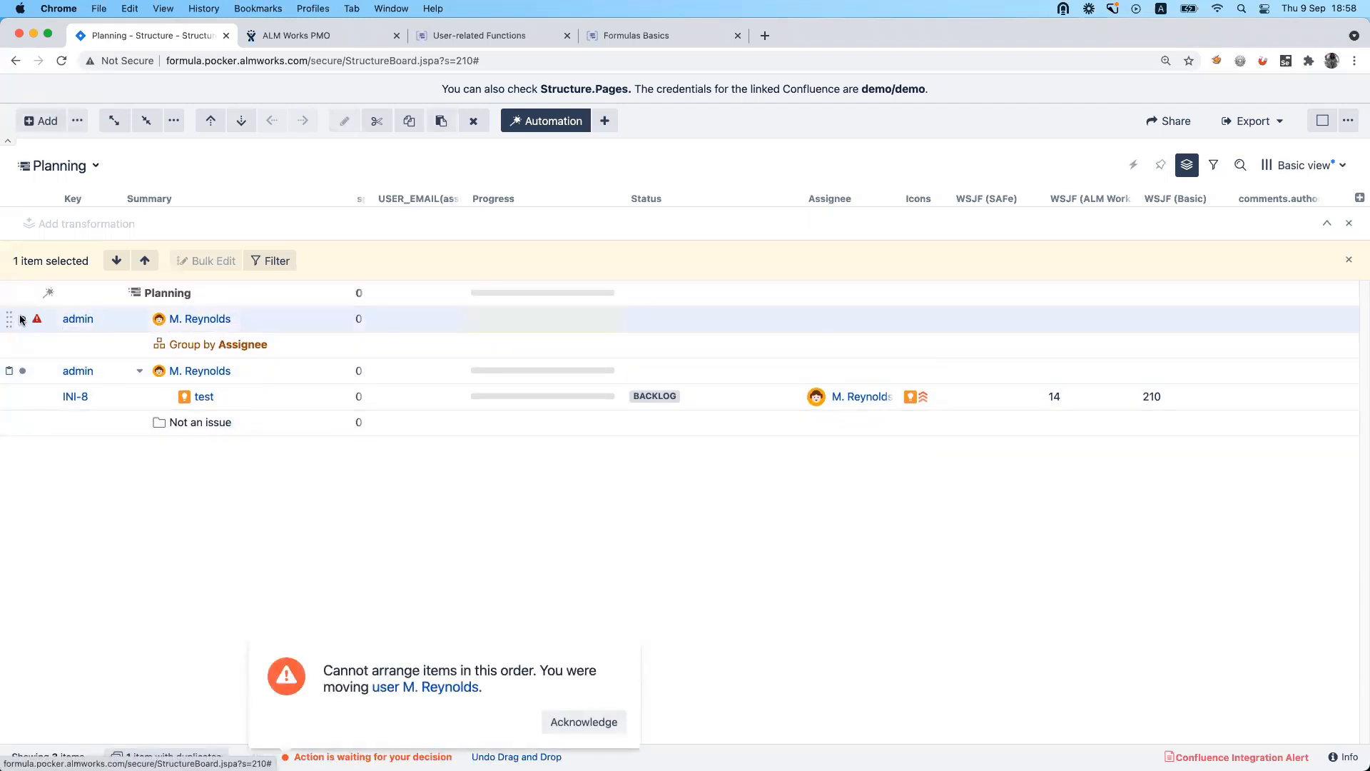
{"action": "left_click", "coordinate": [584, 721]}
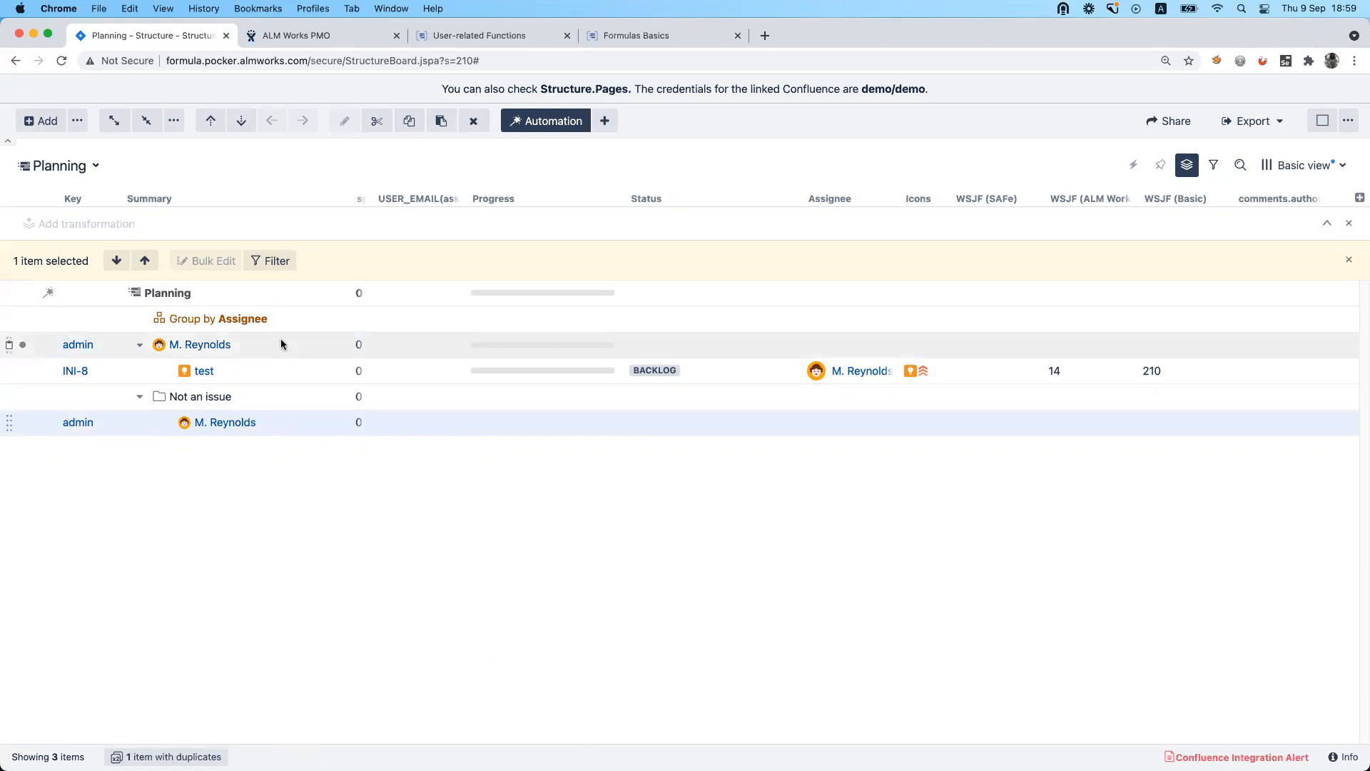
Try to remove the admin user's group, and remove the Group by Assignee generator from the Planning structure.
{"action": "left_click", "coordinate": [261, 318]}
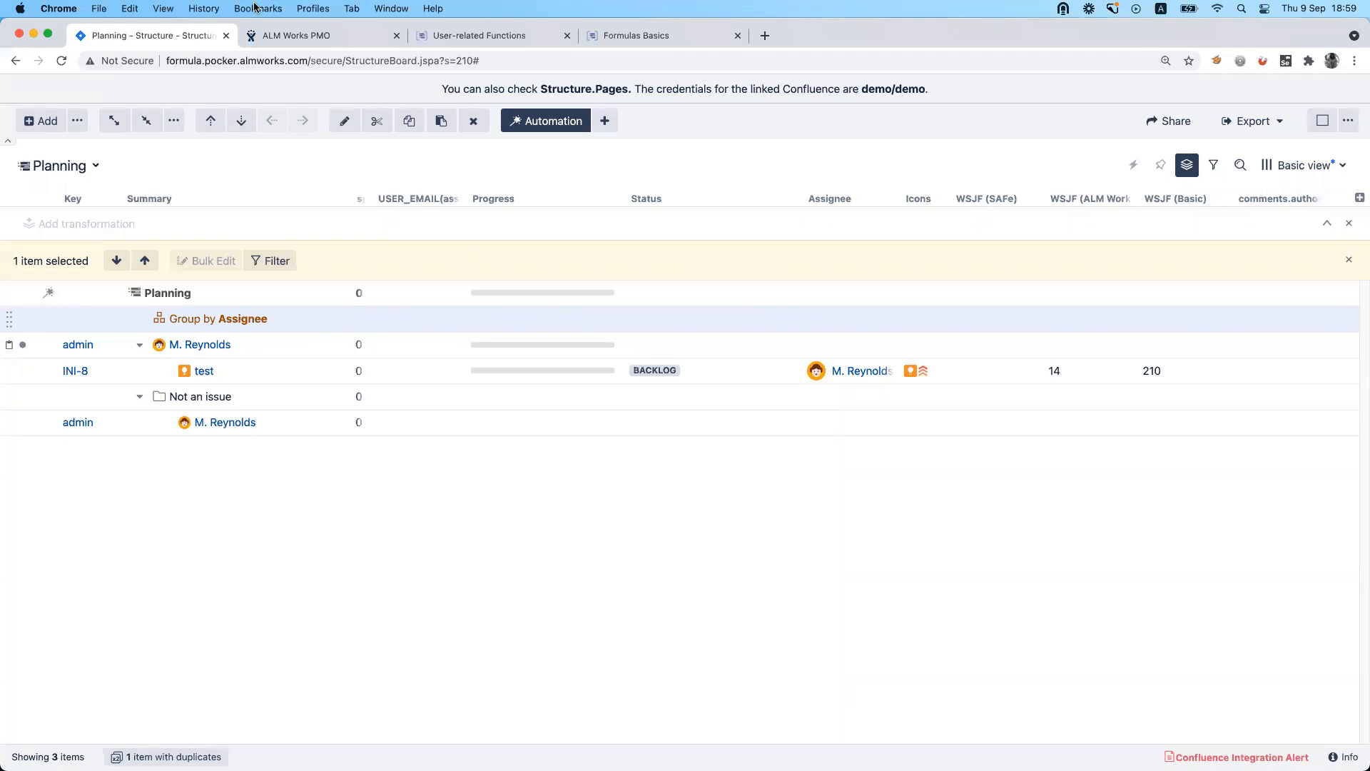
{"action": "left_click", "coordinate": [310, 40]}
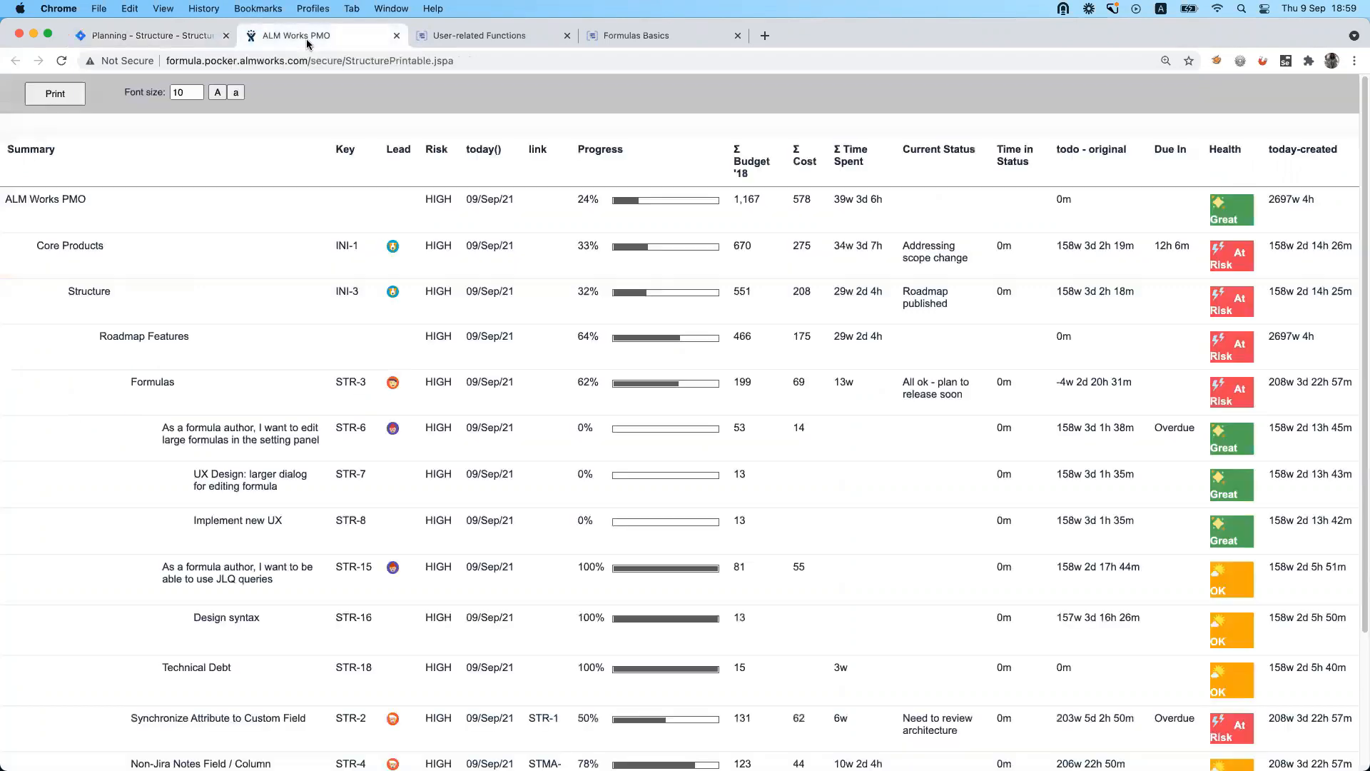
{"action": "left_click", "coordinate": [174, 39]}
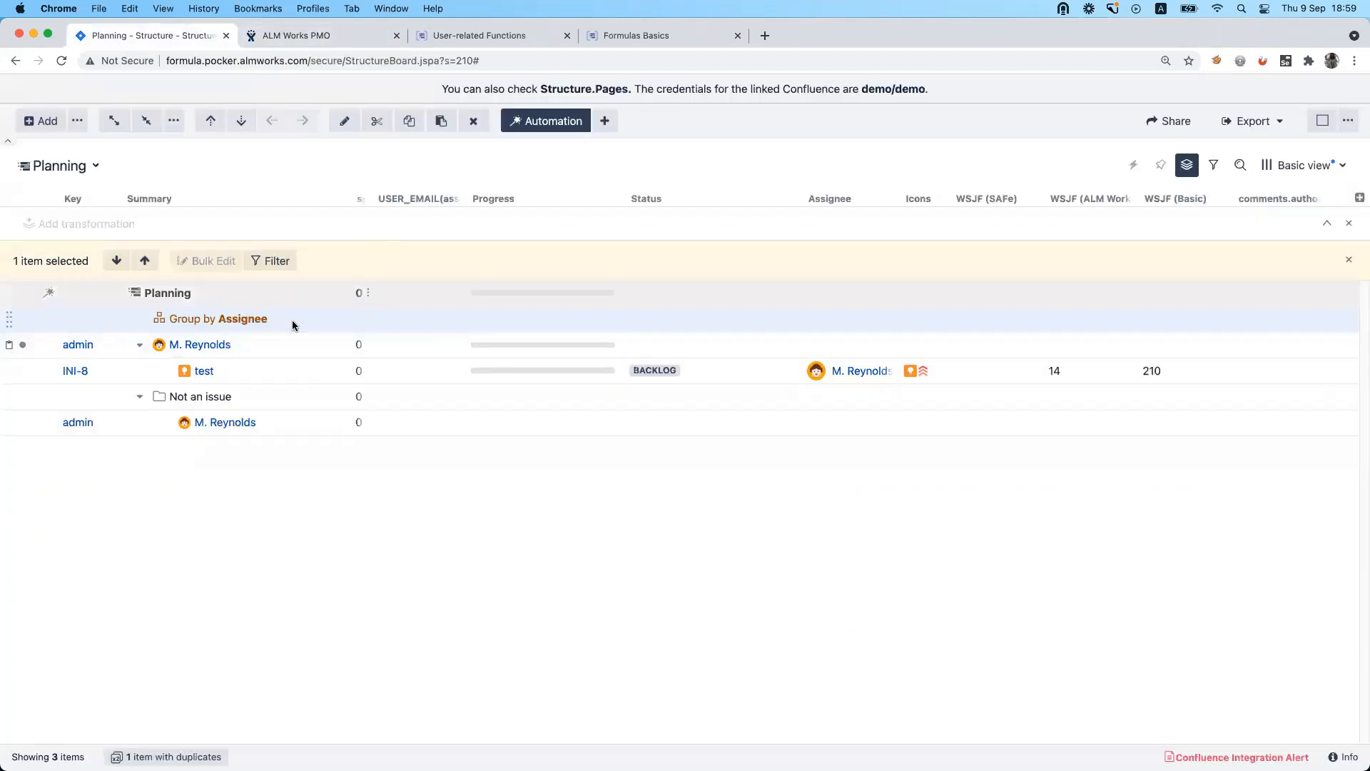
{"action": "left_click", "coordinate": [473, 120]}
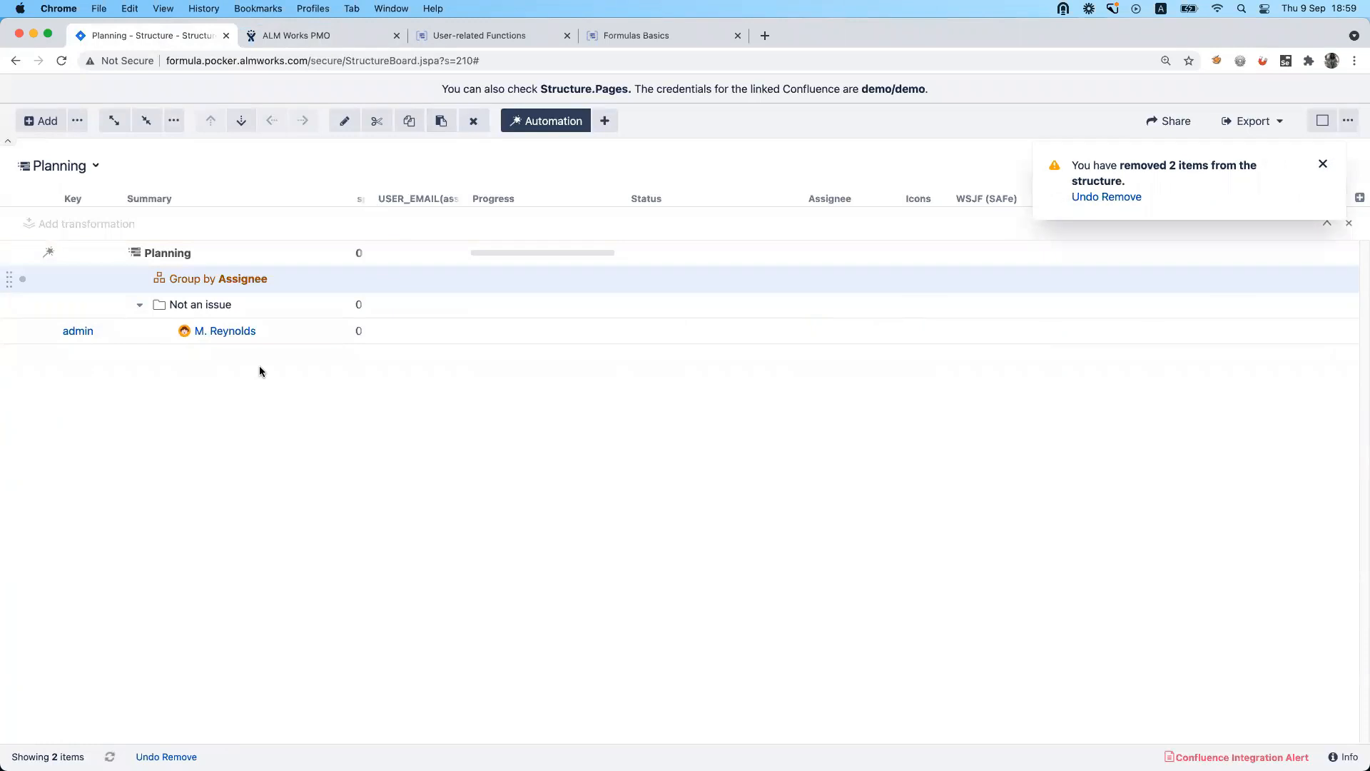
{"action": "left_click", "coordinate": [435, 722]}
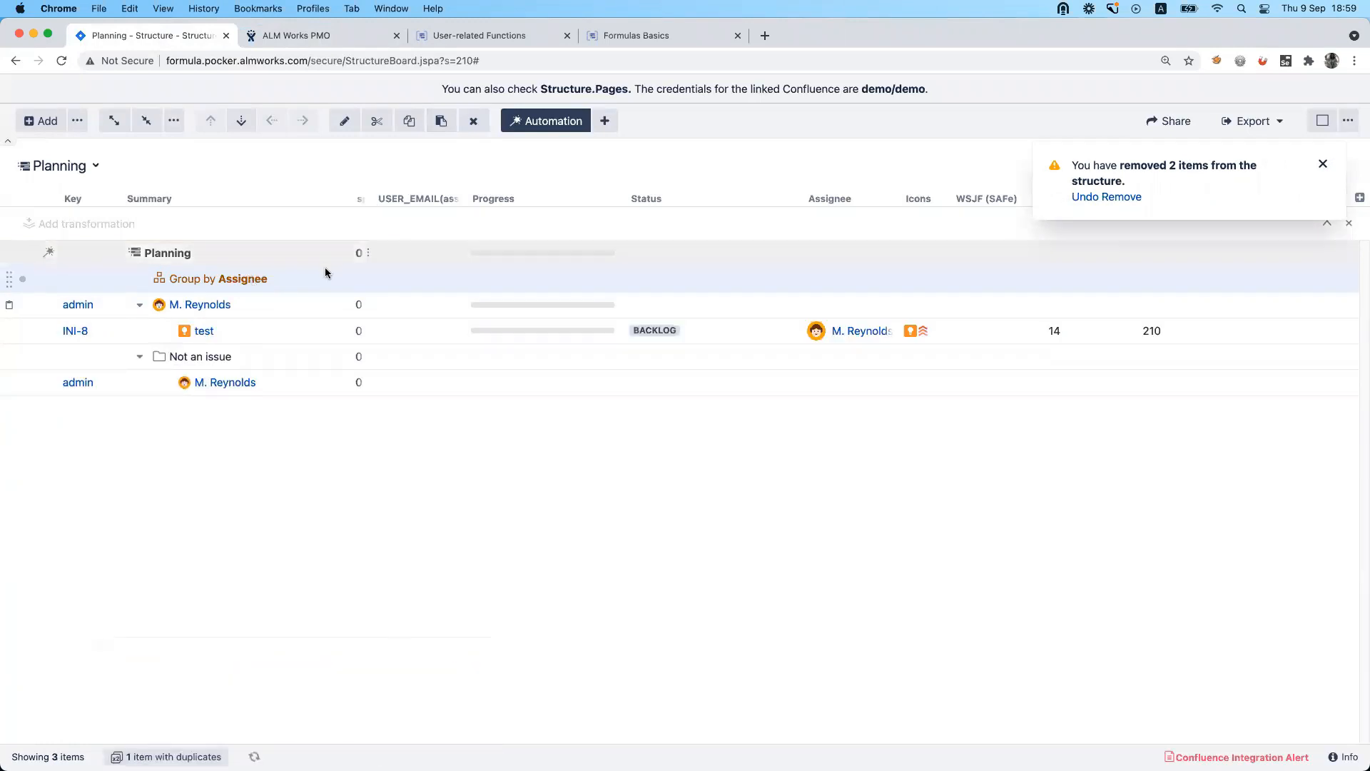
{"action": "left_click", "coordinate": [484, 125]}
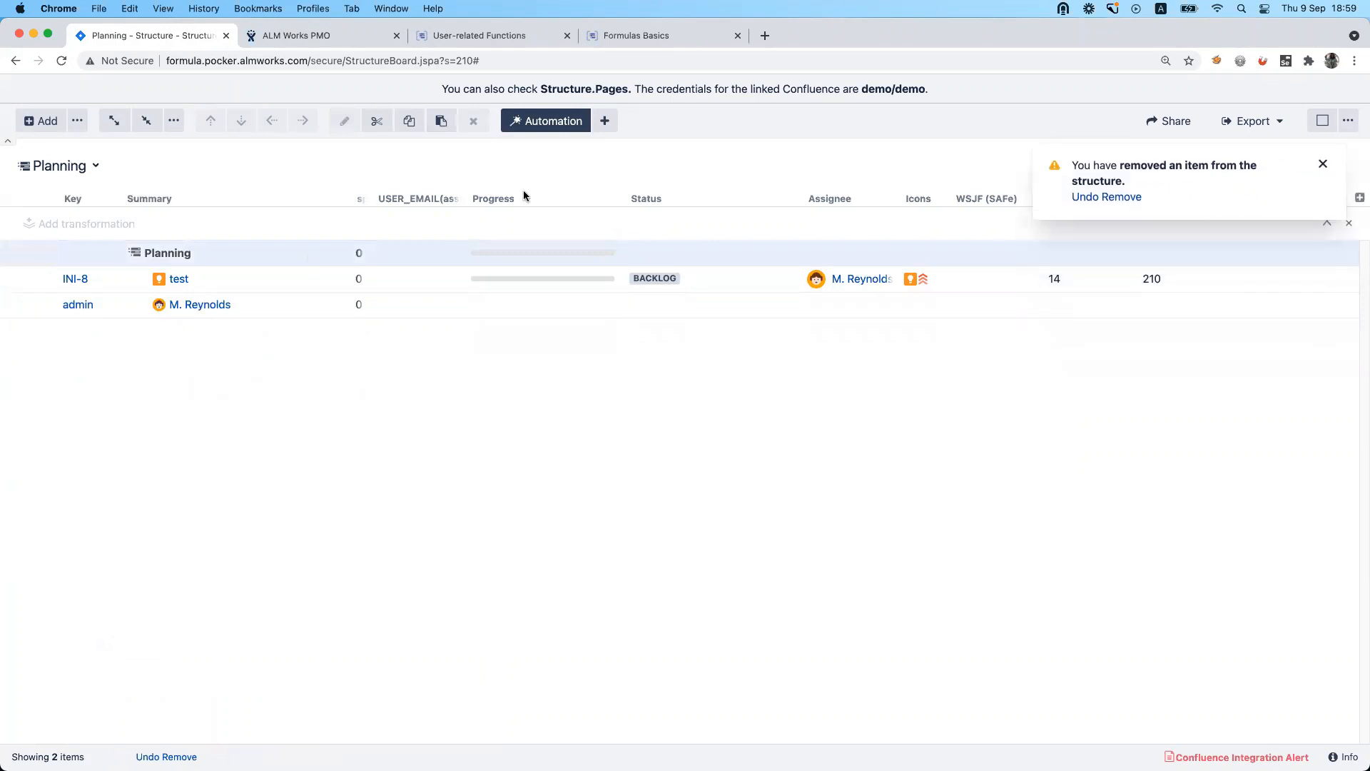
Clear the formula expression of the USER_EMAIL(assignee) column and close its settings.
{"action": "left_click", "coordinate": [454, 198]}
{"action": "left_click", "coordinate": [630, 298]}
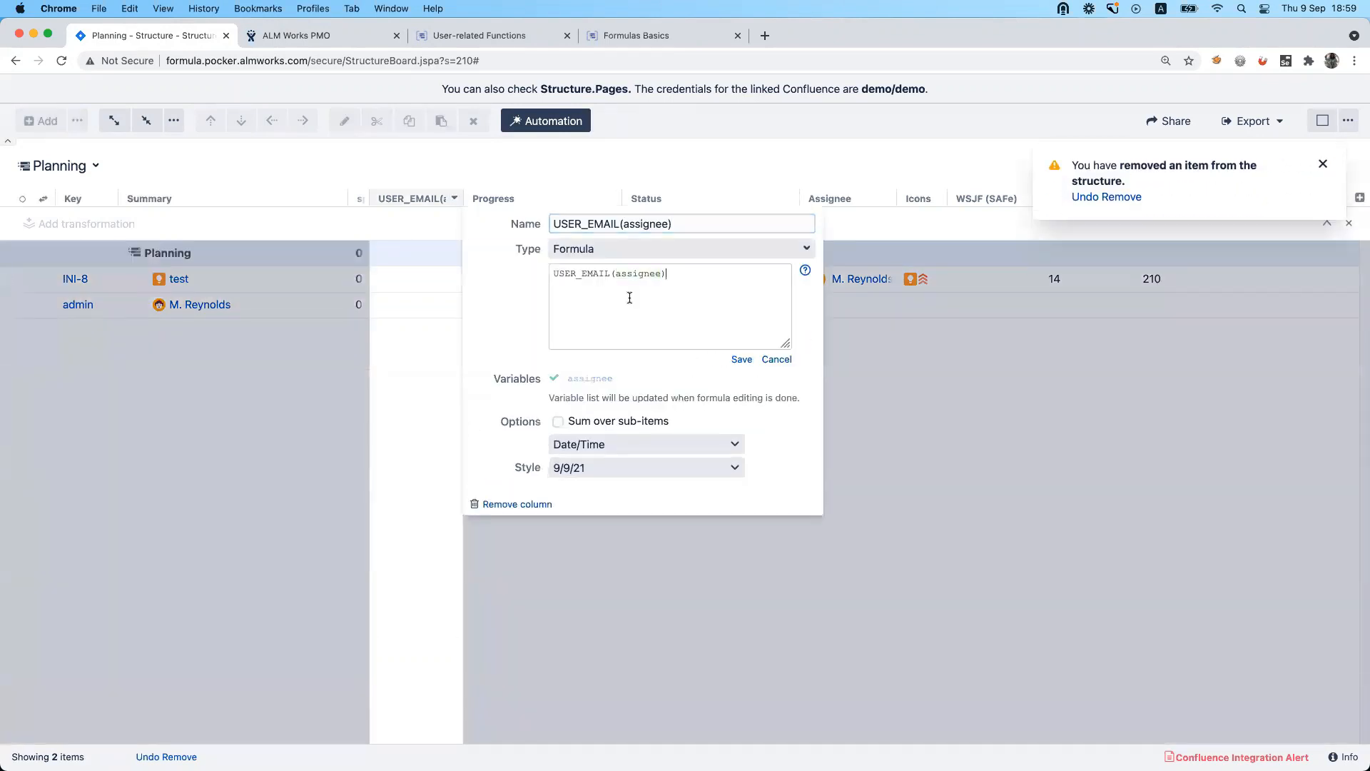
{"action": "key", "text": "super+a"}
{"action": "key", "text": "BackSpace"}
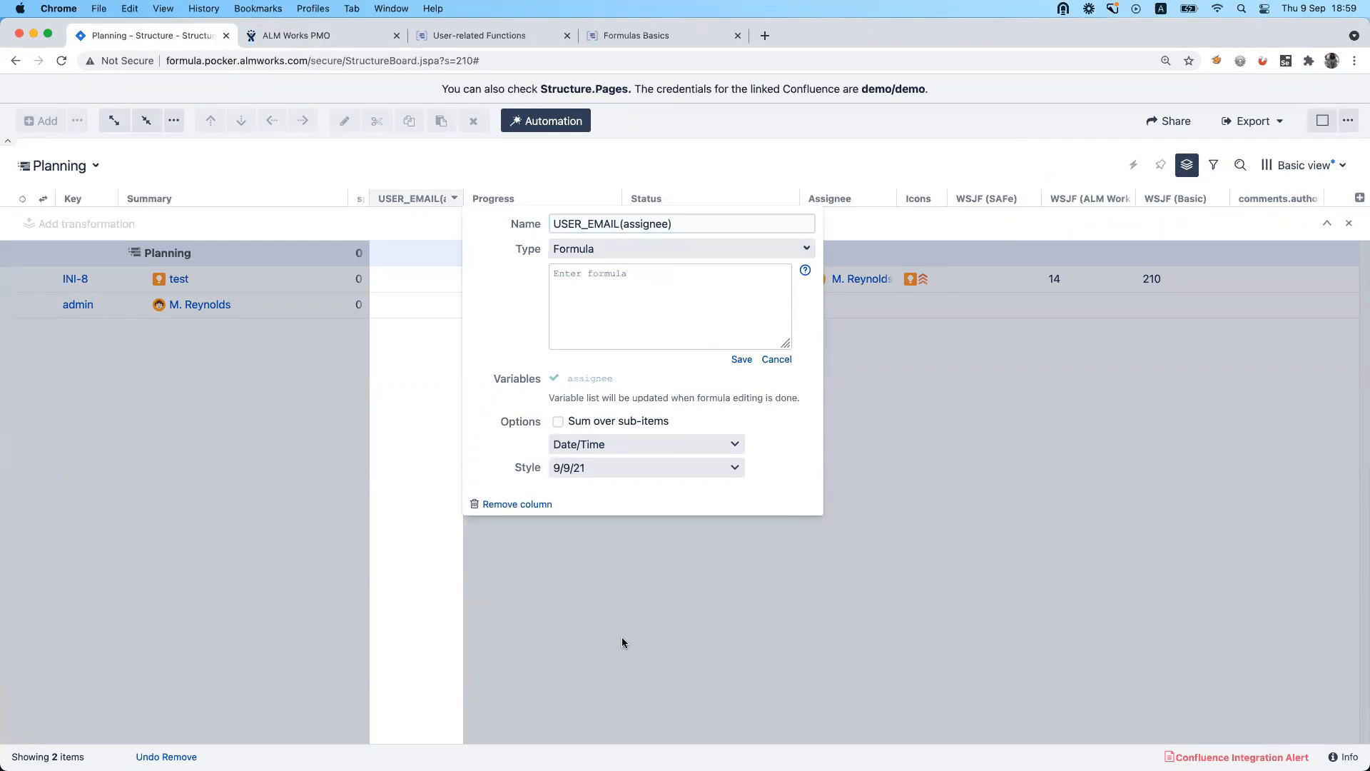
{"action": "left_click", "coordinate": [142, 429]}
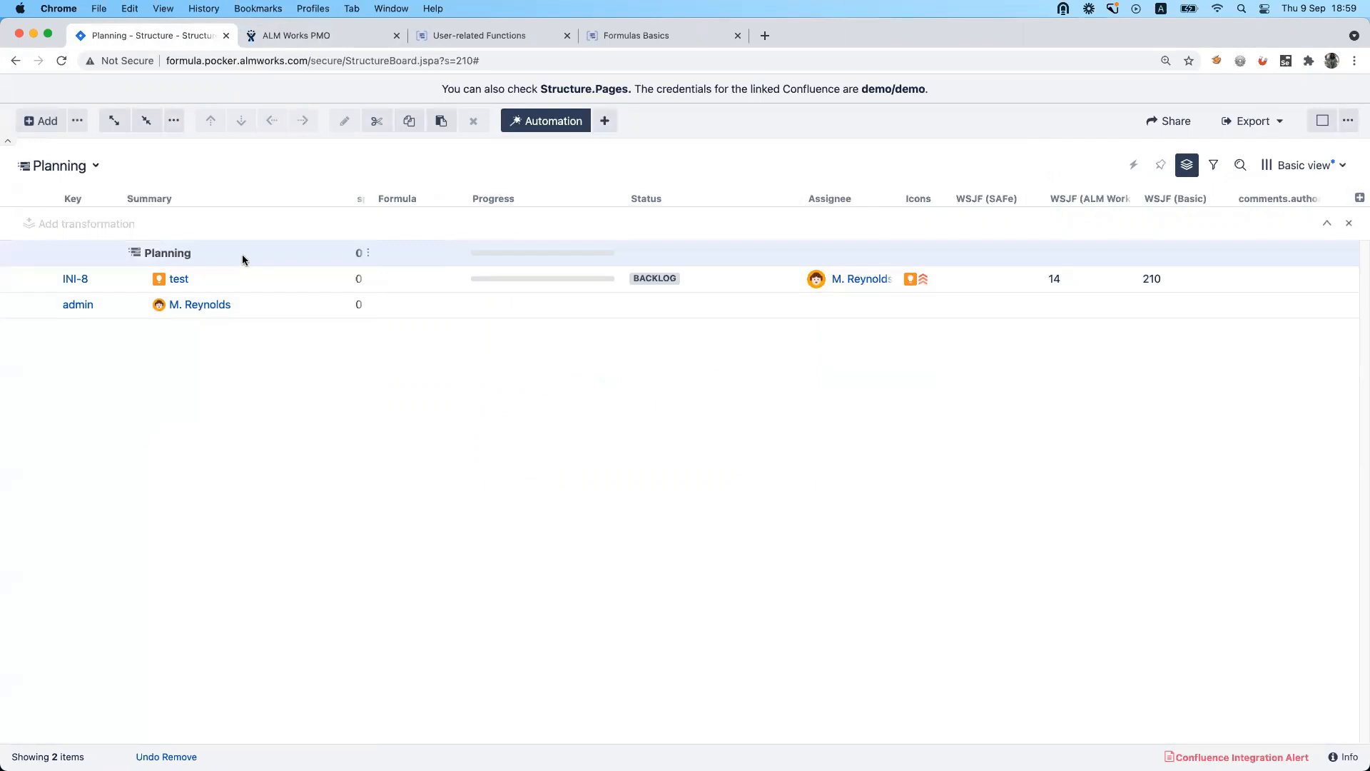
Insert the issues (except epics) from the SAFe Team A Scrum agile board into the Planning structure.
{"action": "left_click", "coordinate": [607, 118]}
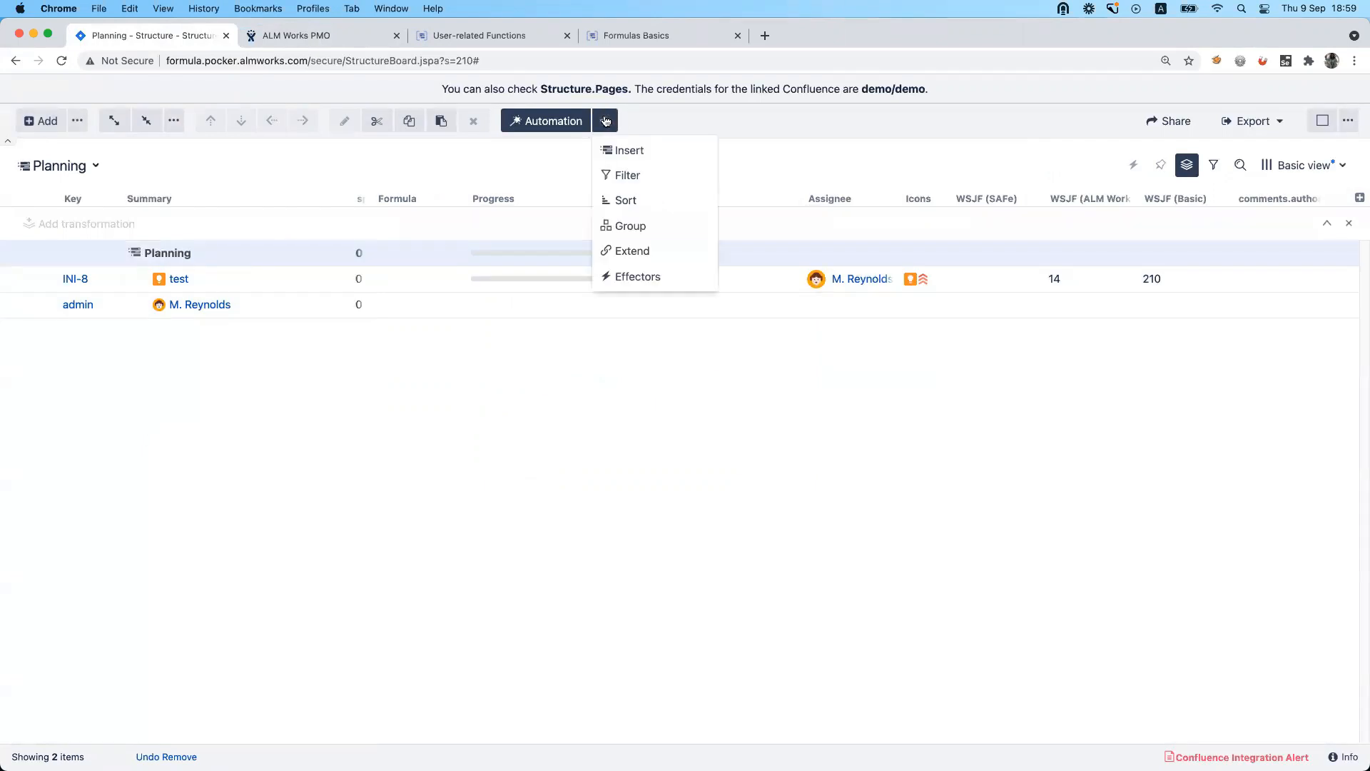
{"action": "left_click", "coordinate": [645, 152]}
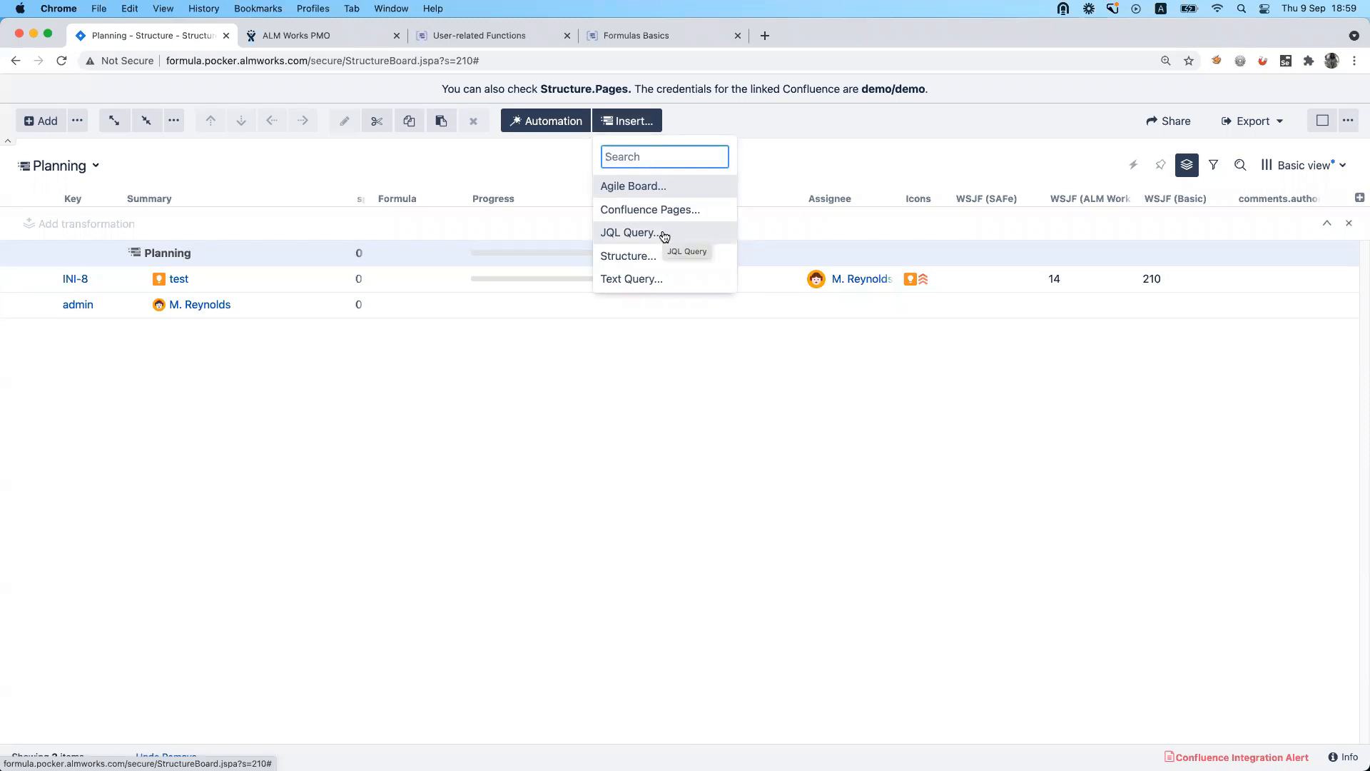
{"action": "left_click", "coordinate": [639, 187]}
{"action": "left_click", "coordinate": [821, 419]}
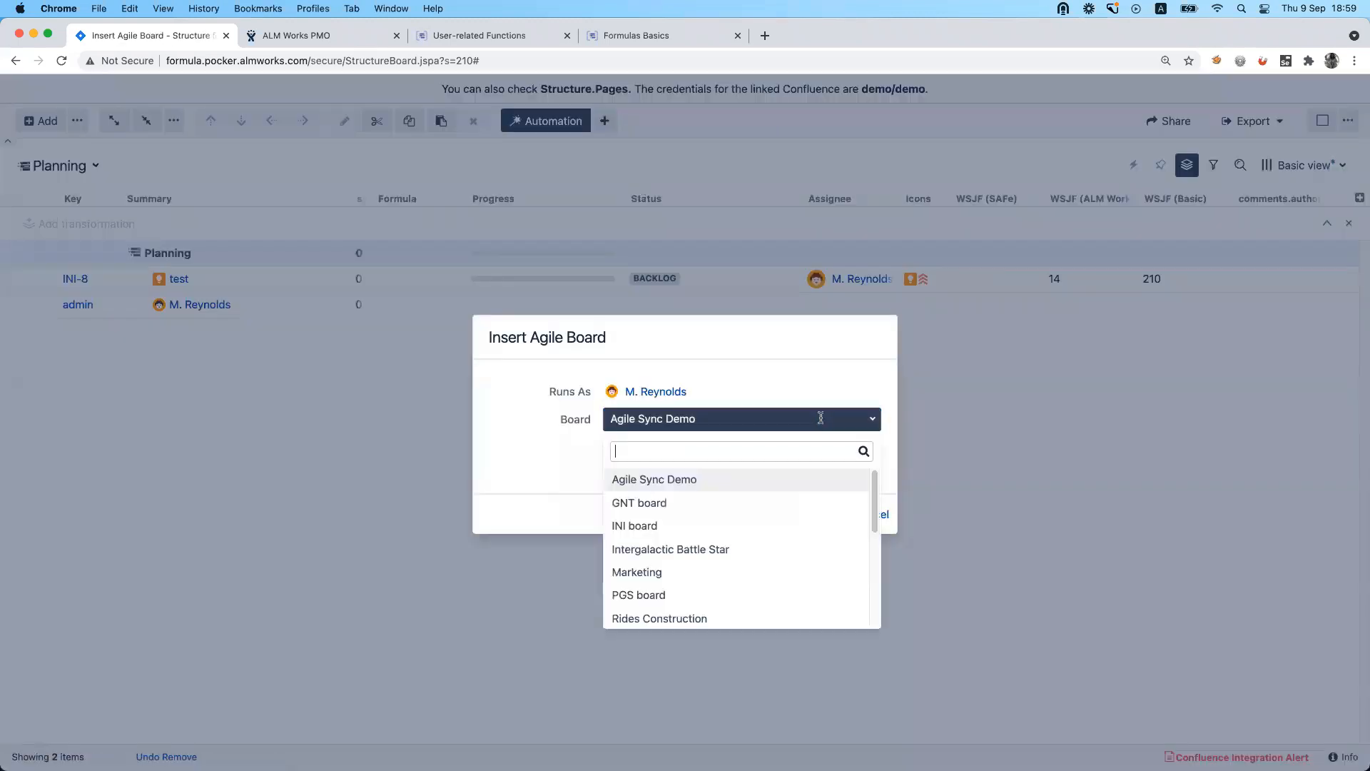
{"action": "scroll", "coordinate": [804, 600], "scroll_direction": "down", "scroll_amount": 3}
{"action": "left_click", "coordinate": [741, 509]}
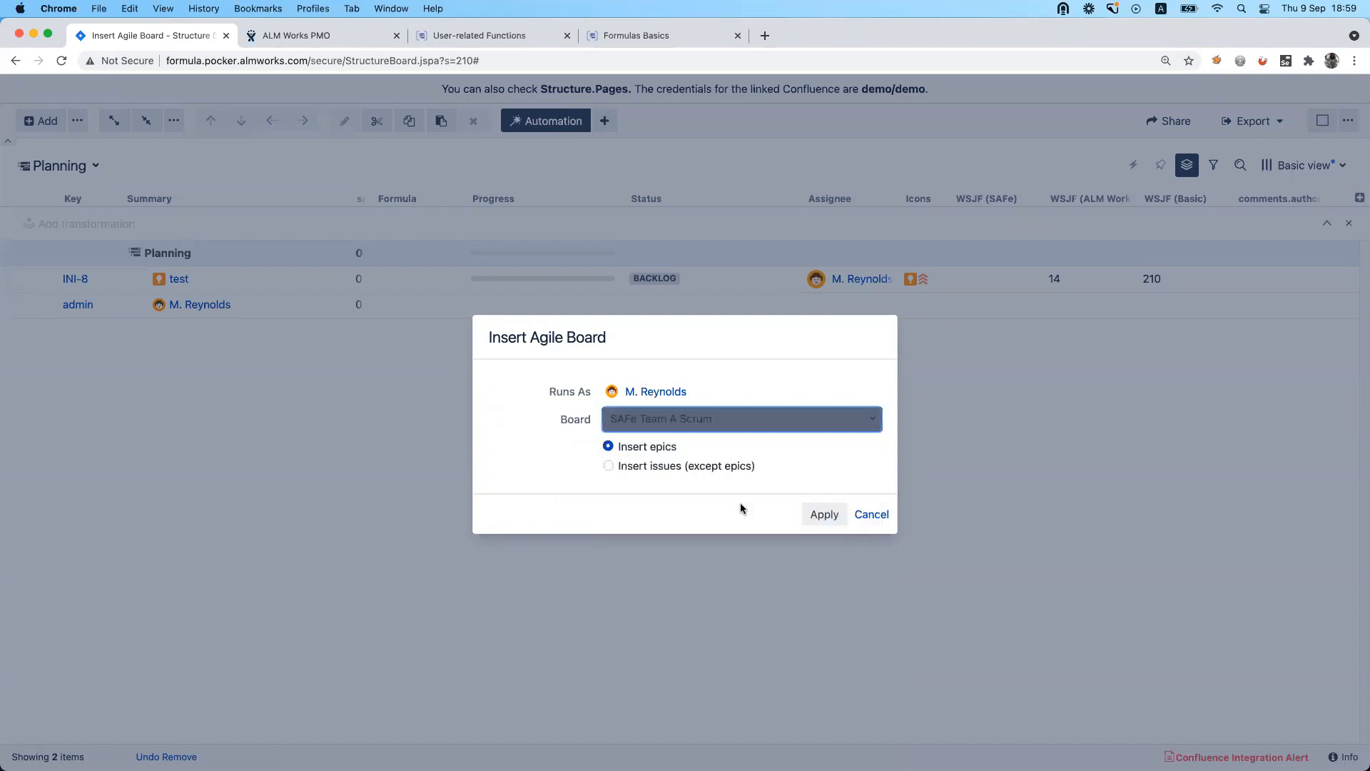
{"action": "left_click", "coordinate": [706, 467]}
{"action": "left_click", "coordinate": [822, 522]}
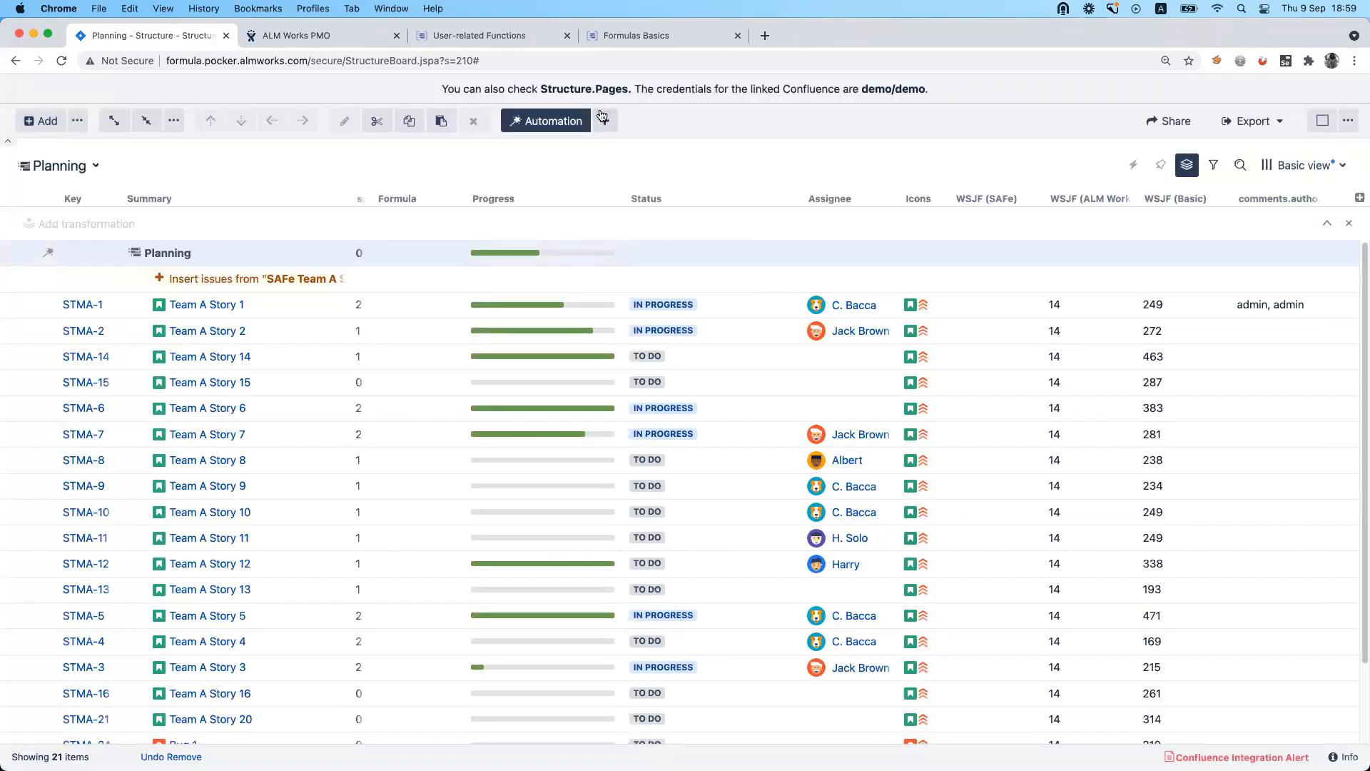
Add a Group generator that groups the Planning structure's issues by Sprint.
{"action": "left_click", "coordinate": [604, 120]}
{"action": "left_click", "coordinate": [658, 223]}
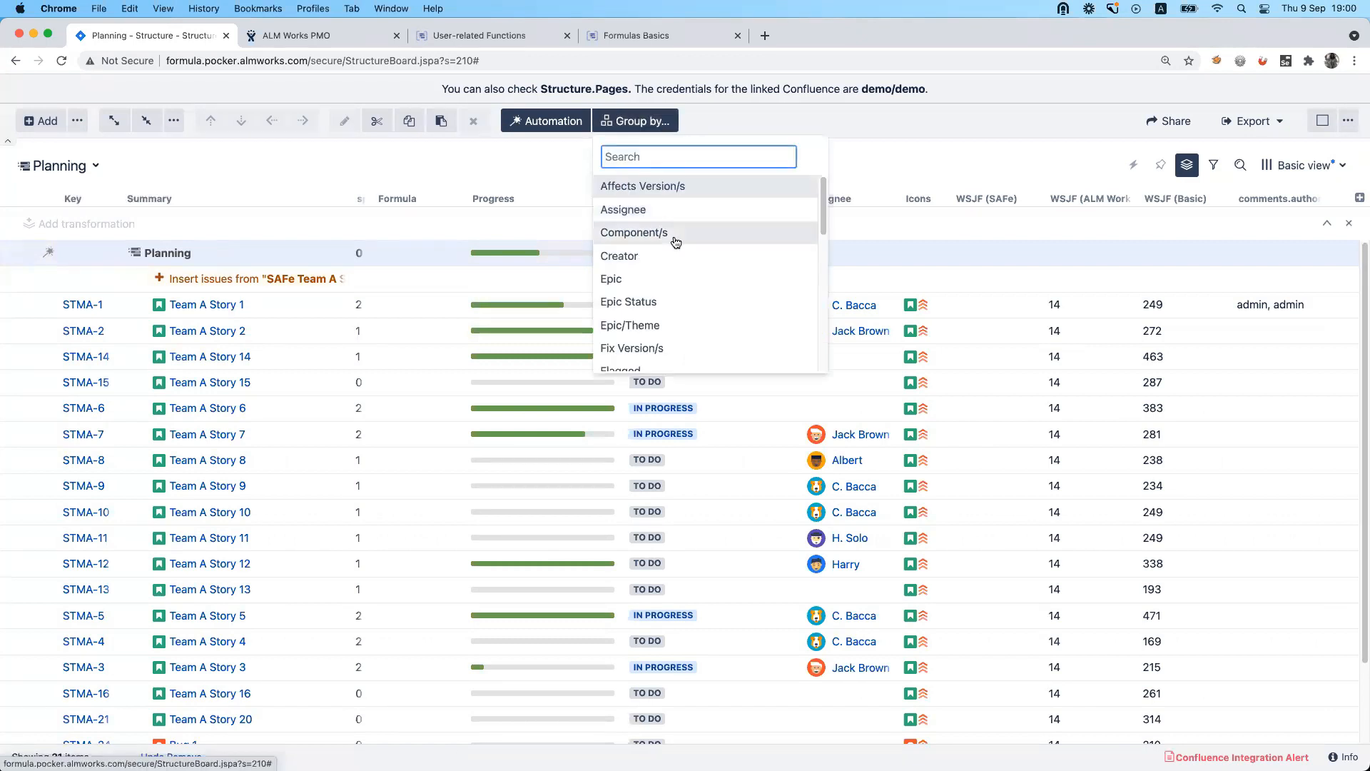
{"action": "type", "text": "spr"}
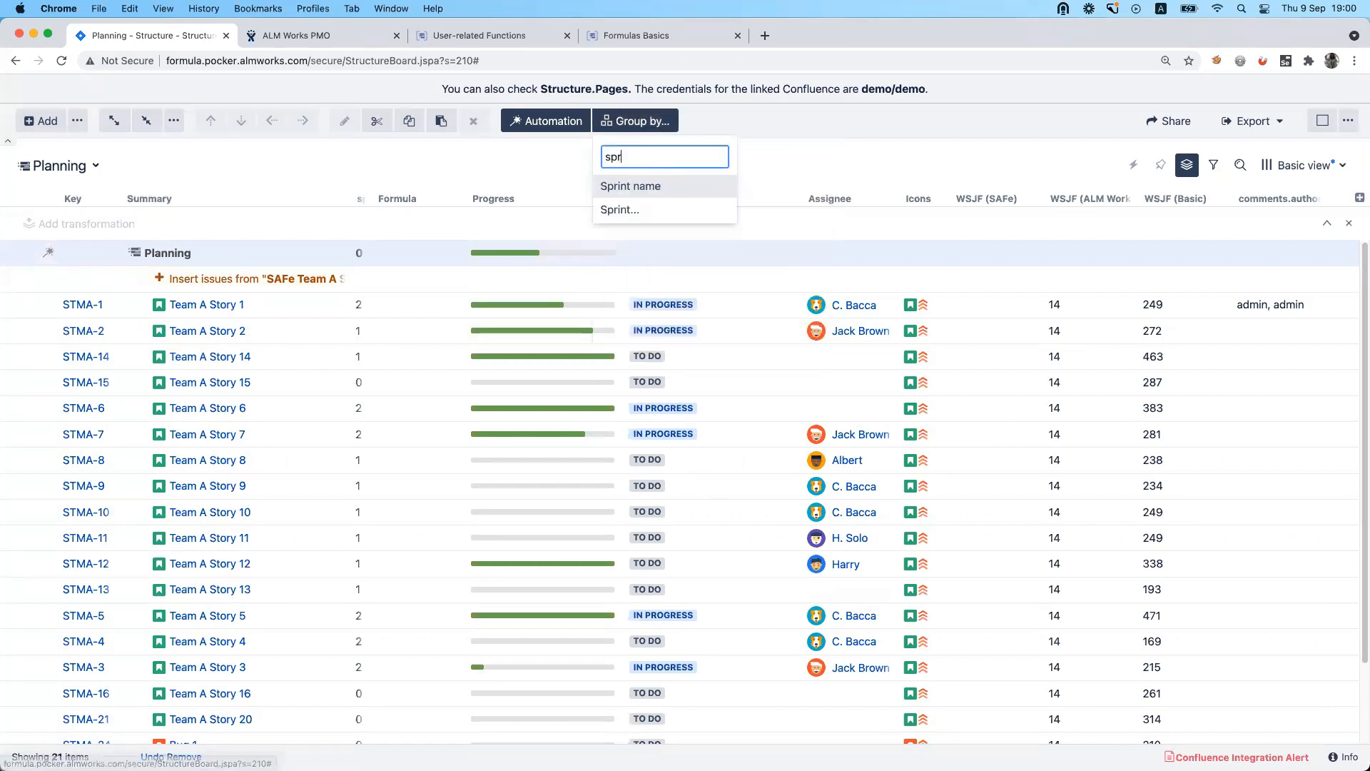
{"action": "left_click", "coordinate": [648, 204]}
{"action": "left_click", "coordinate": [824, 529]}
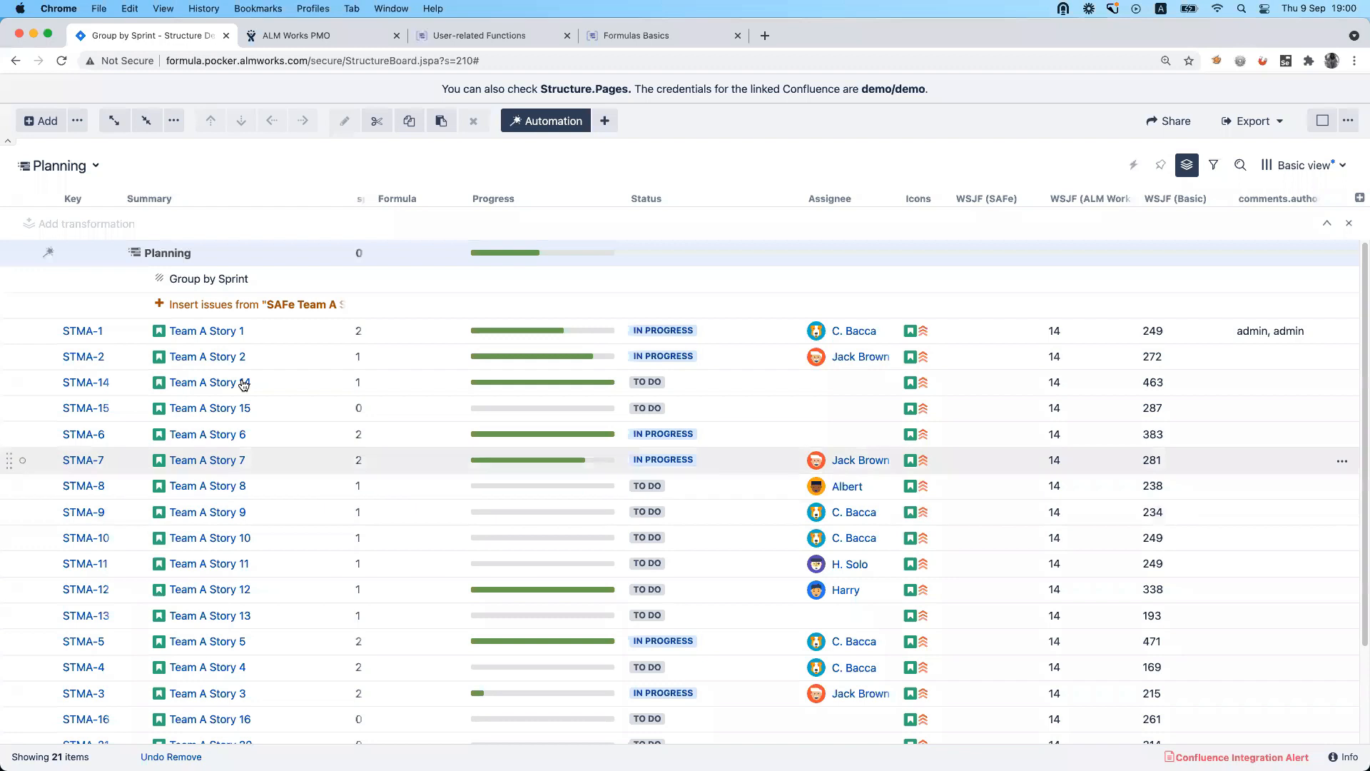
{"action": "left_click", "coordinate": [453, 198]}
{"action": "left_click", "coordinate": [619, 306]}
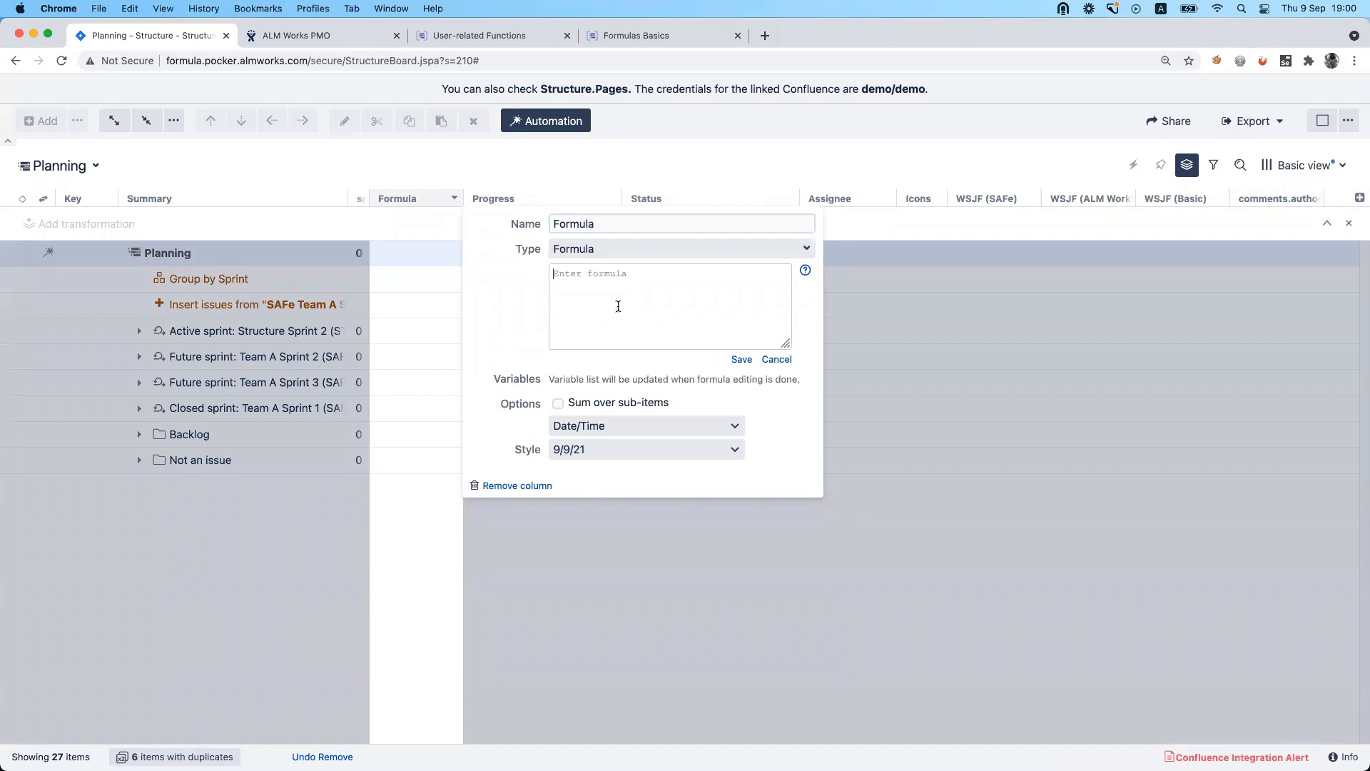
{"action": "left_click", "coordinate": [654, 151]}
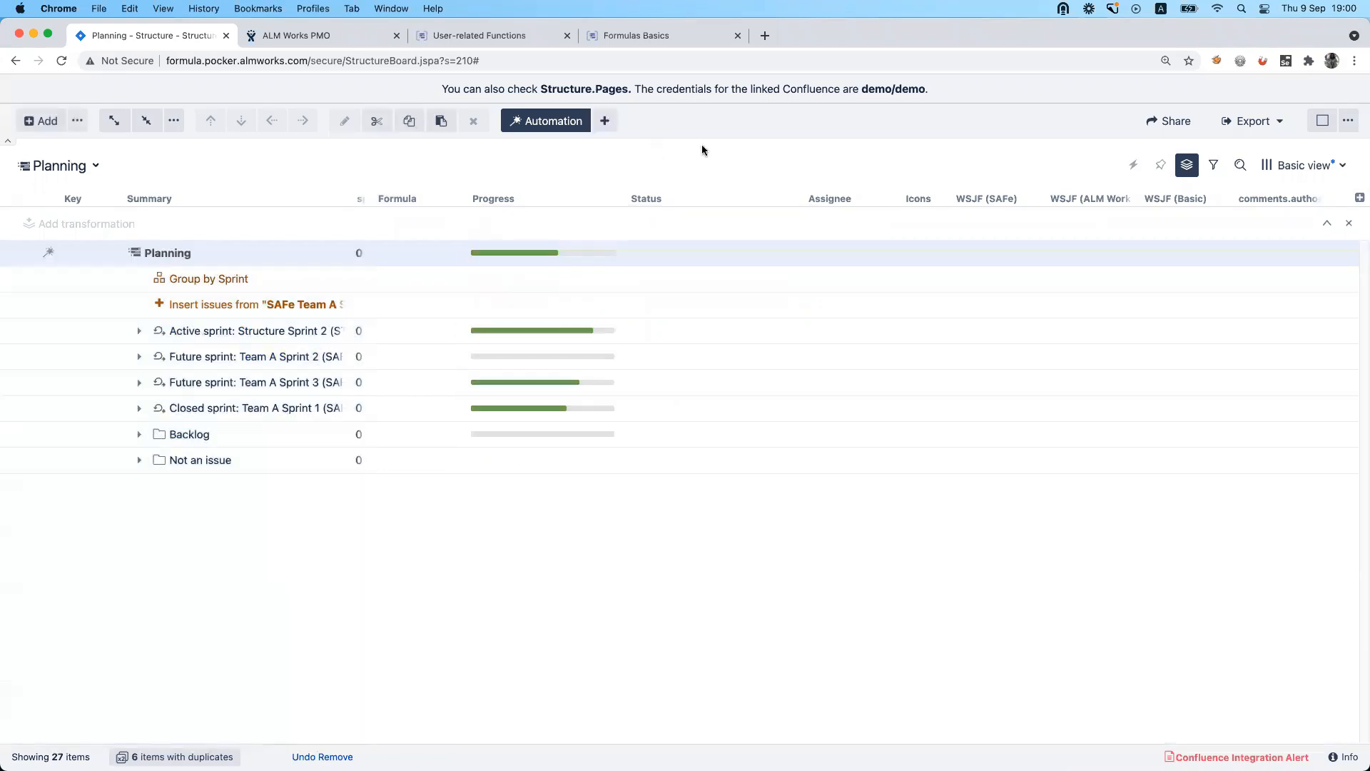
Add a Count Sub-Items column and place it between the Formula and Progress columns.
{"action": "left_click", "coordinate": [1358, 199]}
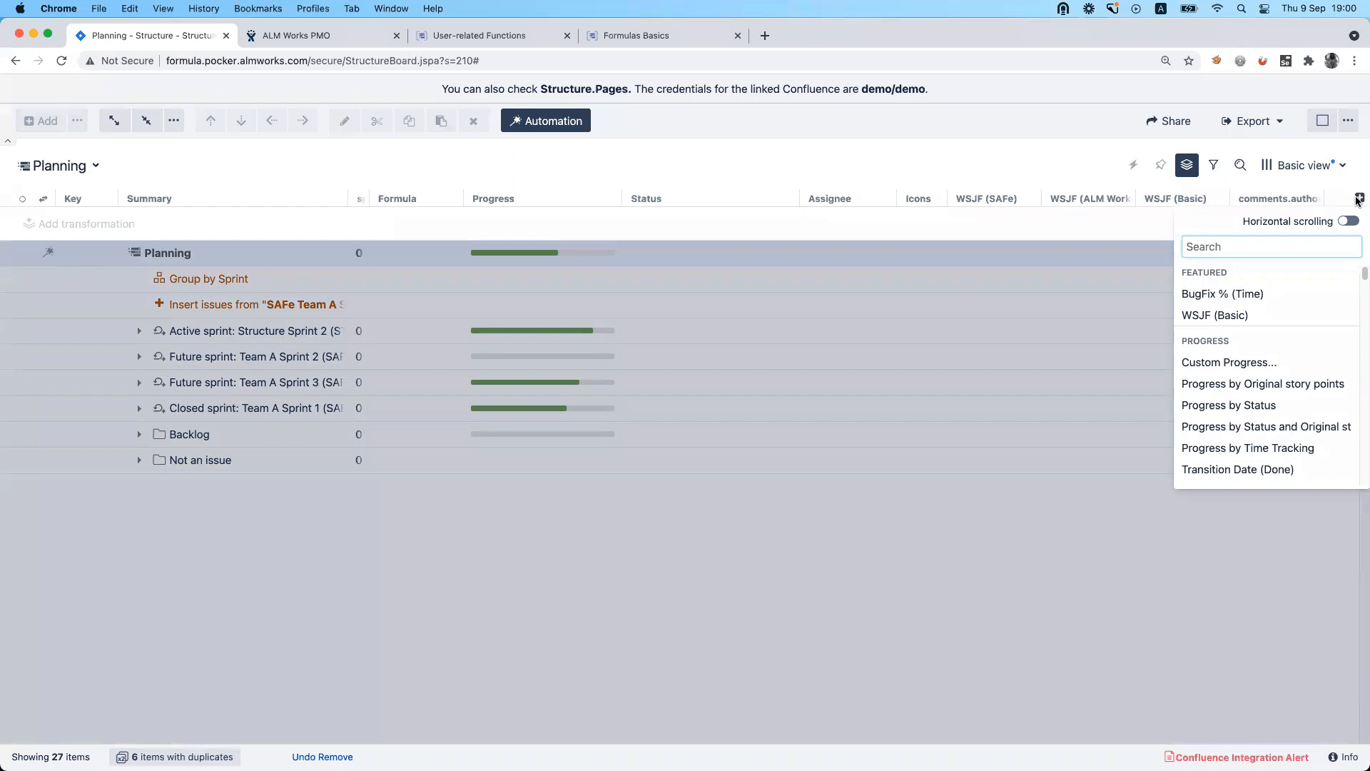
{"action": "type", "text": "coun"}
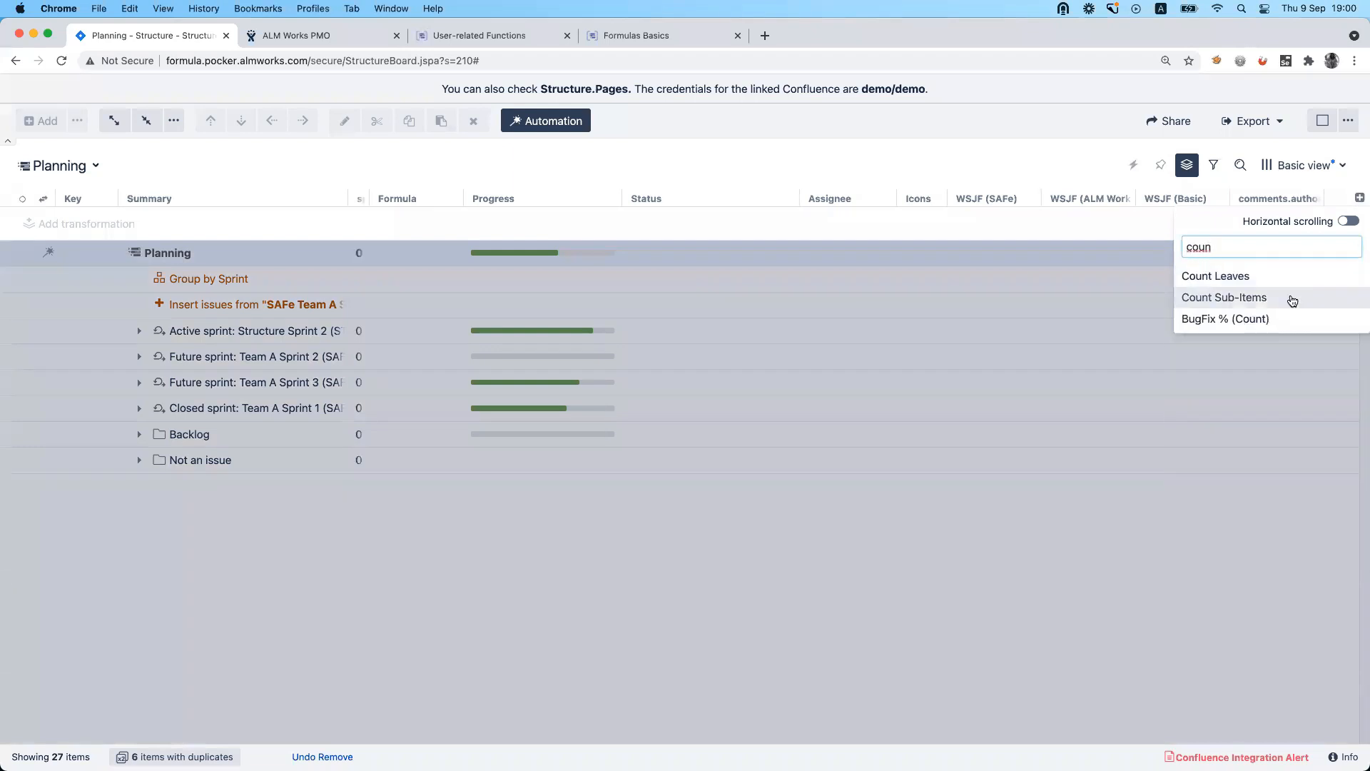
{"action": "left_click", "coordinate": [1292, 299]}
{"action": "left_click_drag", "start_coordinate": [1272, 202], "coordinate": [433, 198]}
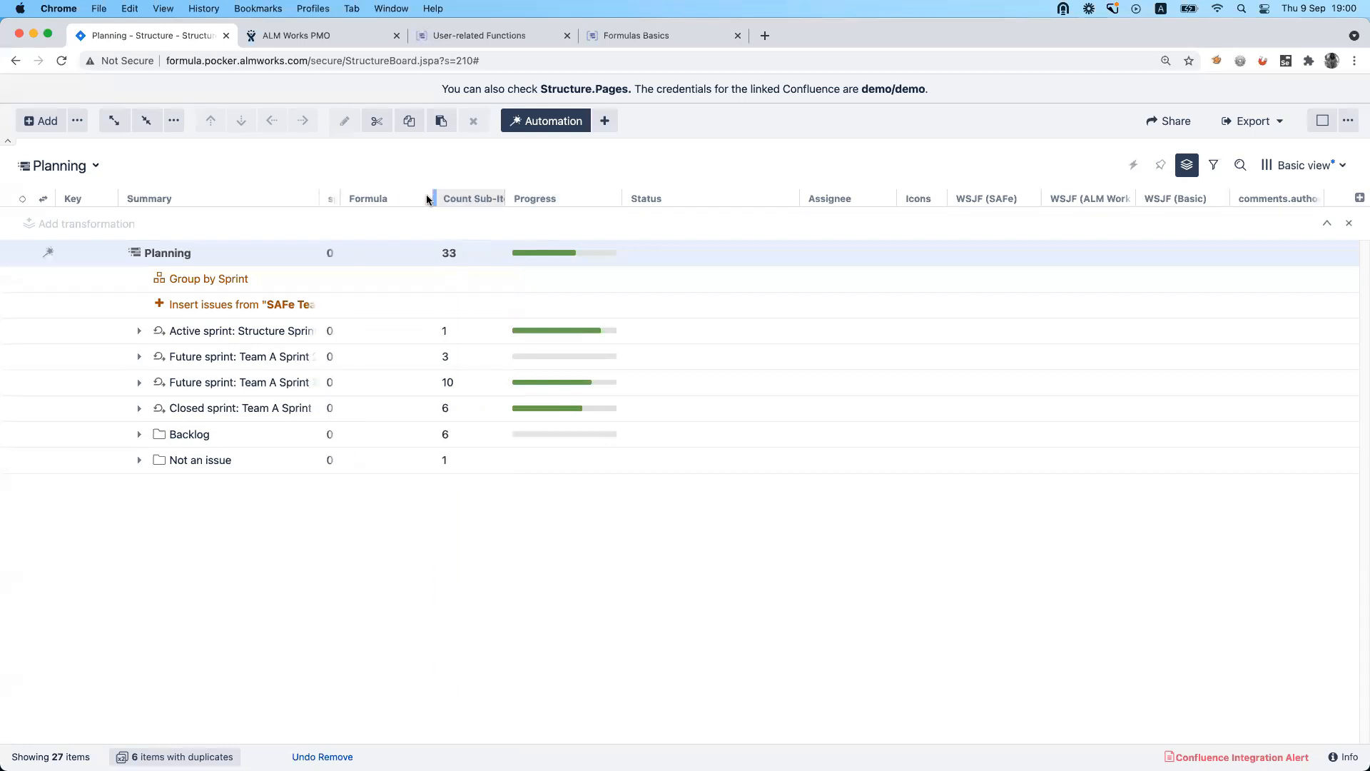
Enter the expression values{storypoints} in the empty Formula column and save it.
{"action": "left_click", "coordinate": [425, 198]}
{"action": "left_click", "coordinate": [610, 300]}
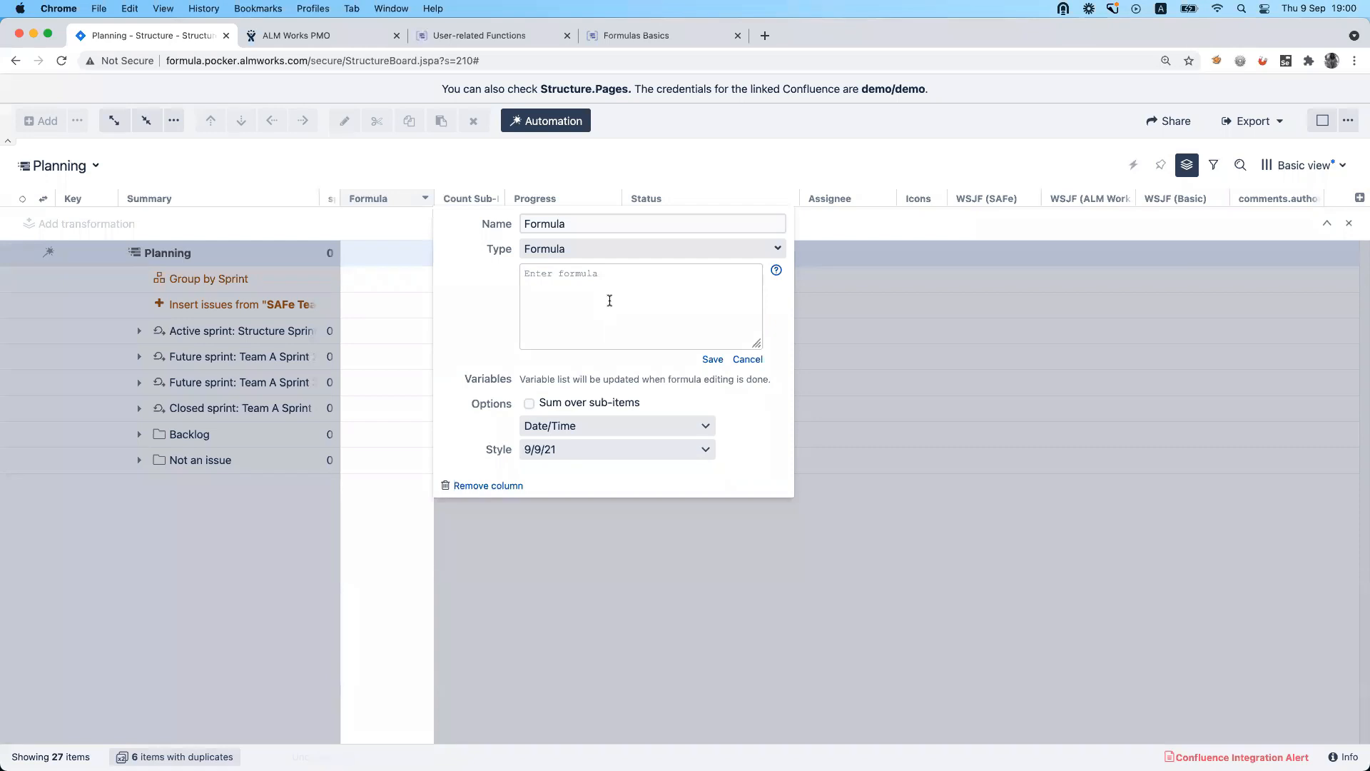
{"action": "type", "text": "values(storypoints"}
{"action": "left_click", "coordinate": [712, 359]}
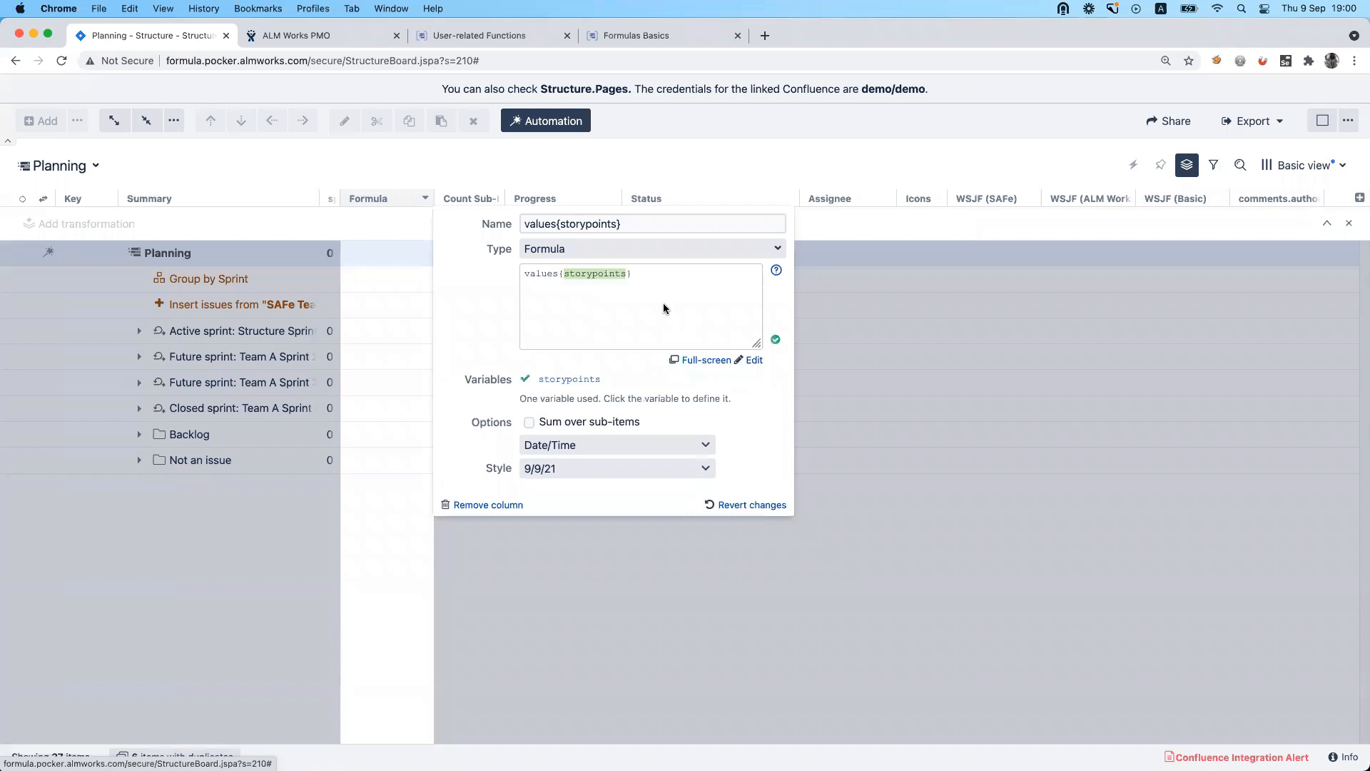
Extend the expression to values{storypoints}.avg and set the Formula column's format to General.
{"action": "left_click", "coordinate": [631, 272]}
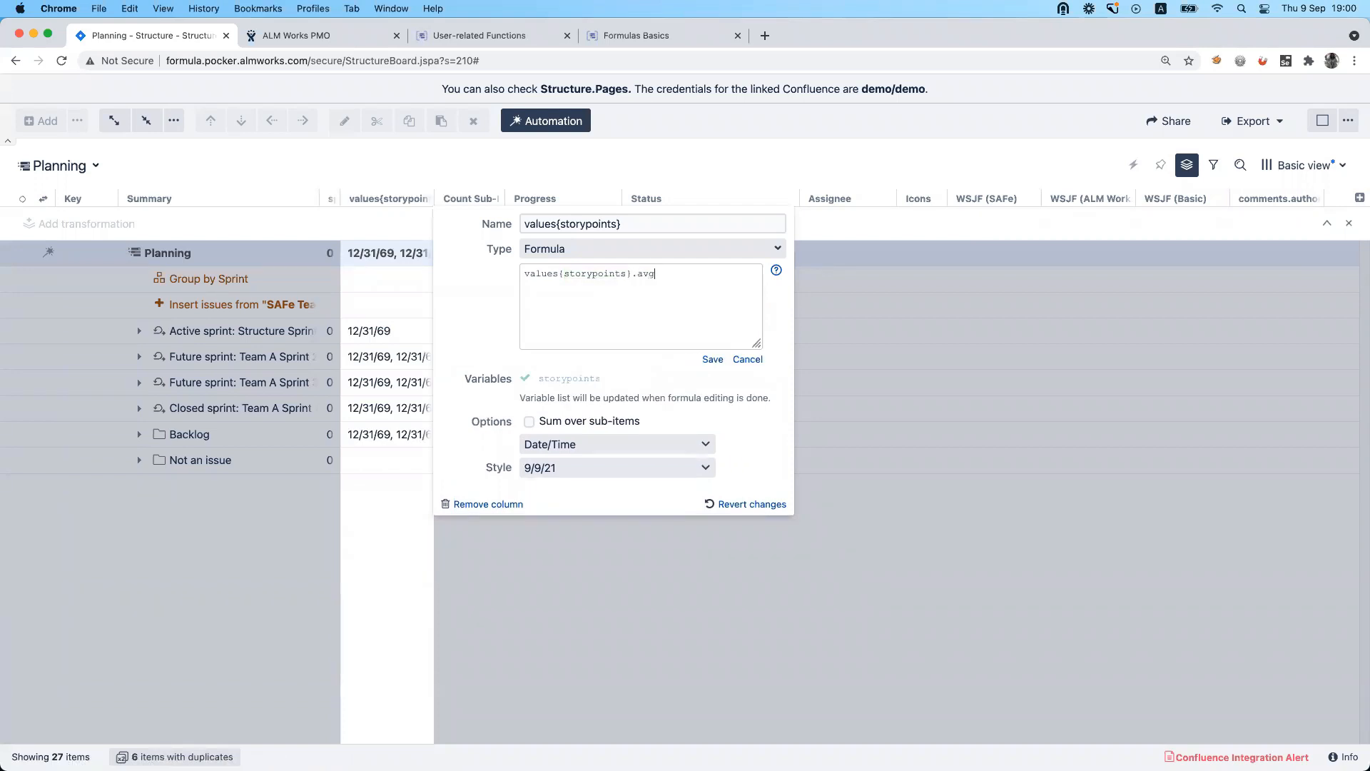
{"action": "left_click", "coordinate": [602, 442]}
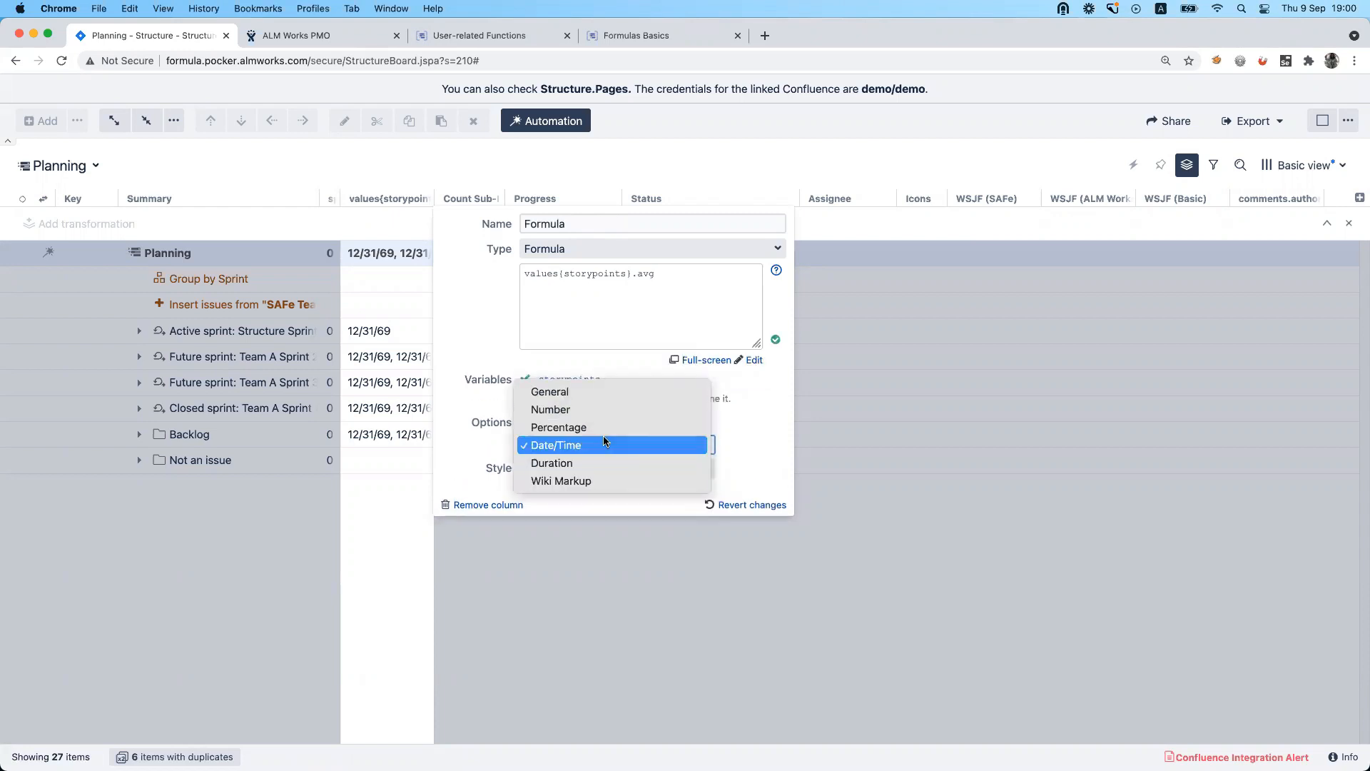
{"action": "left_click", "coordinate": [591, 391]}
{"action": "left_click", "coordinate": [763, 425]}
Replace the Formula column's expression with a draft reading "if estimate > 1: estimate; avg(story)".
{"action": "left_click", "coordinate": [655, 313]}
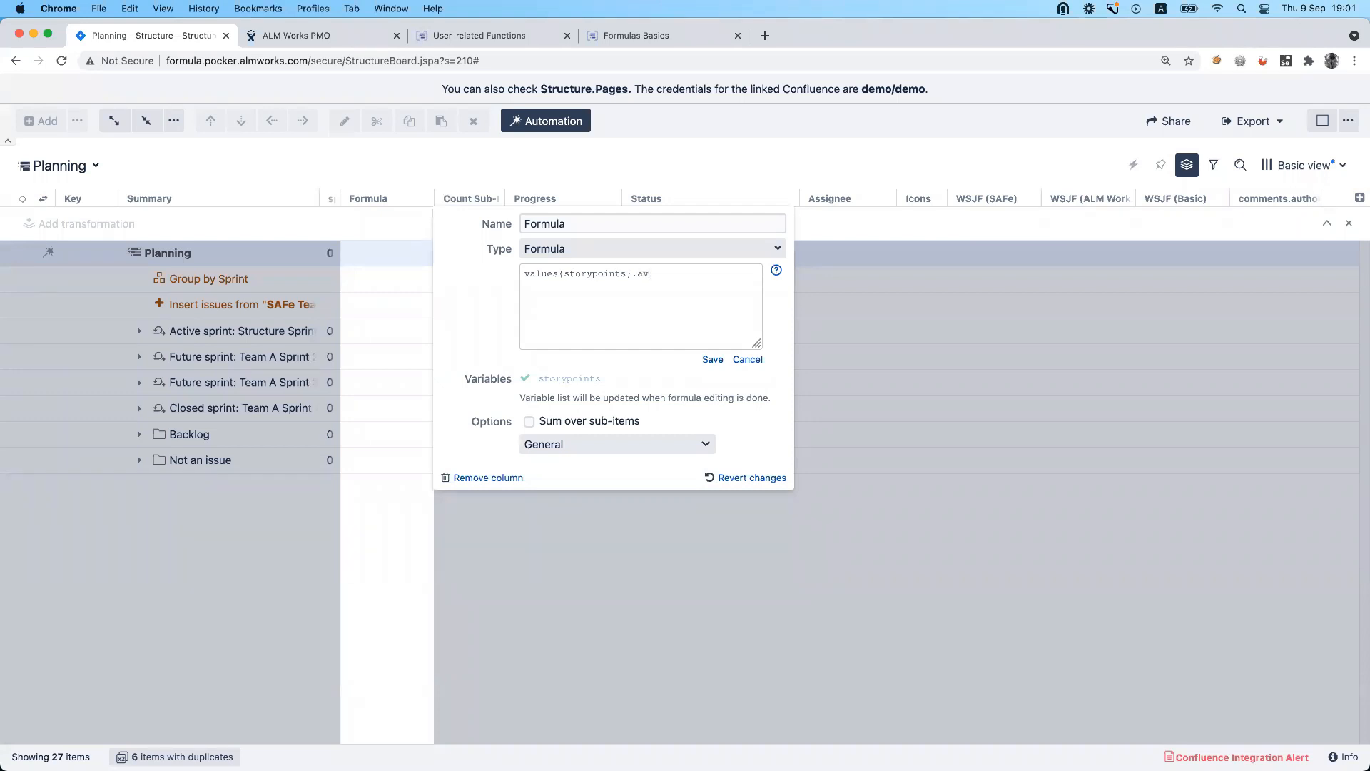
{"action": "type", "text": "g"}
{"action": "key", "text": "super+a"}
{"action": "key", "text": "BackSpace"}
{"action": "type", "text": "if "}
{"action": "type", "text": "sto"}
{"action": "type", "text": "estimate "}
{"action": "type", "text": "> 1"}
{"action": "type", "text": ":  estimate"}
{"action": "type", "text": ";"}
{"action": "type", "text": " avg()"}
{"action": "type", "text": "stor"}
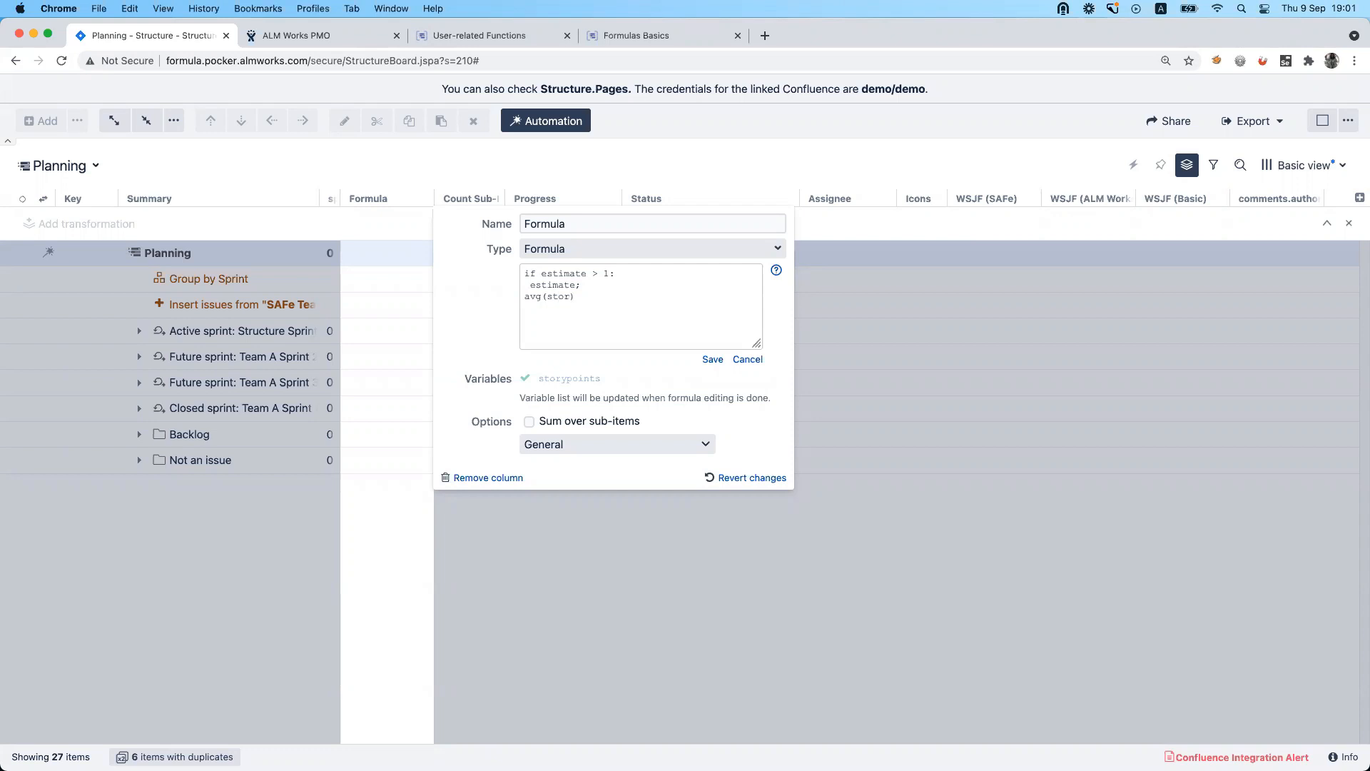
{"action": "type", "text": "y"}
Switch to the Structure documentation on user-related functions and open its Expr Function Reference page.
{"action": "left_click", "coordinate": [444, 40]}
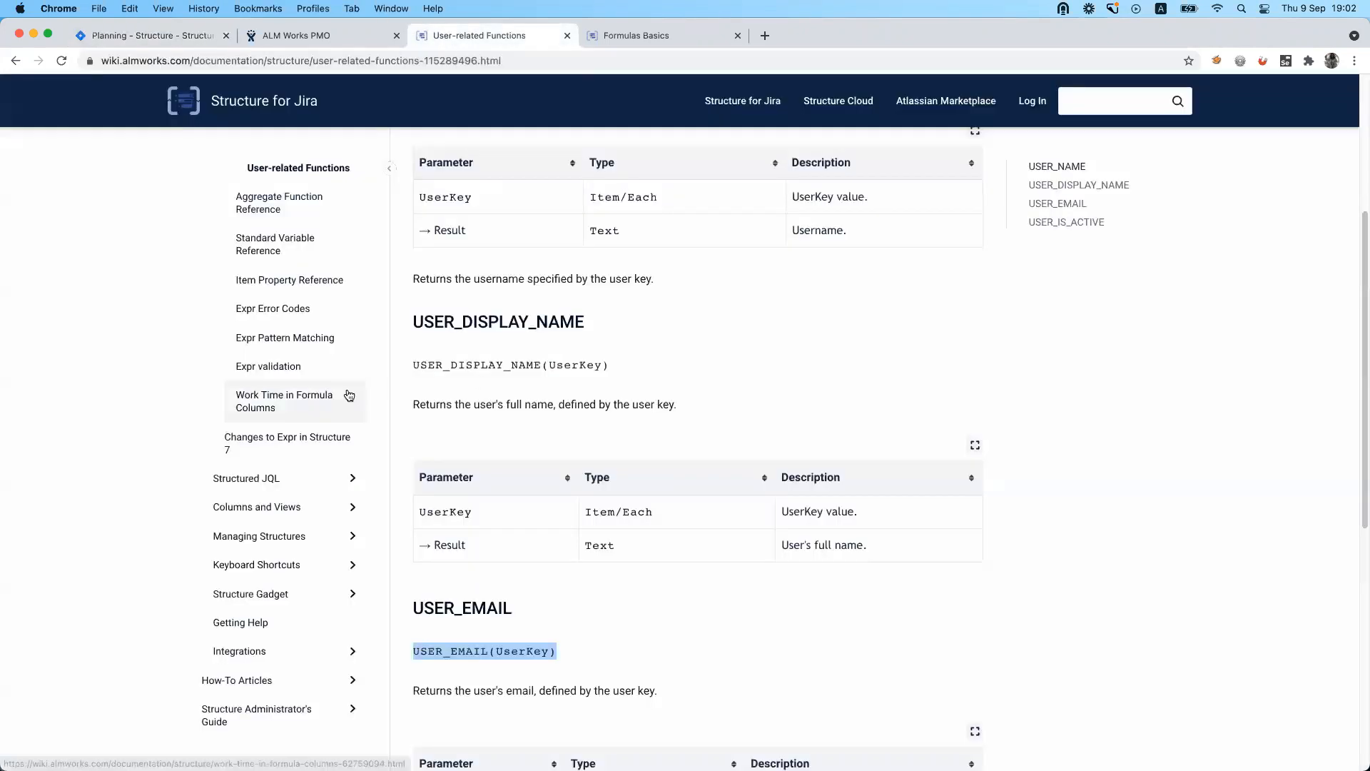
{"action": "scroll", "coordinate": [293, 361], "scroll_direction": "up", "scroll_amount": 2}
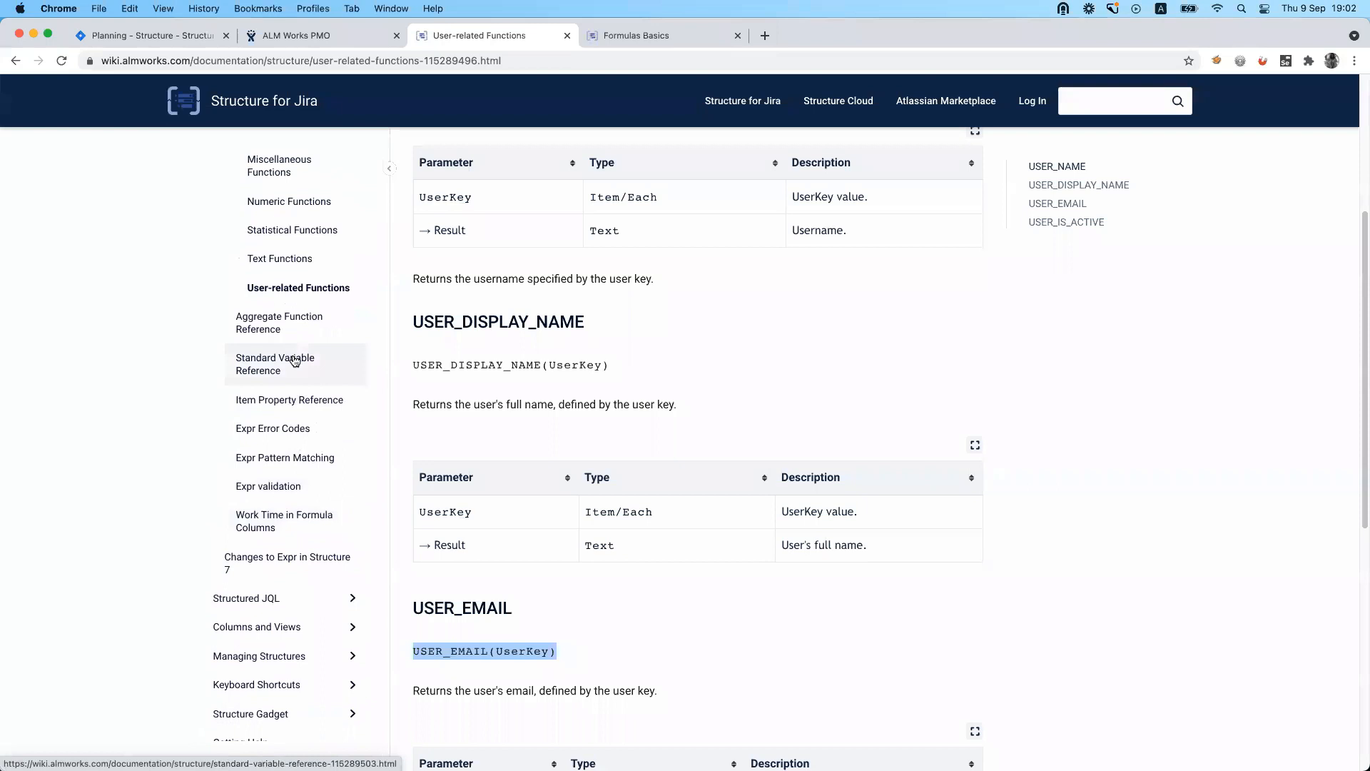
{"action": "scroll", "coordinate": [293, 361], "scroll_direction": "up", "scroll_amount": 1}
{"action": "scroll", "coordinate": [288, 206], "scroll_direction": "up", "scroll_amount": 3}
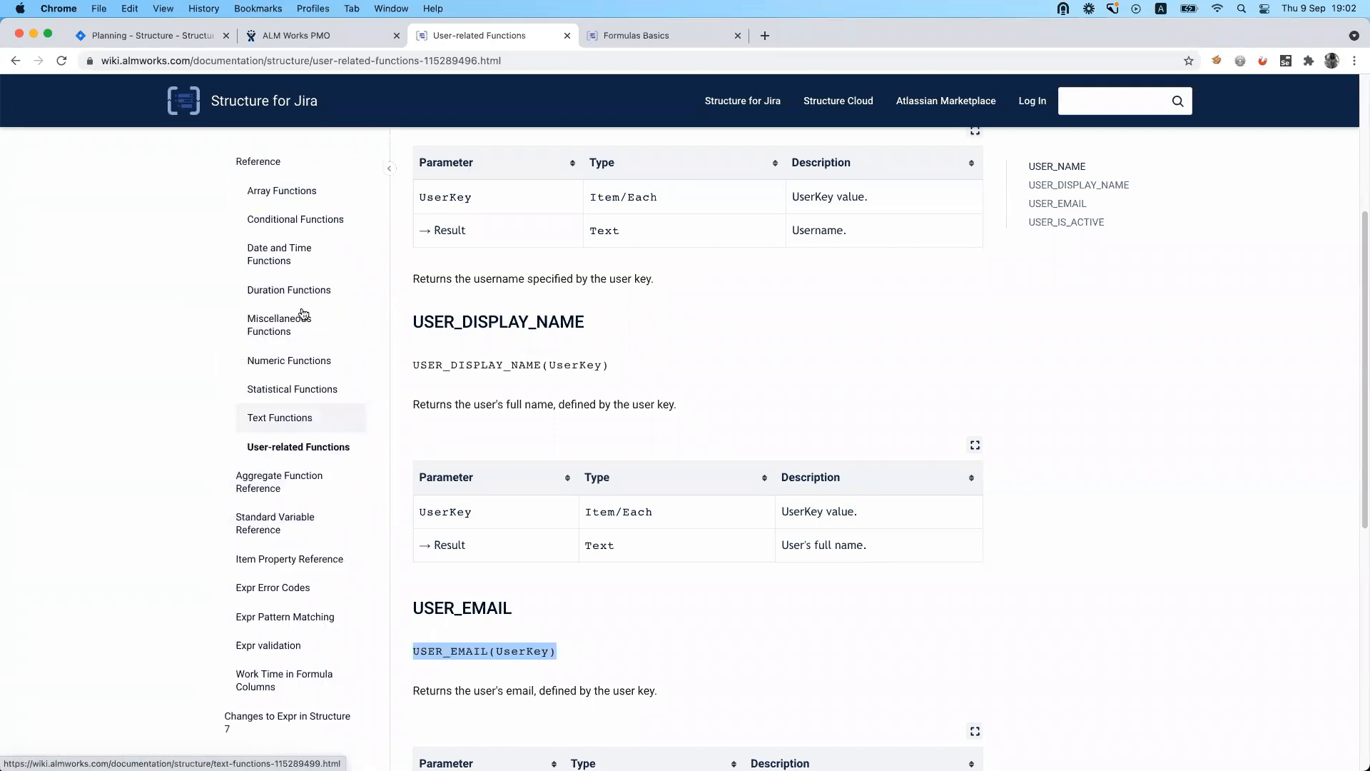
{"action": "left_click", "coordinate": [279, 220]}
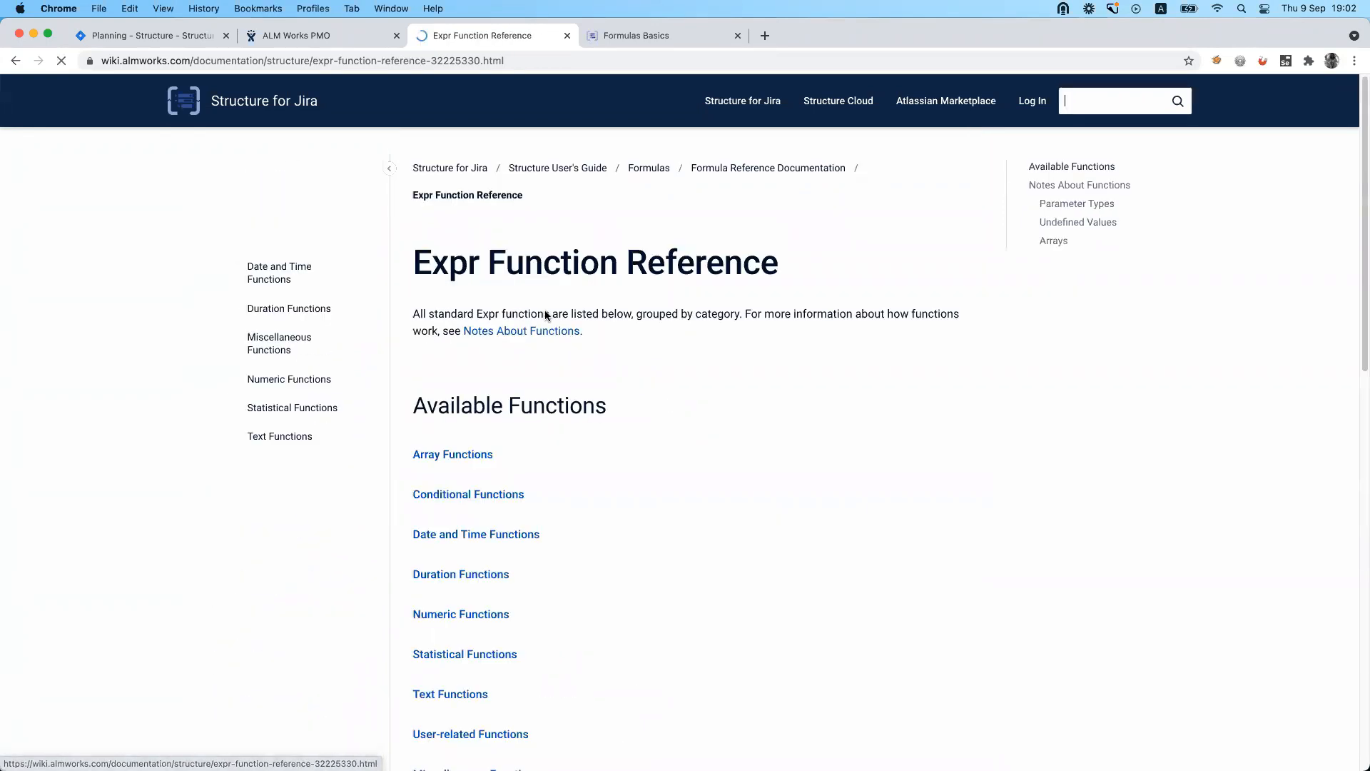